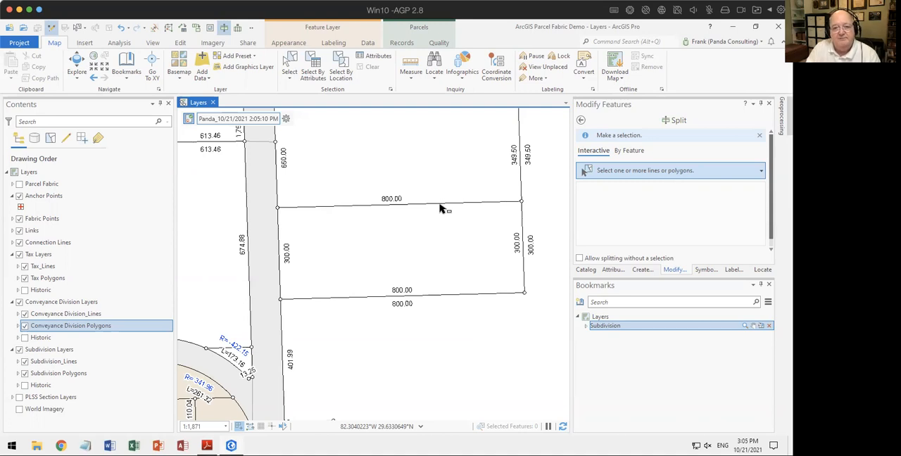
Step: Start a new parcel record and name it Subdivision
click(285, 118)
click(310, 121)
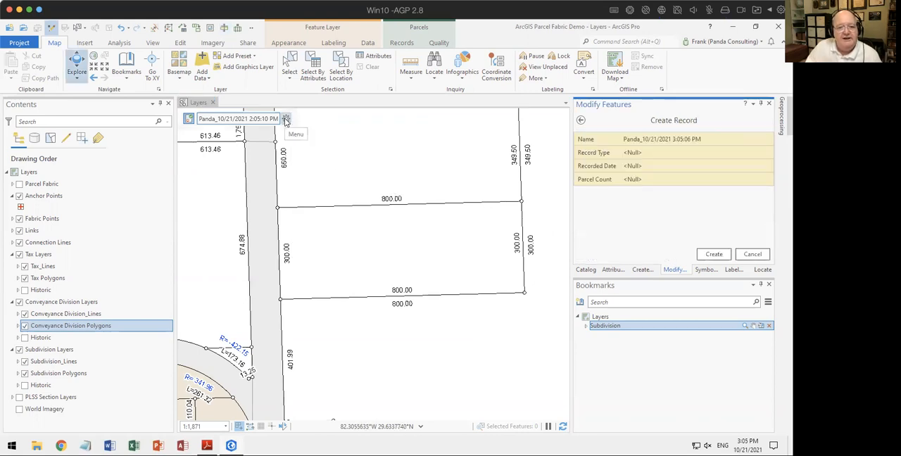
click(698, 144)
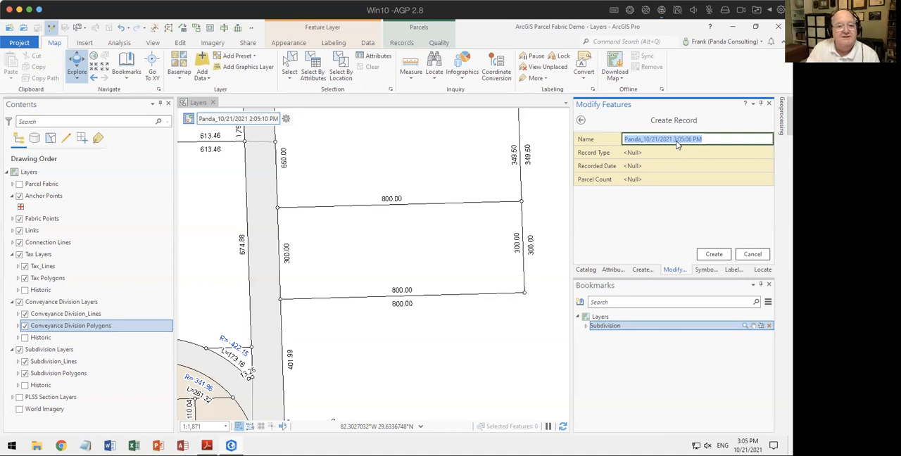
text(S)
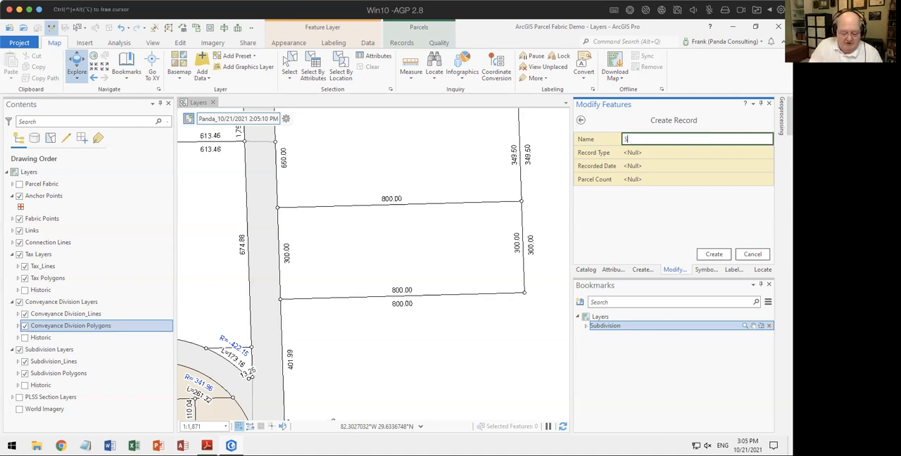
text(u)
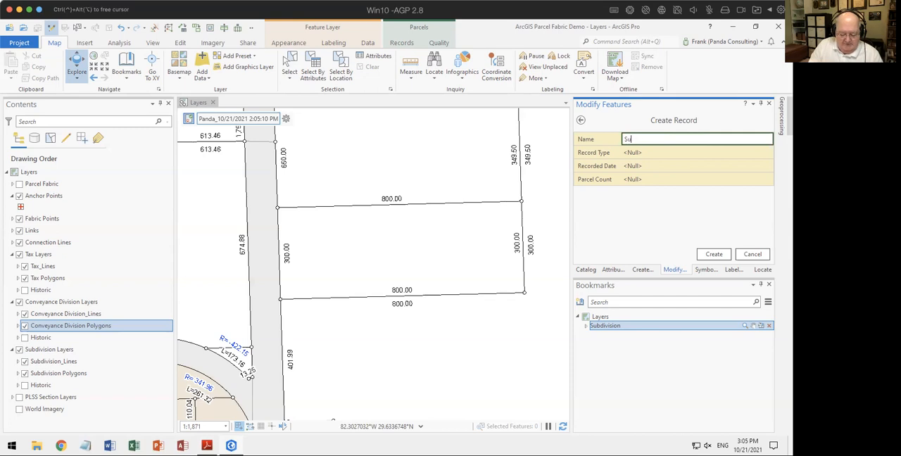
text(bdivision)
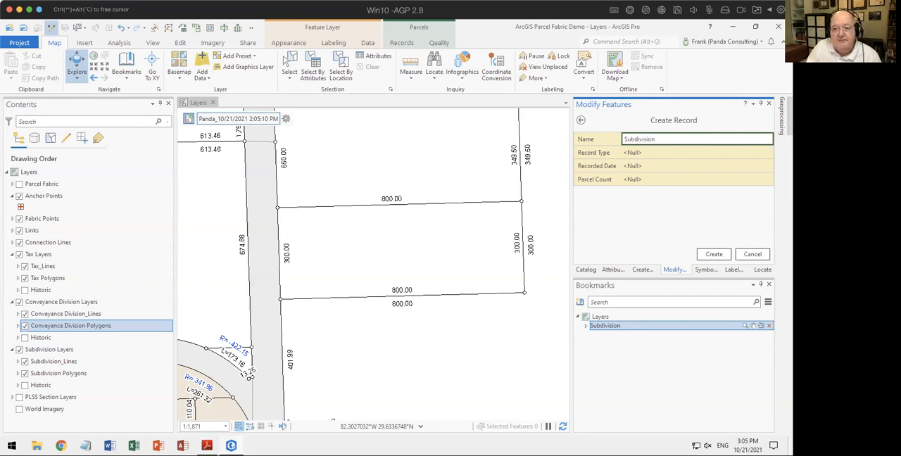
Step: Set the record type to Subdivision and the recorded date to today, 10/21/2021, and create the record
key(Tab)
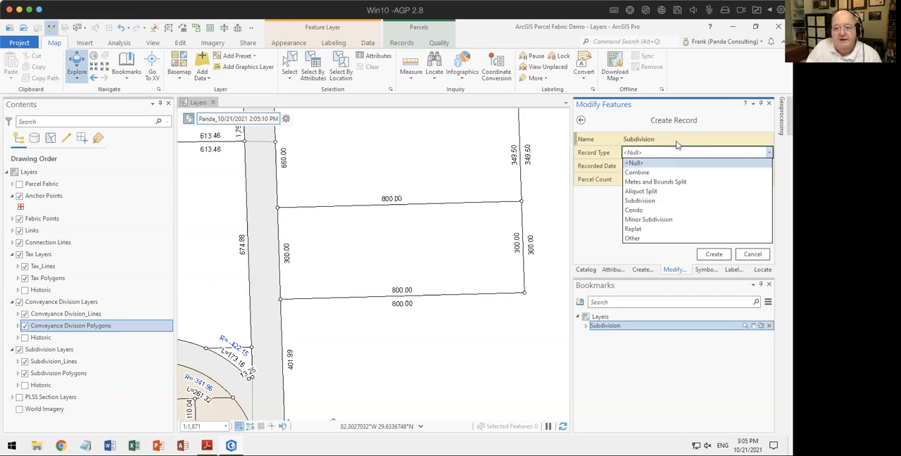
click(640, 201)
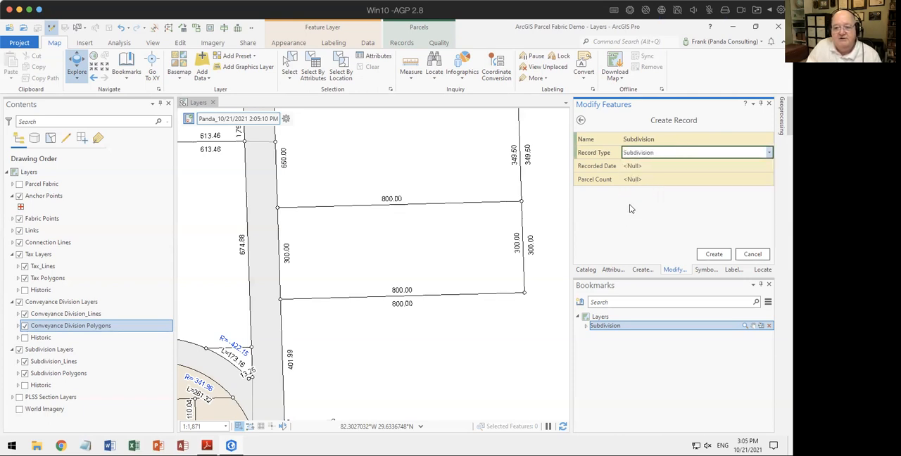
click(639, 166)
click(767, 166)
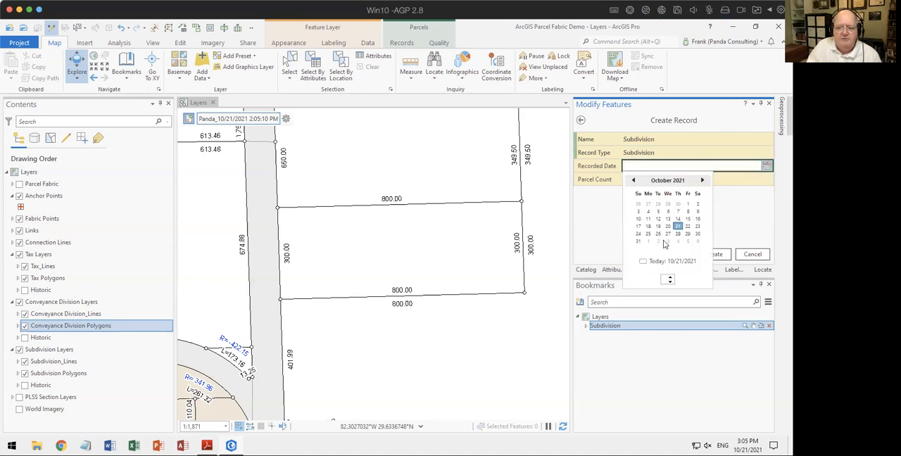
click(658, 262)
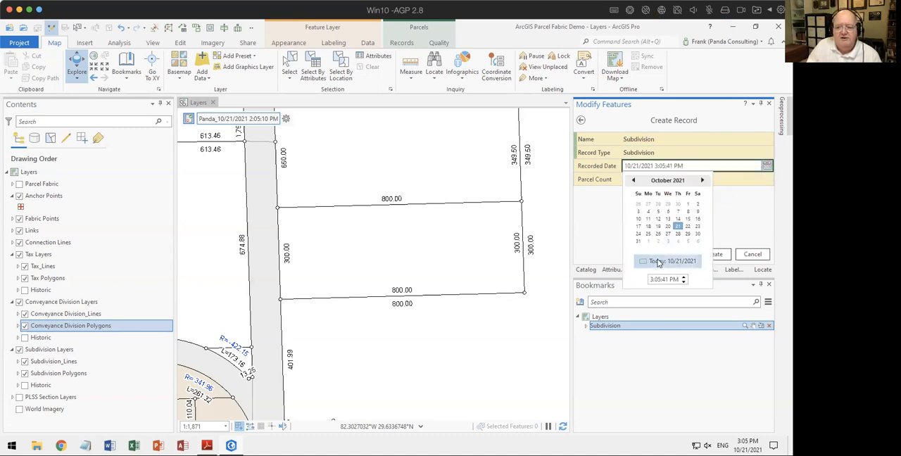
click(718, 256)
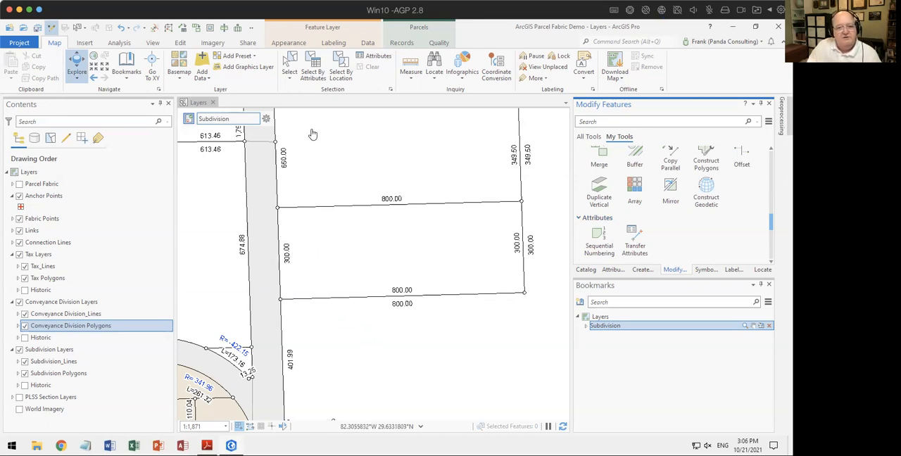
Step: Start a traverse on the Subdivision_Lines layer from the southwest corner point of the 300 by 800 ft parcel
click(401, 42)
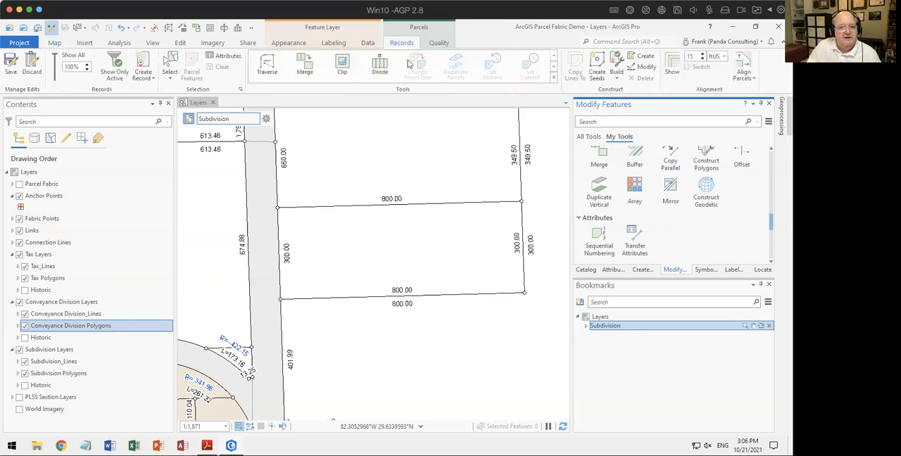
click(267, 67)
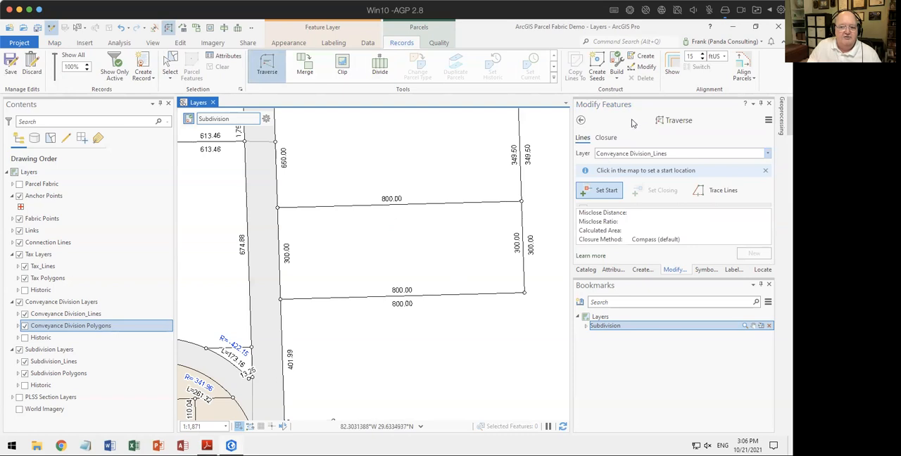
click(697, 154)
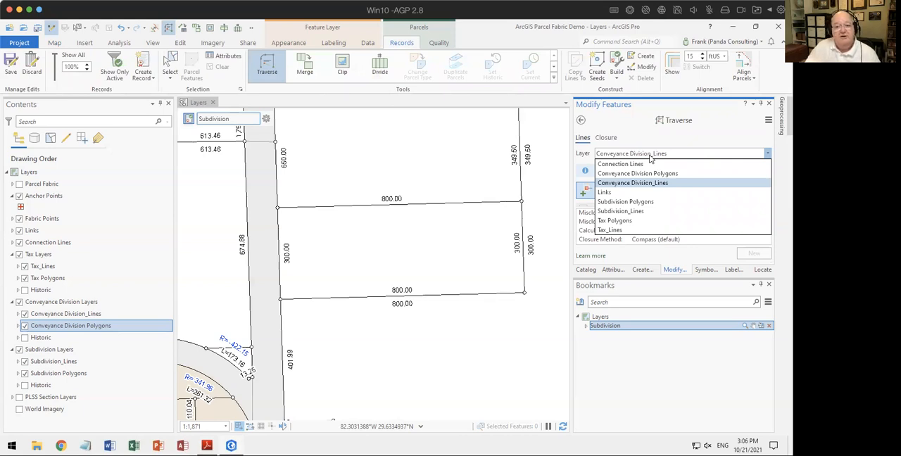
click(640, 213)
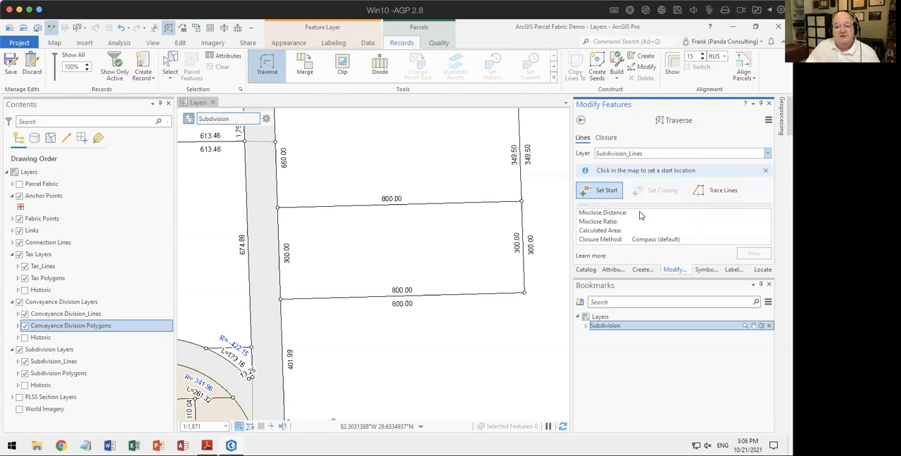
click(769, 285)
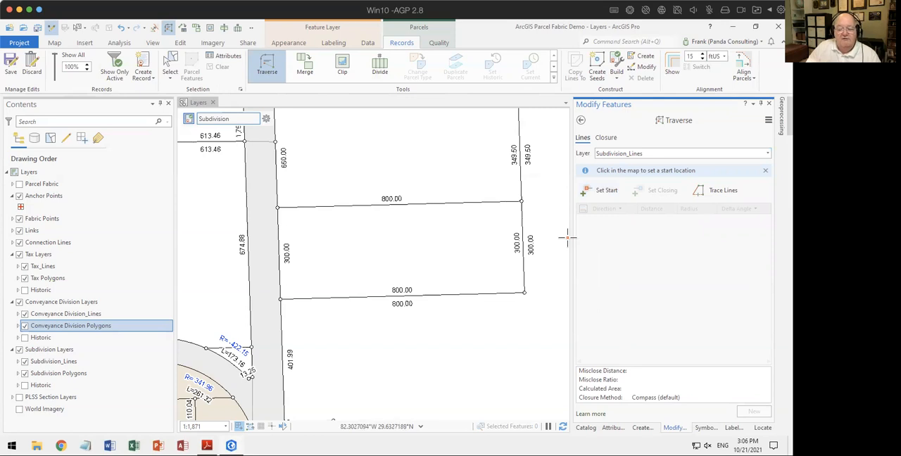
click(282, 301)
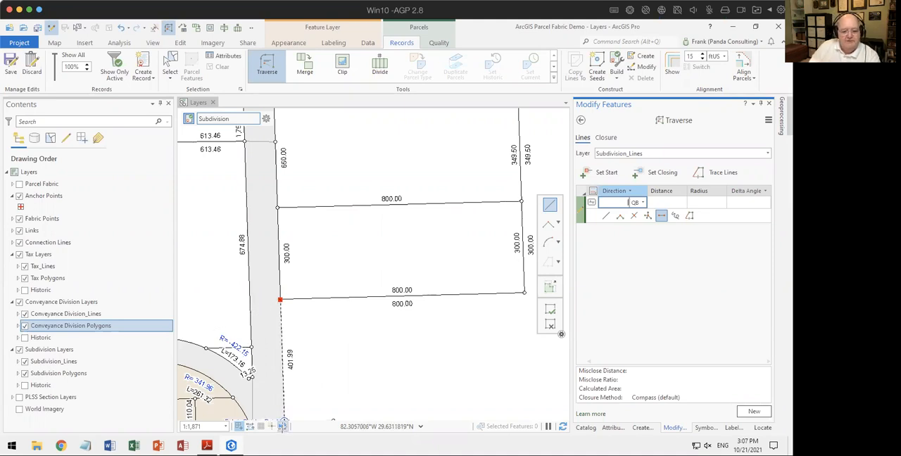
Step: Update the ground-to-grid direction offset using ground direction 0-1 and a grid line from the parcel's southwest corner north along its west edge
click(281, 427)
click(282, 427)
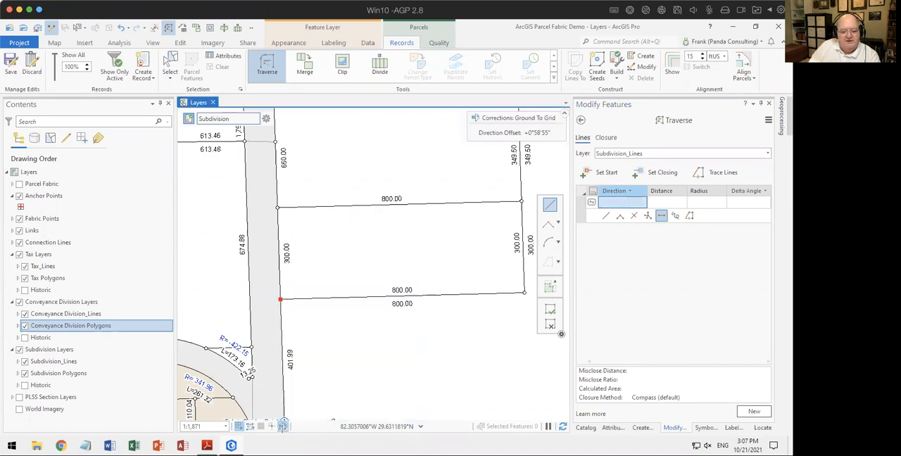
click(283, 427)
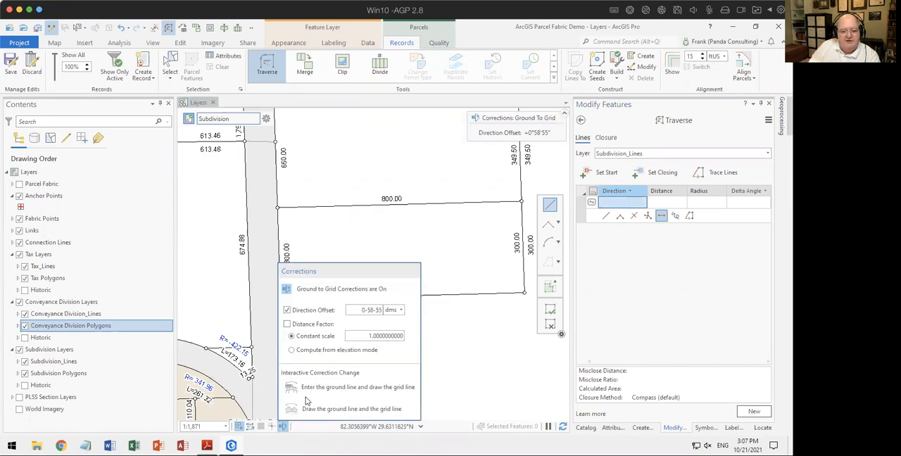
click(323, 401)
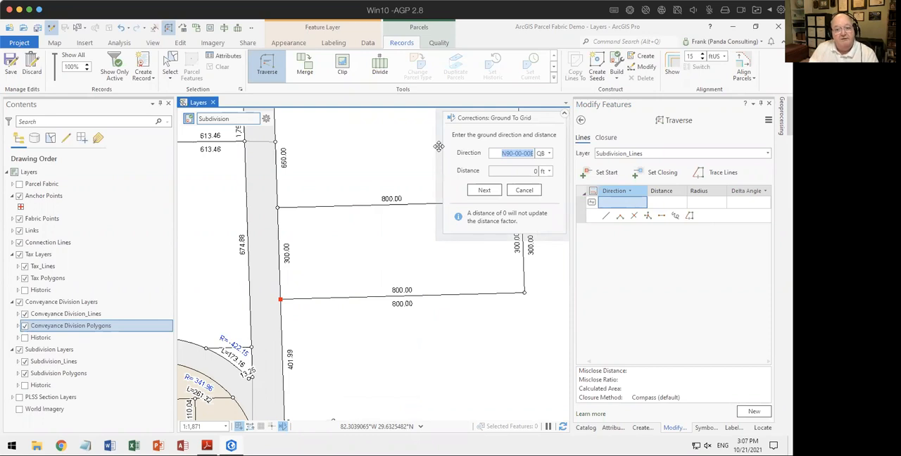
text(0-1)
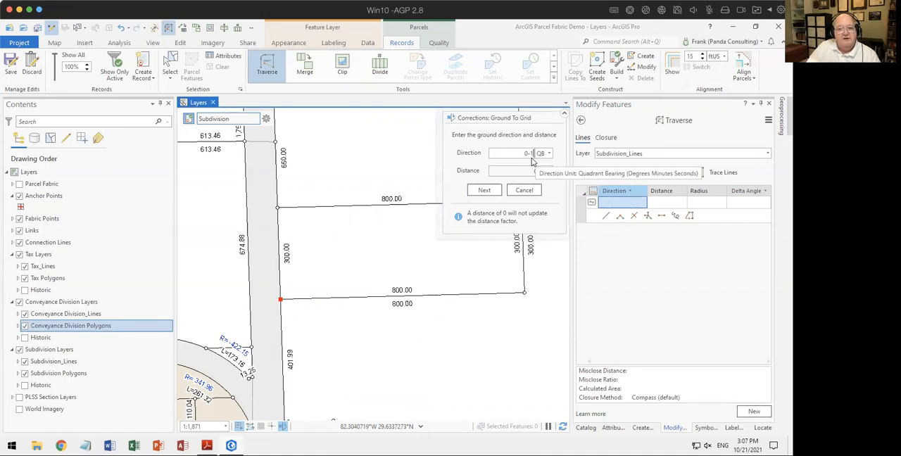
click(484, 192)
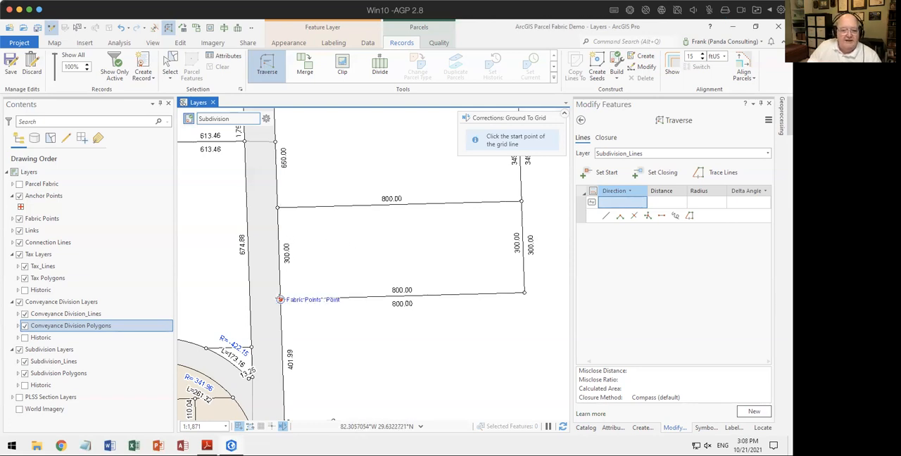
click(280, 300)
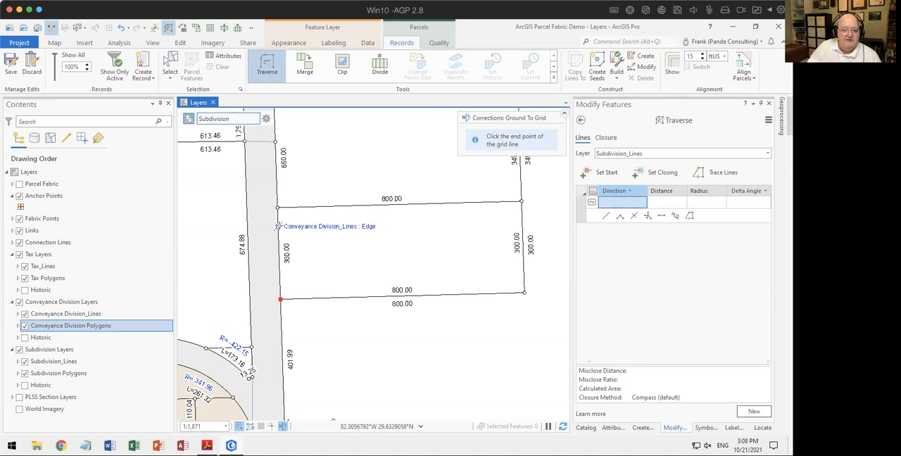
click(280, 227)
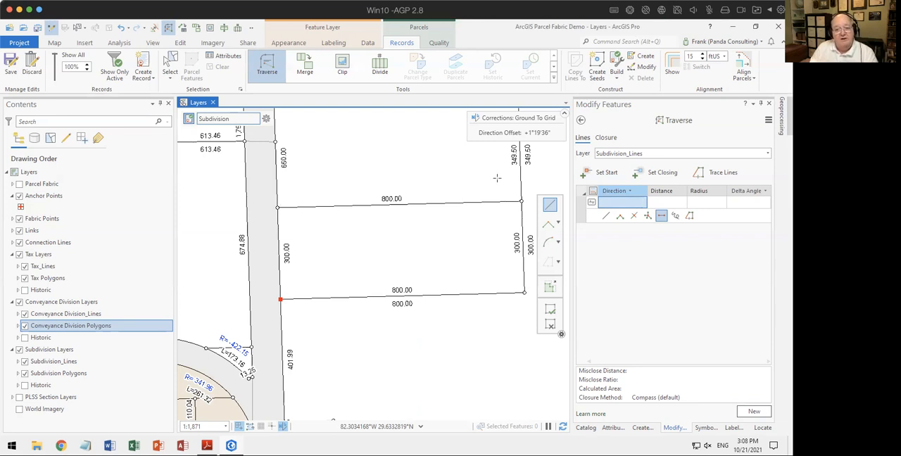
Step: Enter the first traverse course from the southwest corner with direction 0-1 (N0°00'00"E) and distance 300 ft
click(279, 300)
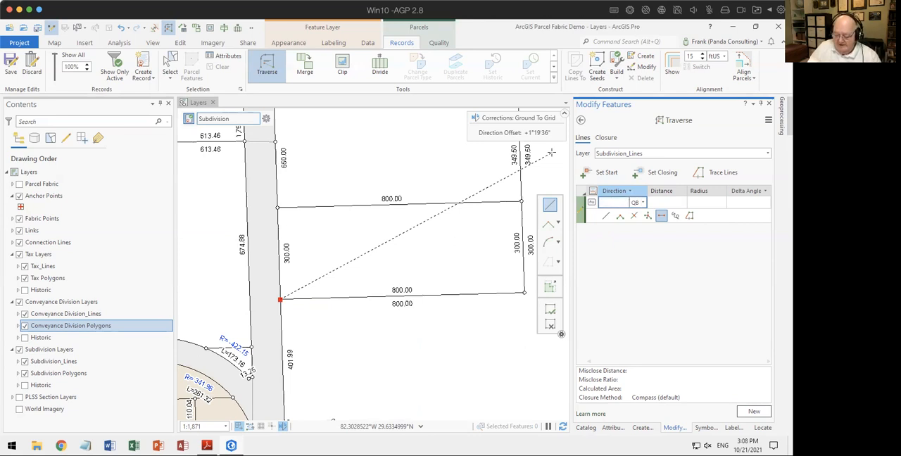
text(0)
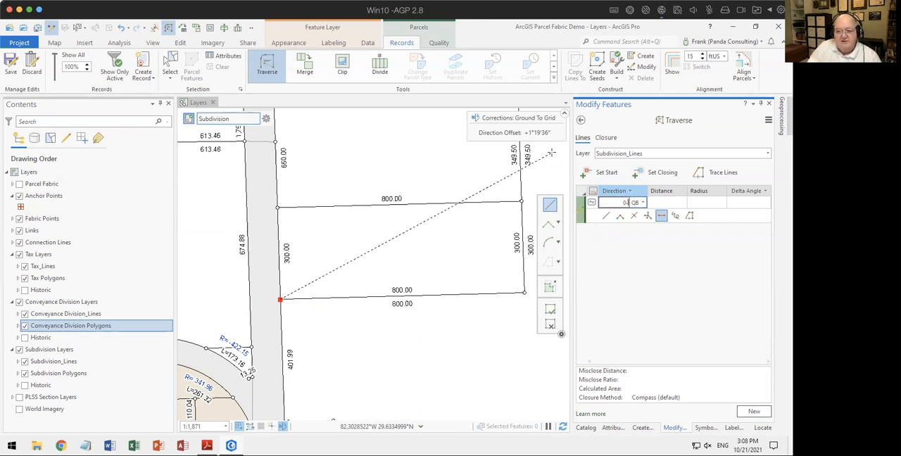
text(-1)
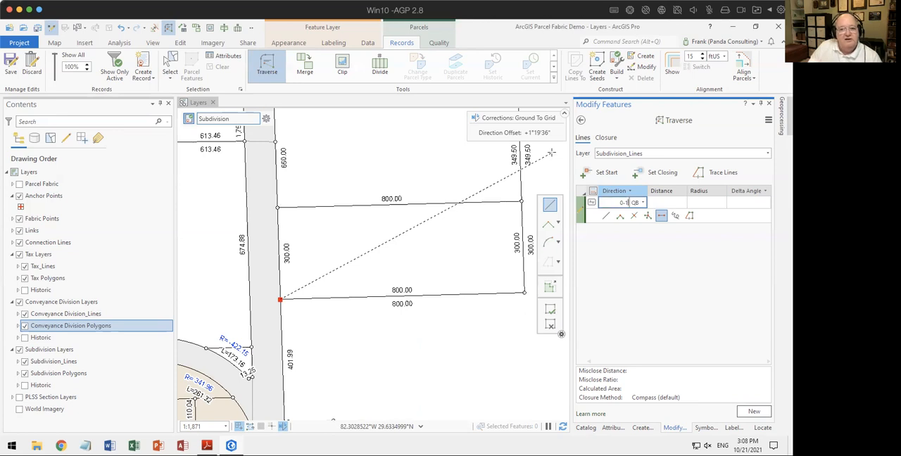
key(Tab)
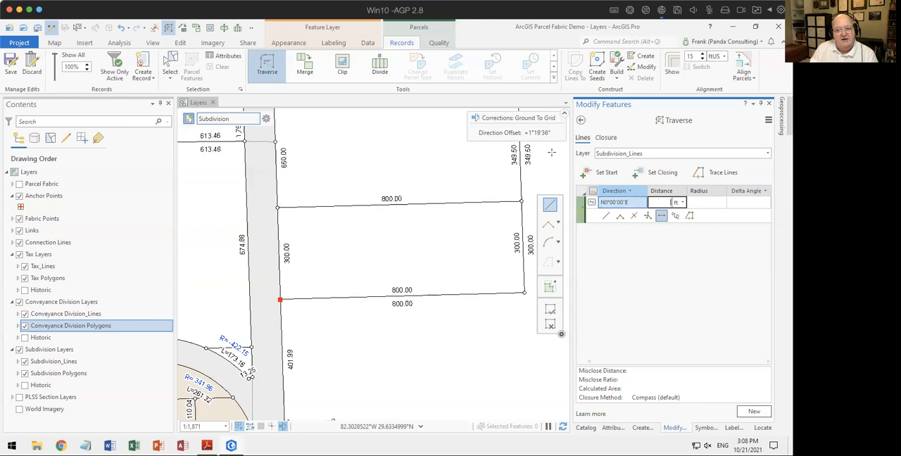
text(300)
key(Return)
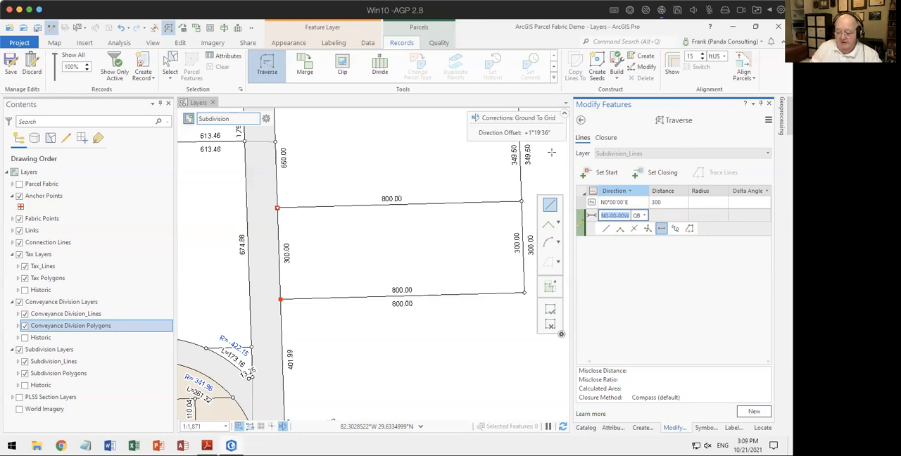
Step: Add the second traverse course along the parcel's north side with direction N90°00'00"E and distance 800 ft
text(n9)
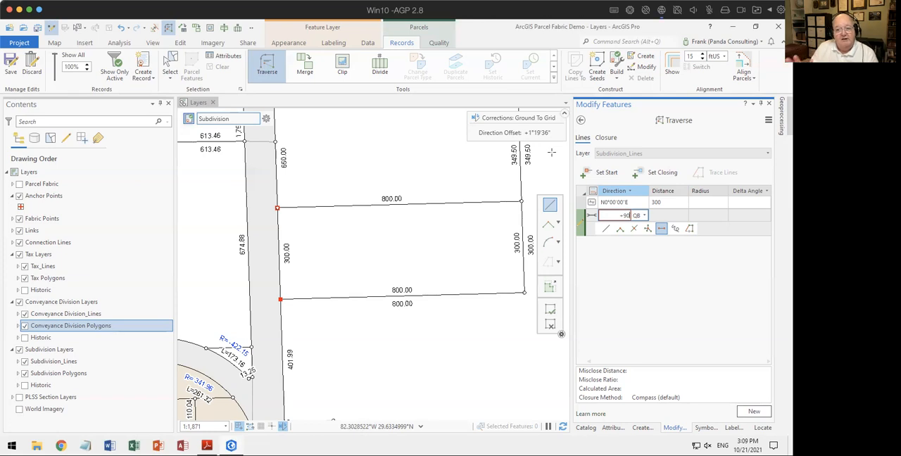
key(Tab)
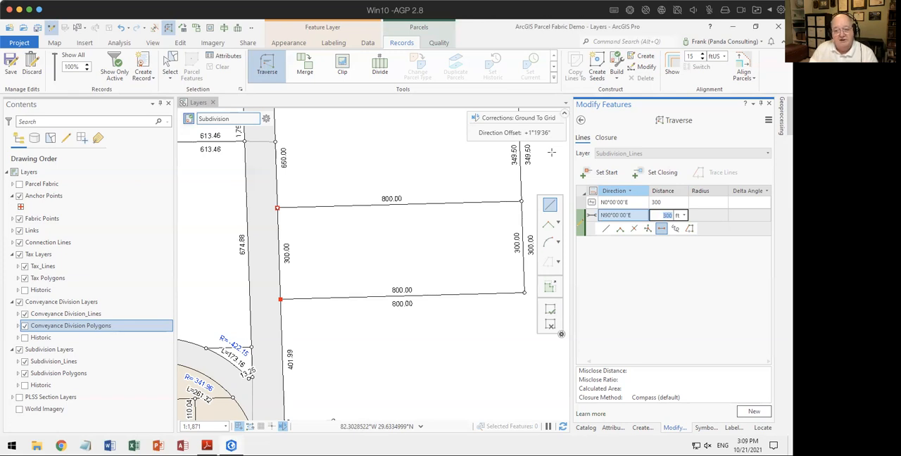
text(800)
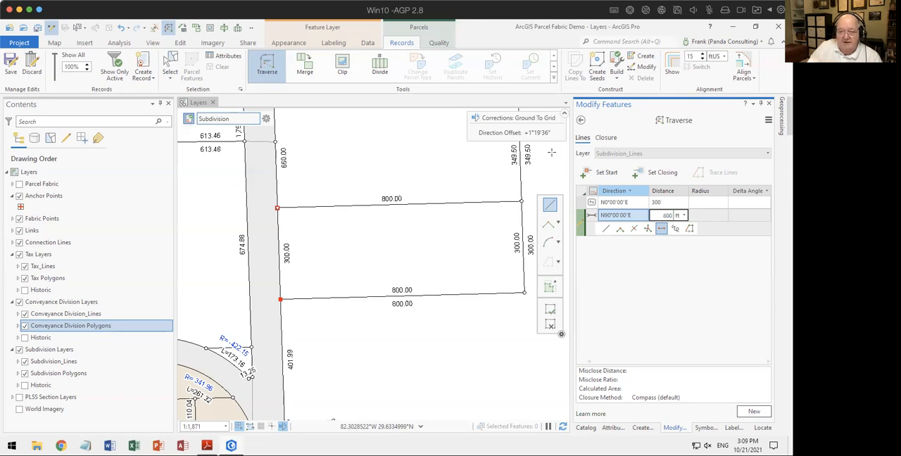
key(Return)
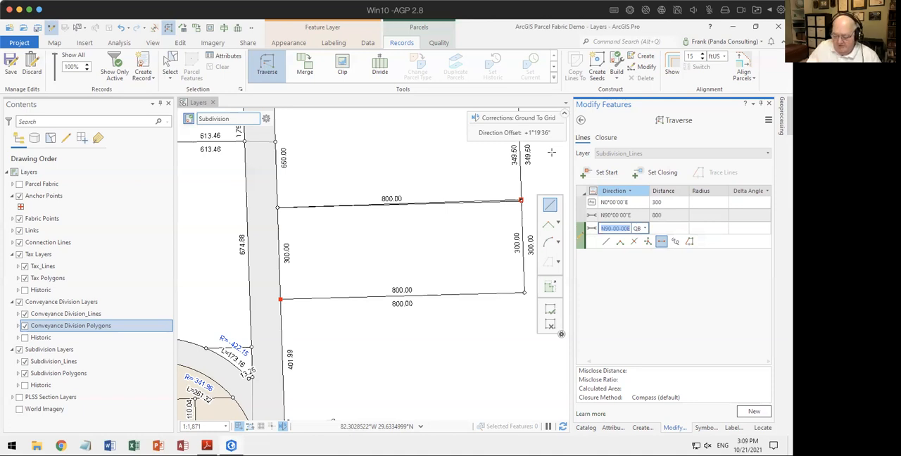
Step: Add the third traverse course down the parcel's east side with direction 0-2 (S0°00'00"W) and distance 300 ft
text(0-2)
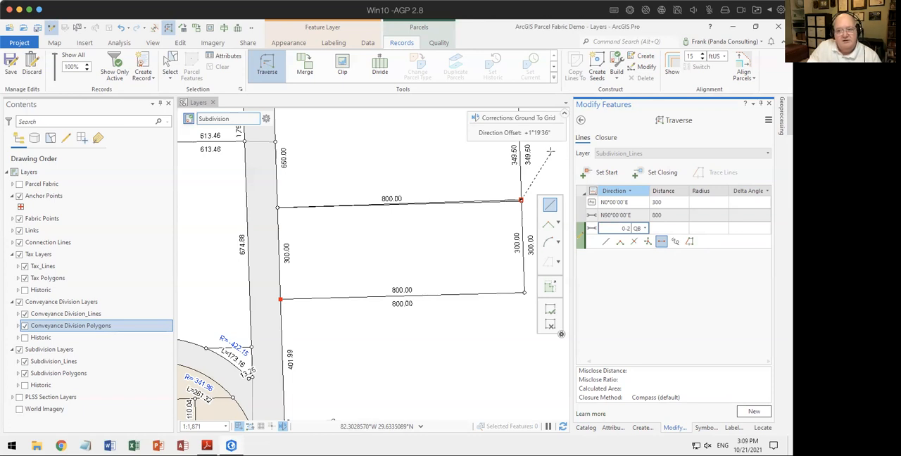
key(Tab)
text(300)
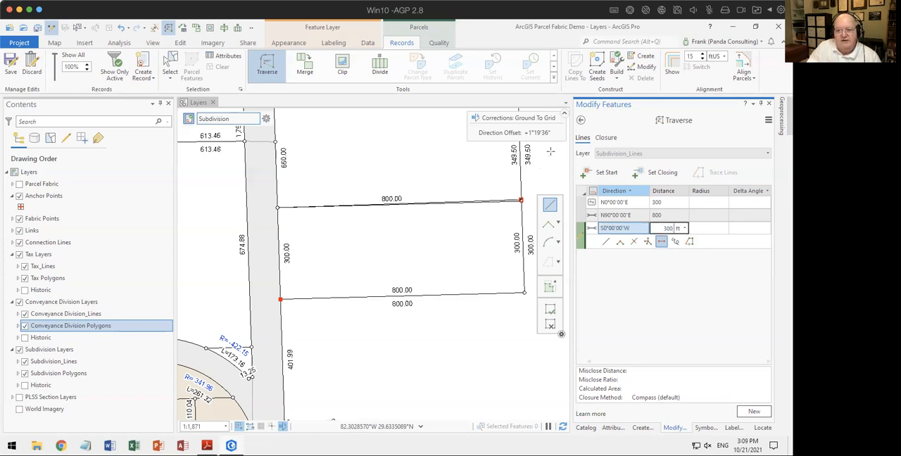
key(Return)
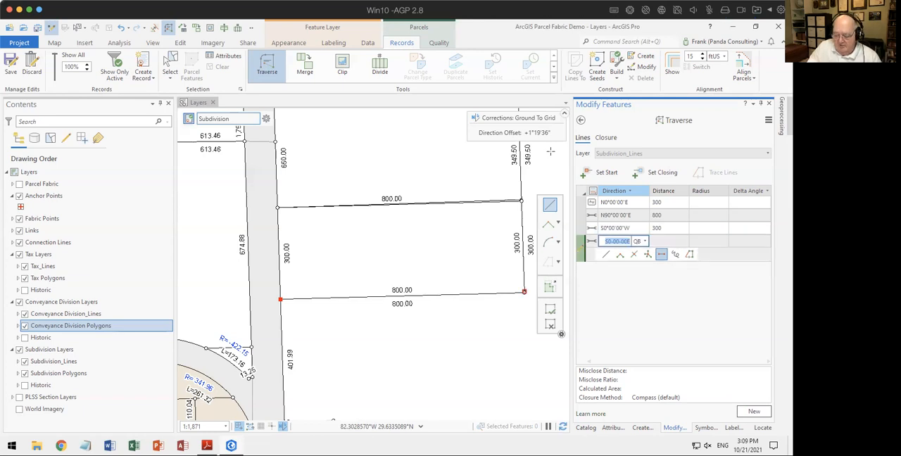
Step: Add the closing traverse course along the parcel's south side with direction 90-4 (S90°00'00"W) and distance 800 ft, and leave Traverse
text(90-4)
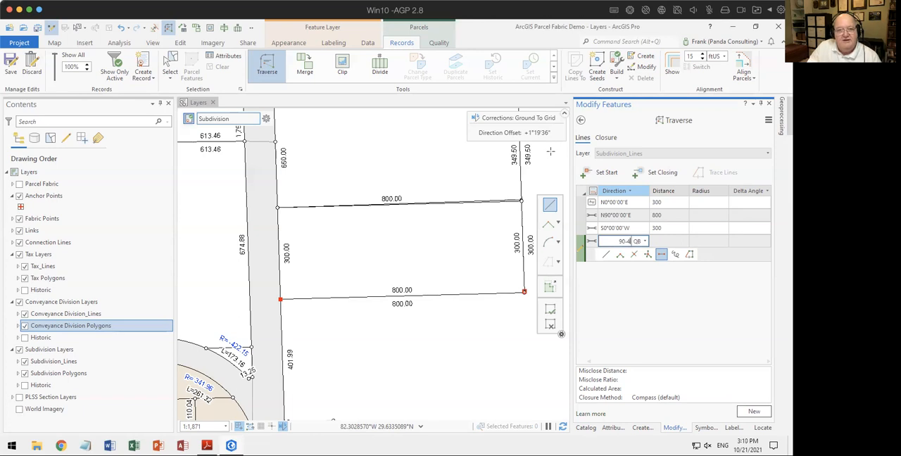
key(Tab)
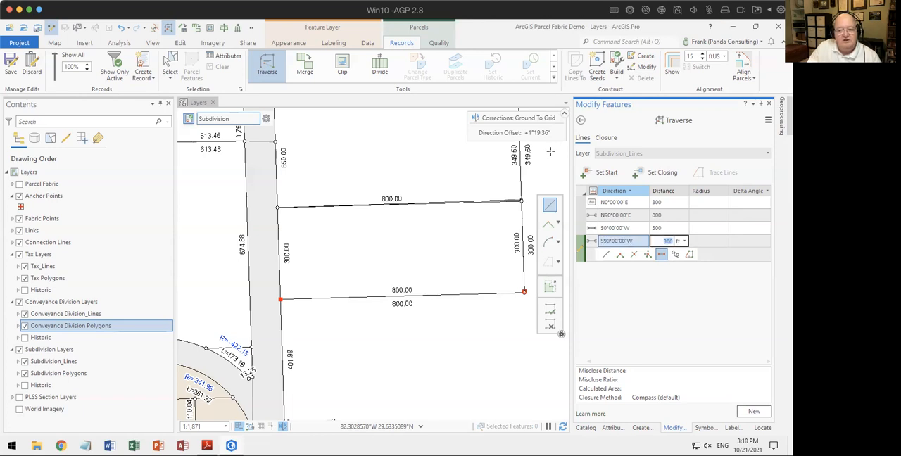
text(800)
key(Return)
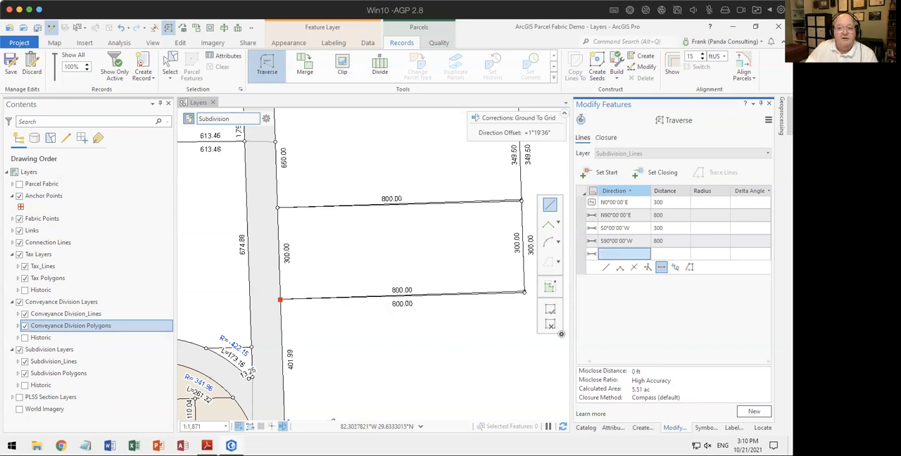
click(581, 121)
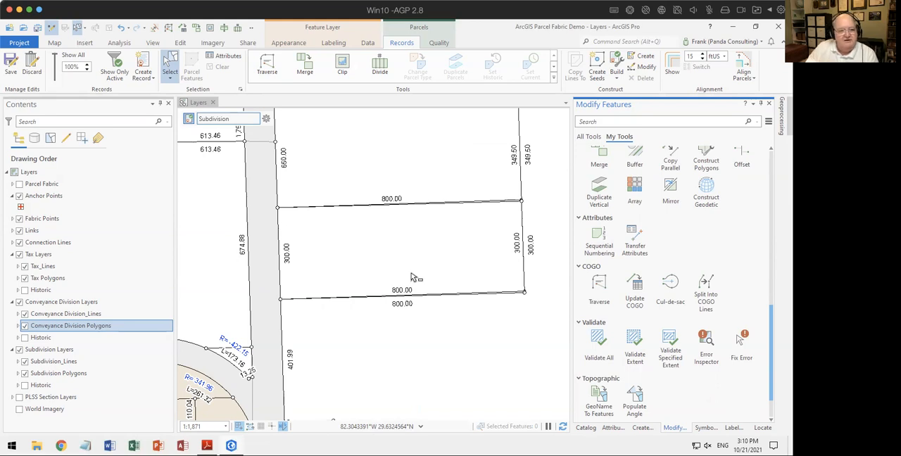
Step: Fade the features outside the active record to 1% and box-select the subdivision boundary
click(88, 71)
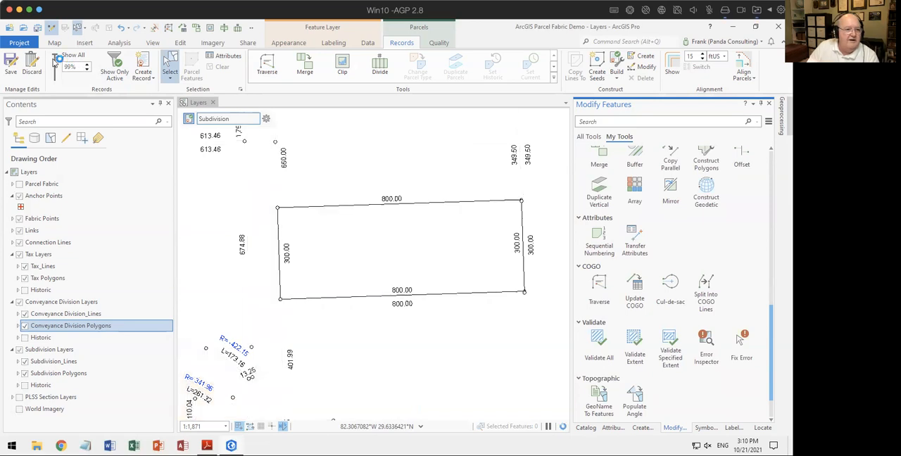
drag(54, 56, 55, 83)
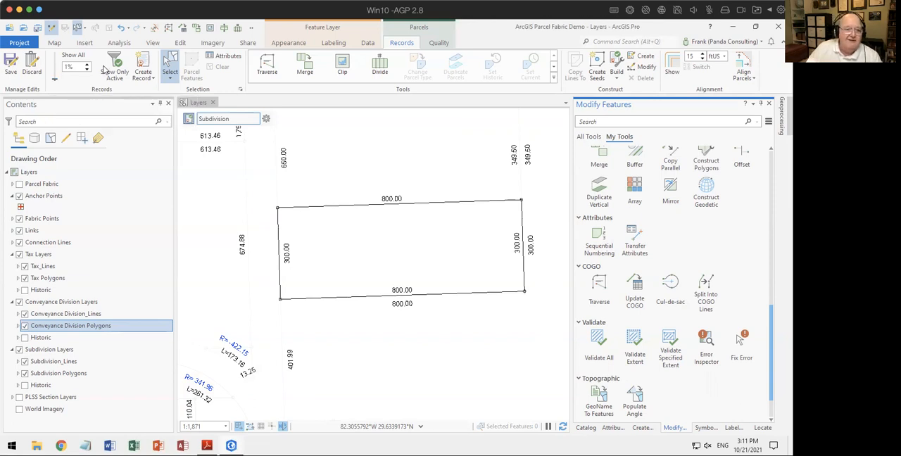
drag(261, 187, 540, 321)
click(533, 321)
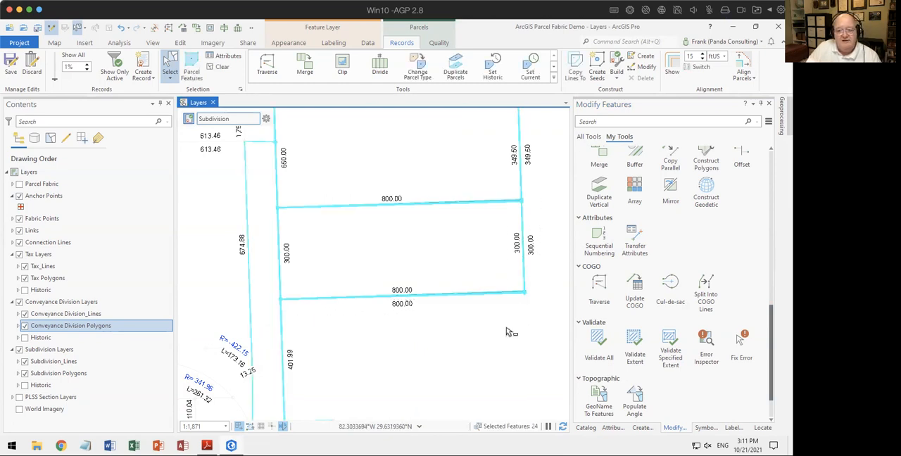
drag(234, 129, 563, 194)
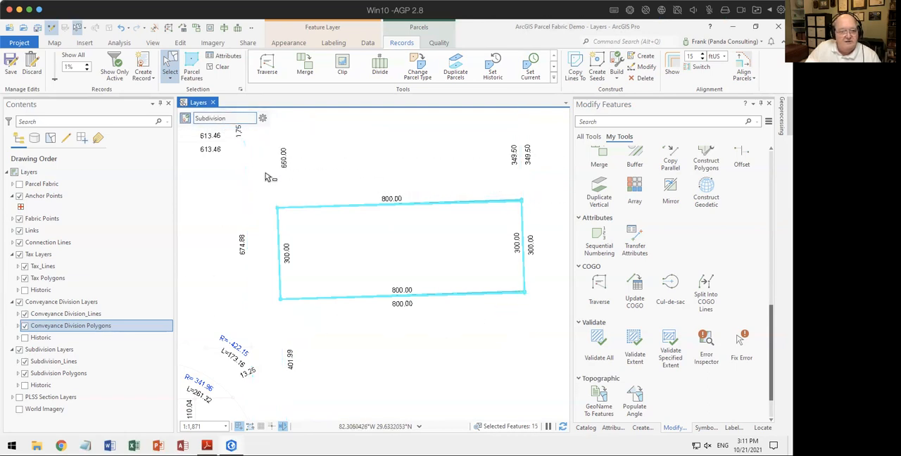
Step: Select the features in the active Subdivision record and restore the visibility of the other records to 100%
click(262, 119)
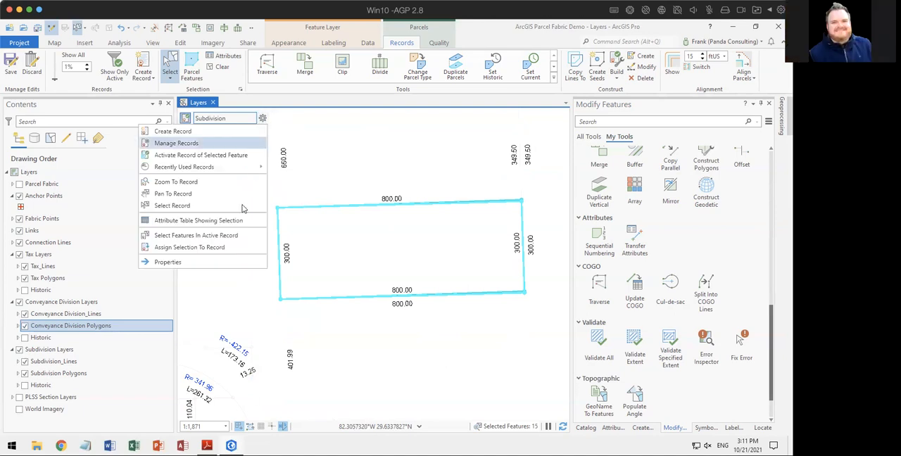
click(235, 235)
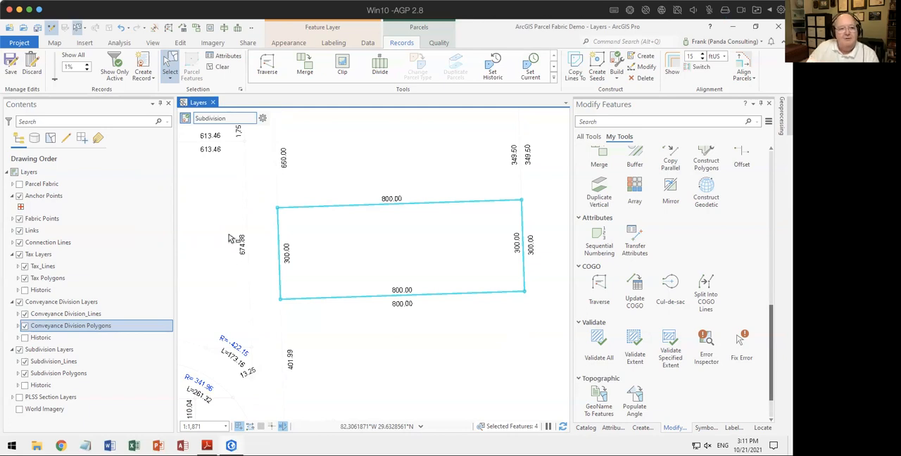
drag(56, 81, 55, 63)
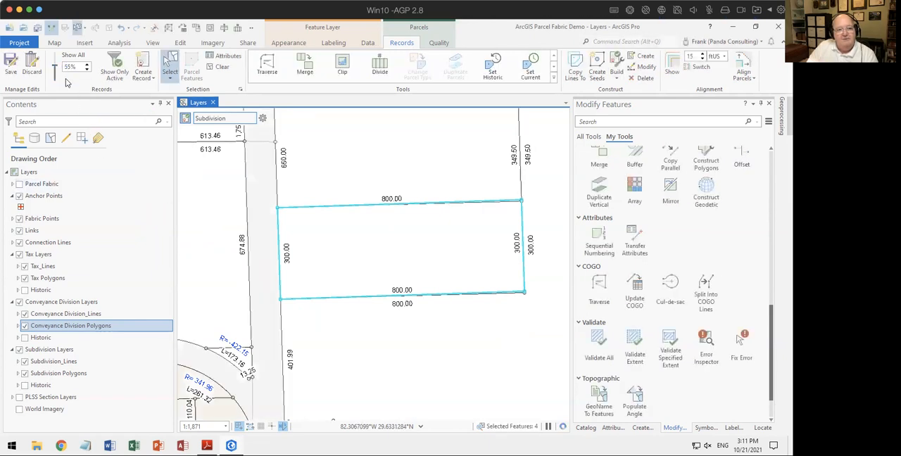
drag(55, 68, 60, 45)
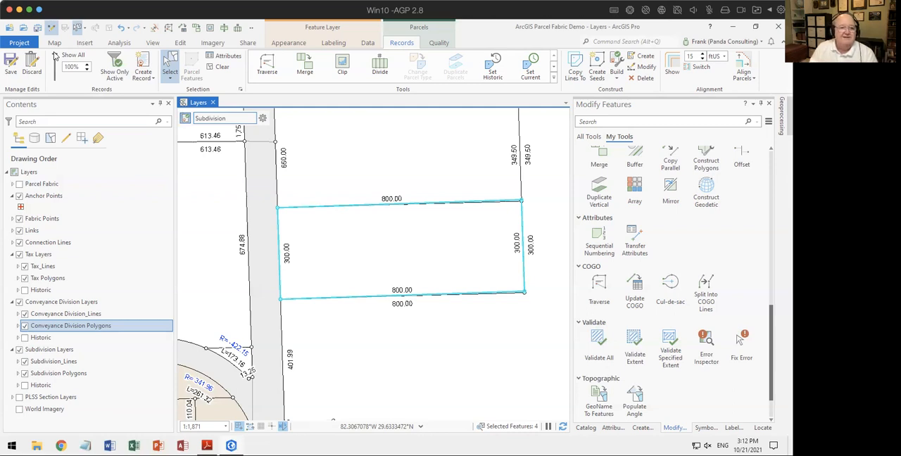
Step: Show only the active record and inspect the definition query of the Tax_Lines layer
click(115, 64)
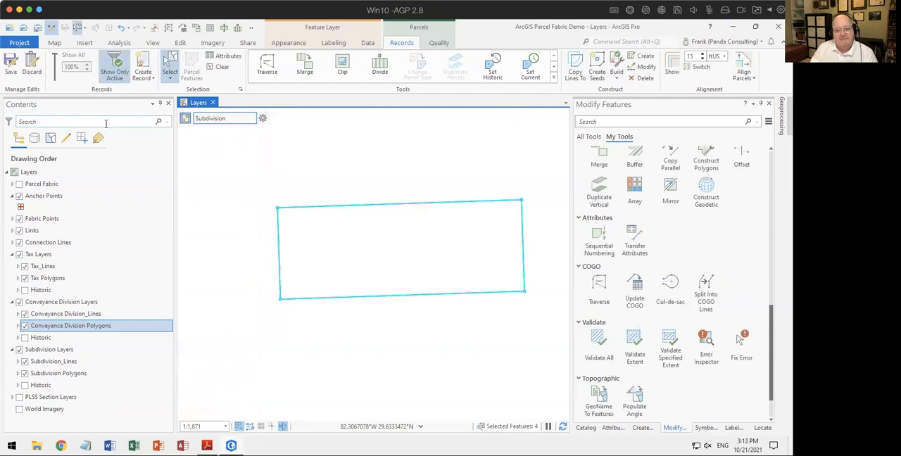
right_click(44, 267)
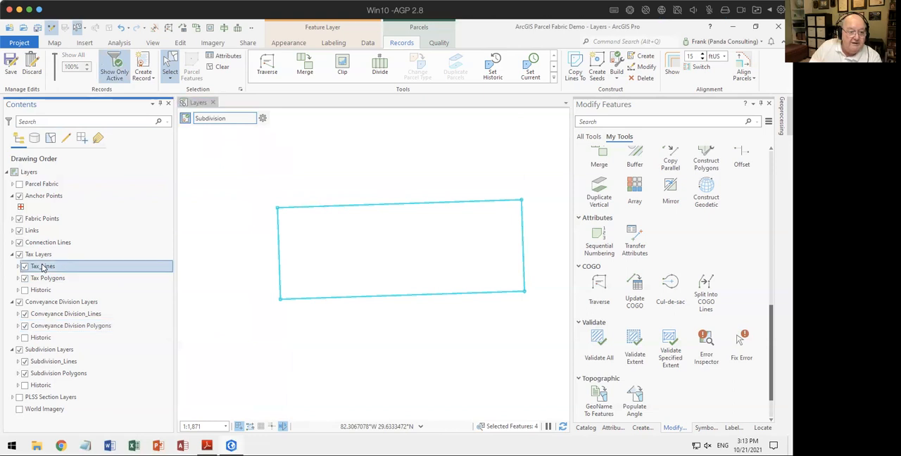
click(68, 402)
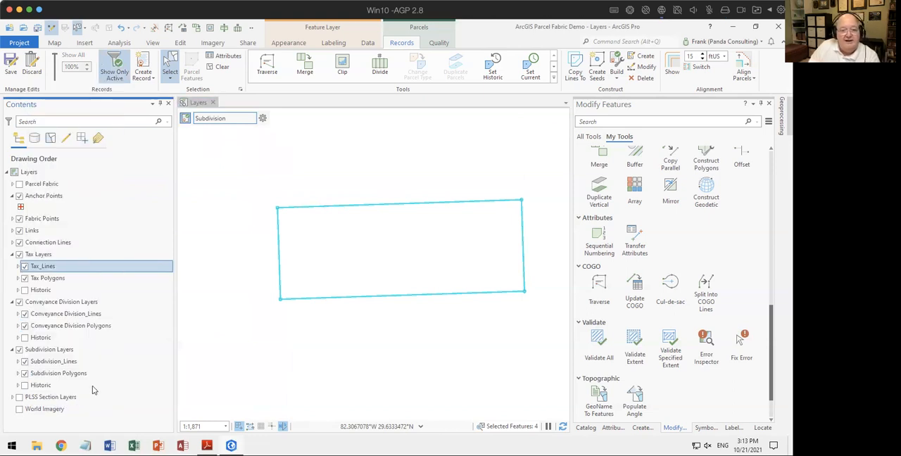
click(268, 229)
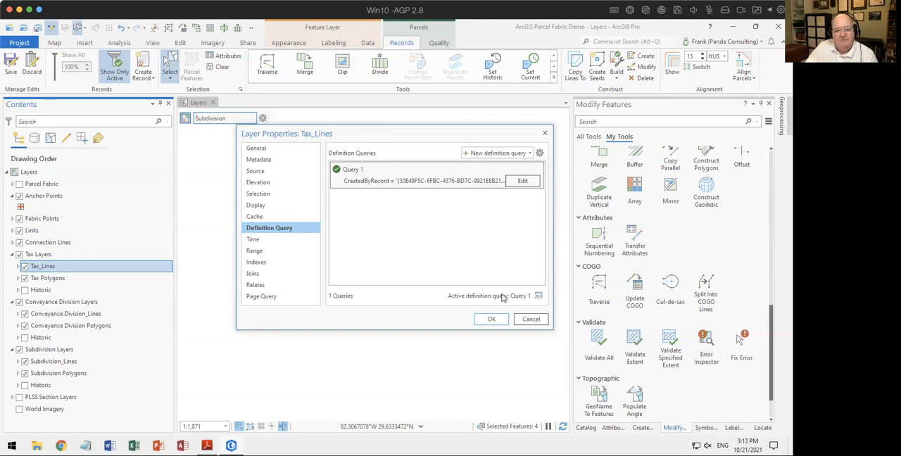
click(531, 320)
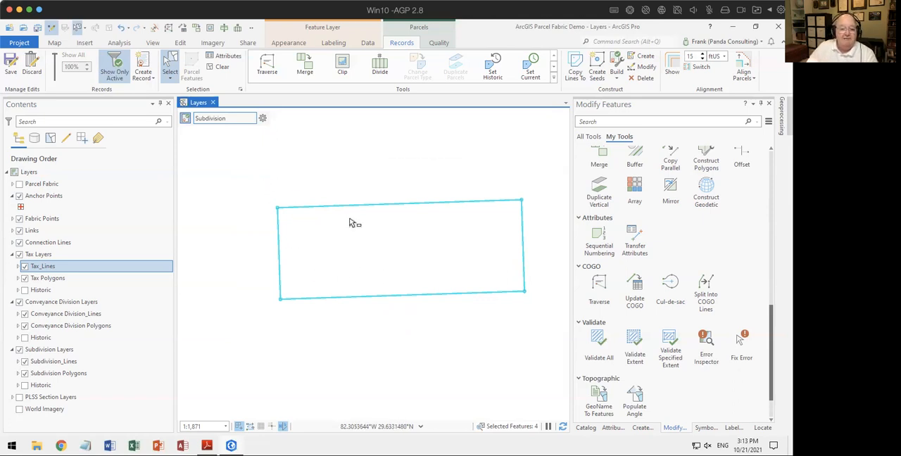
Step: Examine the attributes of the four selected subdivision lines, including the Created By Record value
click(611, 431)
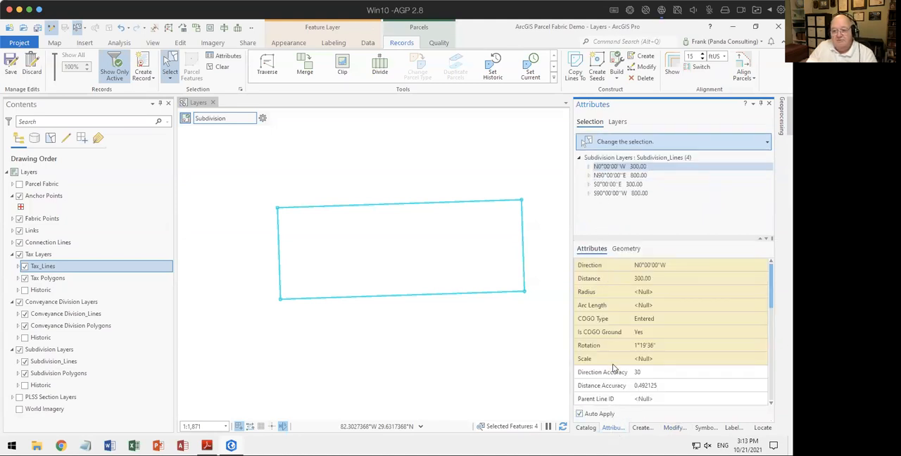
scroll(613, 367, down, 1)
scroll(613, 376, down, 1)
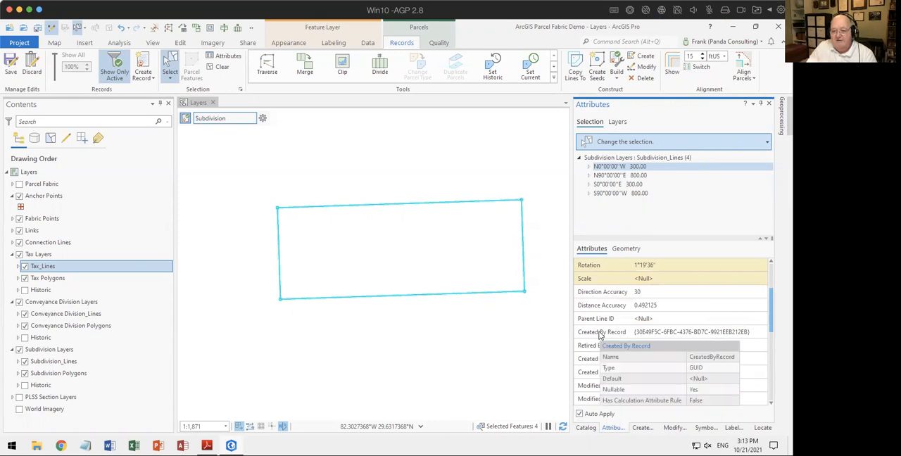
click(659, 334)
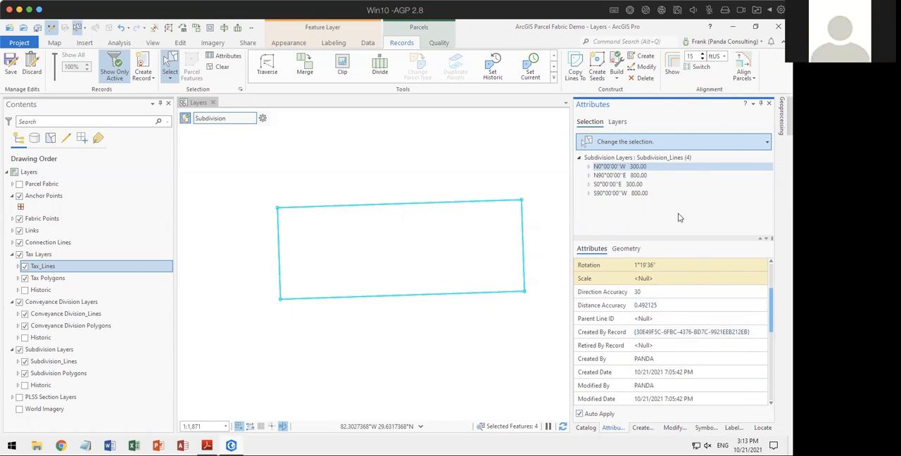
click(636, 177)
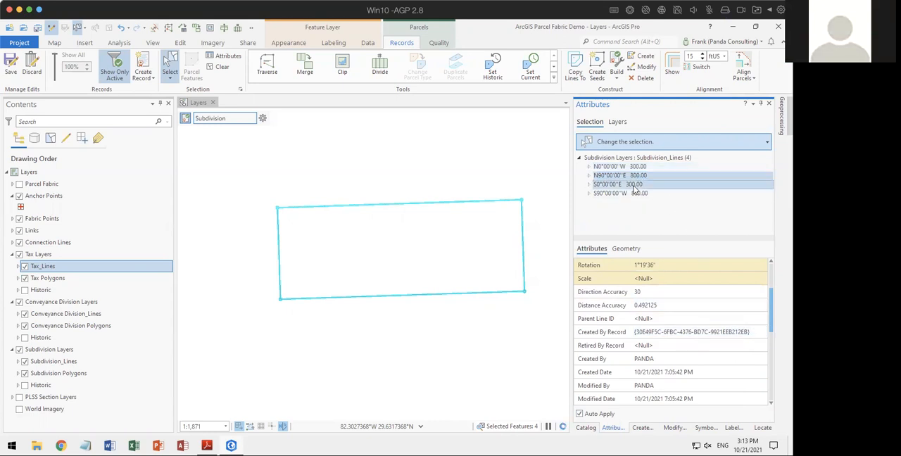
click(634, 185)
click(633, 194)
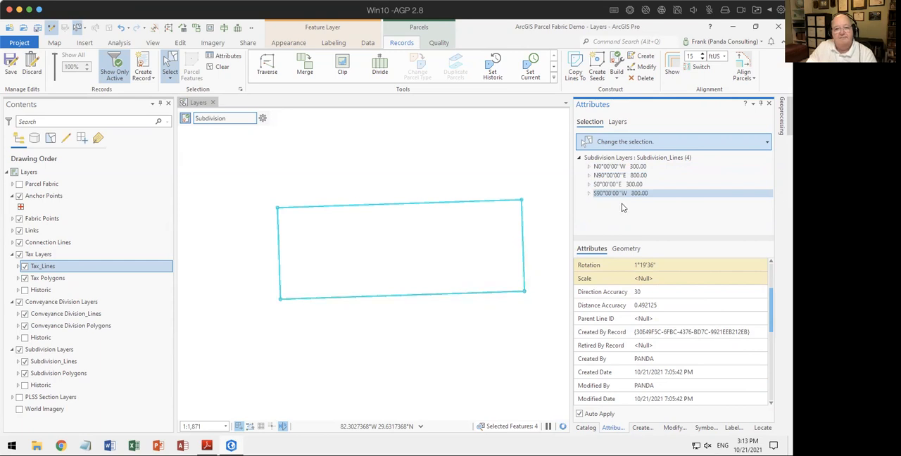
scroll(621, 330, up, 2)
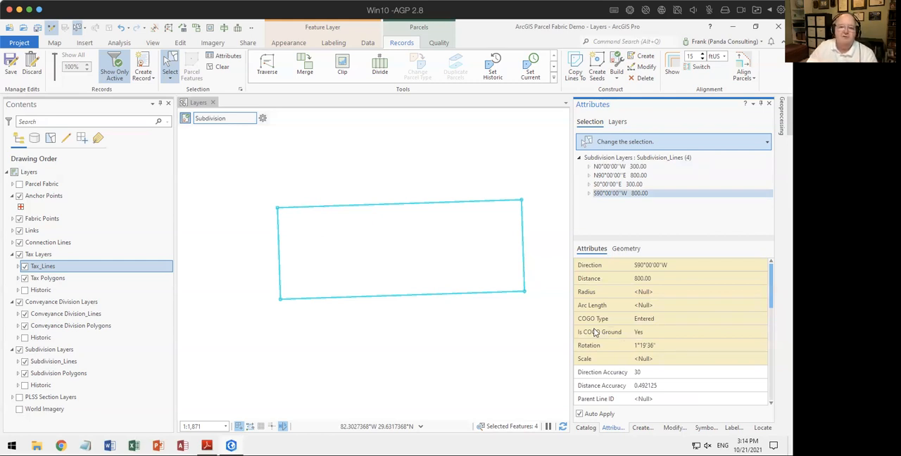
Step: Create a parcel seed for the traversed boundary and name the subdivision polygon Test Subdivision
click(595, 65)
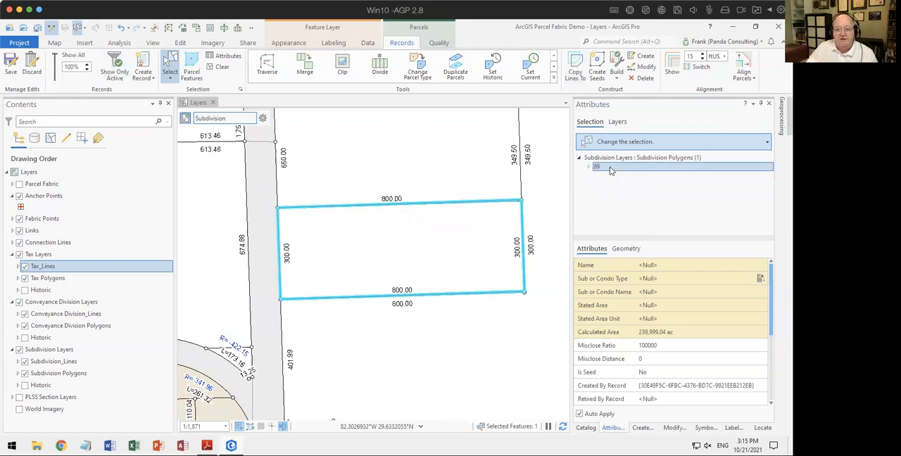
click(662, 264)
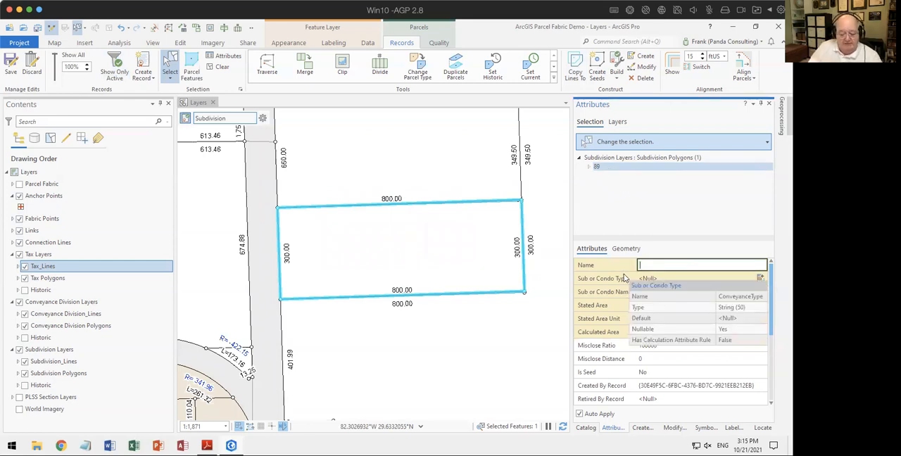
text(Test Sub)
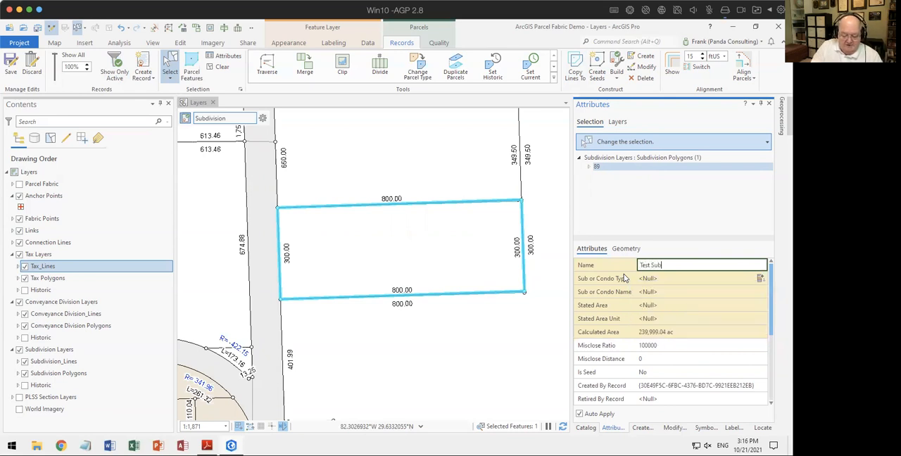
text(division)
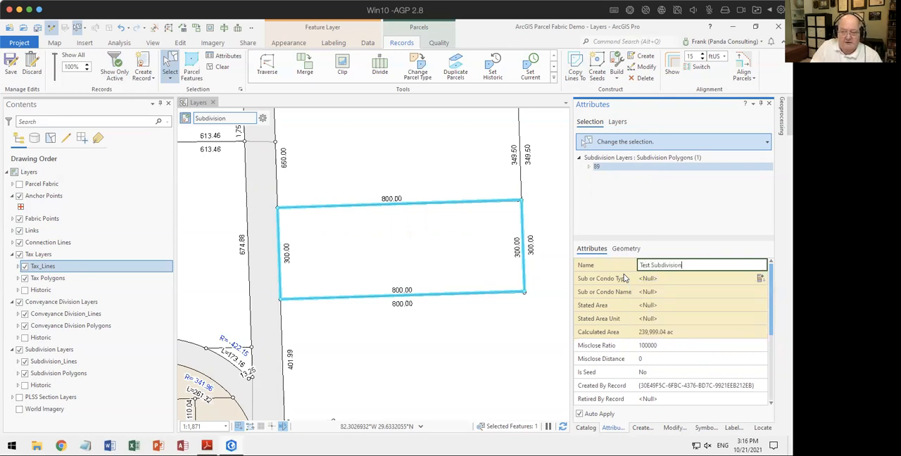
Step: Set the polygon's Sub or Condo Type to Subdivision and clear the selection
click(623, 278)
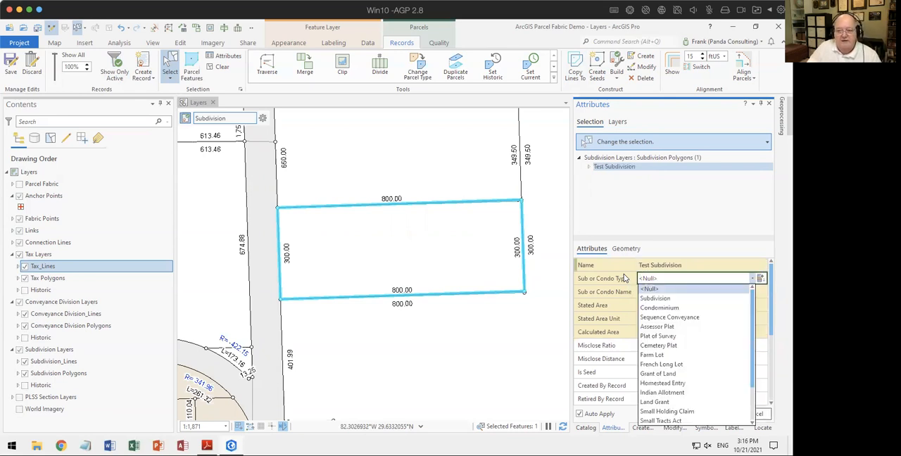
click(656, 298)
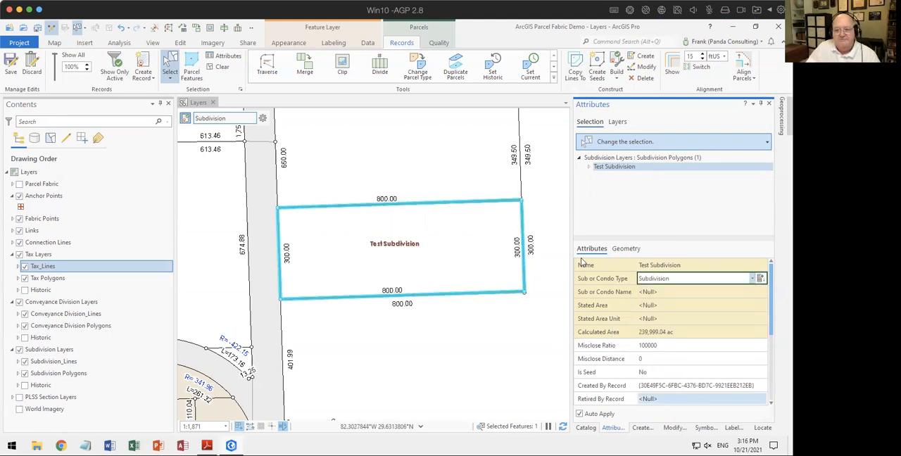
click(220, 67)
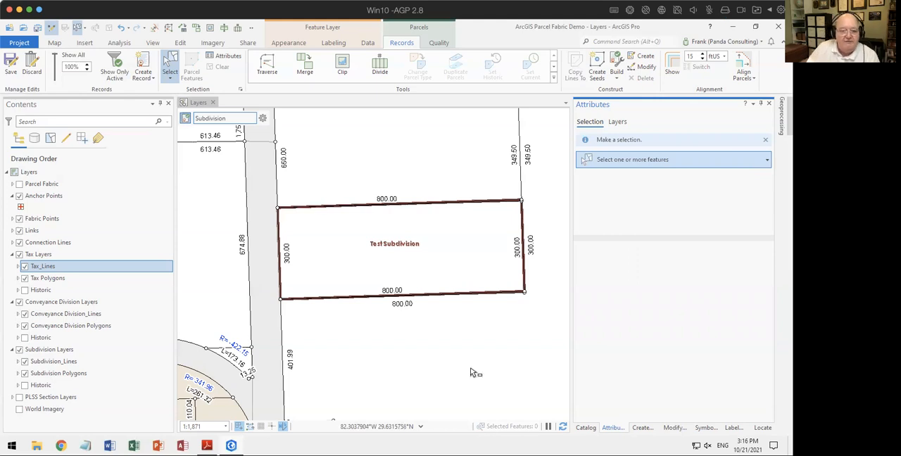
Step: Examine how the Test Subdivision boundary fits the existing parcel lines at its northwest and northeast corners
scroll(289, 221, up, 3)
scroll(263, 191, up, 4)
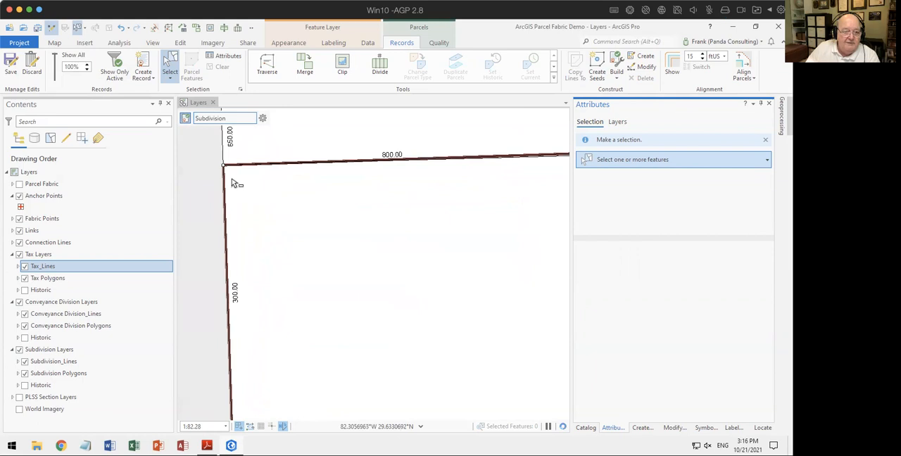
scroll(356, 203, down, 4)
drag(279, 243, 279, 242)
scroll(505, 237, down, 2)
drag(519, 238, 318, 235)
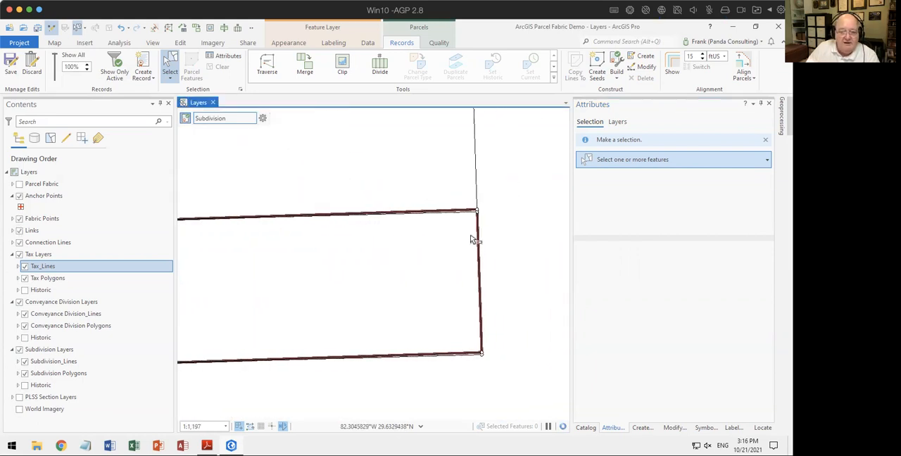
scroll(467, 215, up, 5)
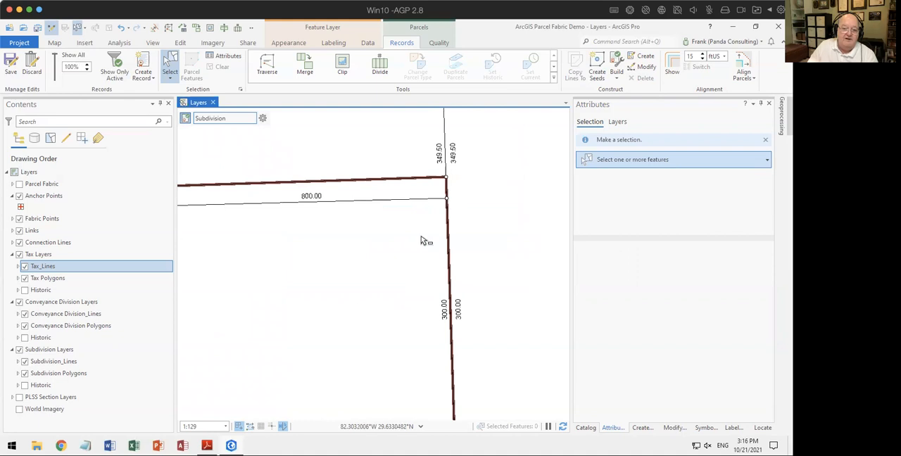
scroll(424, 240, down, 4)
scroll(425, 239, down, 3)
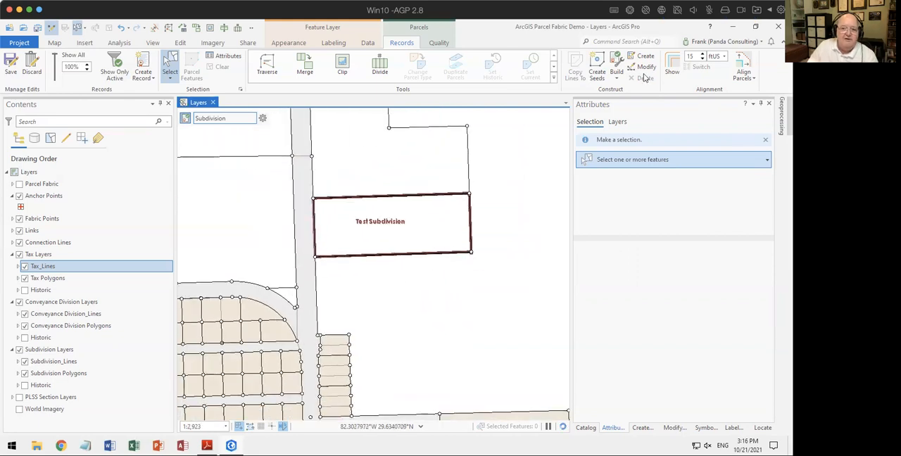
Step: Load Test Subdivision from the active record into Align Parcels and generate links within a 15 ftUS tolerance
click(745, 69)
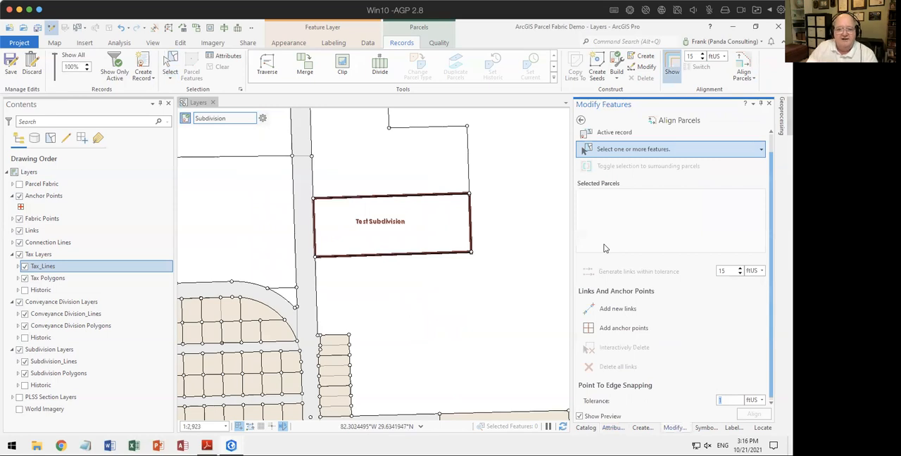
click(597, 136)
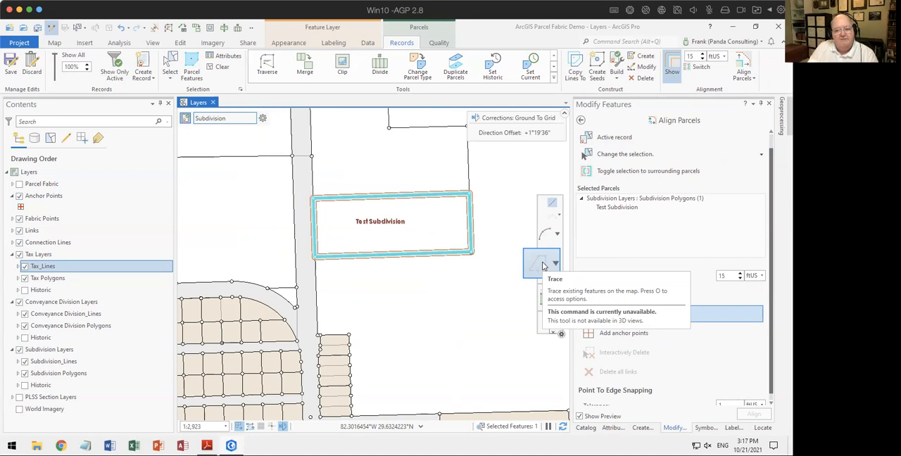
click(729, 277)
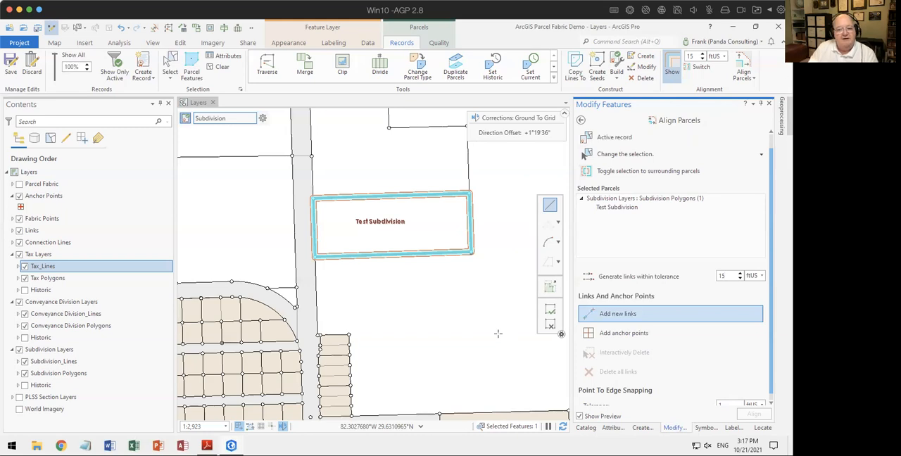
click(601, 333)
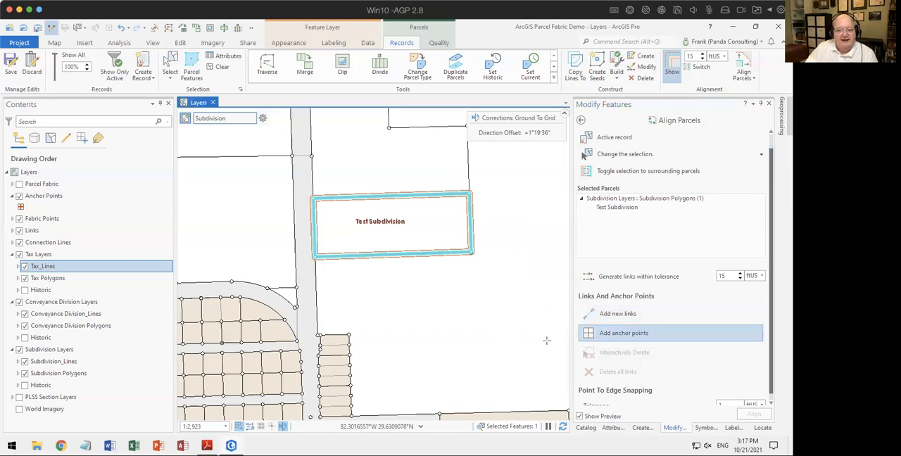
scroll(311, 263, up, 4)
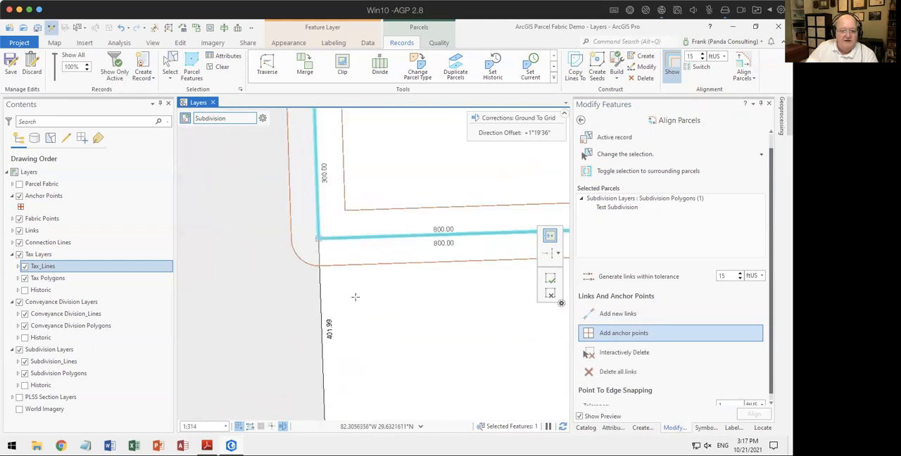
scroll(408, 307, down, 5)
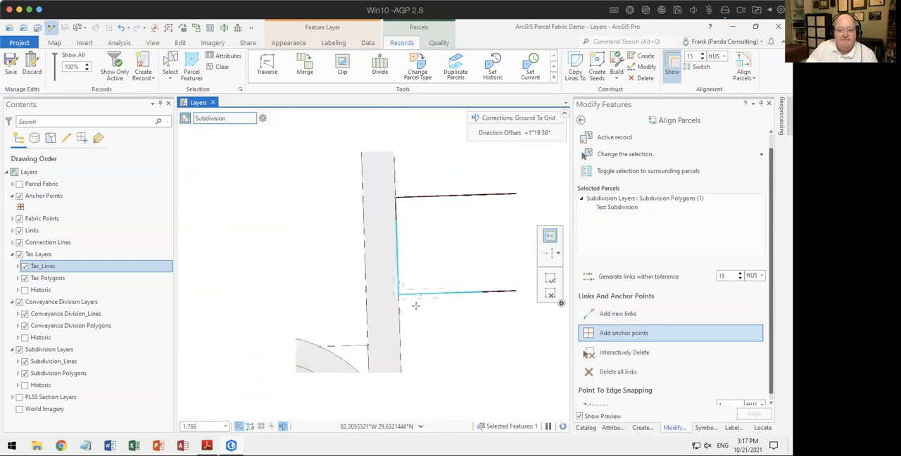
drag(431, 300, 322, 264)
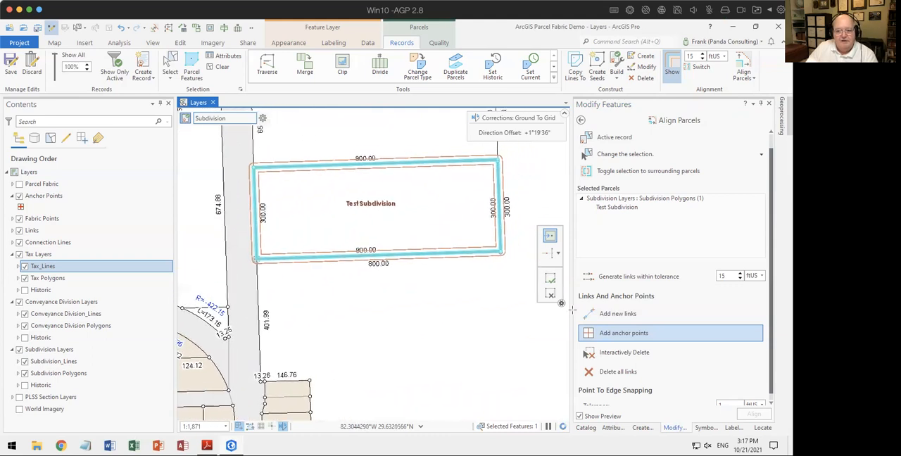
click(603, 276)
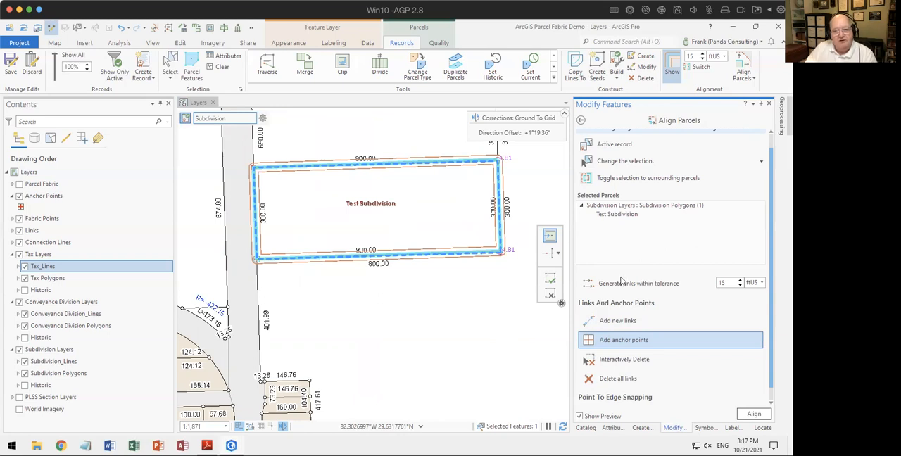
Step: Examine the generated alignment links and the preview offset at the northeast and southeast corners of Test Subdivision
scroll(505, 165, up, 5)
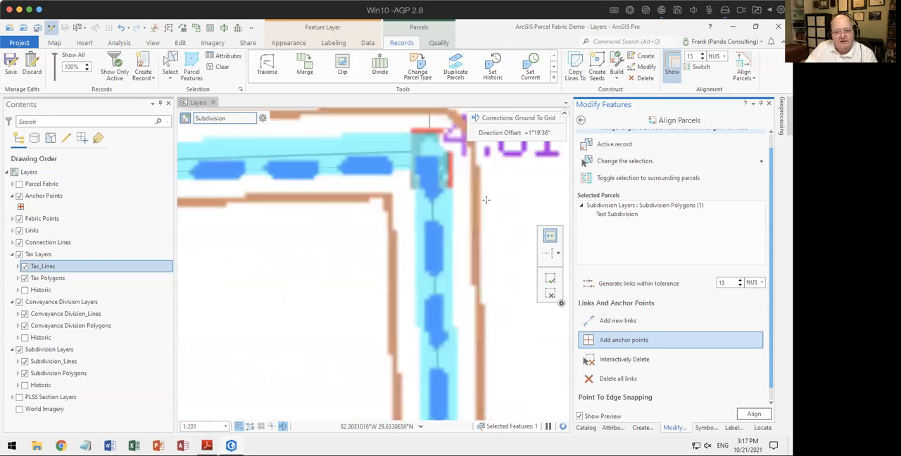
scroll(439, 173, up, 4)
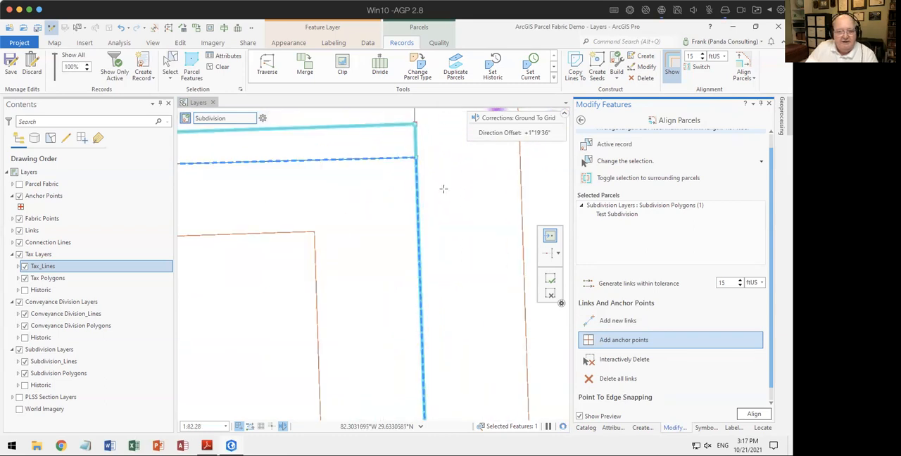
drag(443, 188, 488, 251)
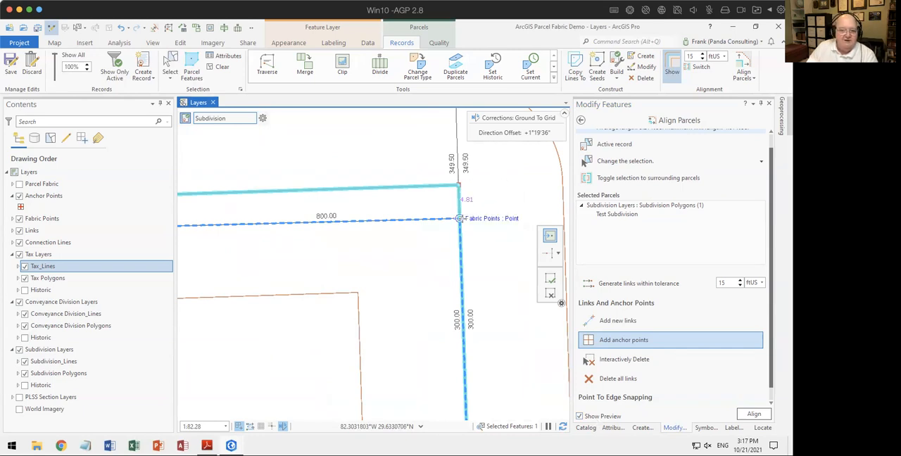
scroll(487, 275, down, 10)
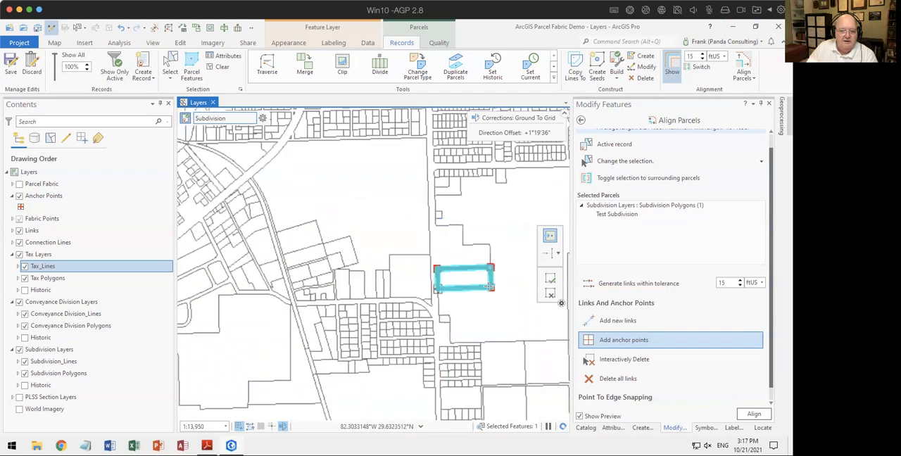
scroll(501, 310, up, 4)
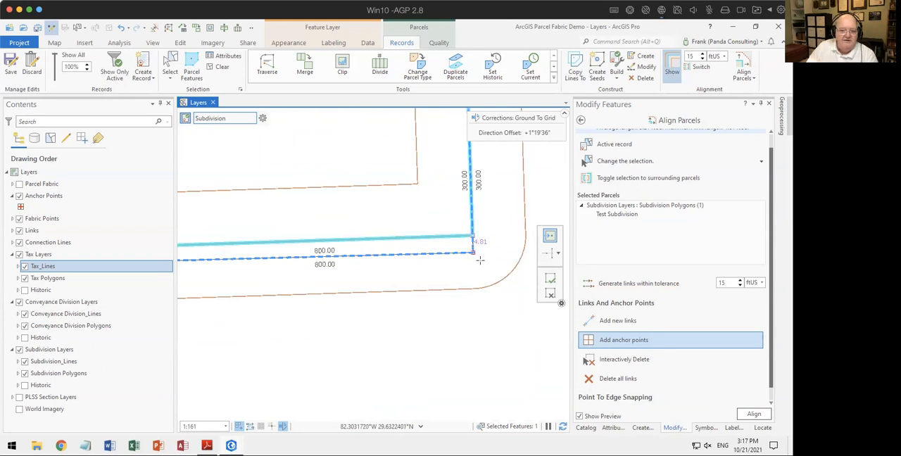
scroll(481, 259, down, 1)
scroll(481, 259, down, 5)
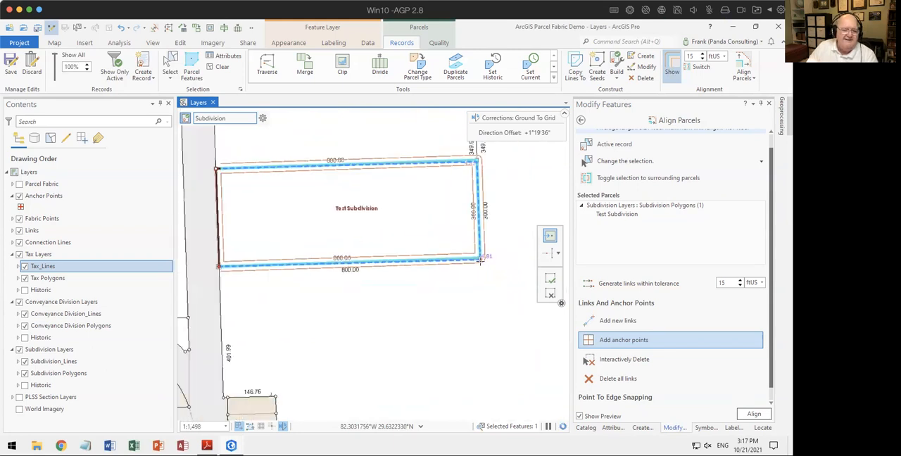
scroll(442, 264, up, 6)
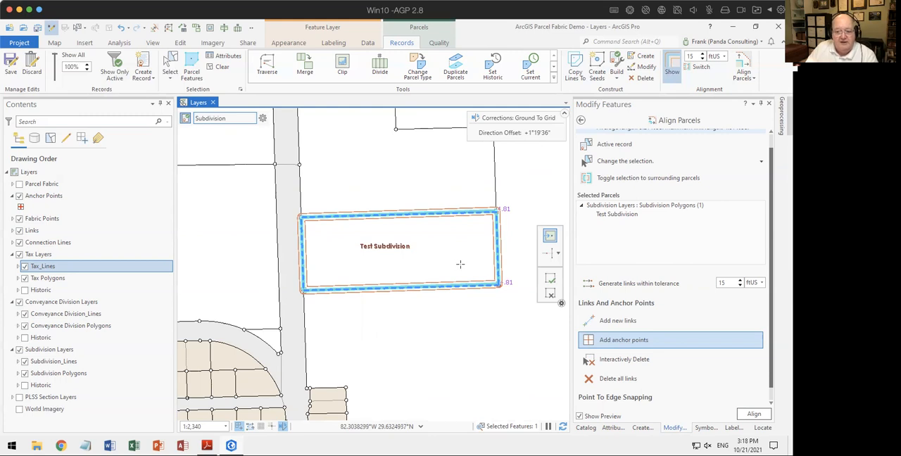
Step: Set the point to edge snapping tolerance for the parcel alignment to 15 ftUS
scroll(702, 308, down, 1)
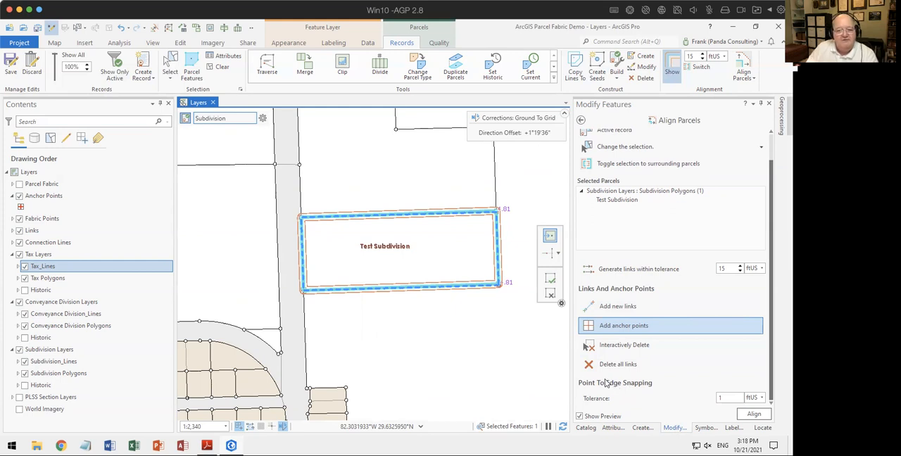
scroll(511, 225, up, 2)
scroll(509, 224, up, 4)
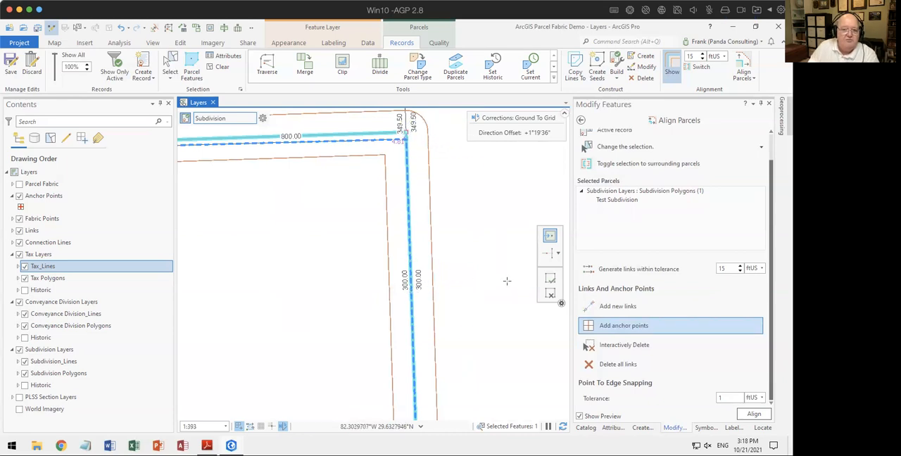
scroll(506, 281, down, 4)
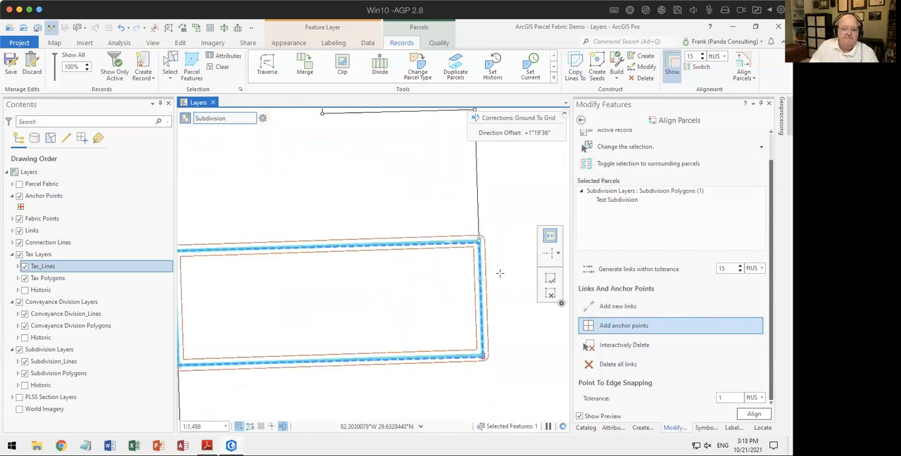
click(728, 397)
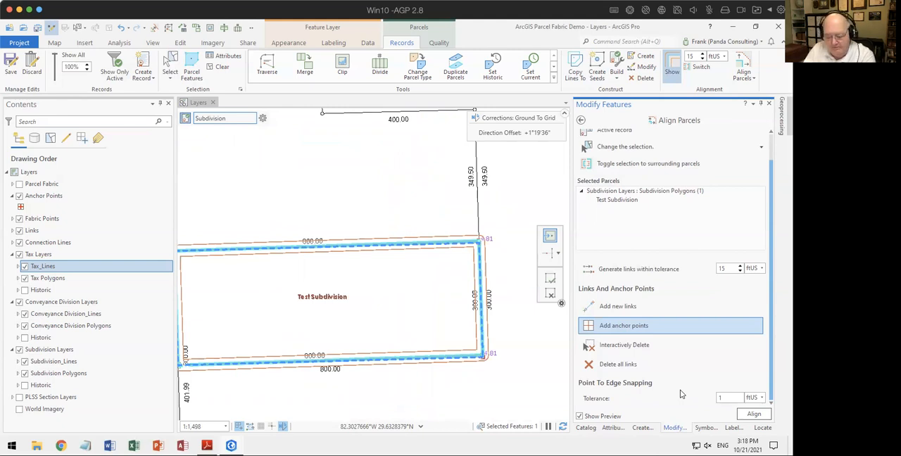
text(5)
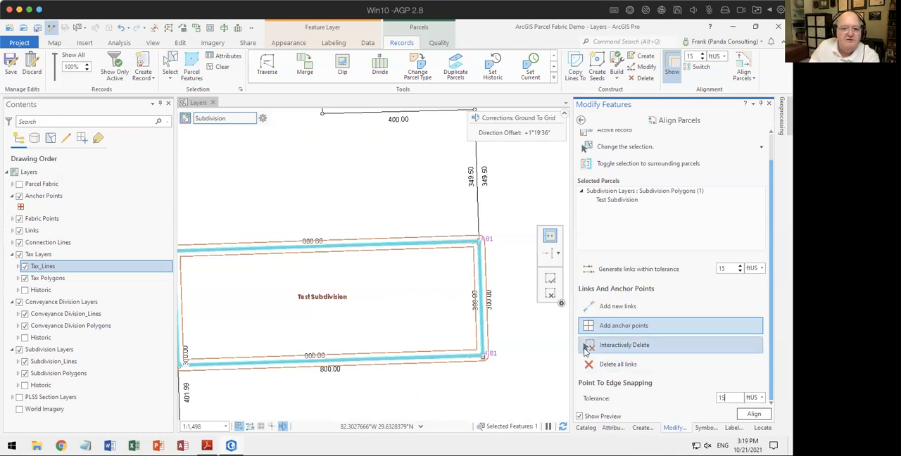
drag(392, 306, 434, 236)
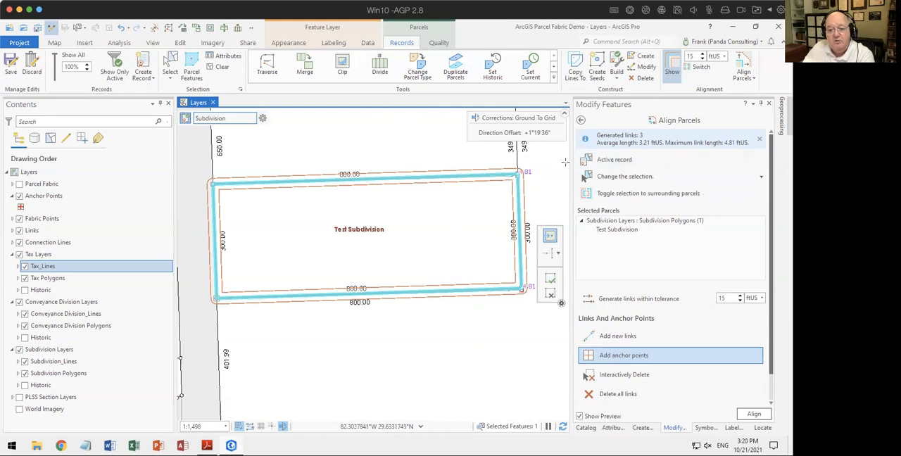
Step: Toggle the alignment selection to the surrounding parcels, review the selected parcels, and switch back to Test Subdivision
click(642, 195)
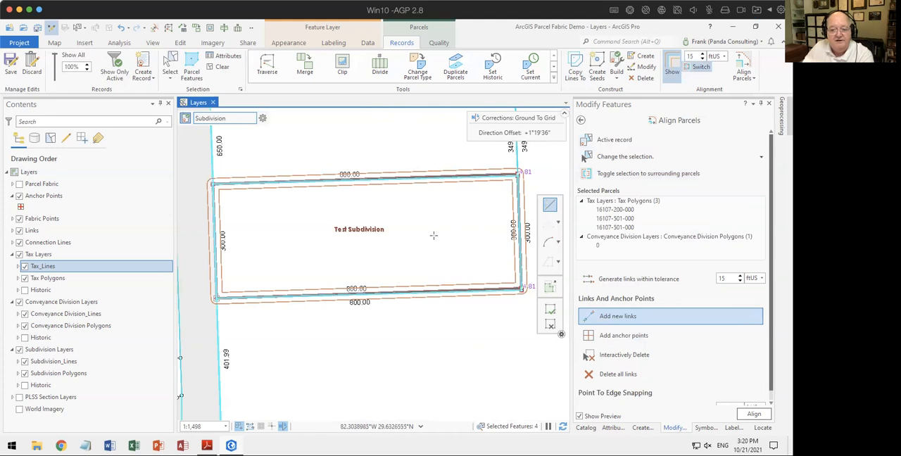
scroll(656, 229, down, 1)
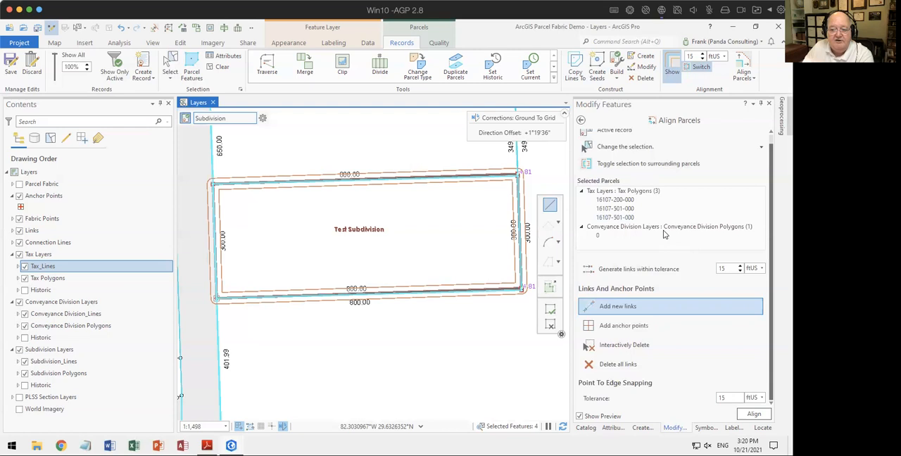
scroll(663, 230, up, 1)
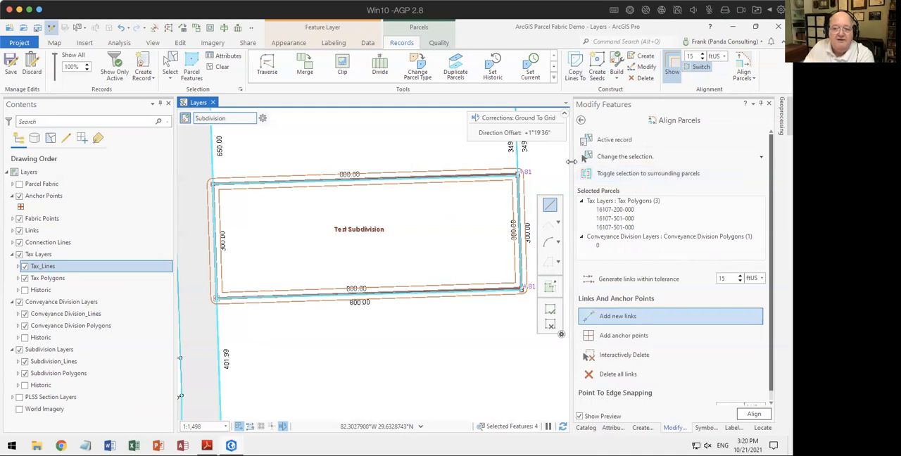
click(638, 178)
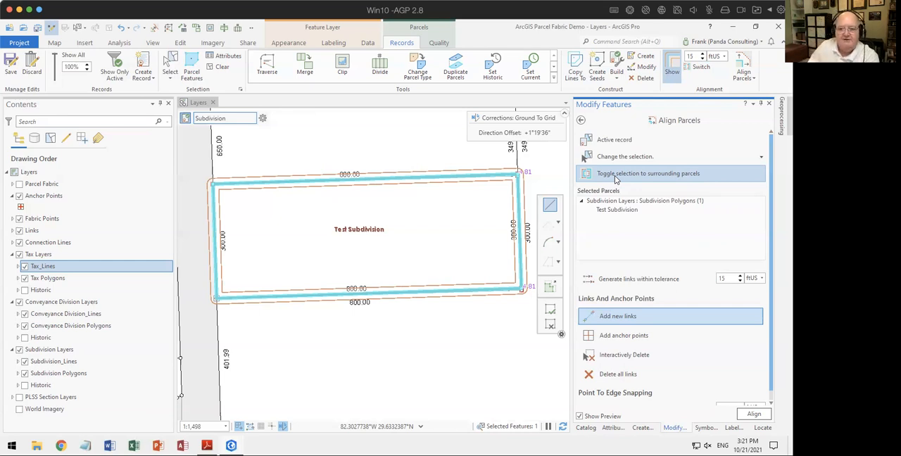
Step: Examine the link type symbology of the Links layer alongside the links drawn around Test Subdivision
drag(452, 251, 476, 224)
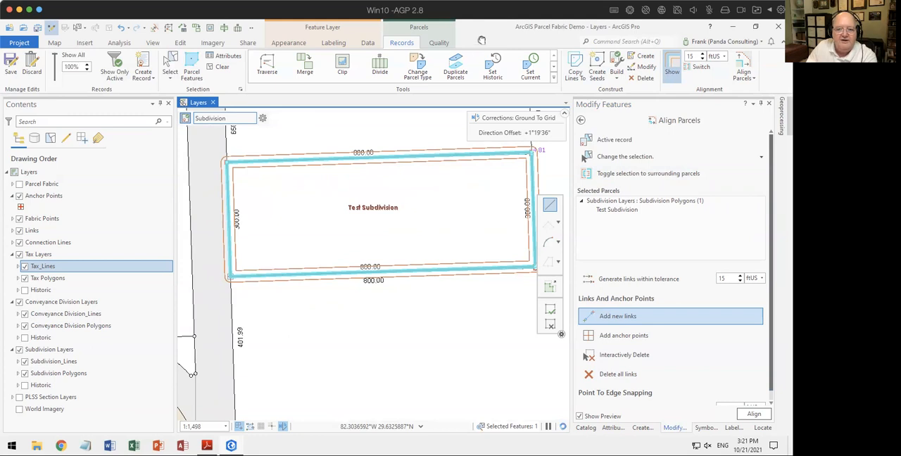
drag(509, 207, 452, 270)
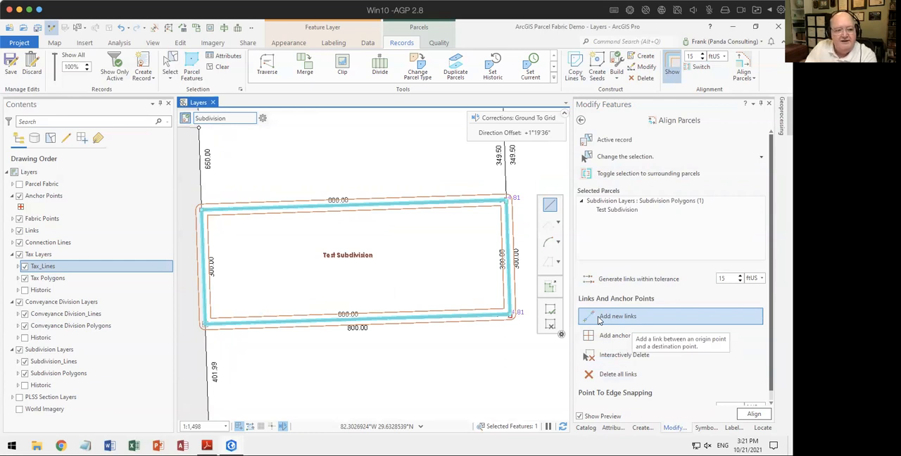
click(12, 231)
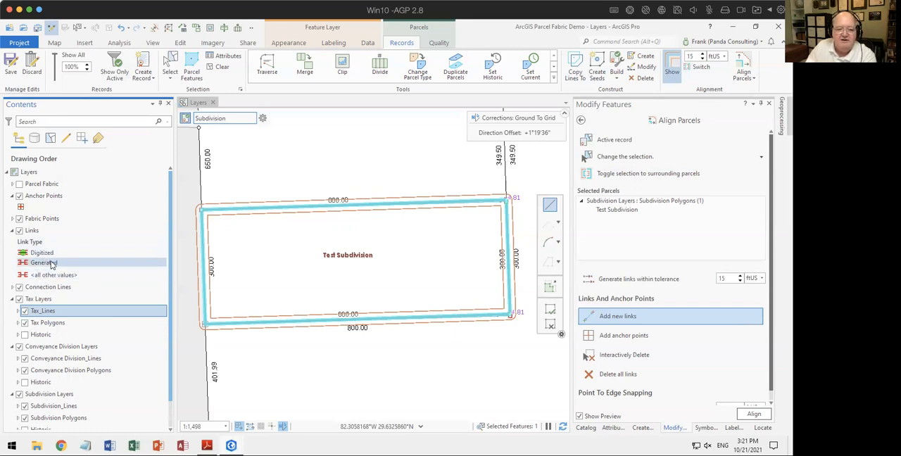
click(11, 231)
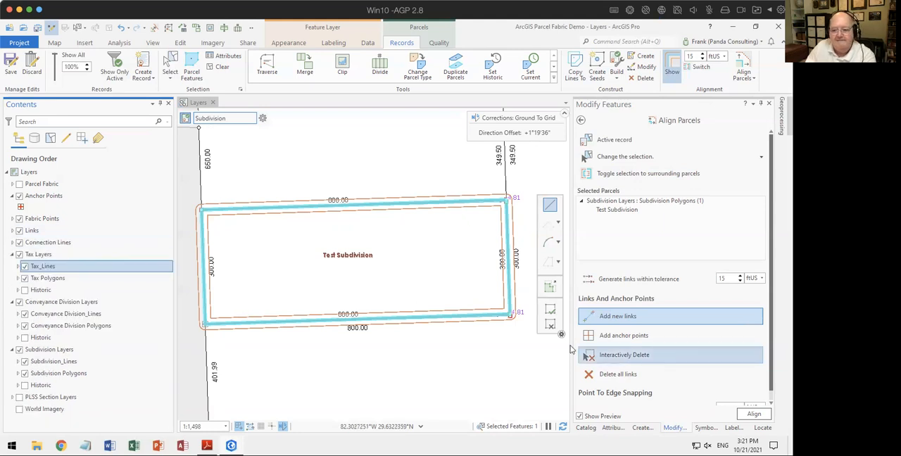
Step: Align Test Subdivision to the surrounding parcel fabric using the generated links and clear the selection
scroll(732, 331, down, 1)
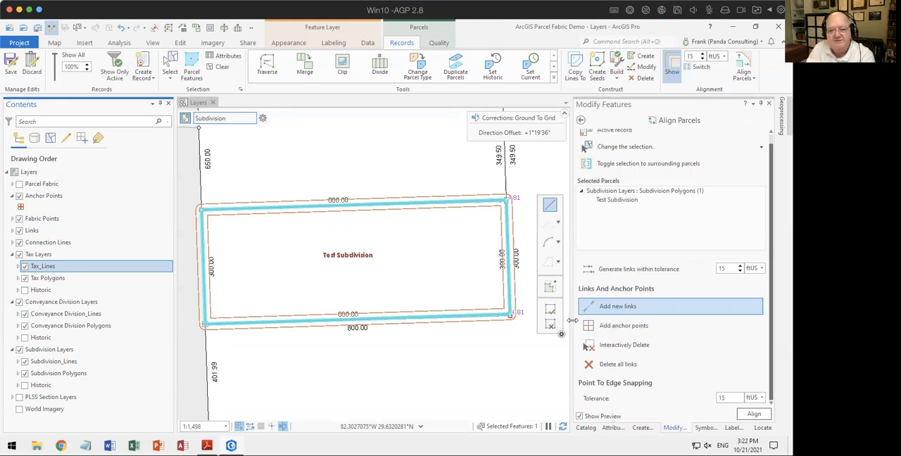
drag(424, 256, 356, 239)
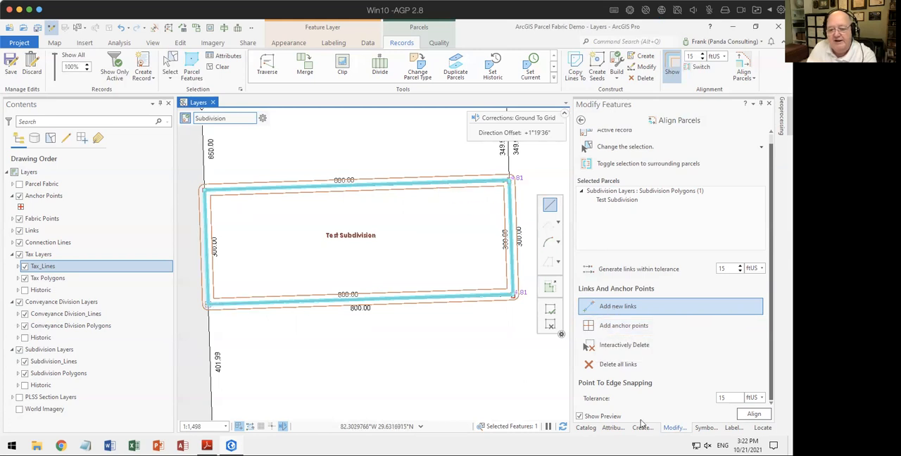
click(753, 415)
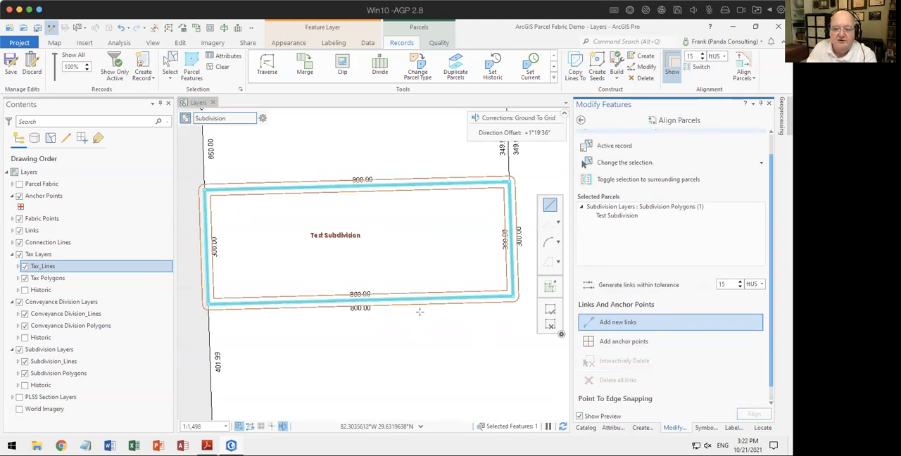
click(580, 120)
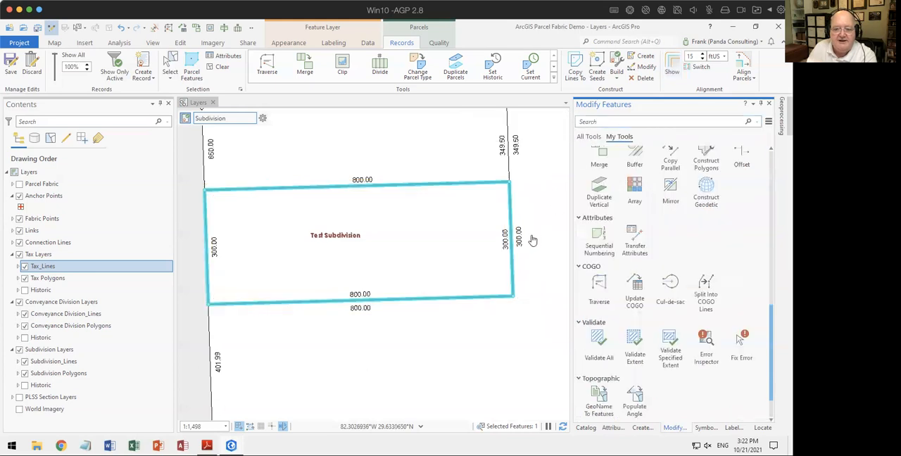
click(222, 68)
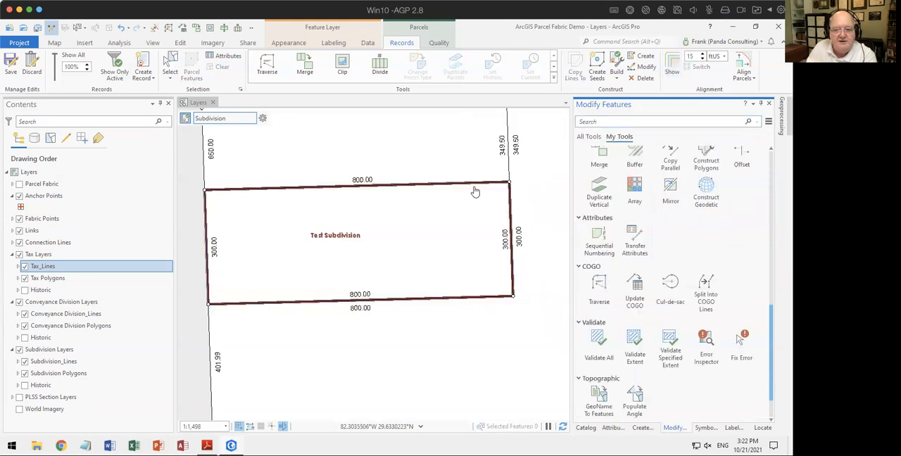
scroll(510, 184, up, 5)
scroll(508, 180, up, 8)
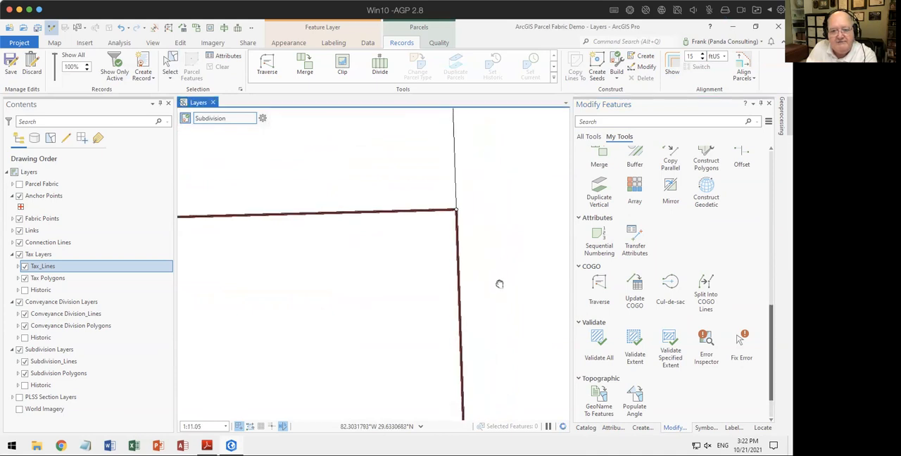
Step: Select the features of the active Subdivision record and reduce the selection to the Test Subdivision polygon only
scroll(485, 253, down, 2)
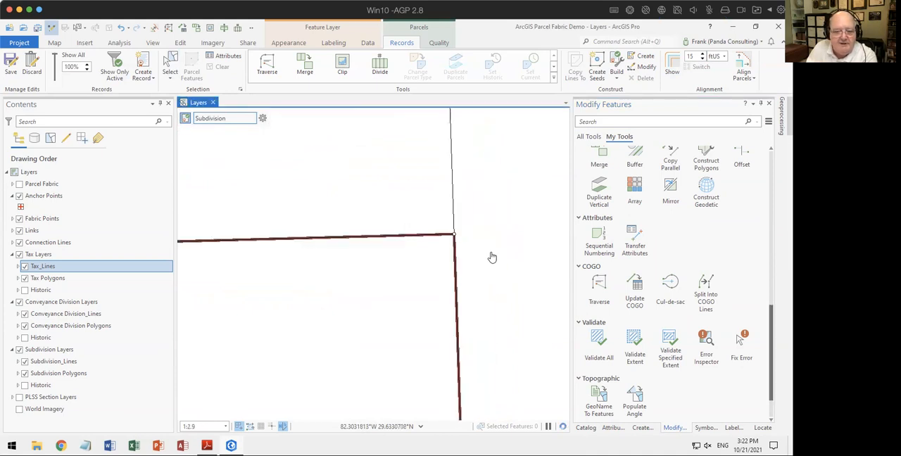
scroll(502, 254, down, 8)
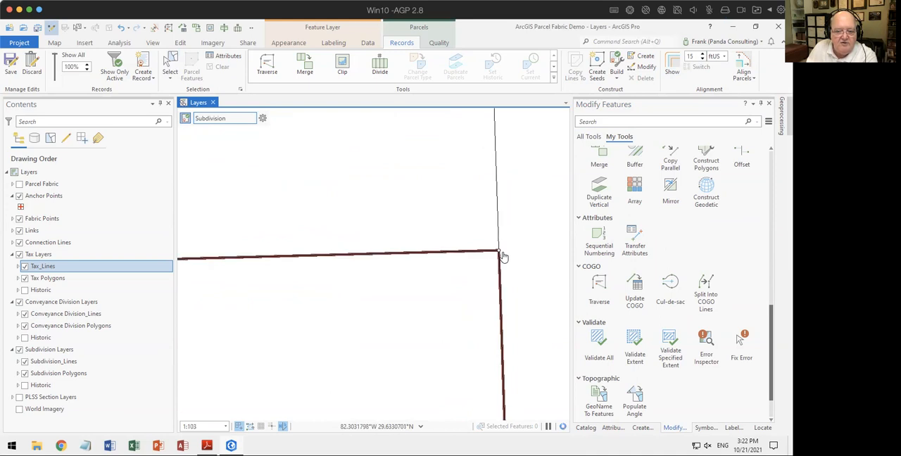
scroll(500, 271, down, 4)
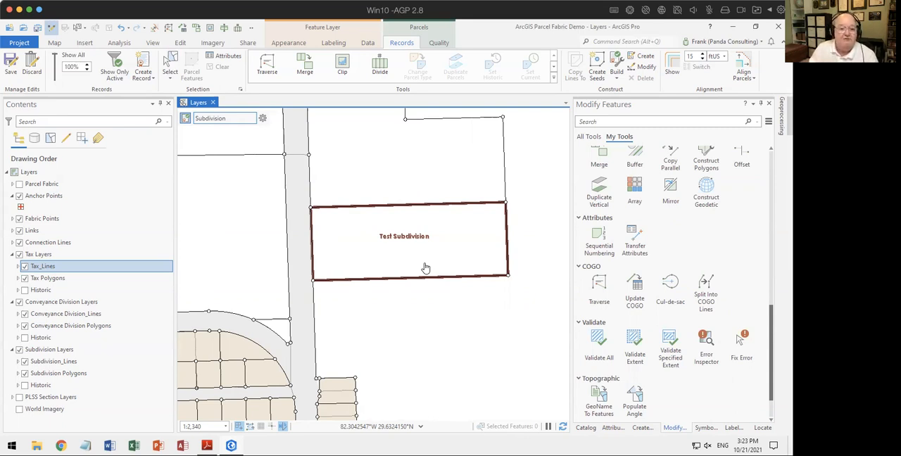
click(262, 119)
click(301, 224)
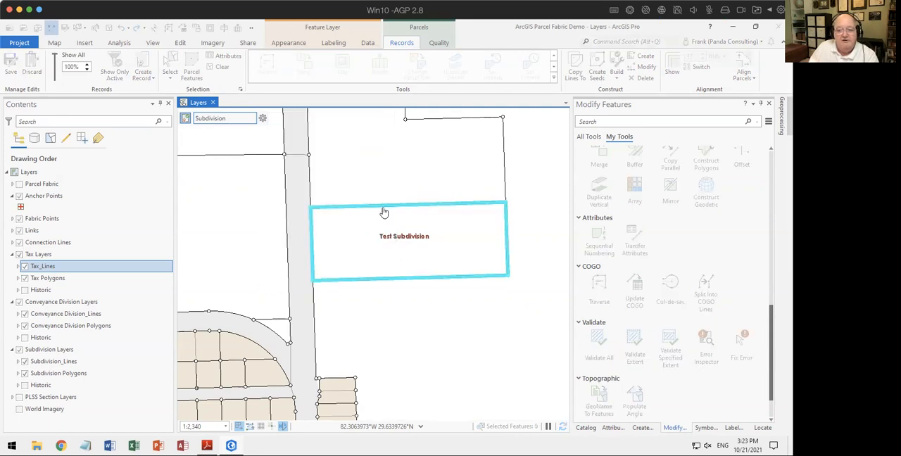
click(612, 427)
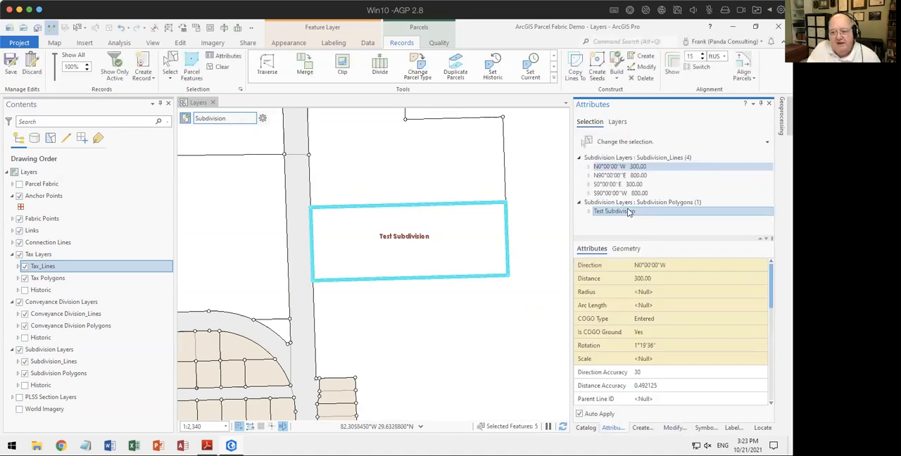
right_click(638, 204)
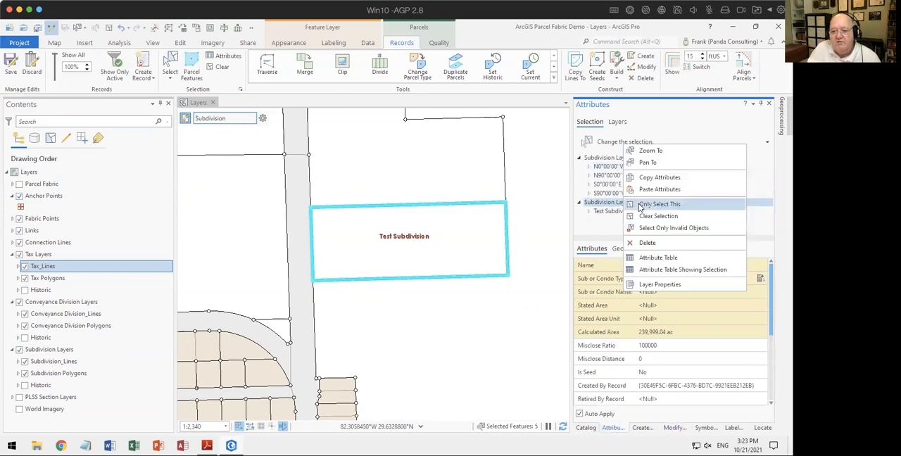
click(639, 205)
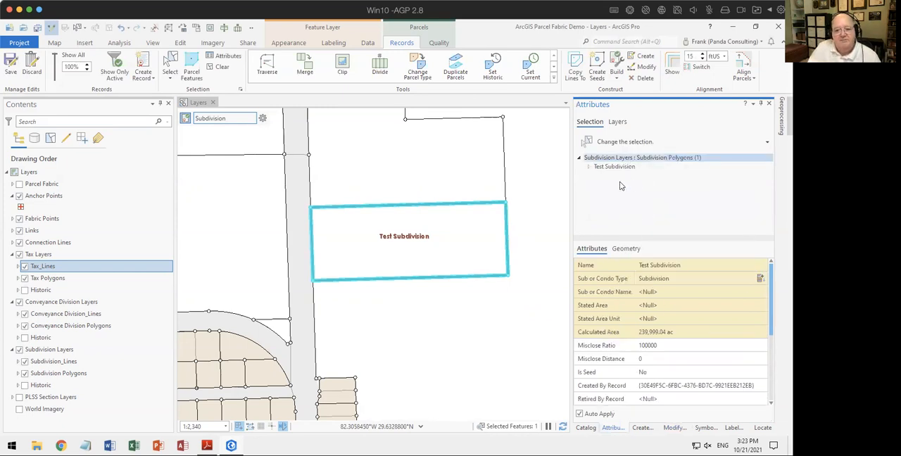
Step: Start a Clip with Test Subdivision as the input and select all intersecting features as targets
click(342, 66)
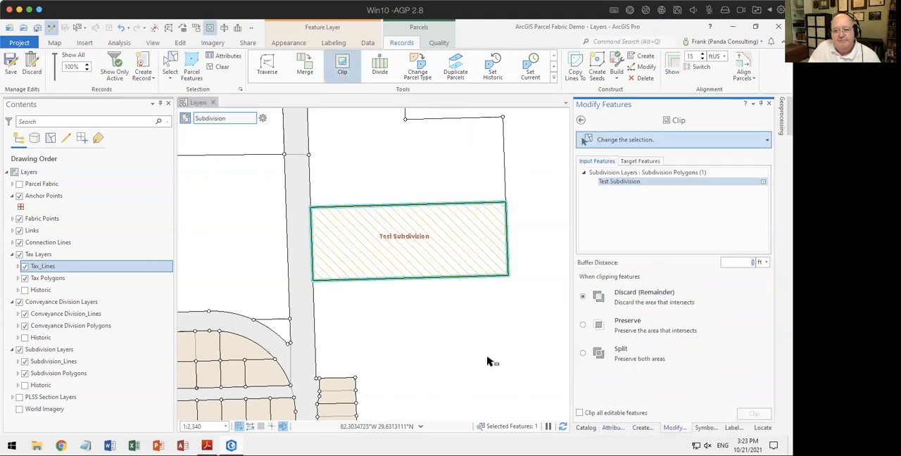
click(638, 162)
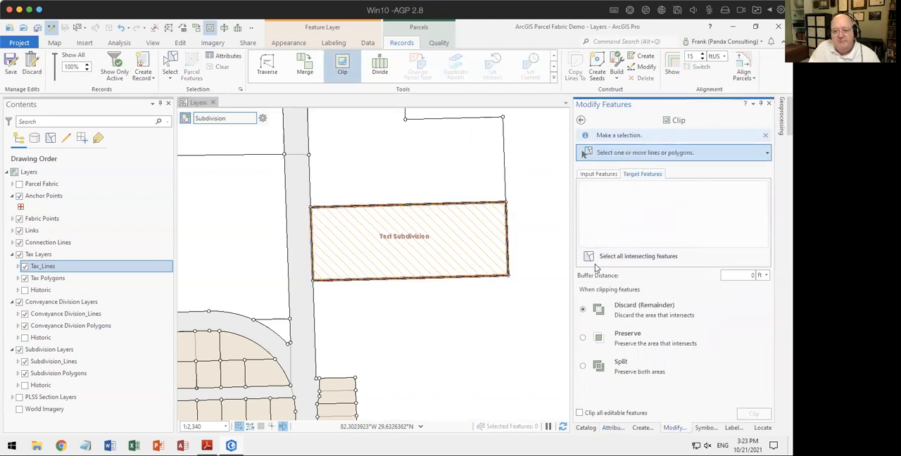
click(616, 257)
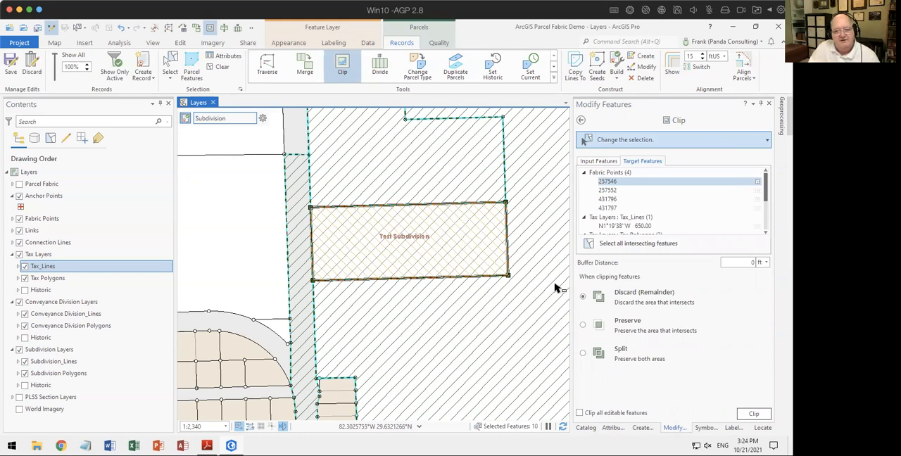
scroll(659, 205, down, 3)
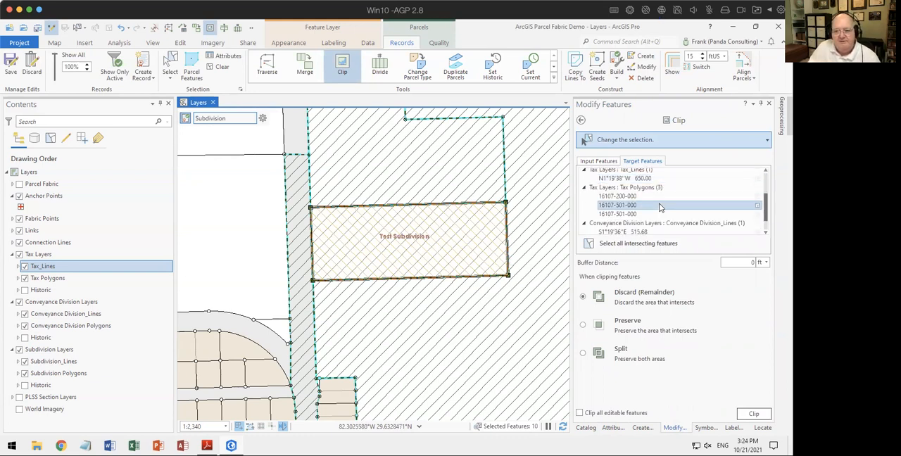
click(628, 197)
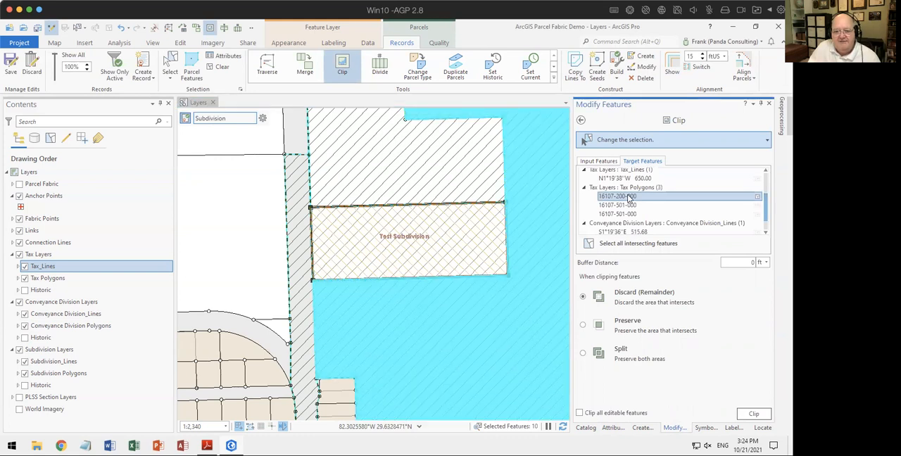
click(628, 205)
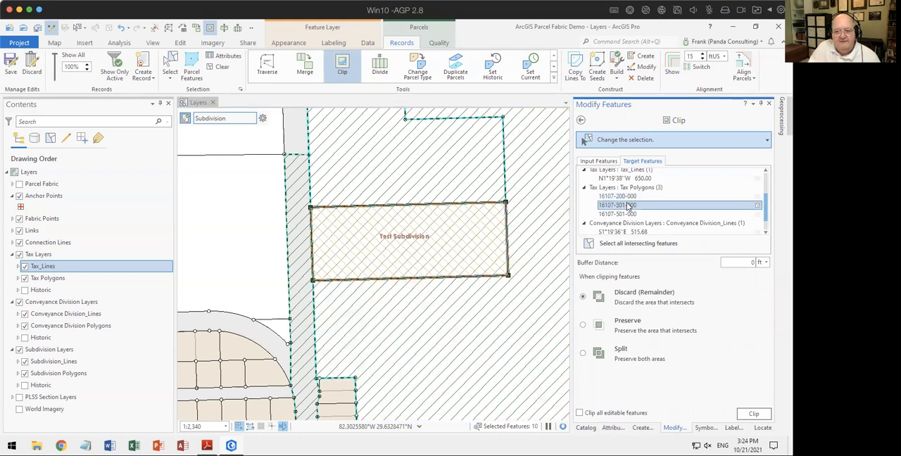
click(623, 214)
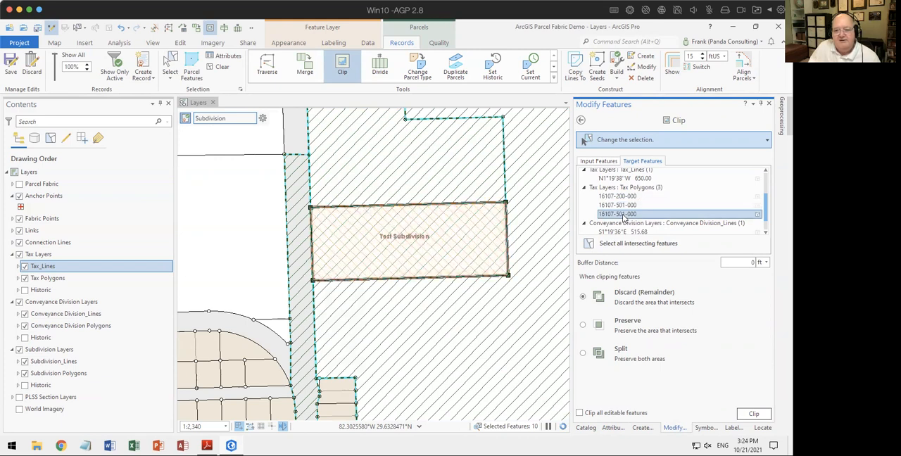
right_click(624, 216)
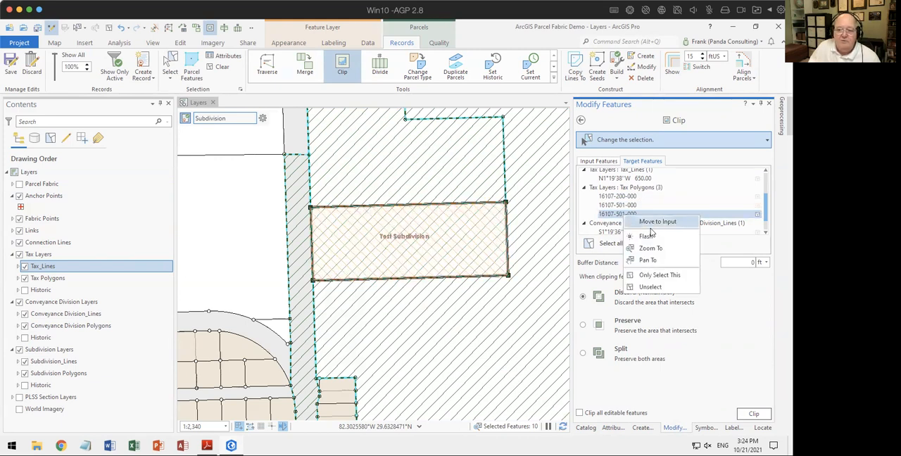
click(656, 275)
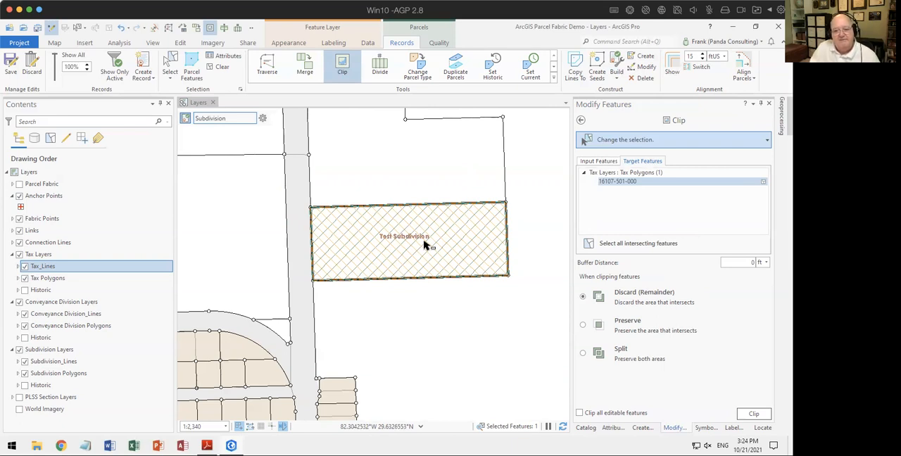
Step: Clip the tax polygon with Test Subdivision using the Discard option, and check the result against the historic tax parcels
click(753, 414)
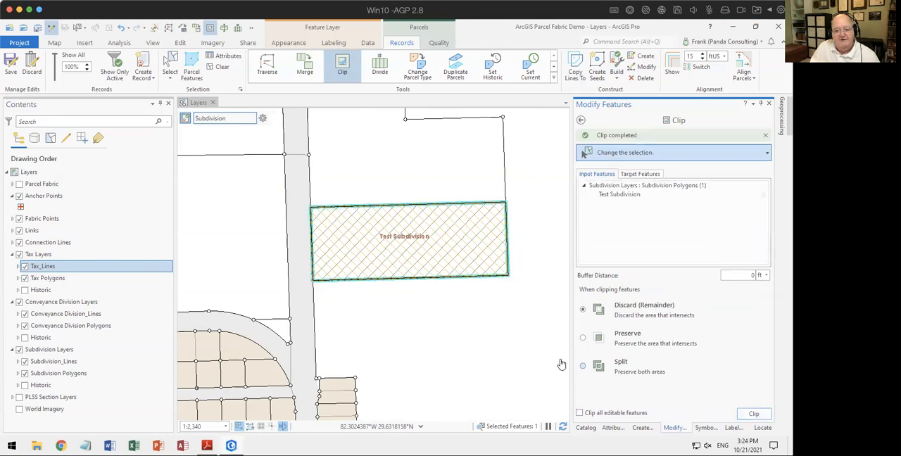
key(Escape)
click(25, 290)
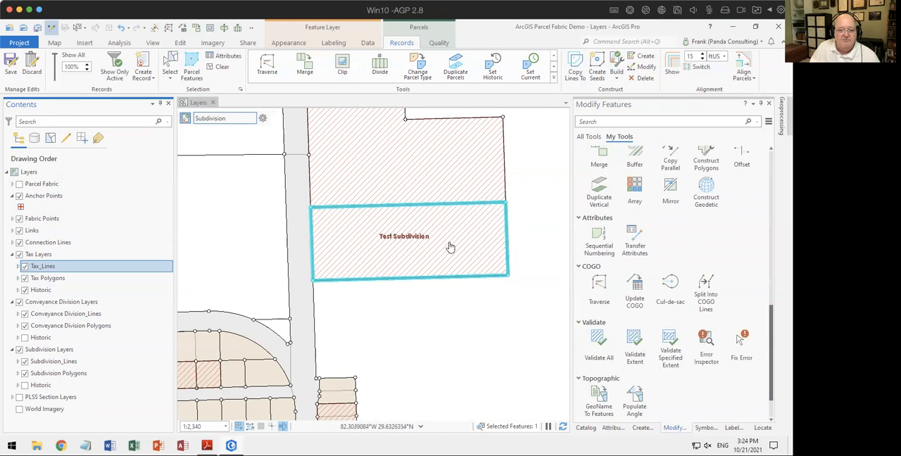
click(25, 290)
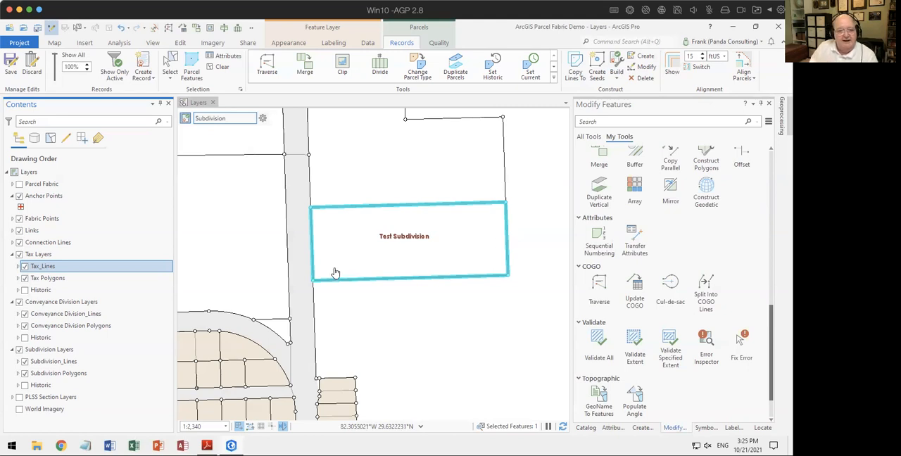
Step: Copy the Test Subdivision lines to the Conveyance Division parcel type without preserving attributes, showing only the active record, and clear the selection
click(575, 73)
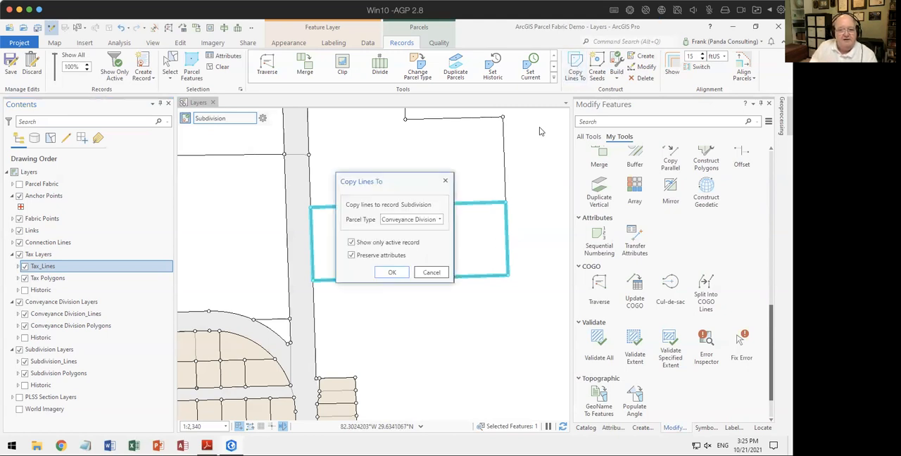
click(439, 221)
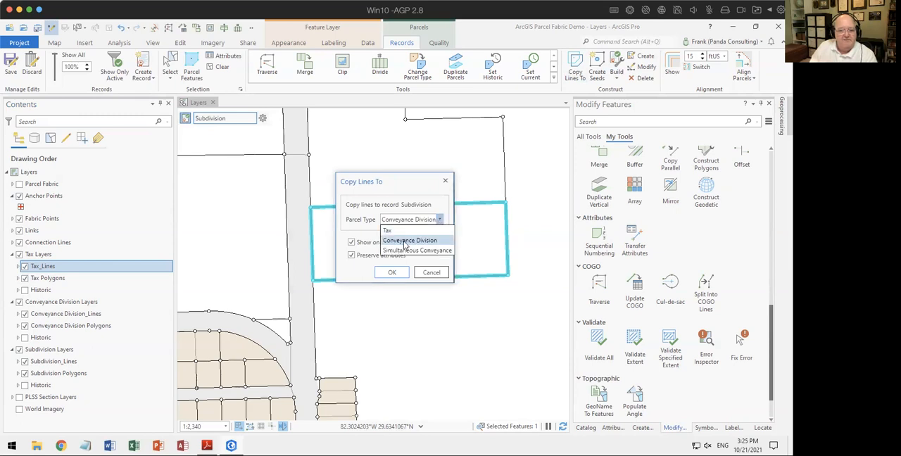
click(405, 242)
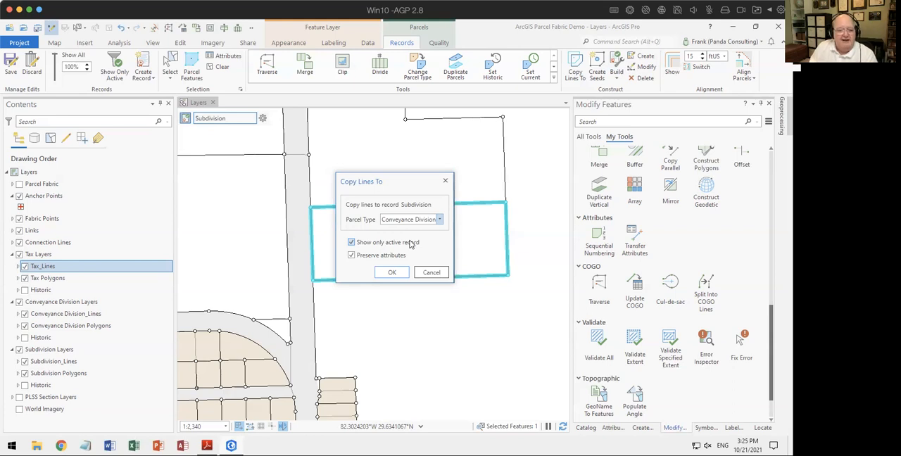
click(351, 256)
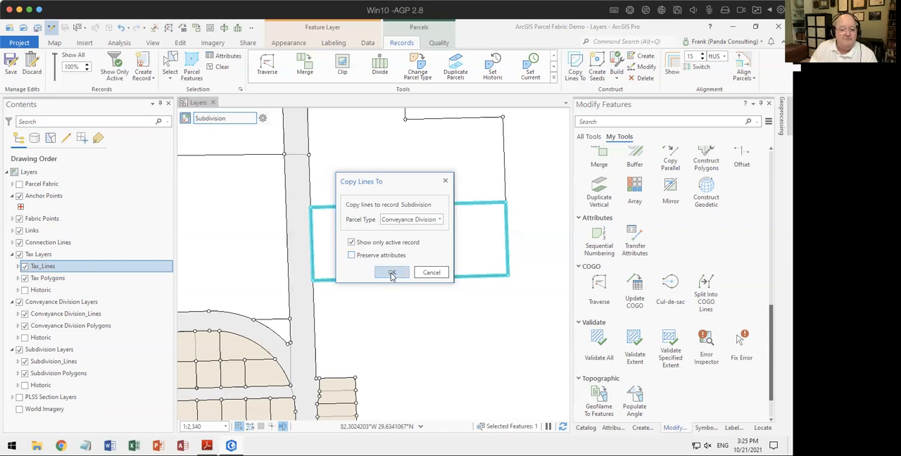
click(392, 274)
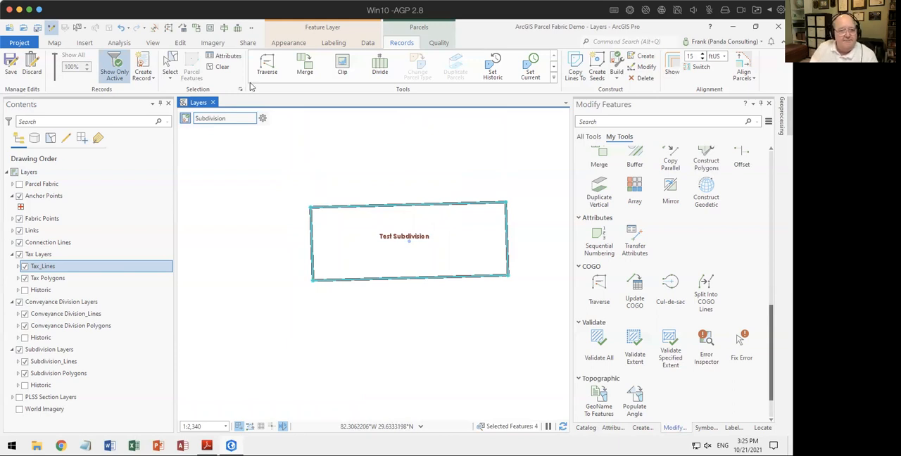
click(218, 66)
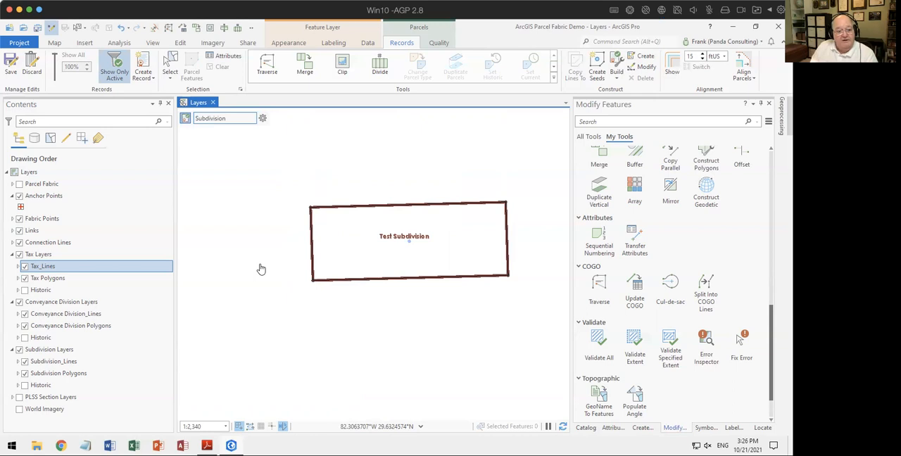
Step: Hide the Subdivision Layers group and select the copied conveyance division lines and seed, showing their attributes
click(19, 350)
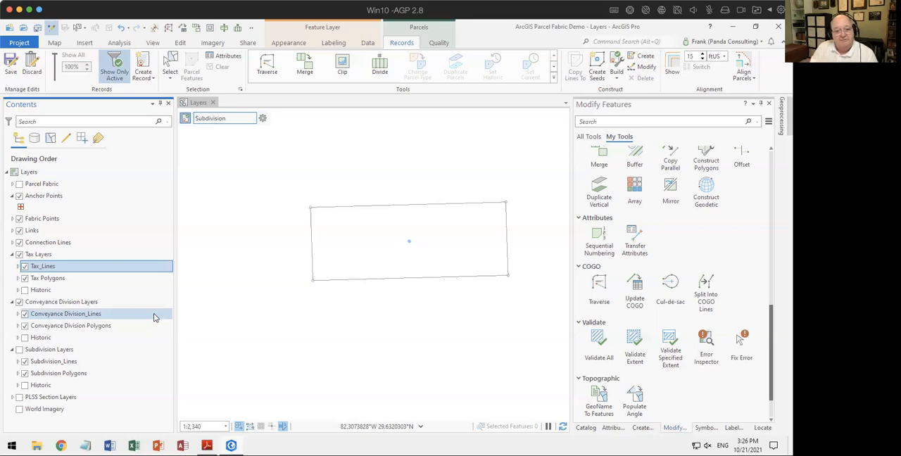
click(169, 64)
drag(291, 173, 524, 305)
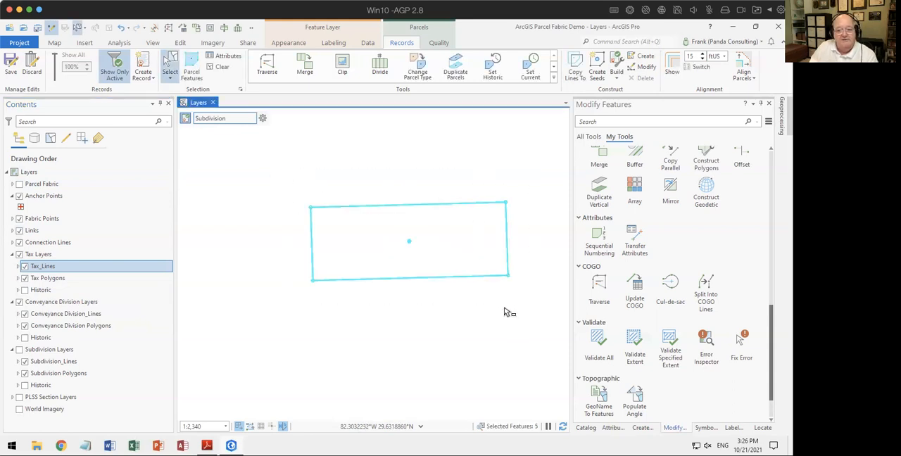
click(611, 427)
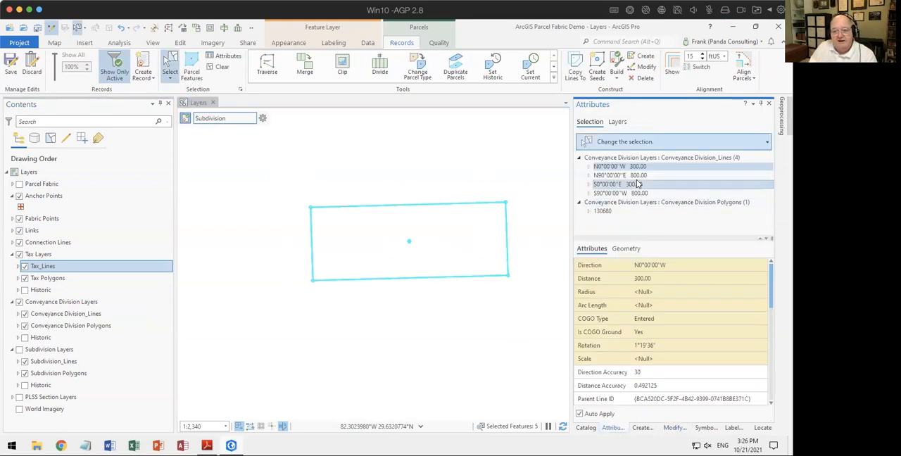
Step: Review the selected conveyance division features, delete the seed polygon, and clear the selection
click(671, 159)
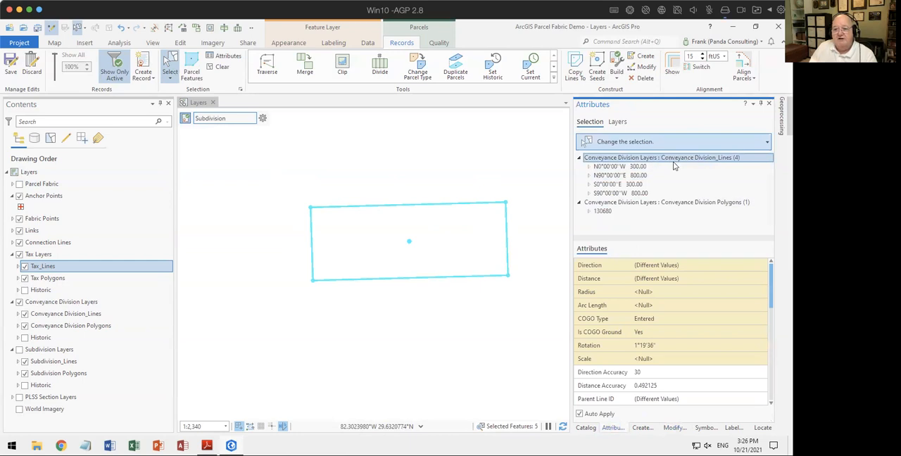
click(668, 211)
click(669, 203)
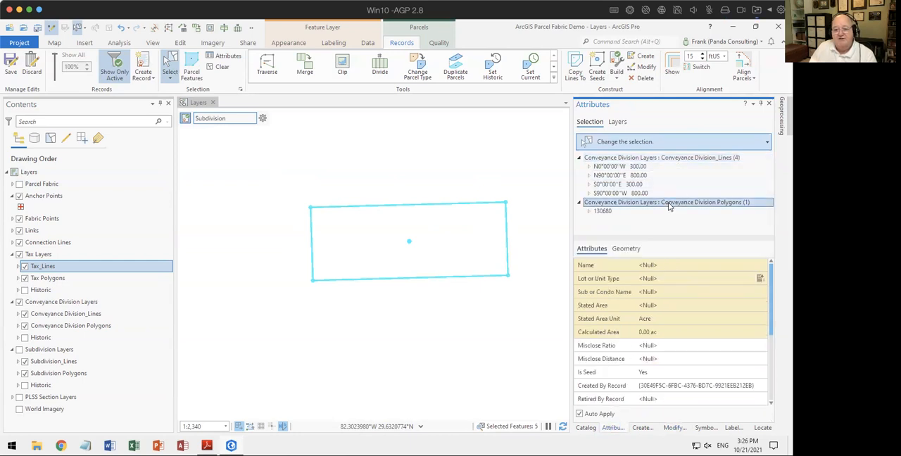
click(602, 212)
right_click(600, 214)
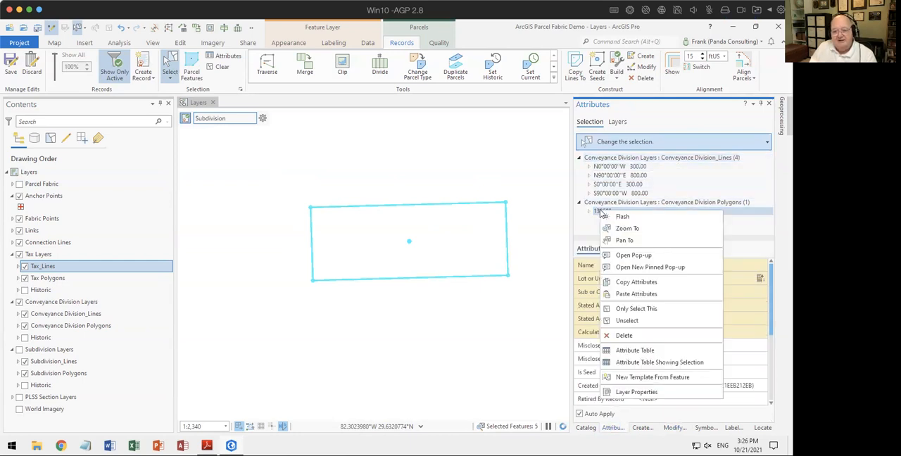
click(623, 337)
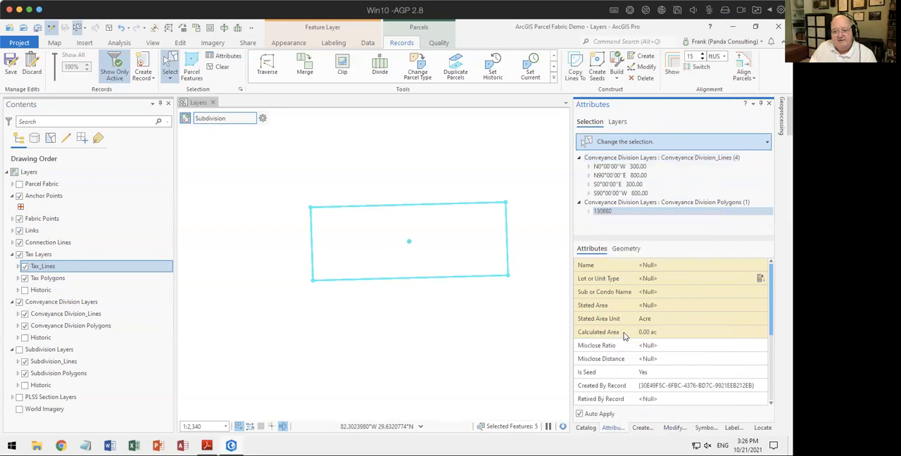
click(409, 325)
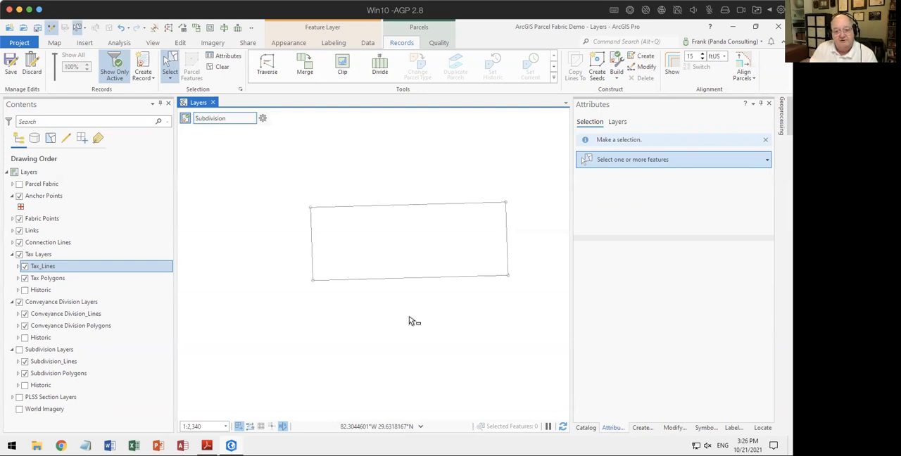
Step: Set up dividing the west conveyance division line from its start by variable distances of 25, 30 and 30 ft
drag(299, 247, 345, 262)
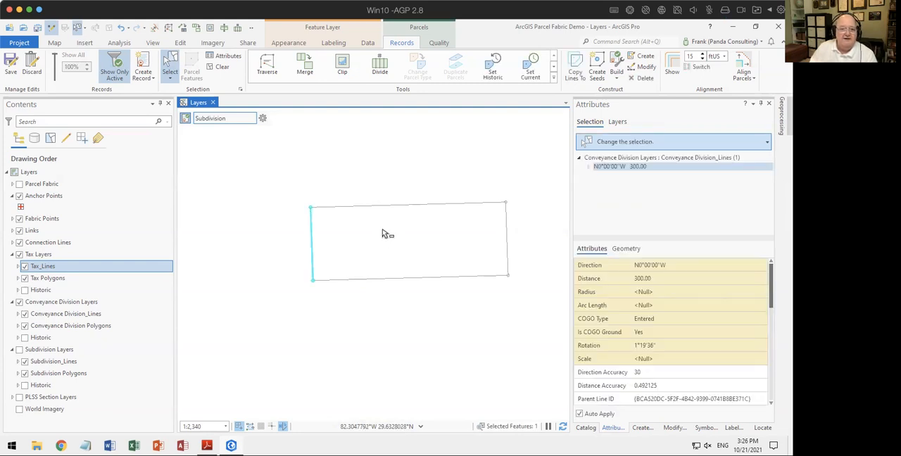
click(379, 70)
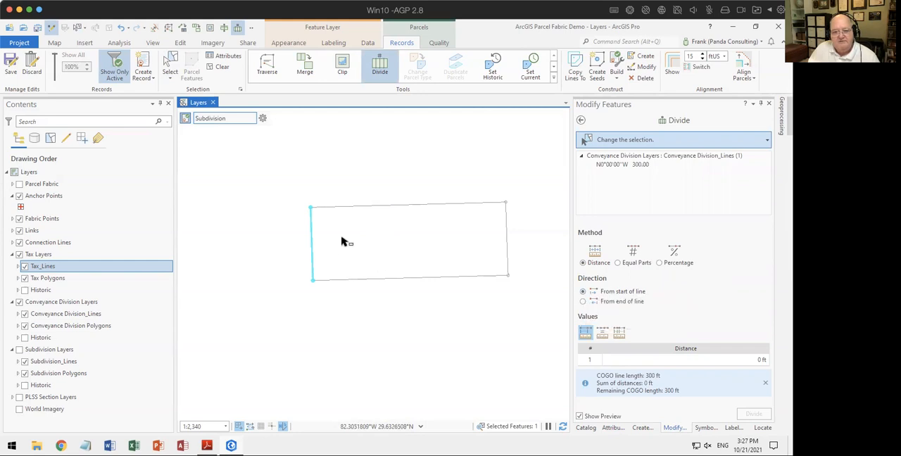
scroll(293, 252, up, 2)
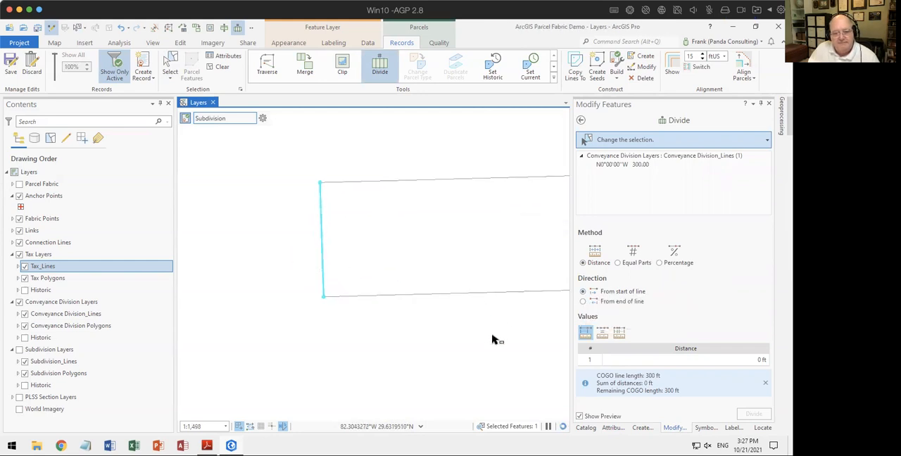
click(618, 332)
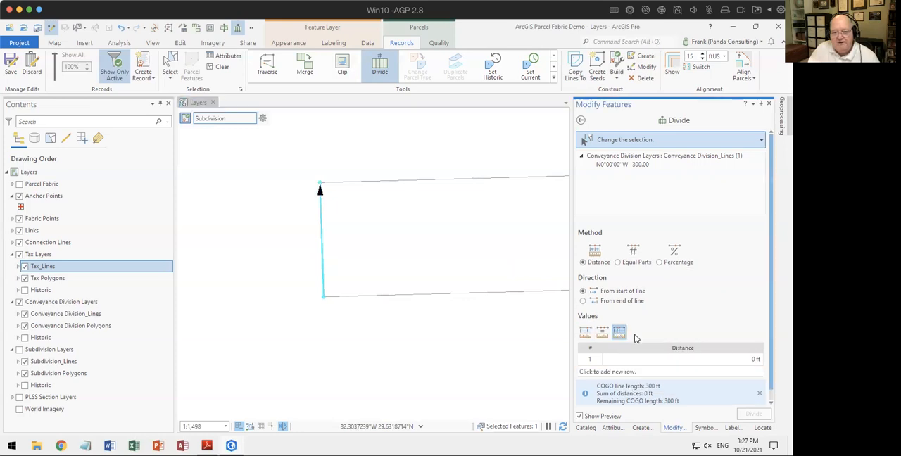
click(738, 362)
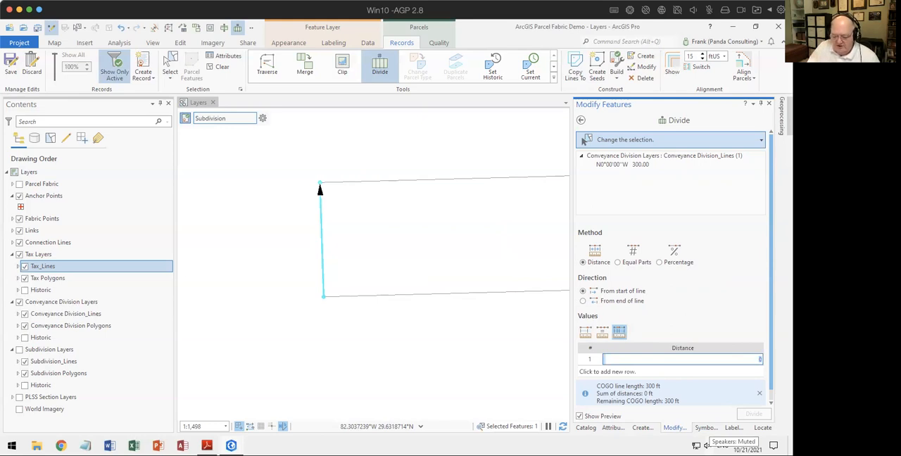
text(25)
key(Return)
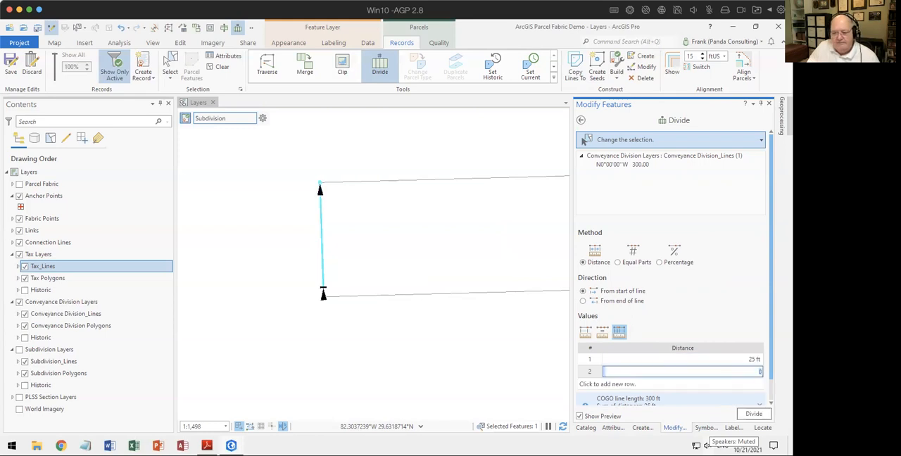
text(30)
key(Return)
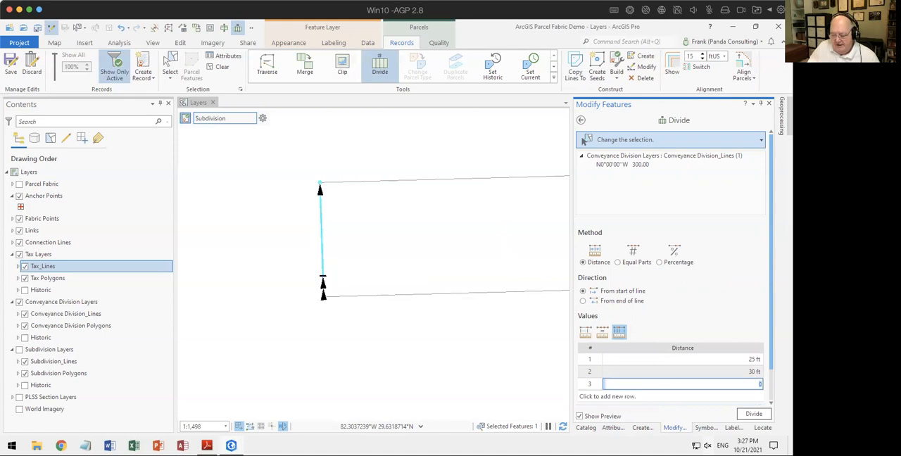
text(30)
key(Return)
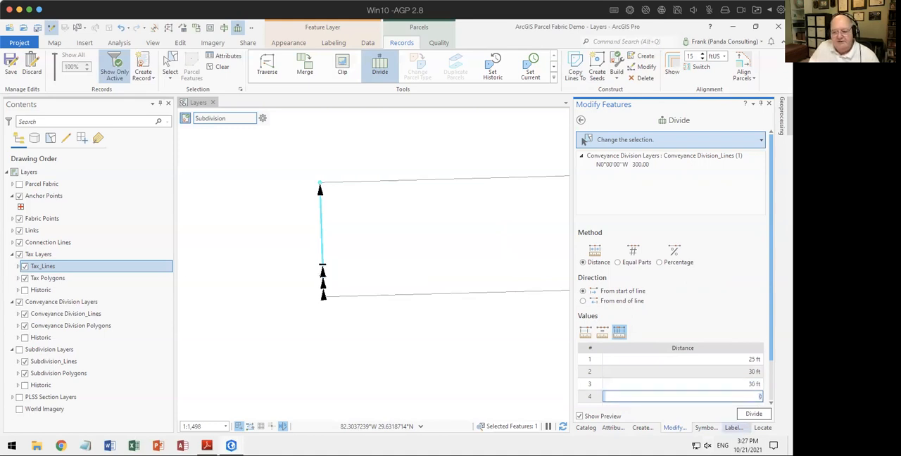
Step: Add a fourth distance of 215 ft, distribute the remaining length proportionally, and divide the west line
scroll(583, 140, down, 2)
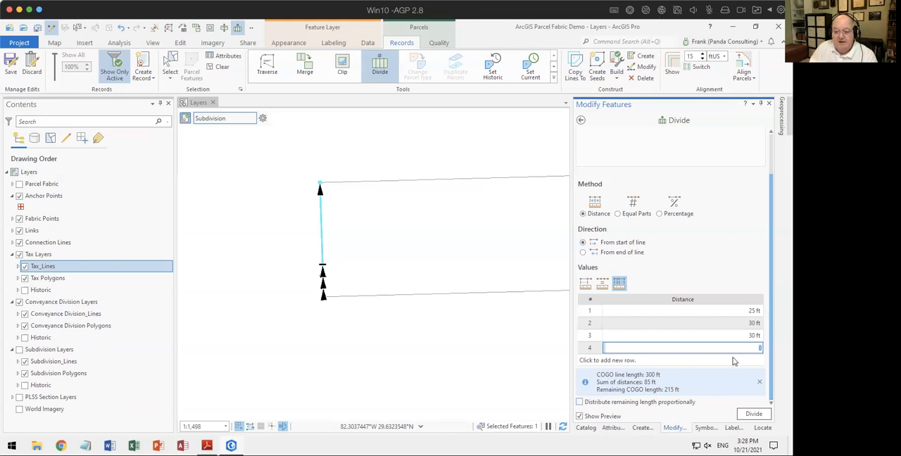
text(215)
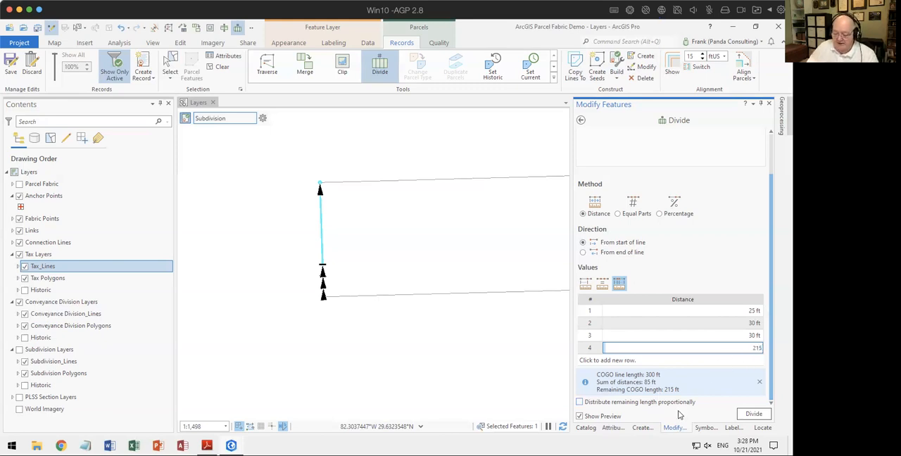
key(Return)
scroll(632, 401, down, 1)
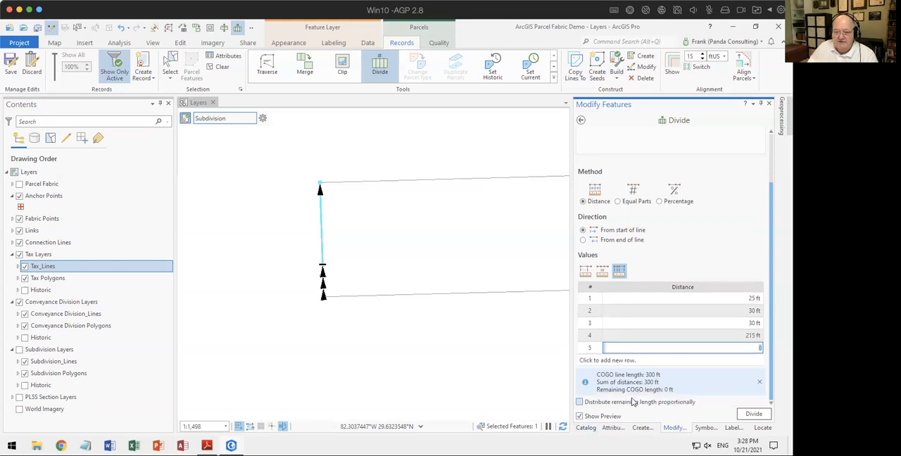
click(579, 401)
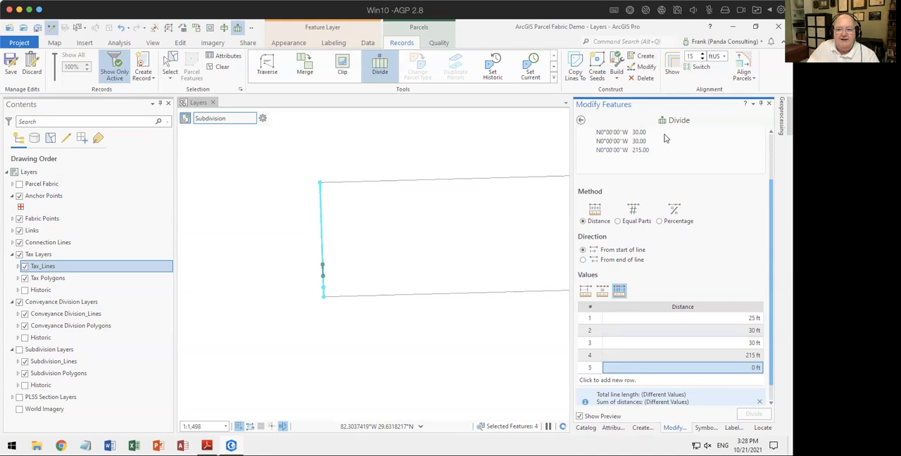
scroll(666, 137, up, 2)
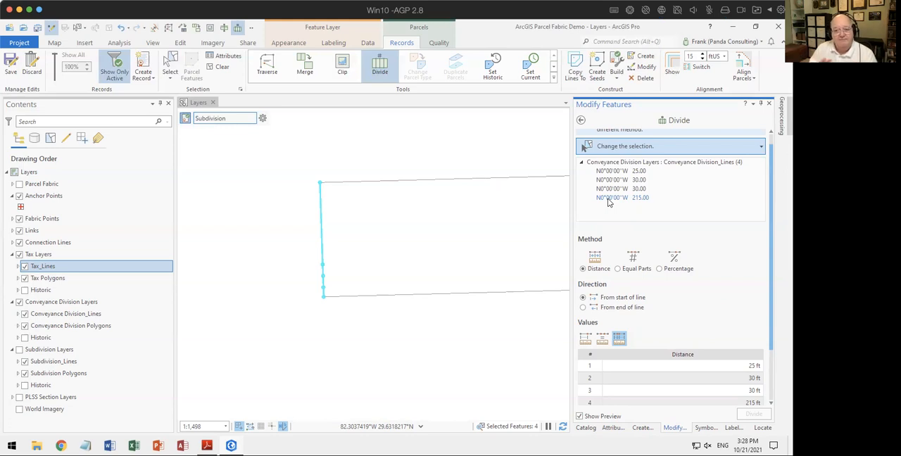
Step: Select the east conveyance division line and set the division to a single distance measured from the end of the line
drag(411, 278, 294, 282)
drag(505, 272, 518, 274)
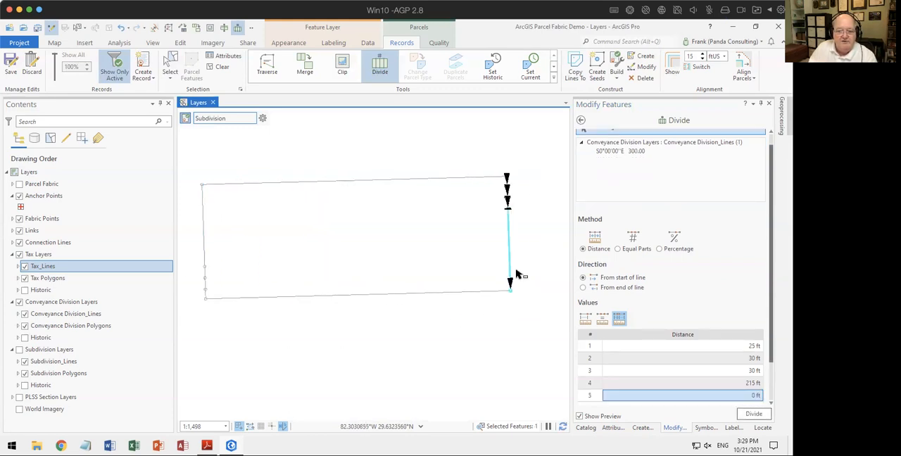
click(585, 318)
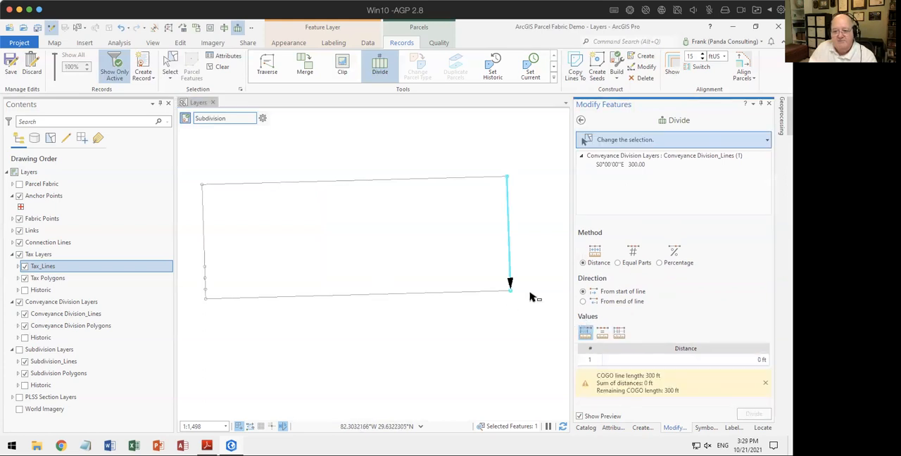
click(582, 301)
Step: Try to divide the east line at 107 ft from its end, dismiss the length notice, and clear the selection
click(740, 361)
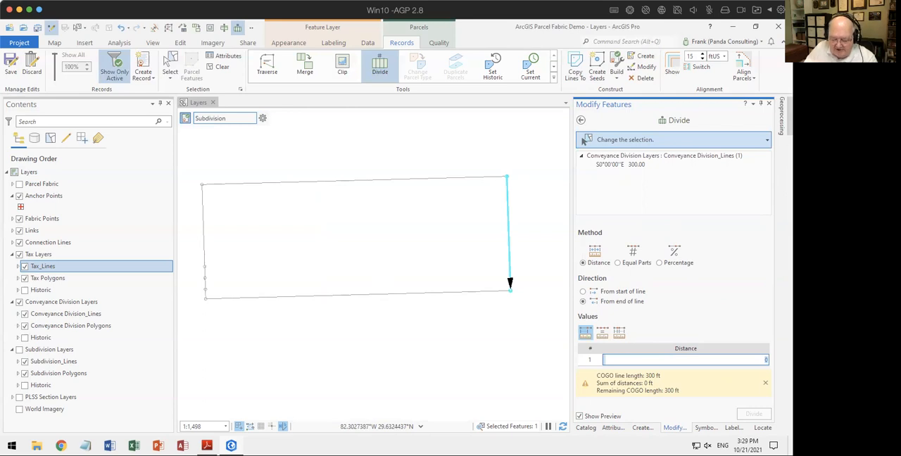
text(107)
key(Return)
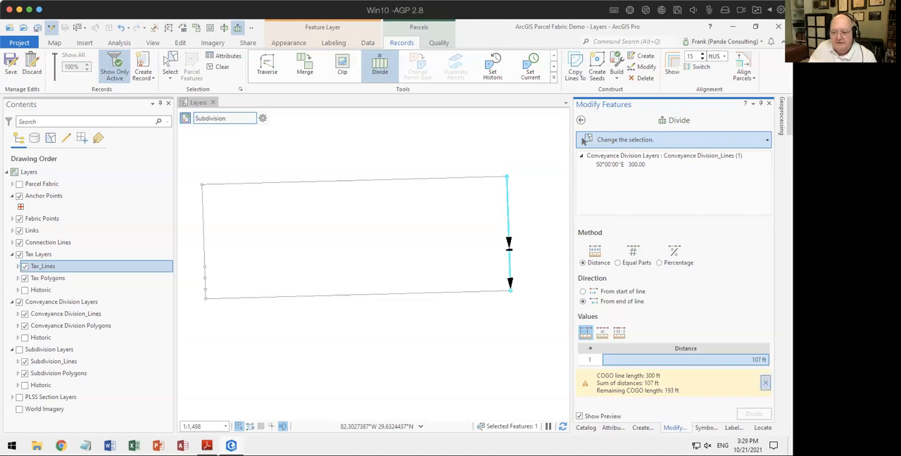
click(765, 384)
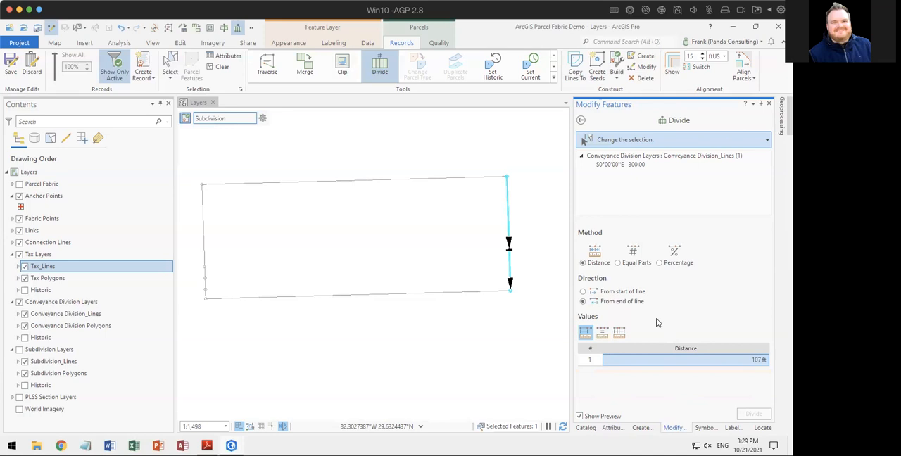
click(506, 122)
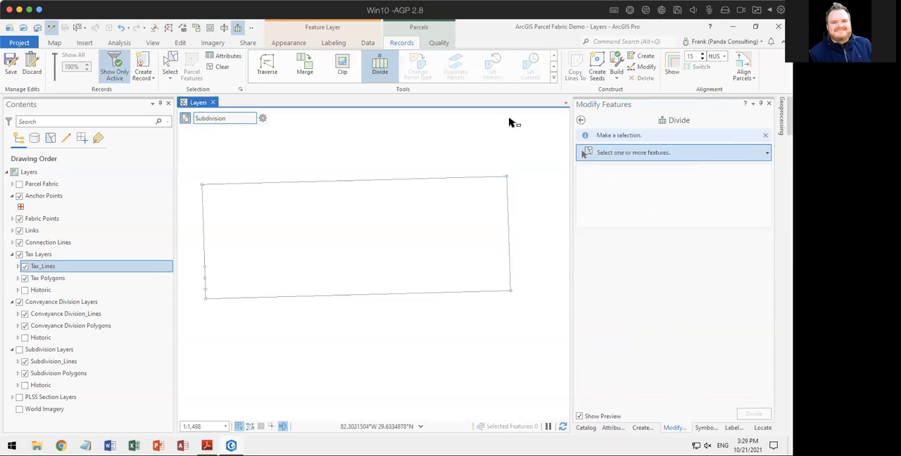
Step: Select the divided segments of the west line and examine their COGO attributes
drag(198, 255, 214, 295)
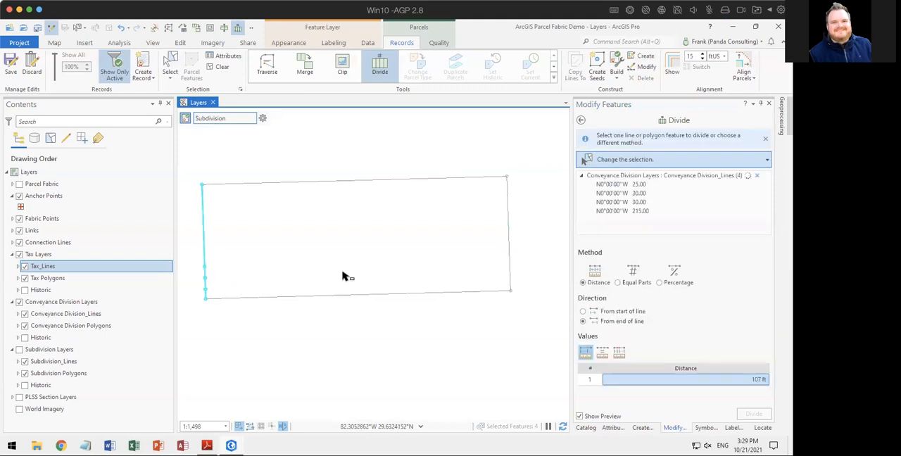
click(614, 427)
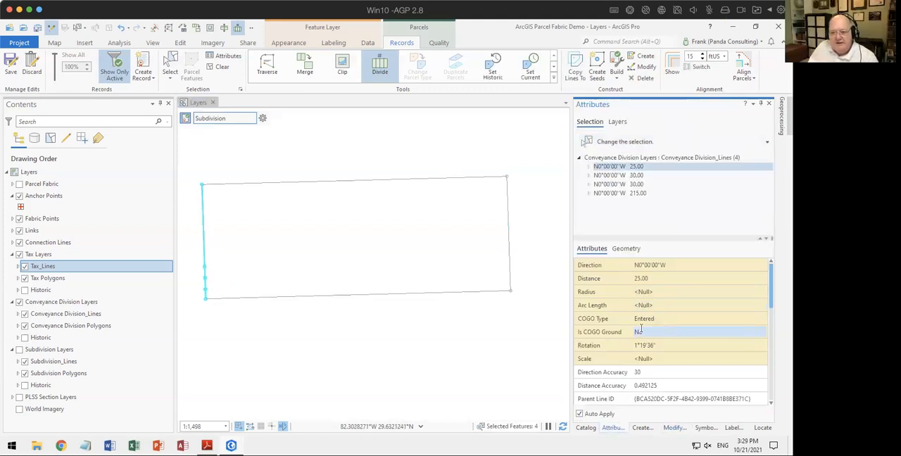
mouse_move(593, 322)
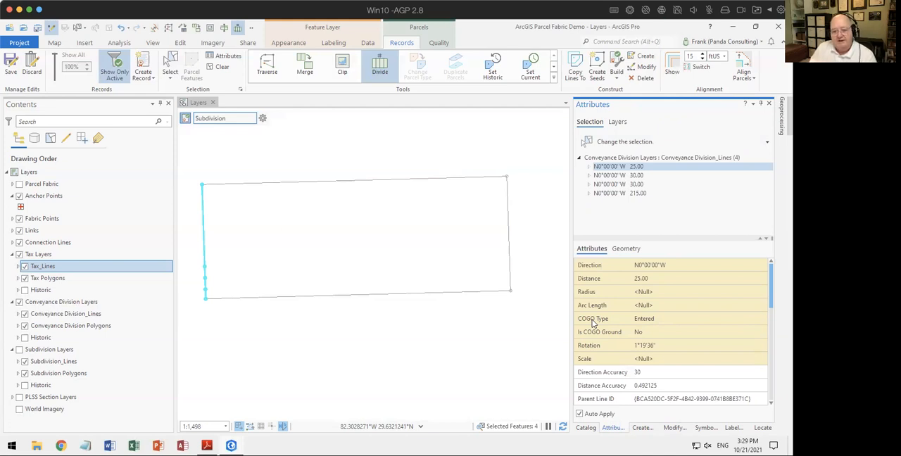
Step: Reselect the undivided east conveyance division line and return to its Divide settings
click(509, 277)
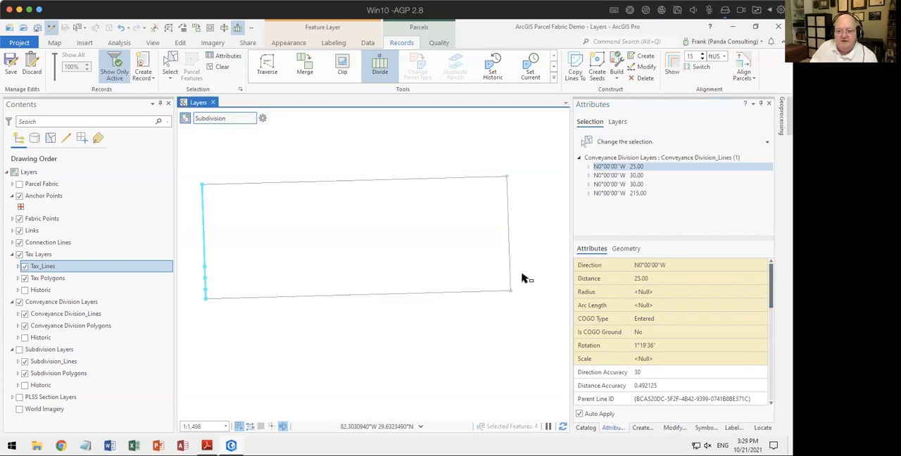
click(521, 277)
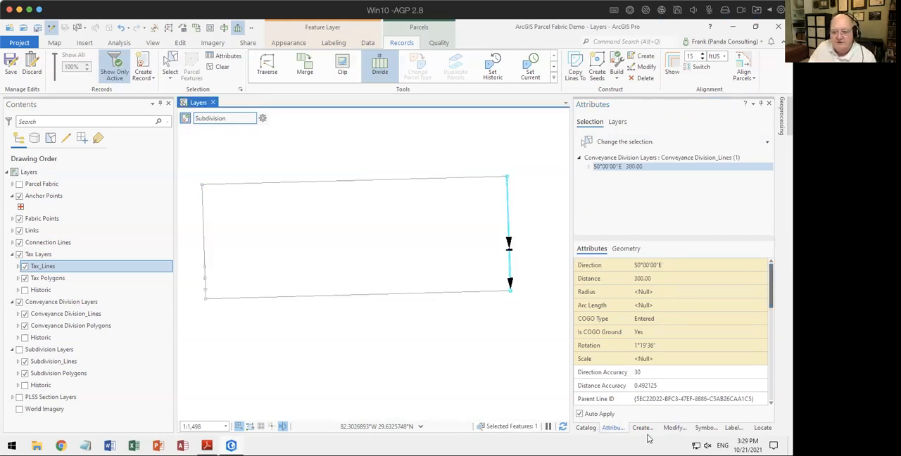
click(674, 428)
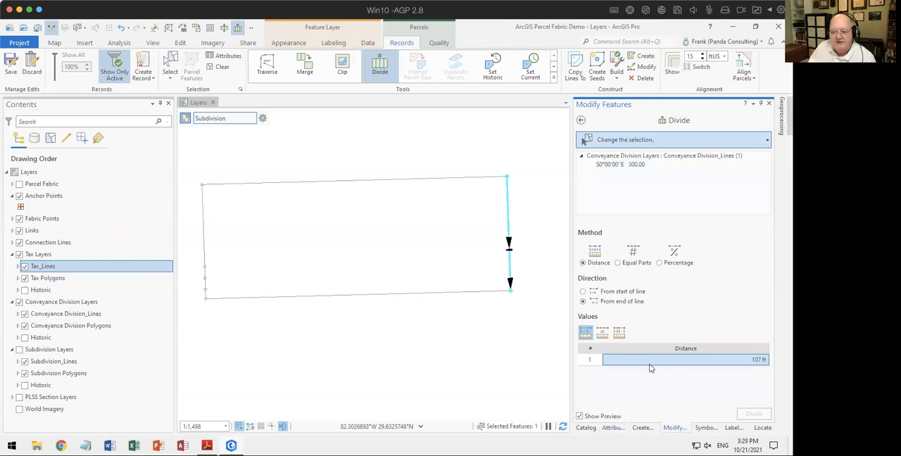
Step: Reset the single-distance value and try again to divide the east line with 107 ft
click(585, 335)
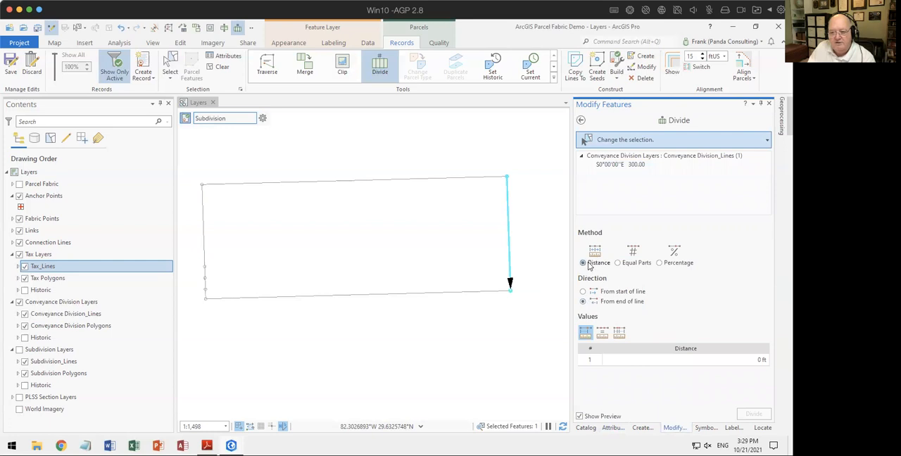
click(719, 360)
text(107)
key(Return)
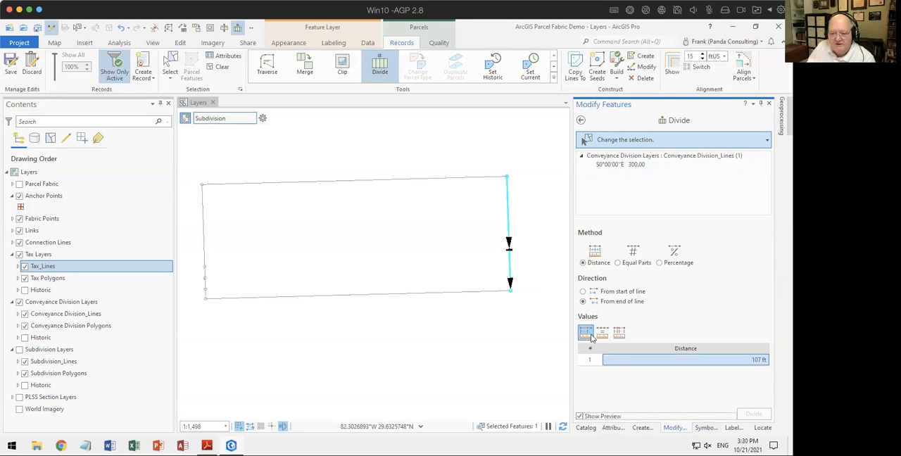
Step: Divide the east line from its end using variable distances with 107 ft and without distributing the remaining length
click(618, 333)
click(733, 360)
text(107)
key(Return)
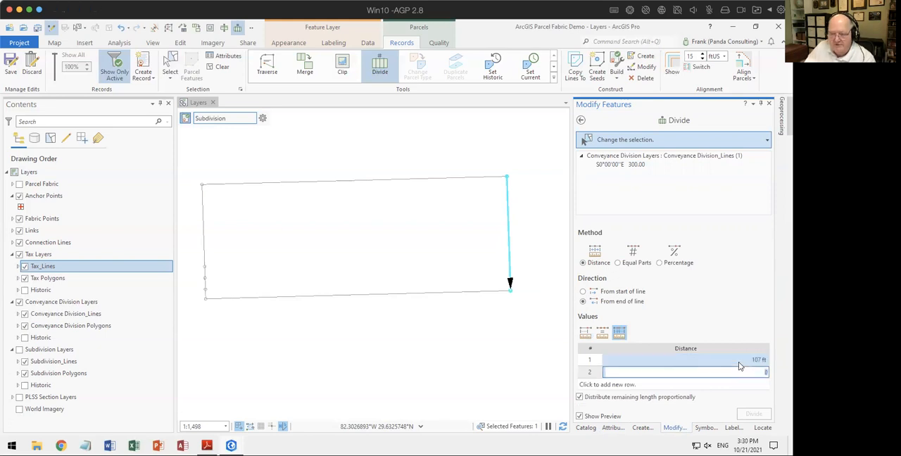
click(617, 401)
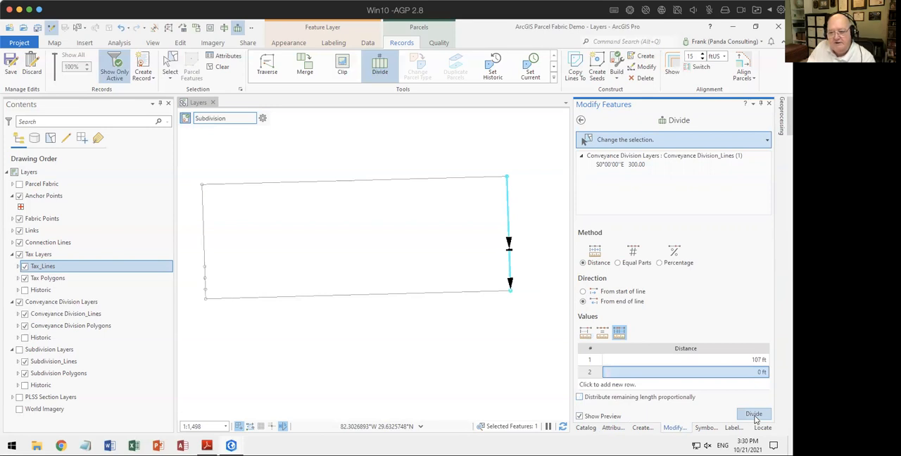
click(754, 414)
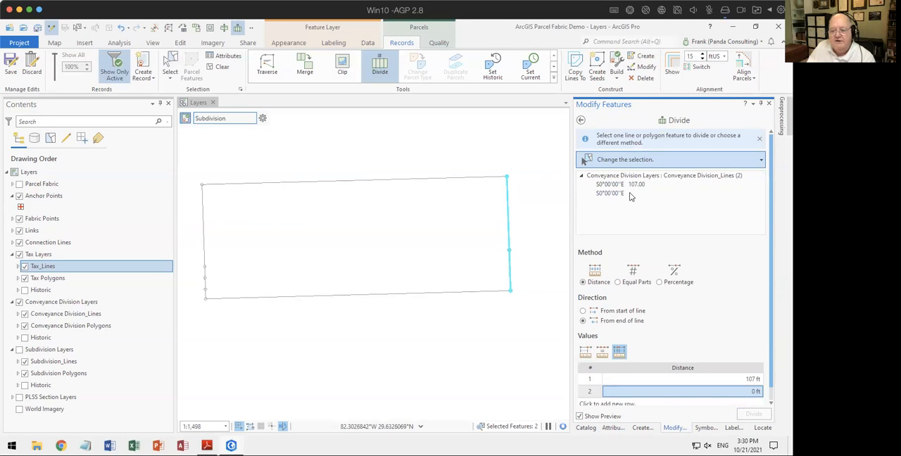
Step: Compare the attributes of the two divided east segments, checking distance and COGO type, and clear the selection
click(612, 427)
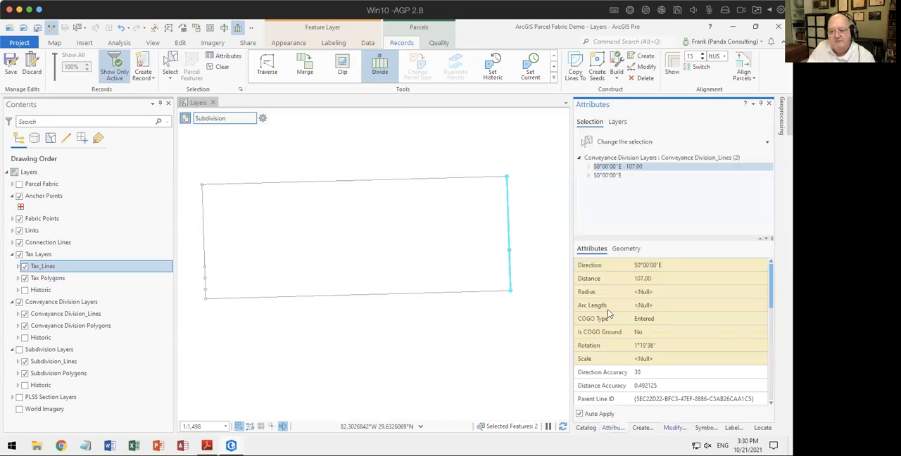
click(637, 167)
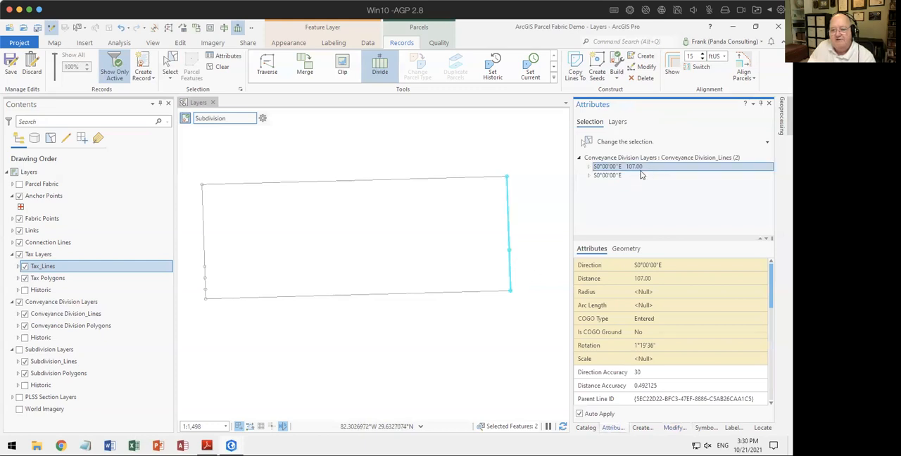
click(615, 176)
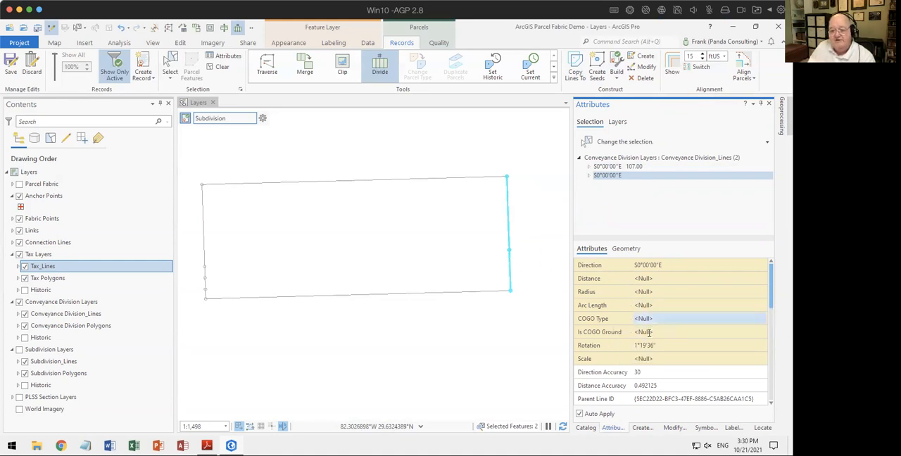
mouse_move(629, 322)
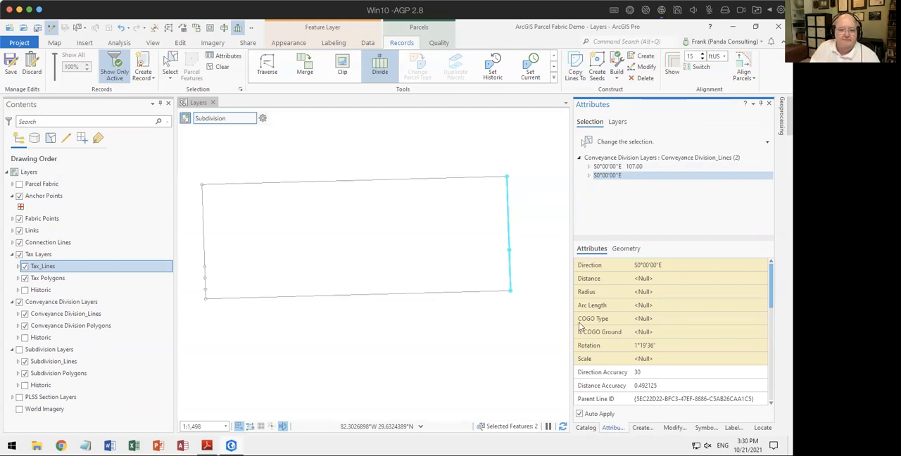
click(441, 330)
click(425, 364)
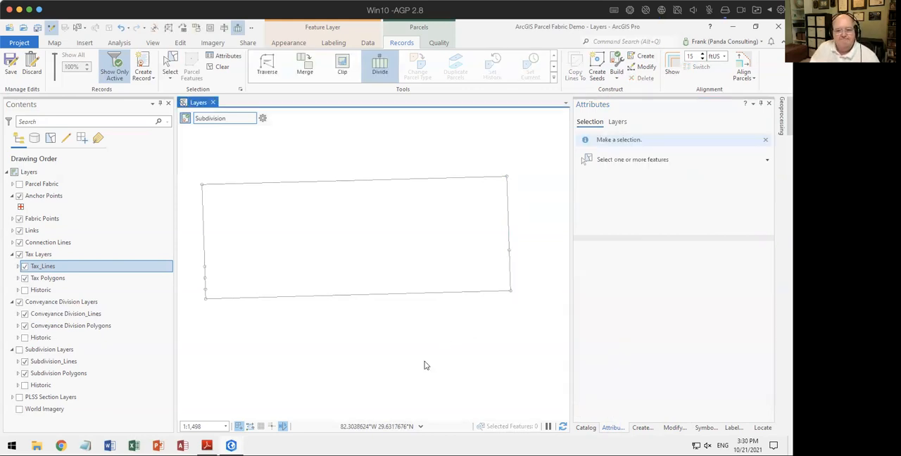
Step: Start the Traverse tool
click(266, 67)
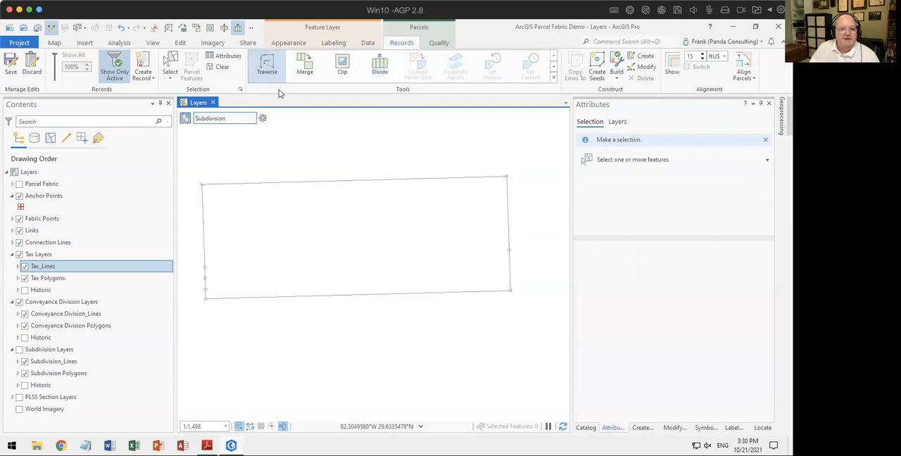
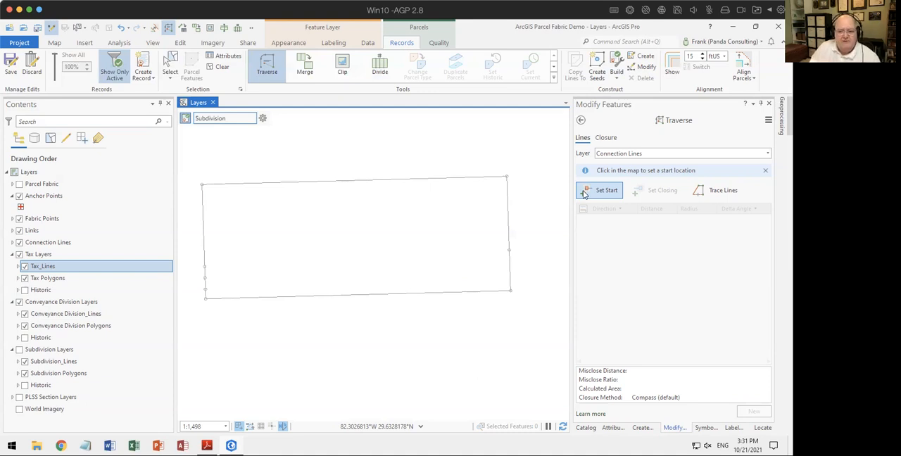
Step: Start the traverse at the middle division point on the west line and add a course of N90°00'00"E for 150 ft
click(602, 190)
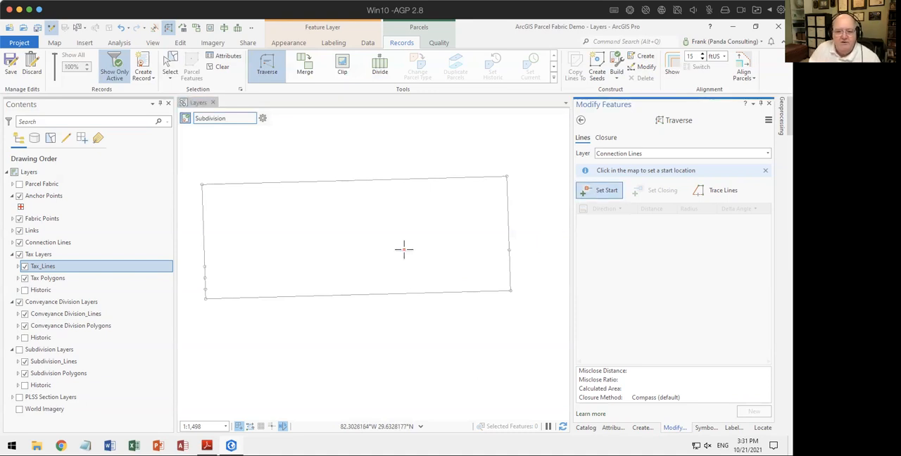
click(204, 278)
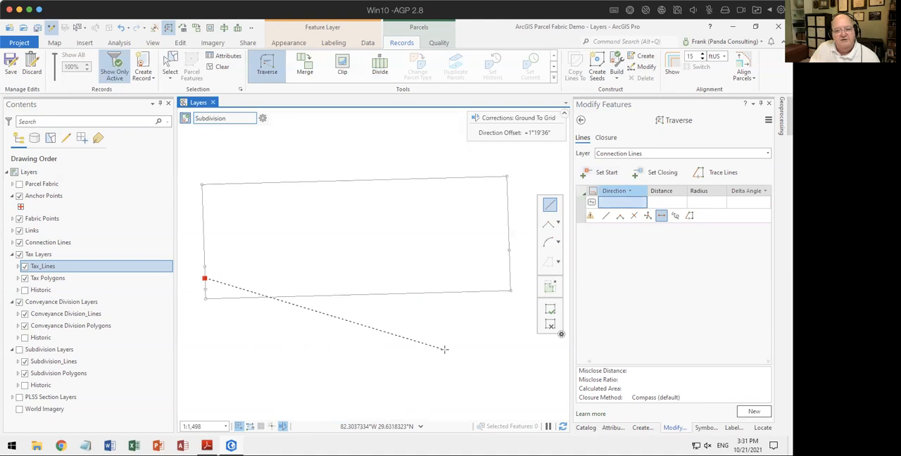
click(611, 202)
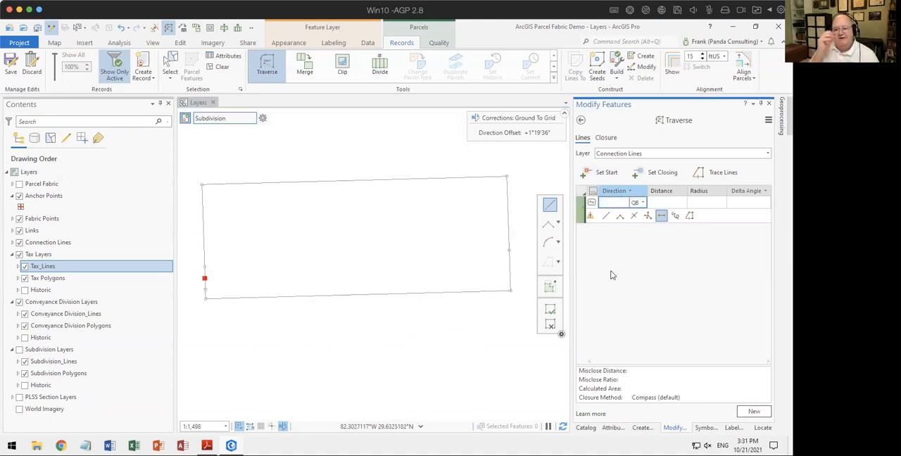
text(90-1)
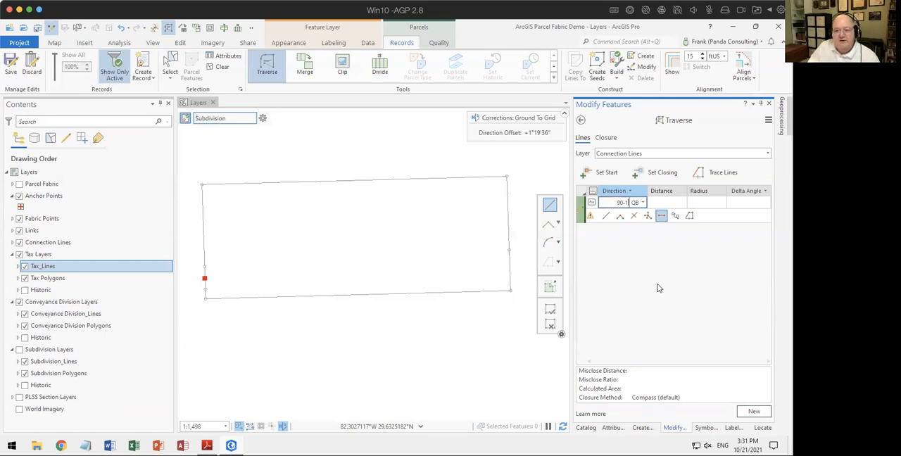
key(Tab)
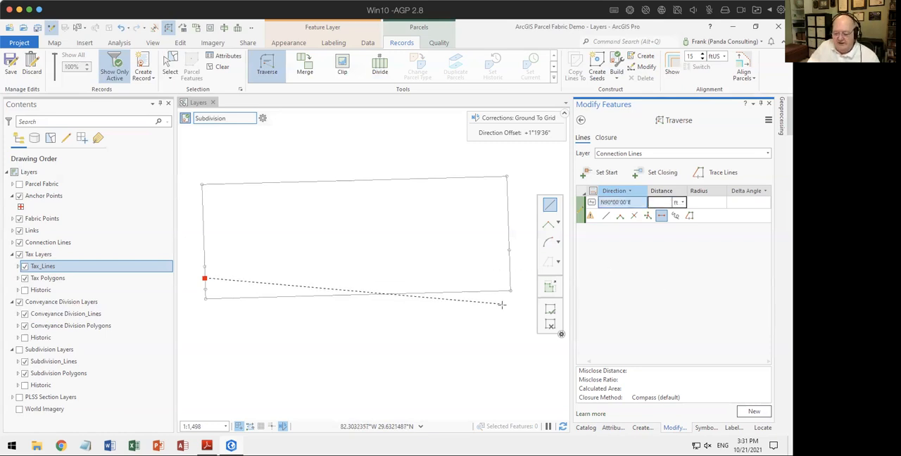
text(150)
key(Return)
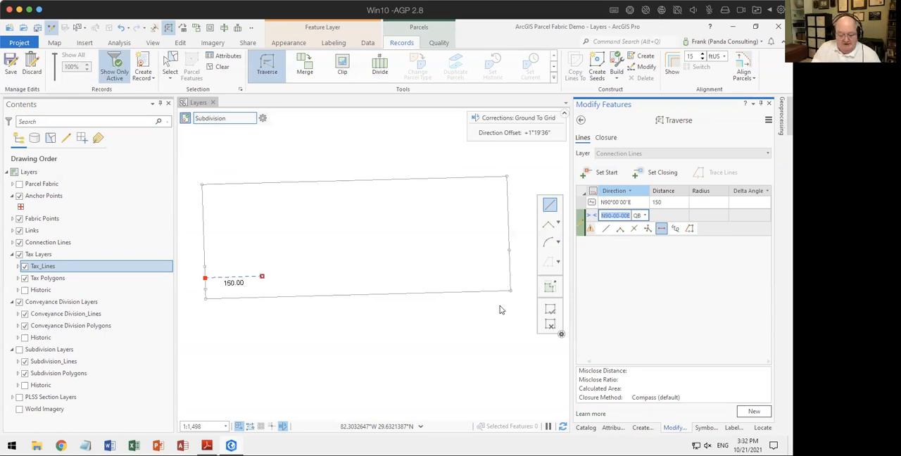
Step: Add a tangent curve to the traverse with a radius of -150 ft and a delta angle of 22°30'00"
key(BackSpace)
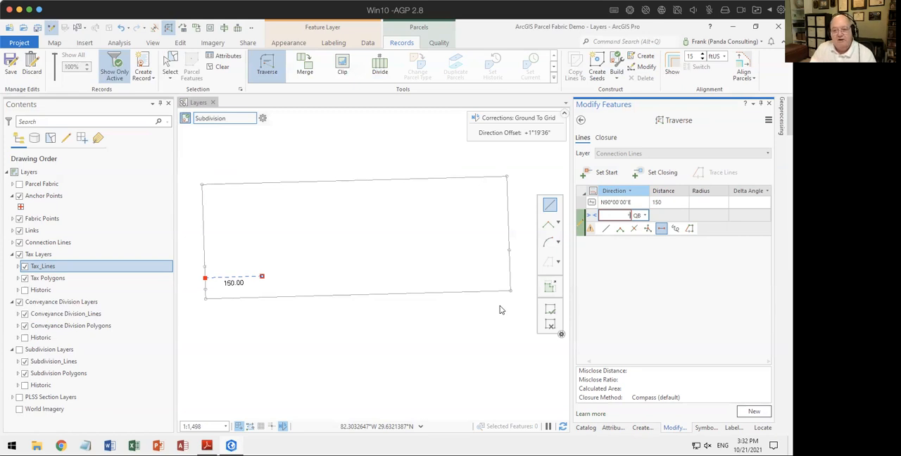
key(Tab)
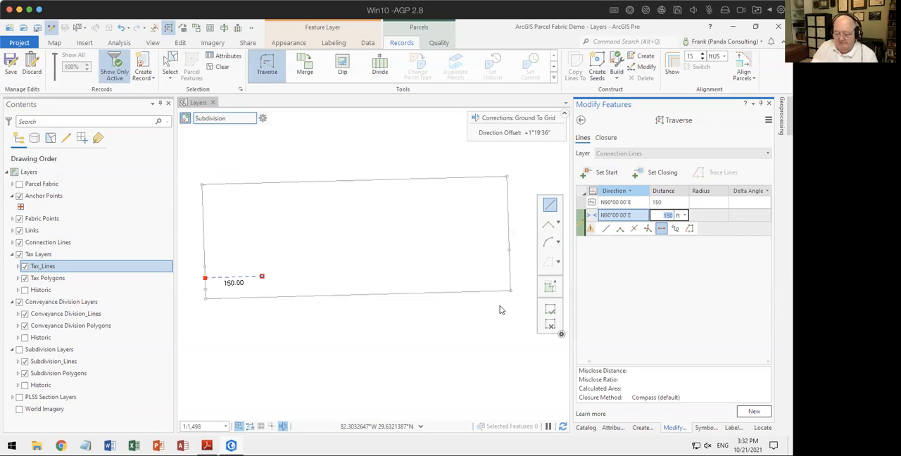
text(6)
key(Tab)
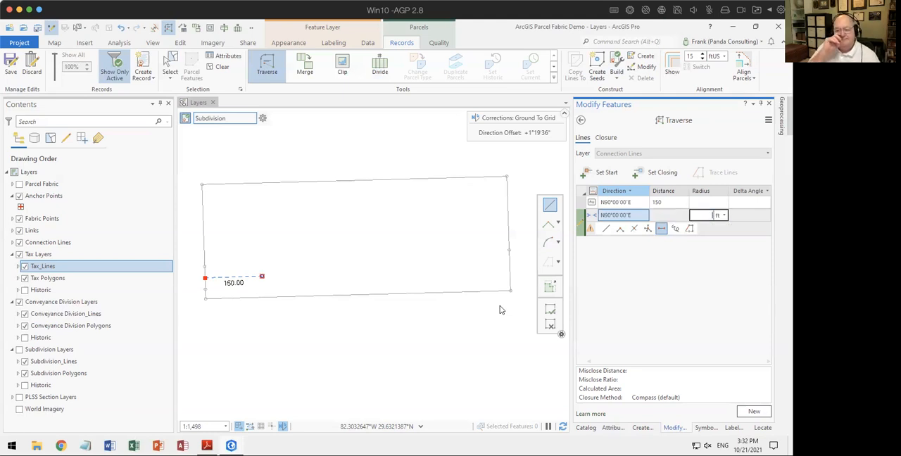
text(-150)
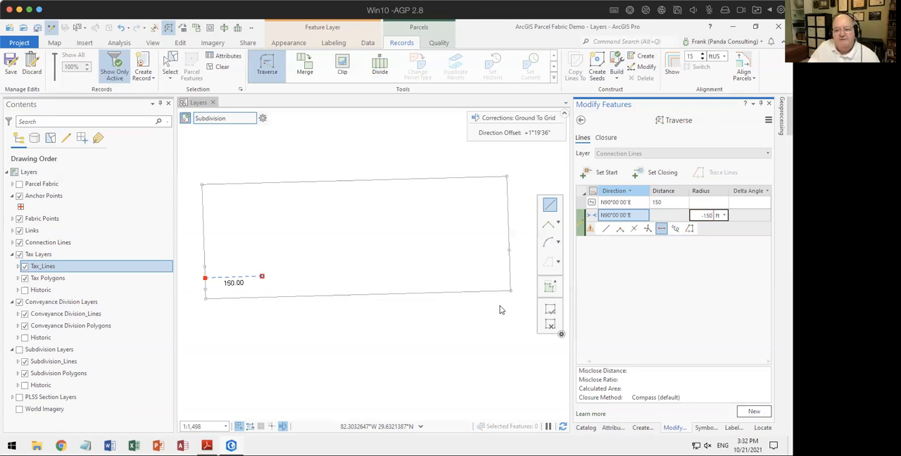
key(Tab)
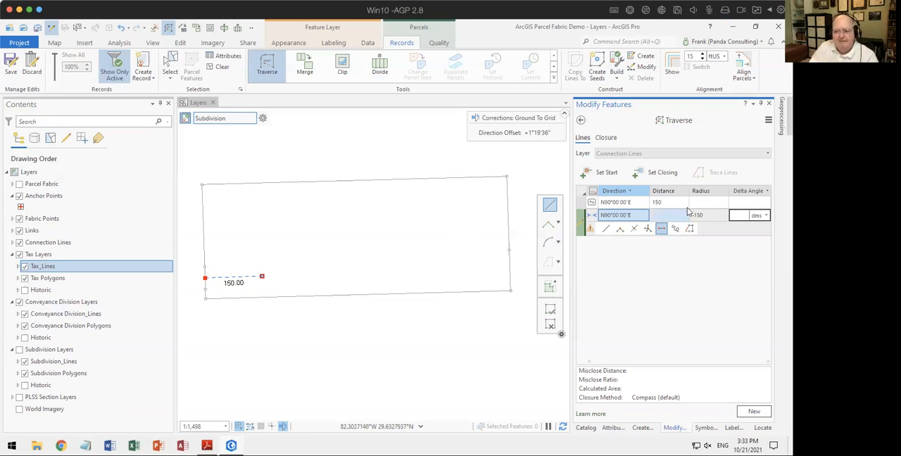
click(767, 191)
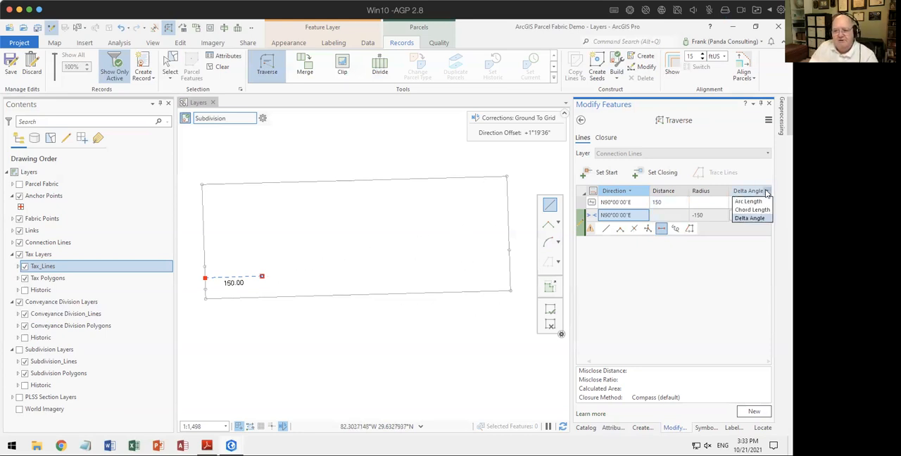
click(749, 217)
click(735, 215)
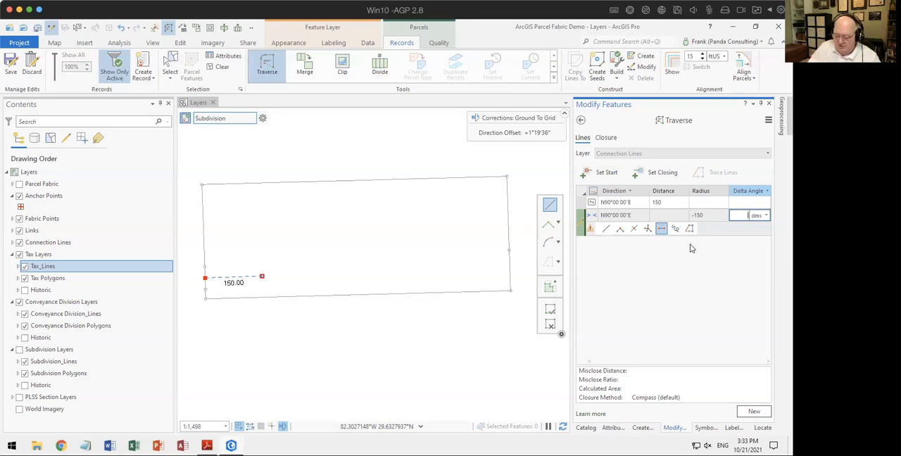
text(22.30'00")
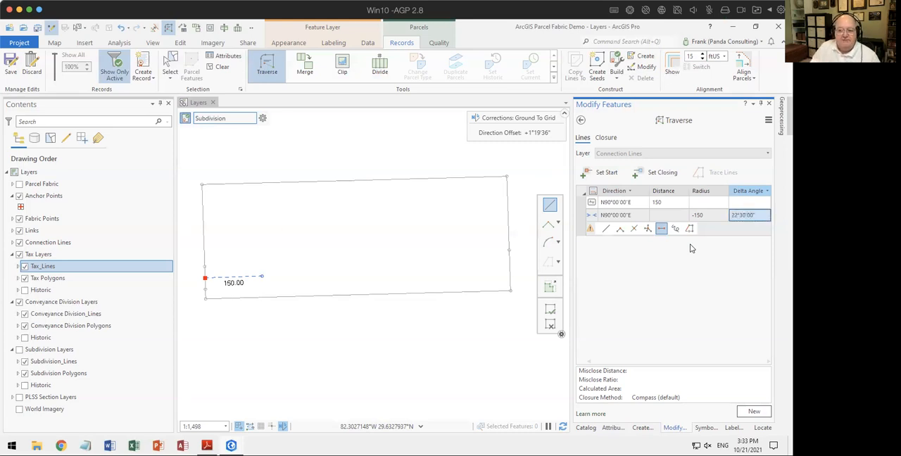
key(Return)
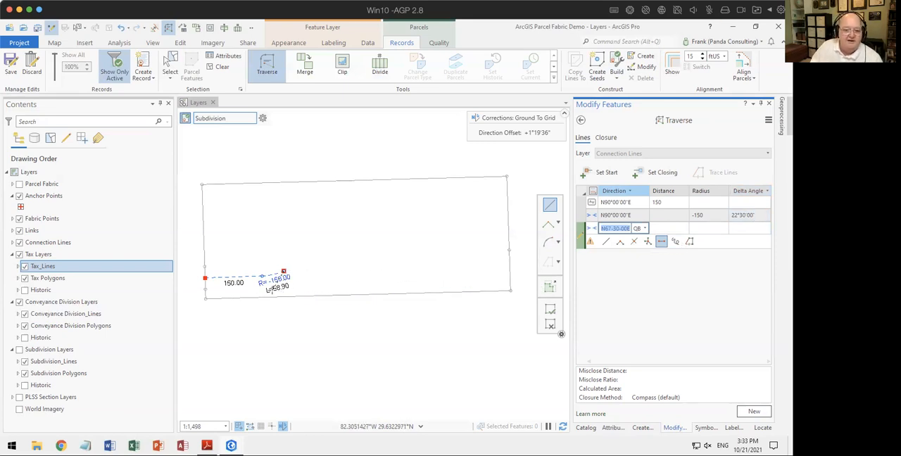
Step: Add a reverse curve tangent to the previous one, with a radius of 150 ft and a delta angle of 22°30'00"
click(615, 231)
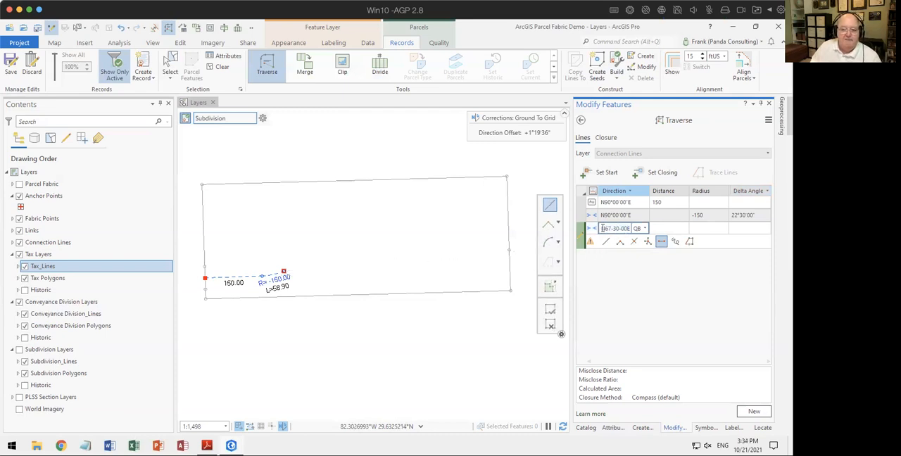
drag(602, 228, 637, 230)
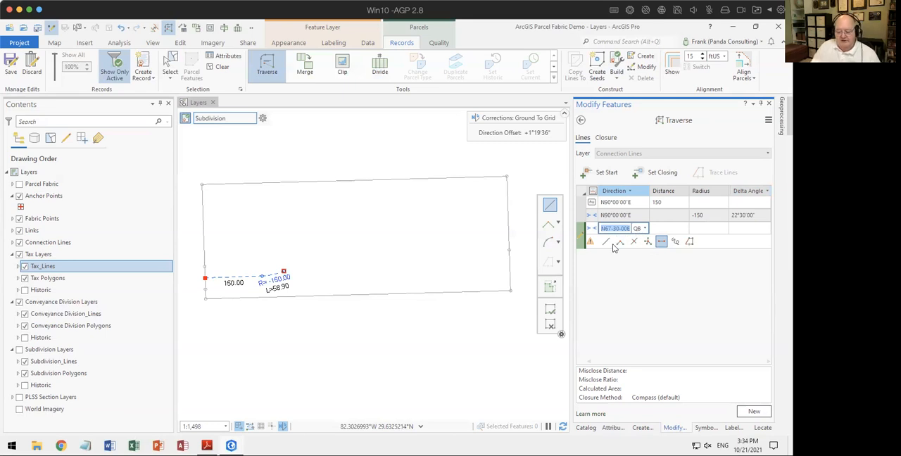
key(BackSpace)
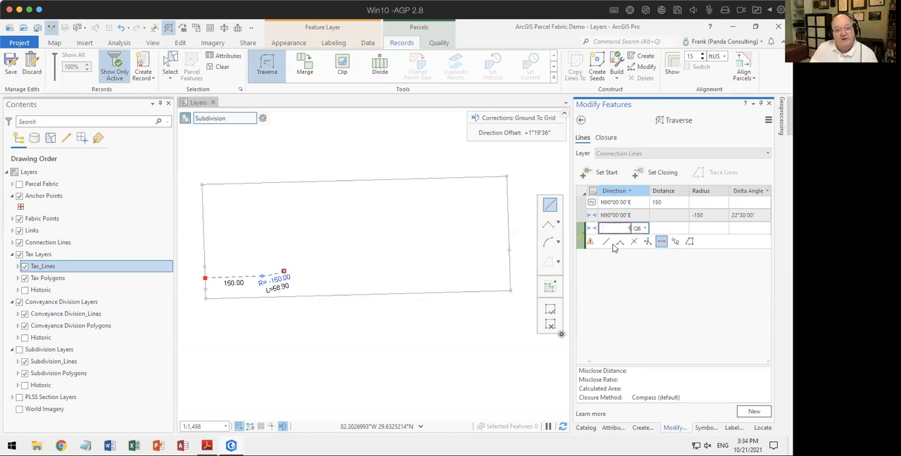
key(Tab)
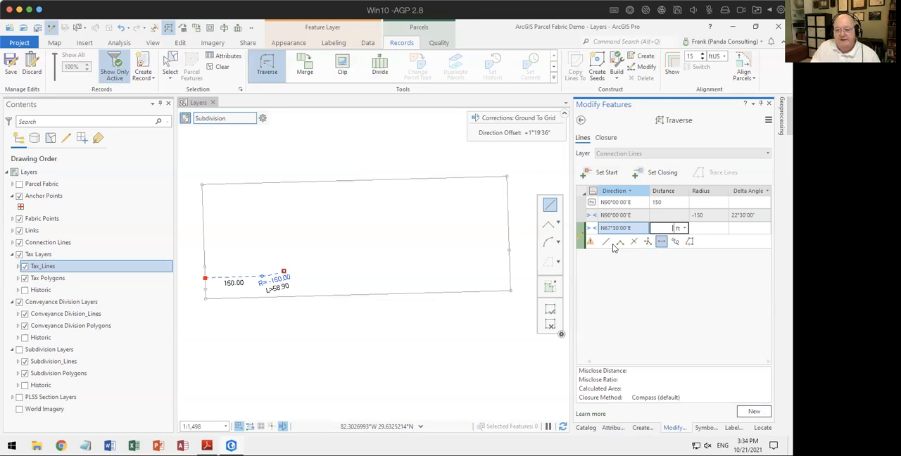
key(Tab)
text(150)
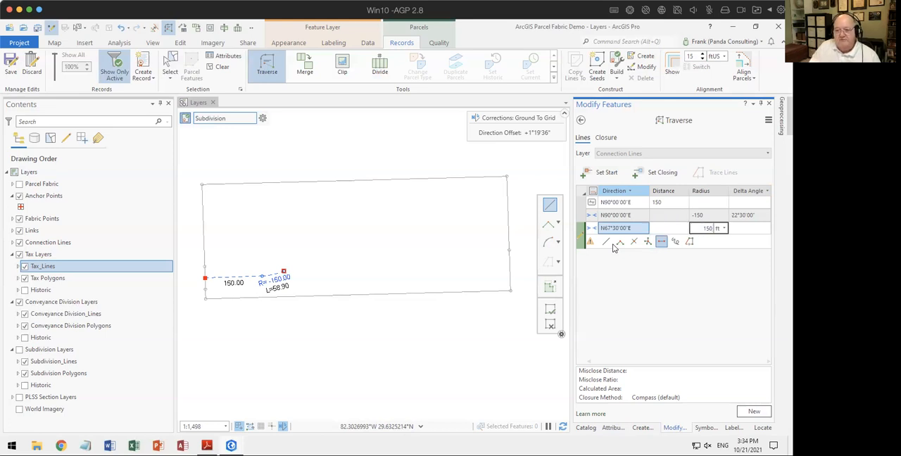
key(Tab)
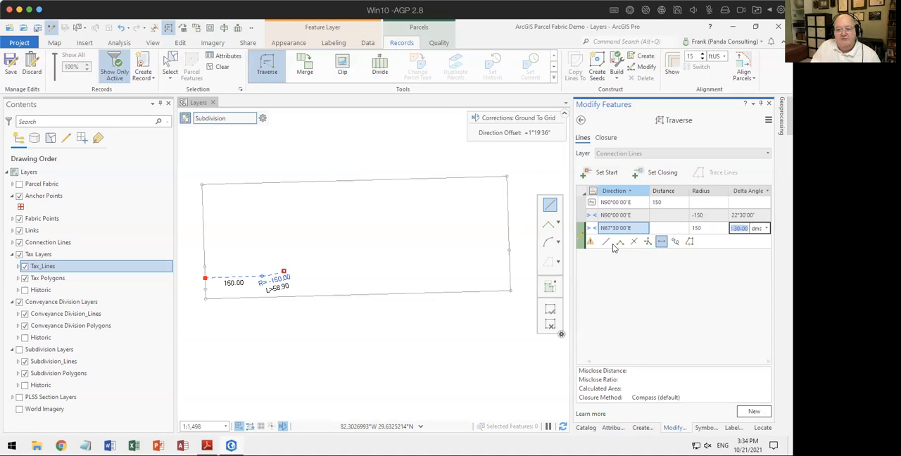
text(22.30'00")
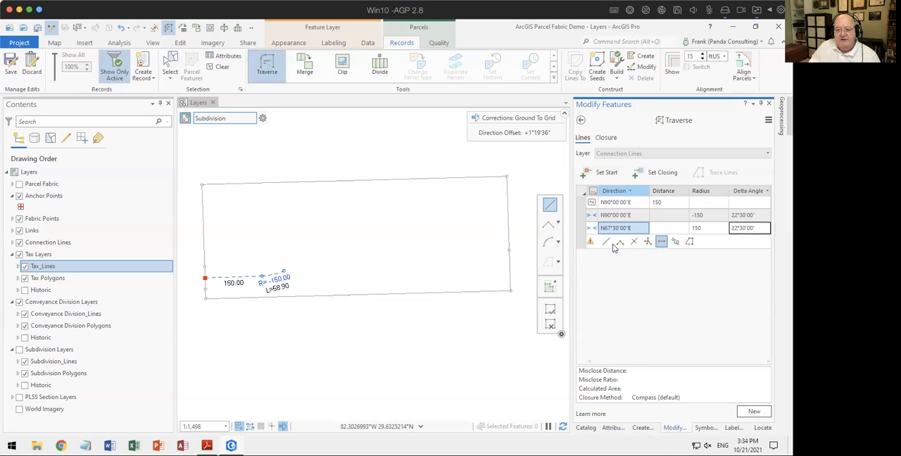
key(Return)
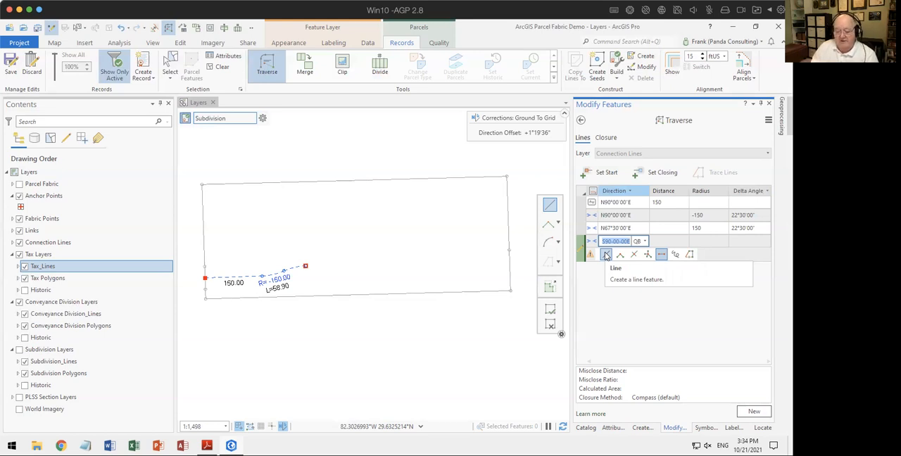
Step: Add the final traverse line toward the east boundary at S90°00'00"E for 535.06 ft, inspect its end, and leave the traverse
key(Tab)
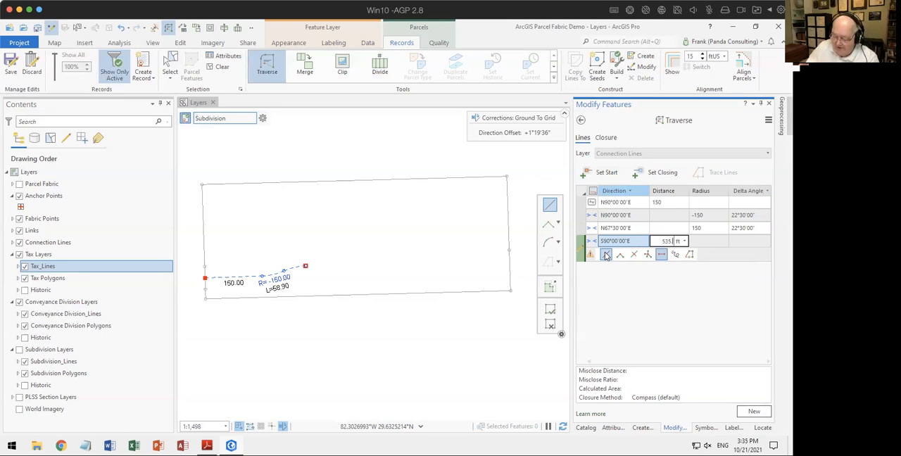
text(535.06)
key(Return)
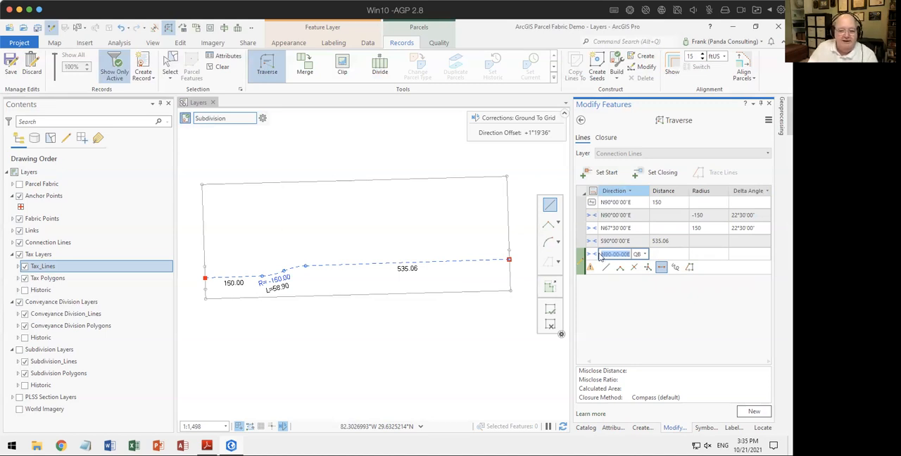
scroll(509, 260, up, 5)
scroll(492, 280, up, 6)
scroll(467, 264, up, 3)
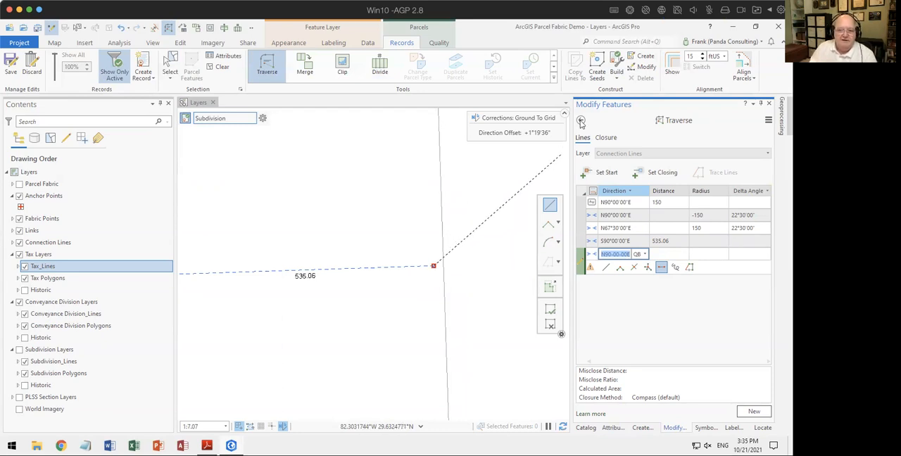
click(580, 120)
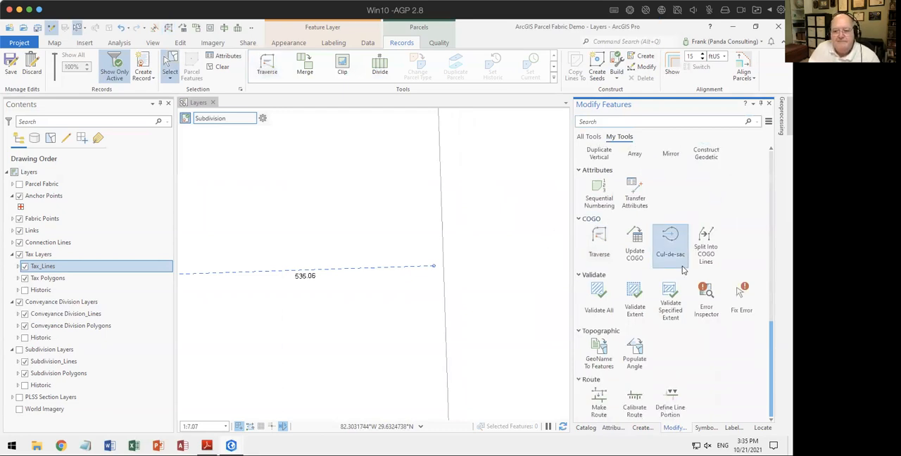
Step: Select the 535.06 ft connection line, check its attributes, and extend its east end to the east boundary with Extend or Trim
scroll(681, 268, up, 1)
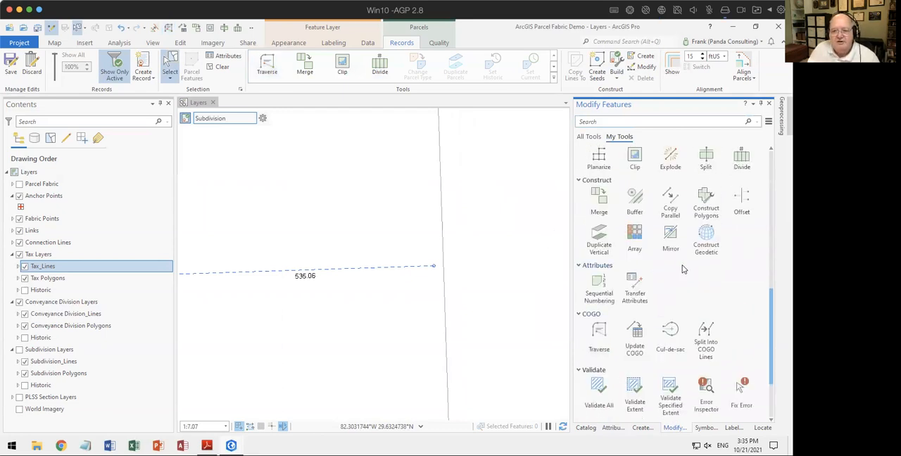
scroll(703, 254, up, 1)
scroll(702, 255, up, 3)
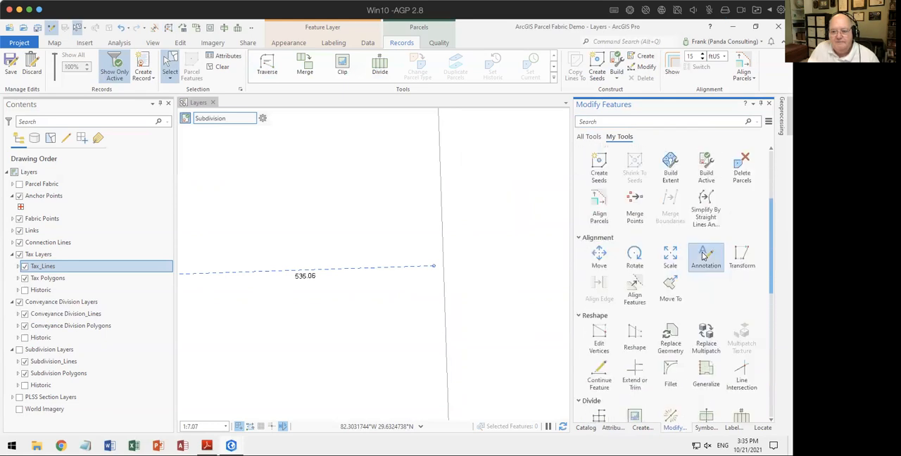
click(640, 366)
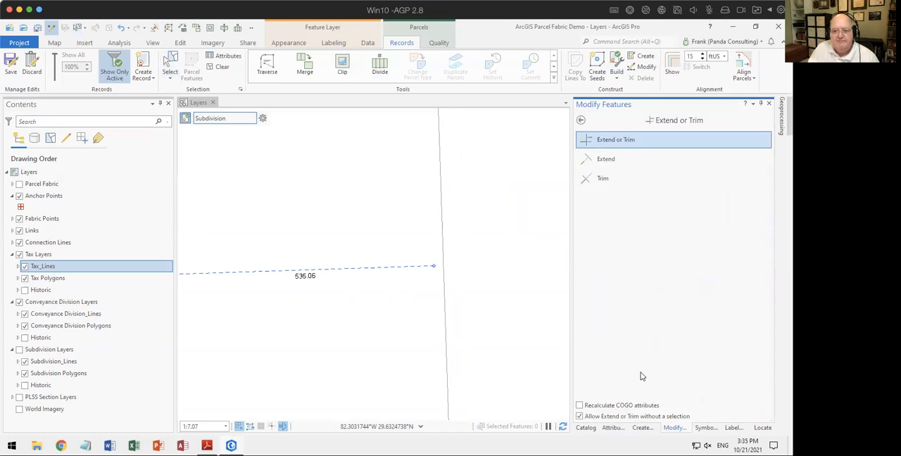
click(613, 427)
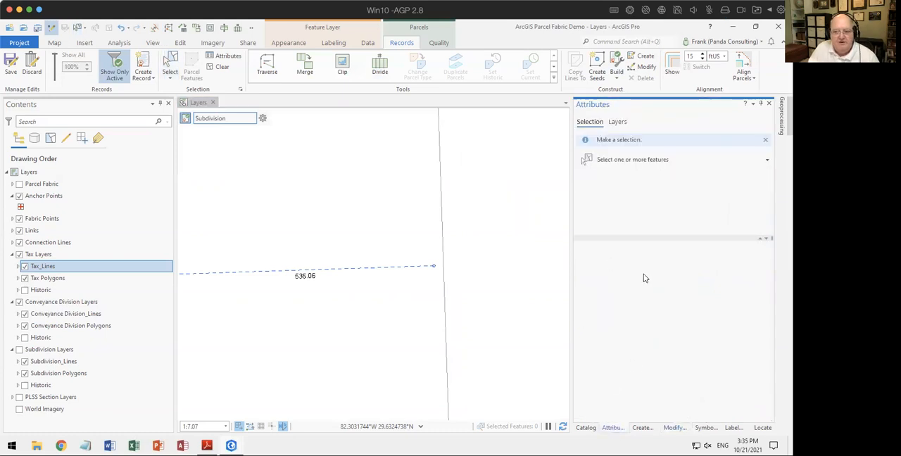
click(170, 63)
drag(321, 263, 337, 285)
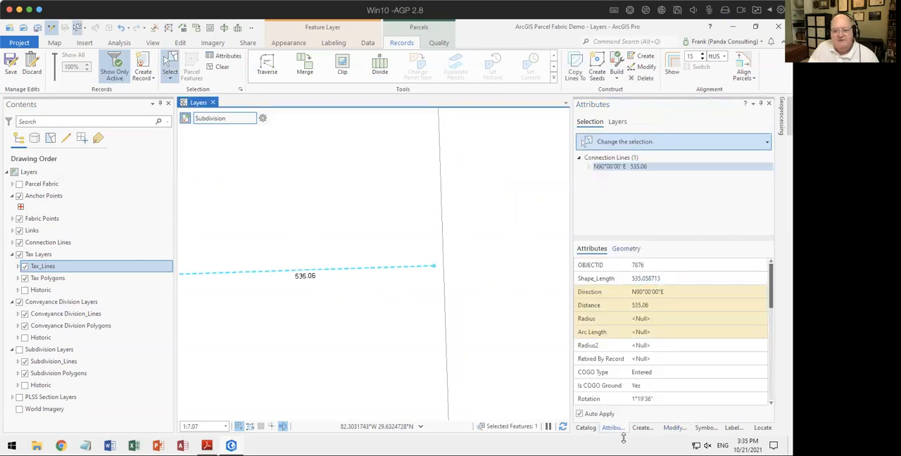
click(672, 427)
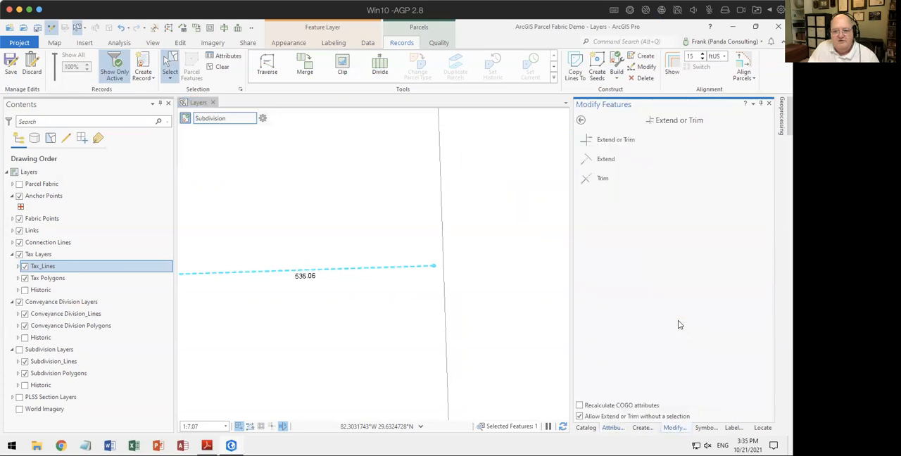
click(595, 141)
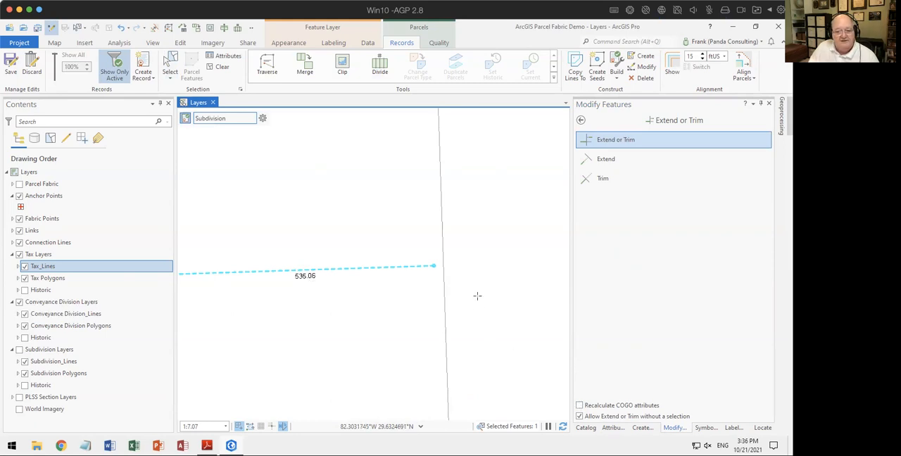
click(434, 266)
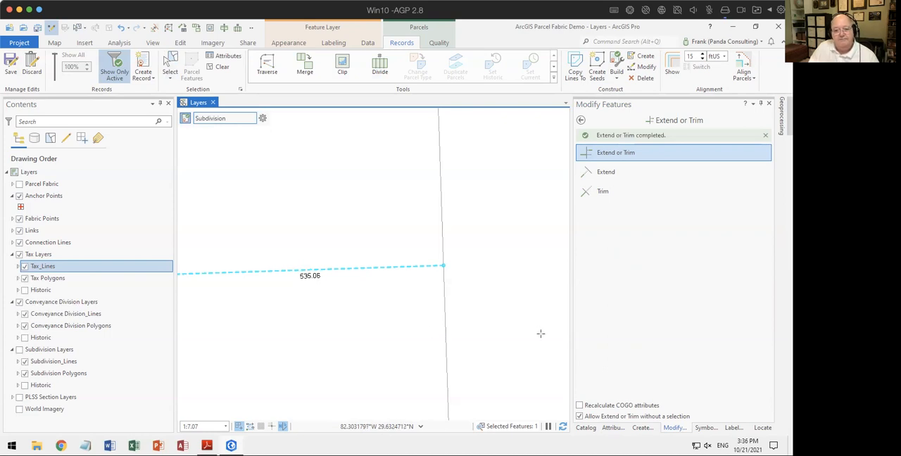
Step: Inspect where the extended connection line meets the east boundary, and review the whole centerline across the parcel
scroll(539, 320, down, 3)
drag(500, 346, 502, 246)
scroll(503, 245, down, 5)
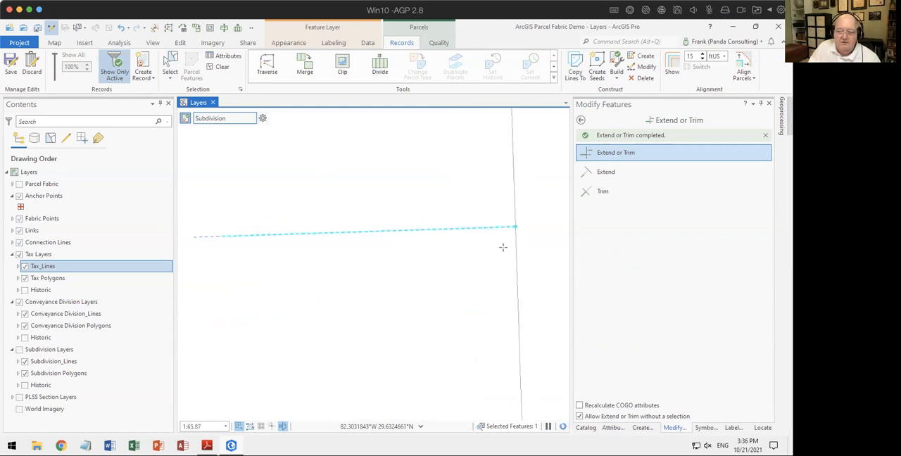
scroll(394, 294, down, 2)
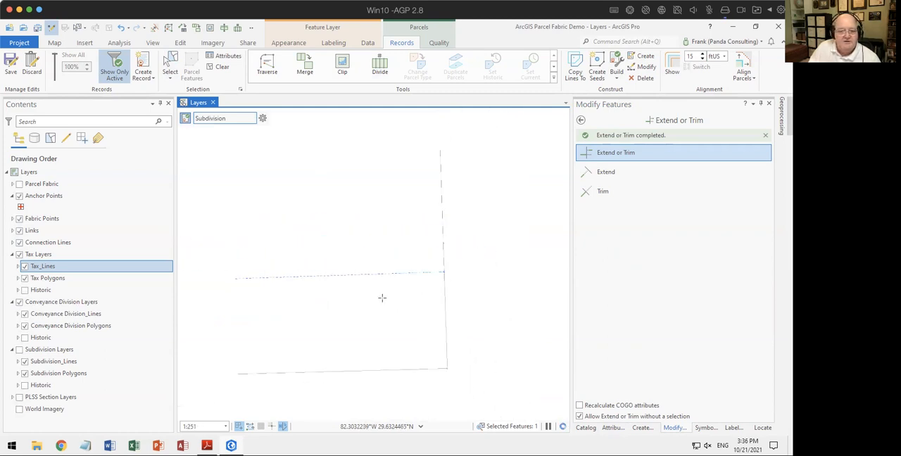
scroll(426, 299, down, 3)
scroll(454, 292, up, 4)
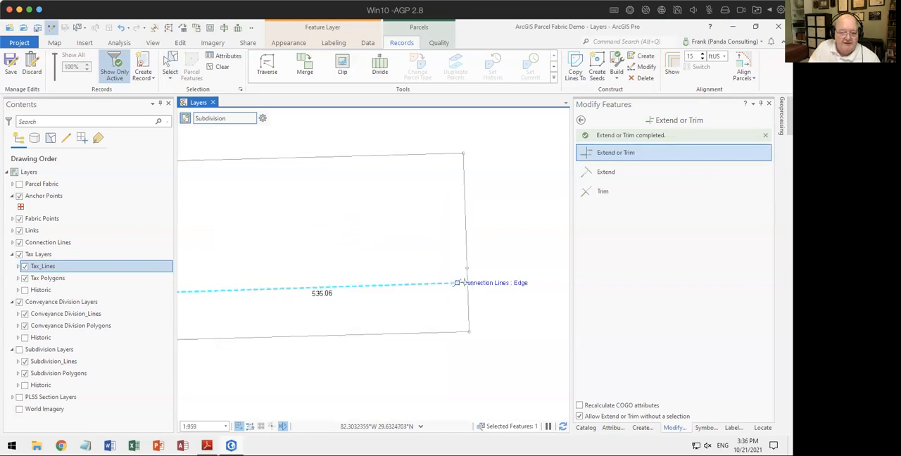
scroll(352, 300, down, 3)
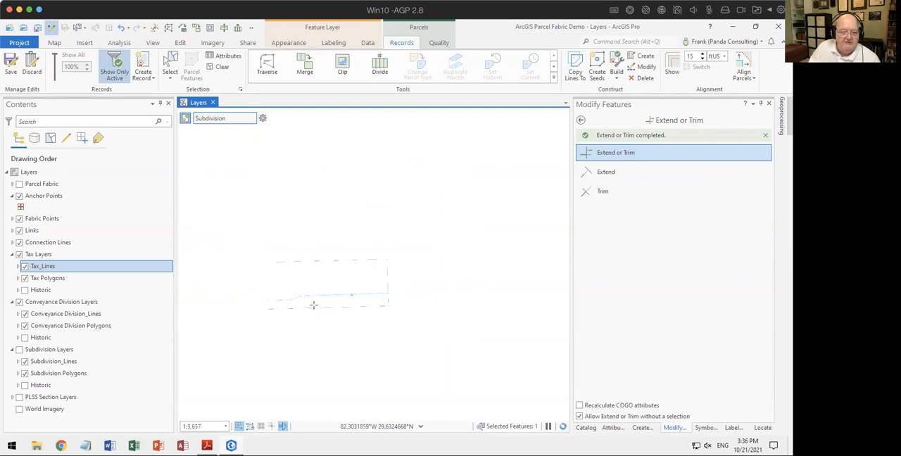
scroll(356, 297, up, 2)
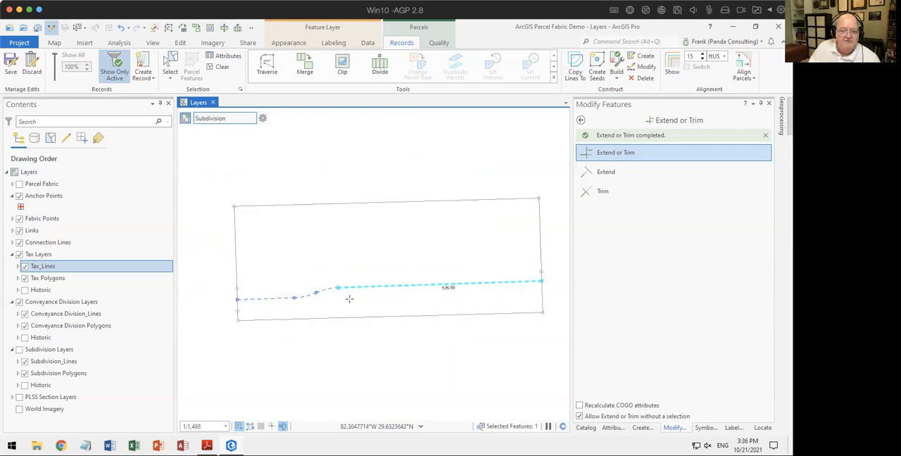
Step: Select all four connection lines of the road centerline and start Copy Parallel on them
click(221, 67)
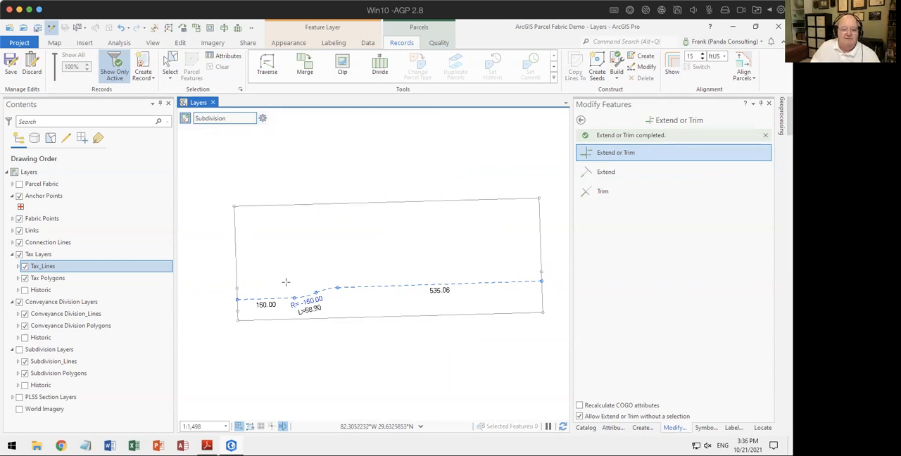
click(169, 66)
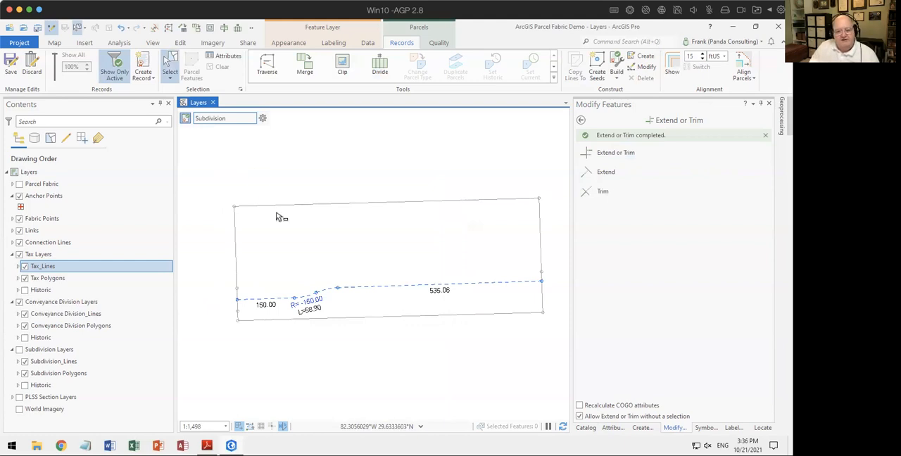
drag(282, 306, 375, 282)
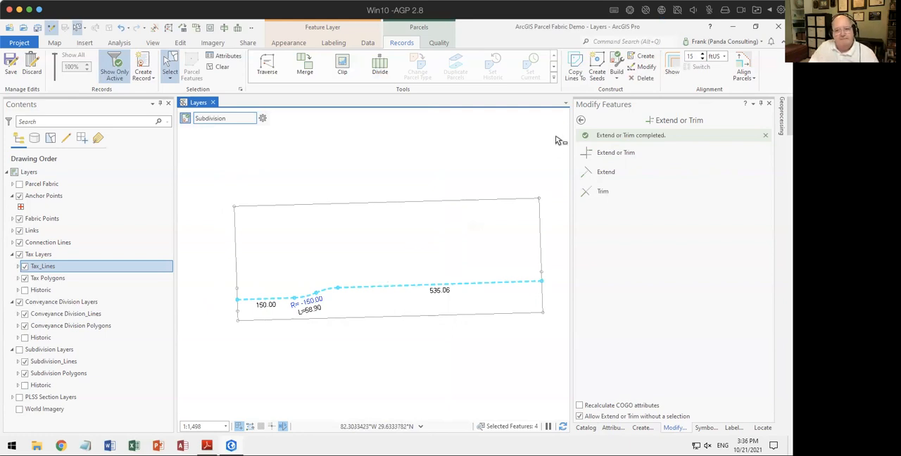
click(580, 120)
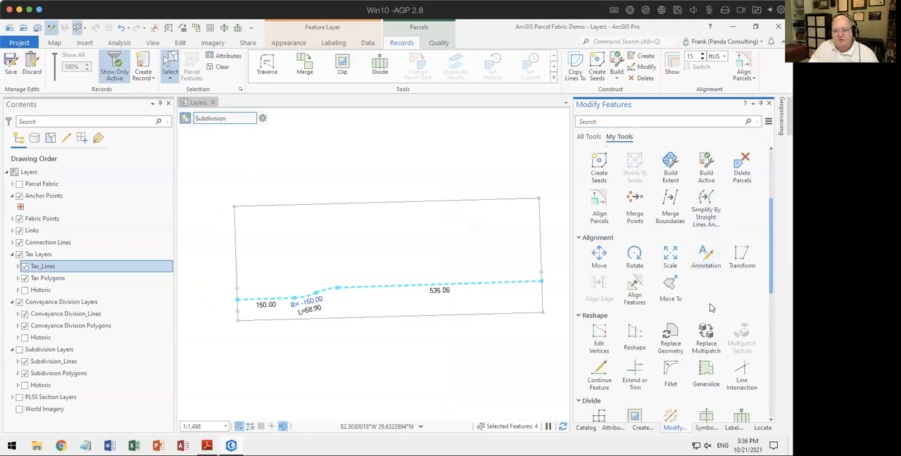
scroll(710, 308, down, 5)
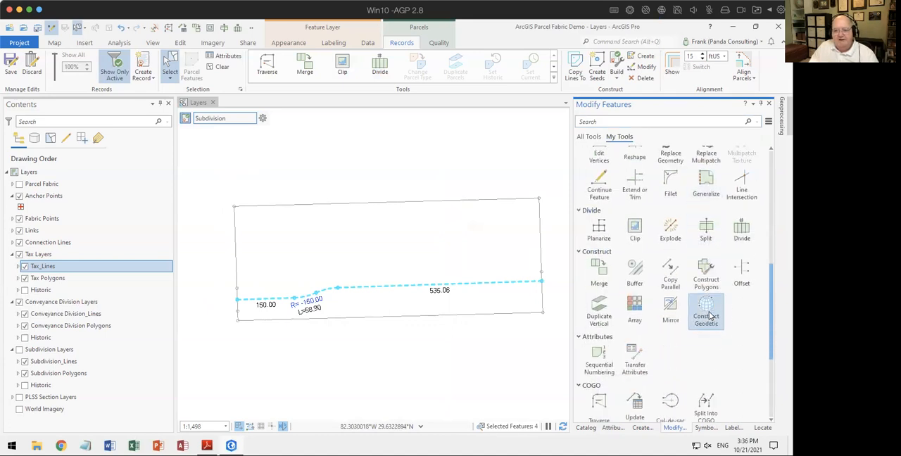
click(670, 274)
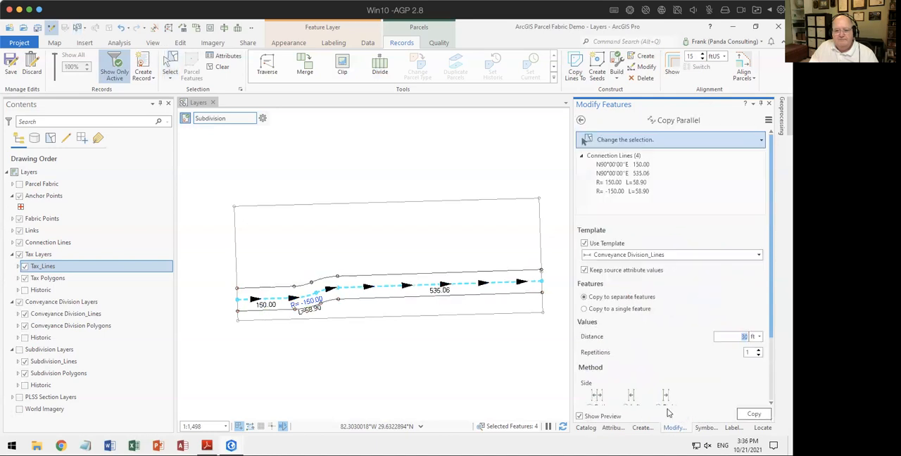
Step: Copy the centerline 30 ft to both sides as separate Conveyance Division_Lines features, with one repetition and mitered corners
click(662, 258)
click(662, 258)
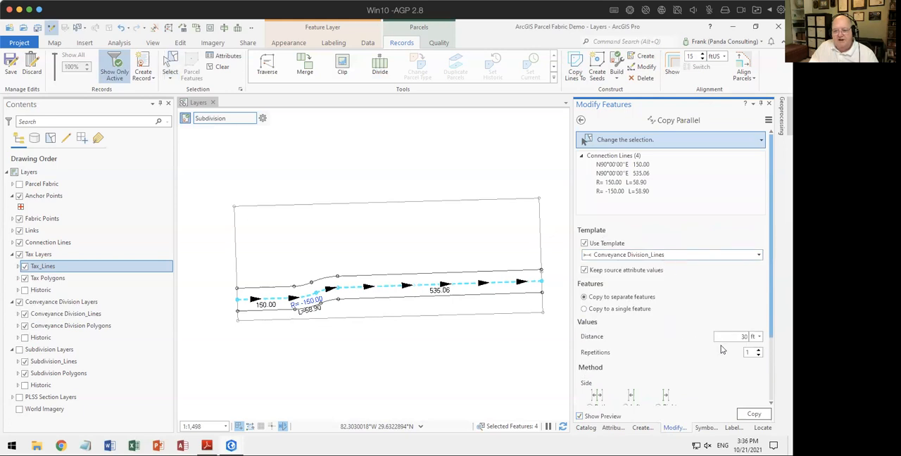
drag(736, 336, 752, 340)
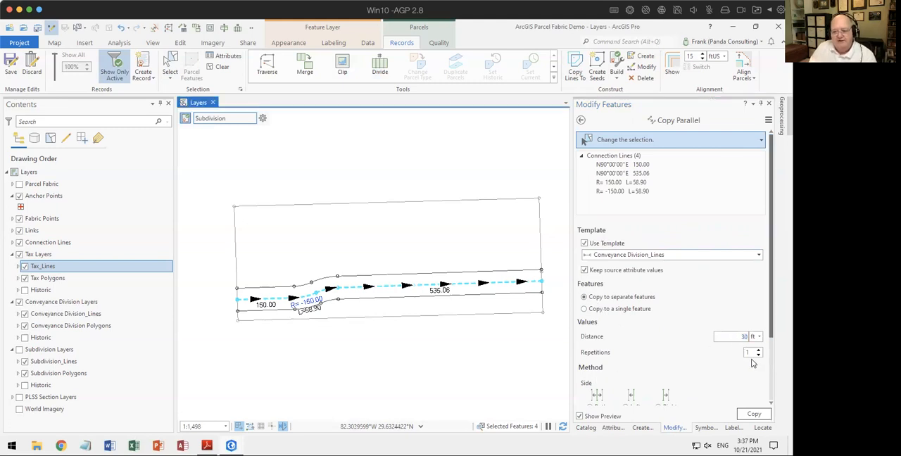
scroll(696, 378, down, 3)
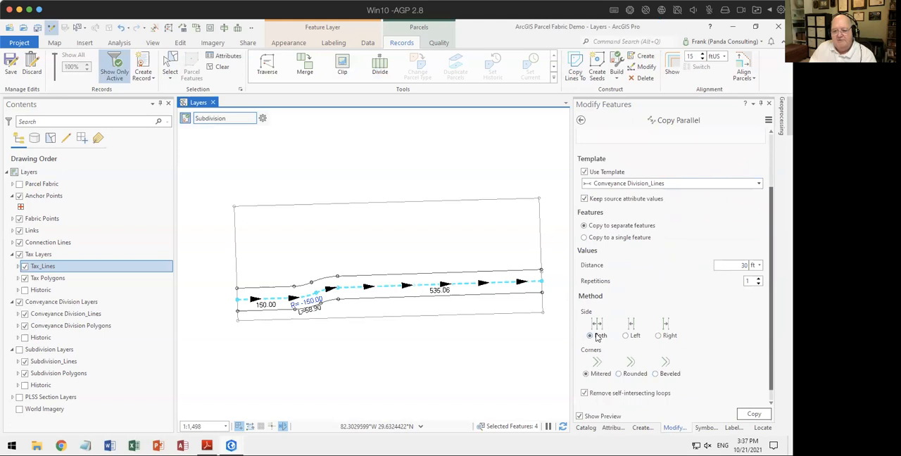
scroll(647, 390, down, 1)
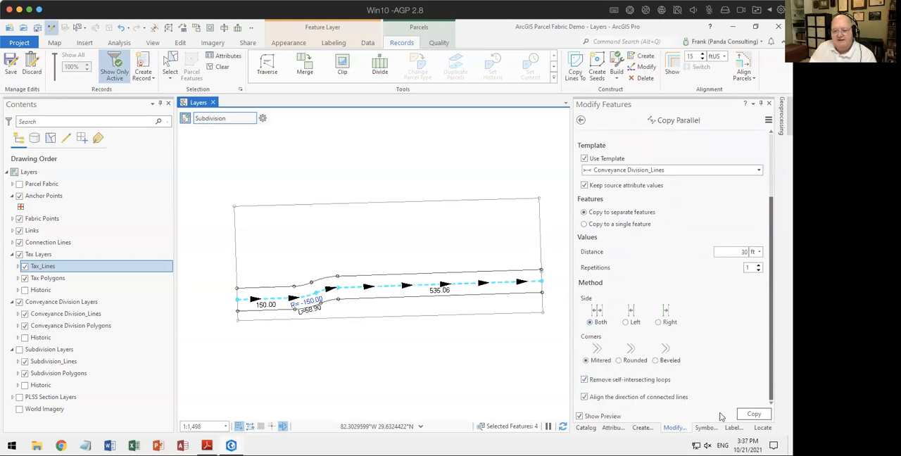
click(752, 415)
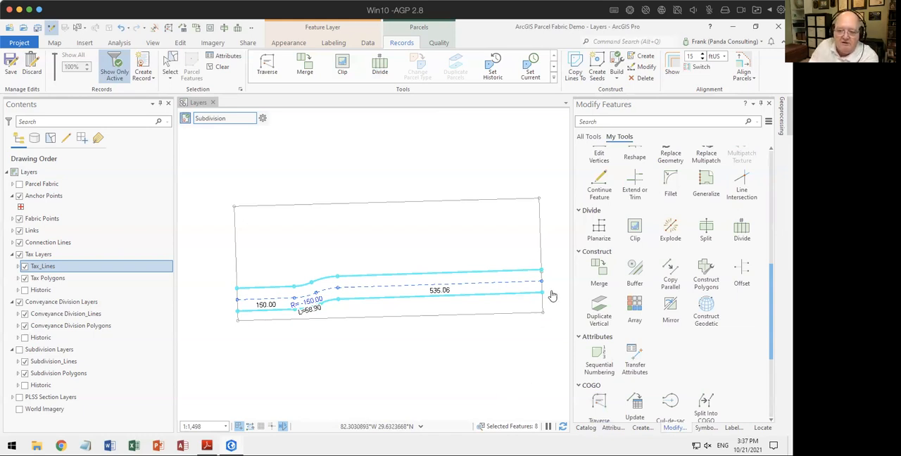
Step: Inspect the east ends of the parallel copies where they meet the parcel's east boundary
scroll(544, 276, up, 5)
scroll(469, 242, up, 3)
scroll(466, 243, up, 4)
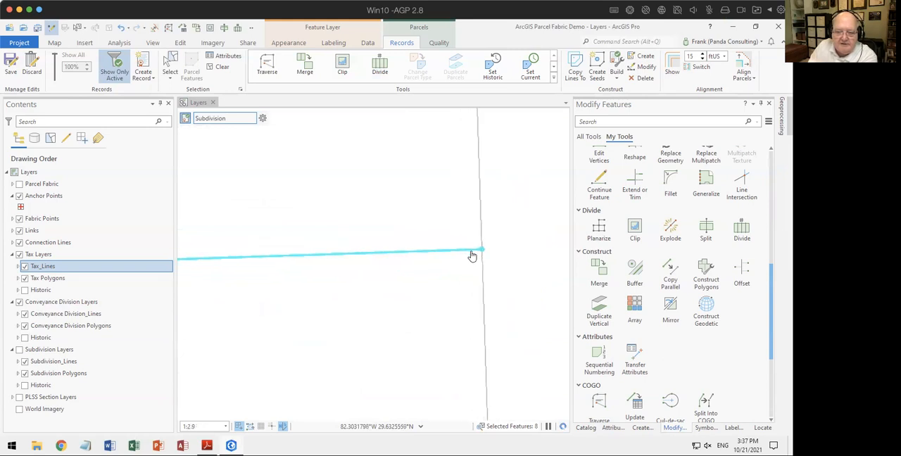
scroll(529, 254, up, 2)
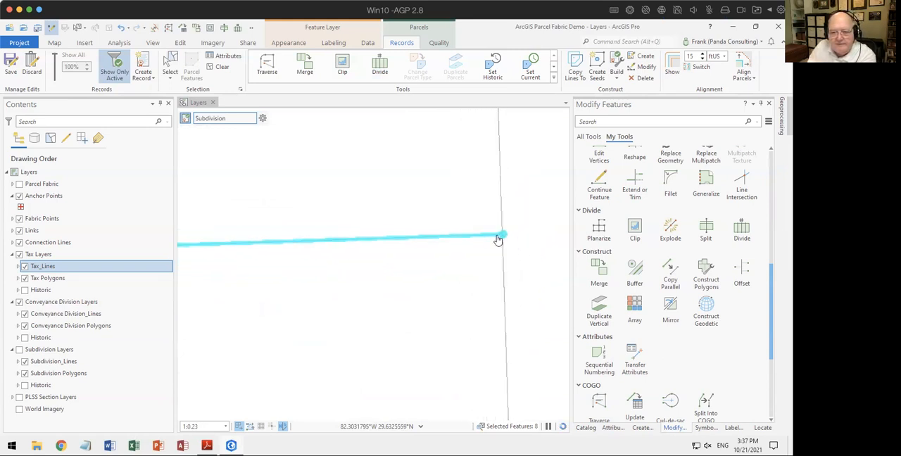
scroll(489, 282, down, 5)
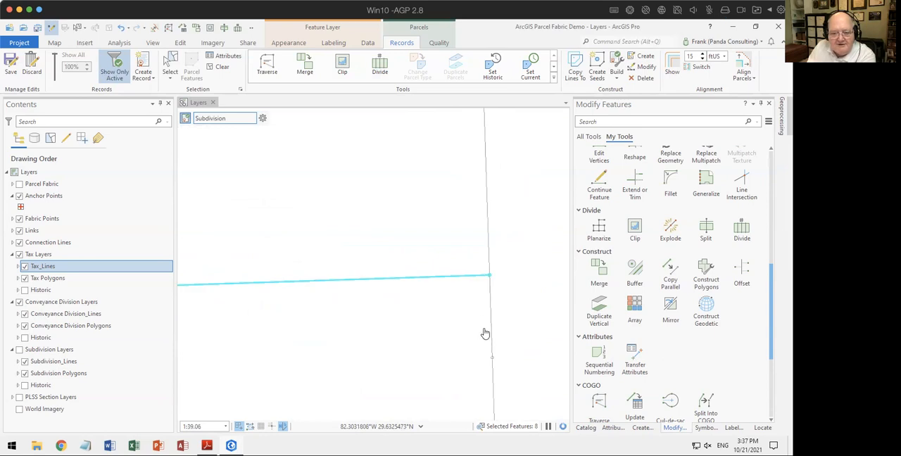
scroll(497, 302, down, 2)
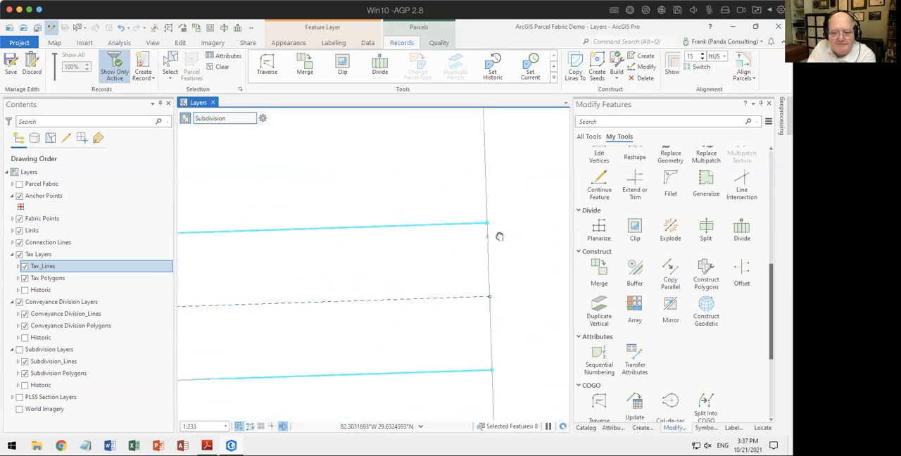
scroll(497, 304, up, 5)
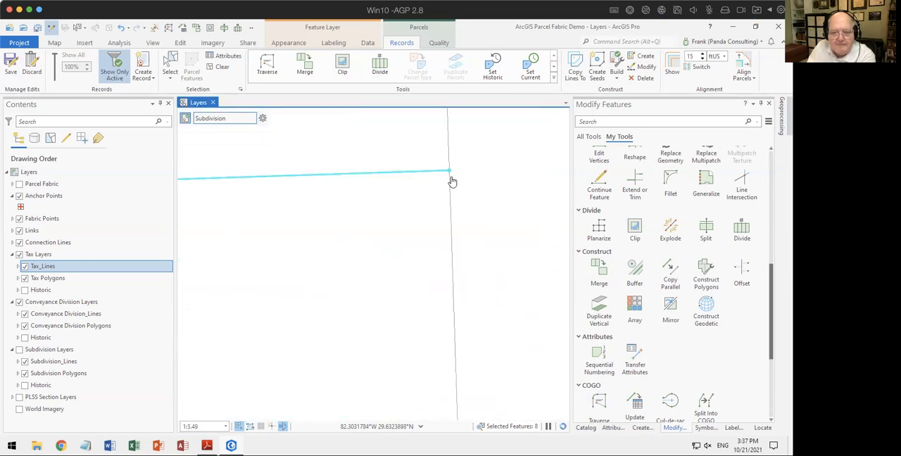
scroll(452, 173, up, 5)
scroll(454, 204, down, 5)
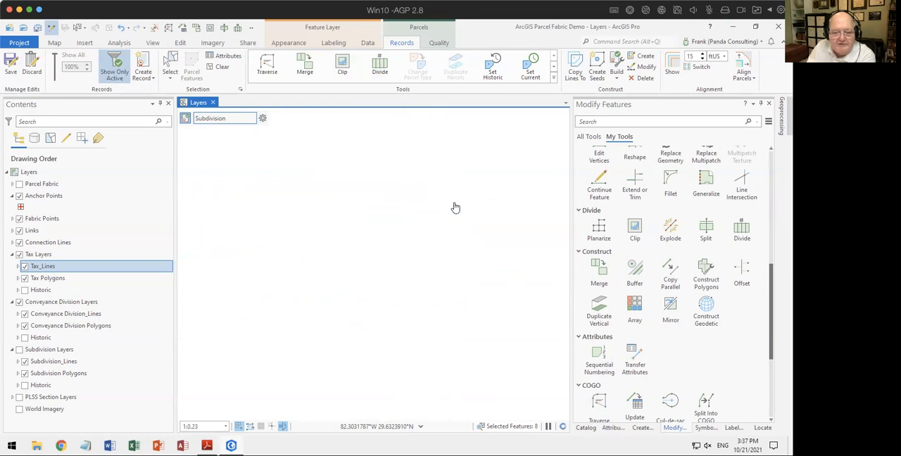
scroll(455, 207, down, 5)
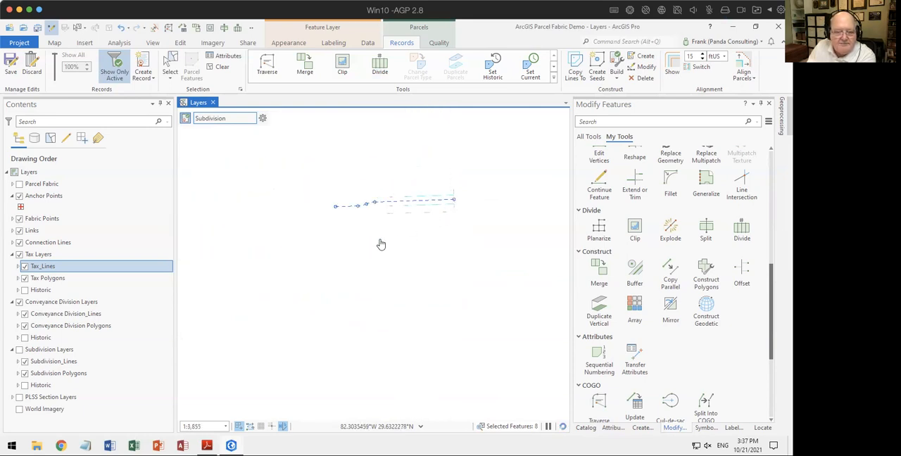
Step: Inspect the west ends of the parallel copies at the parcel's west boundary, and bring the whole parcel back into view
drag(336, 230, 382, 248)
scroll(382, 241, up, 5)
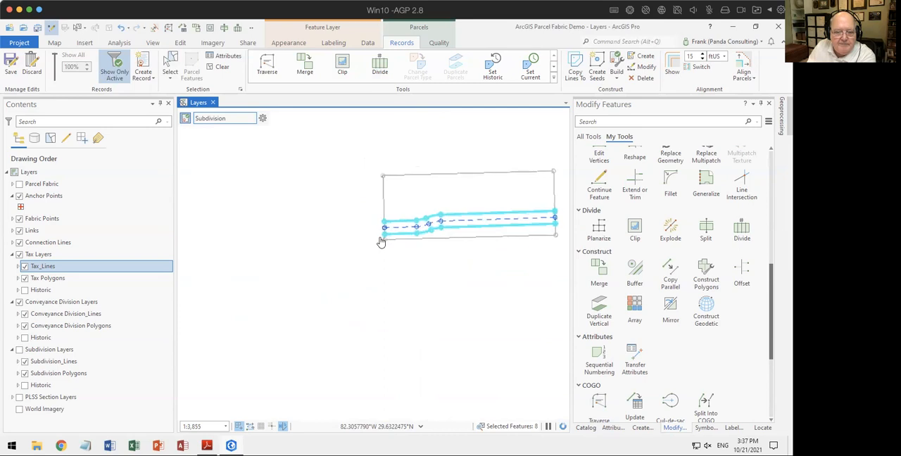
scroll(434, 204, up, 3)
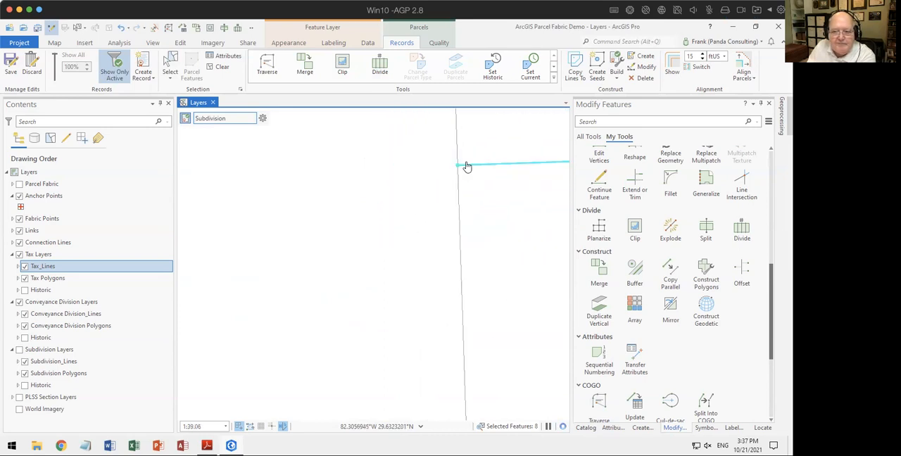
scroll(462, 169, down, 3)
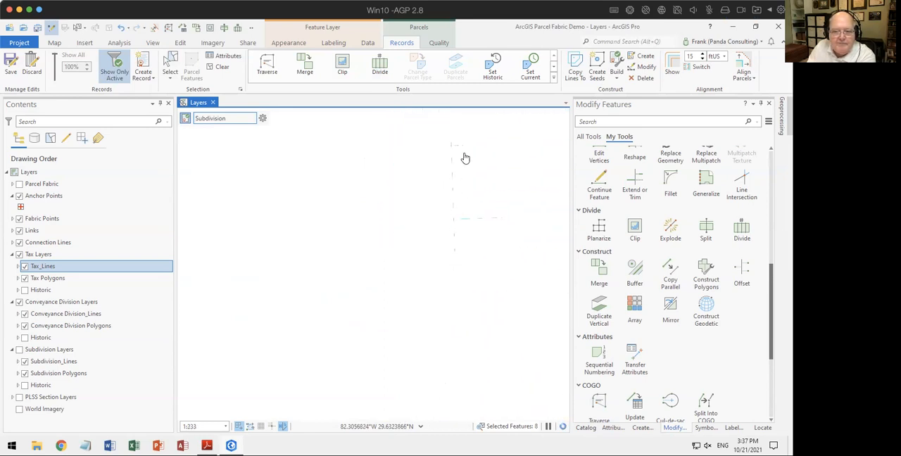
scroll(450, 184, up, 4)
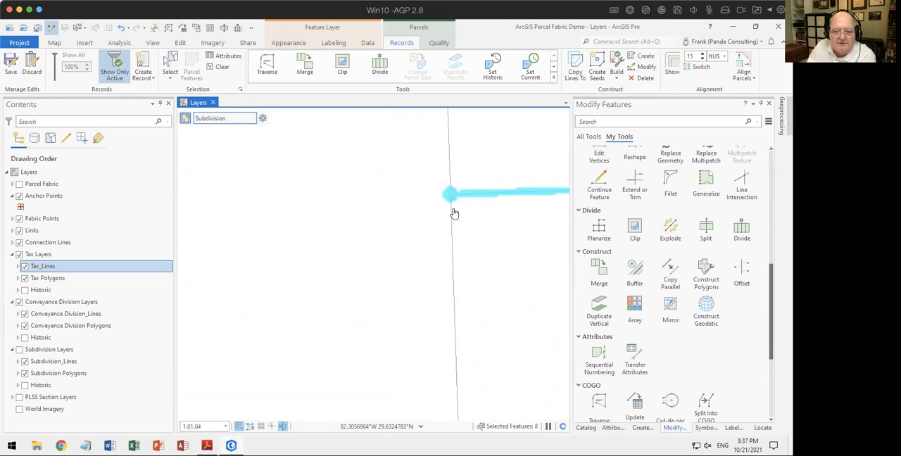
scroll(463, 221, down, 5)
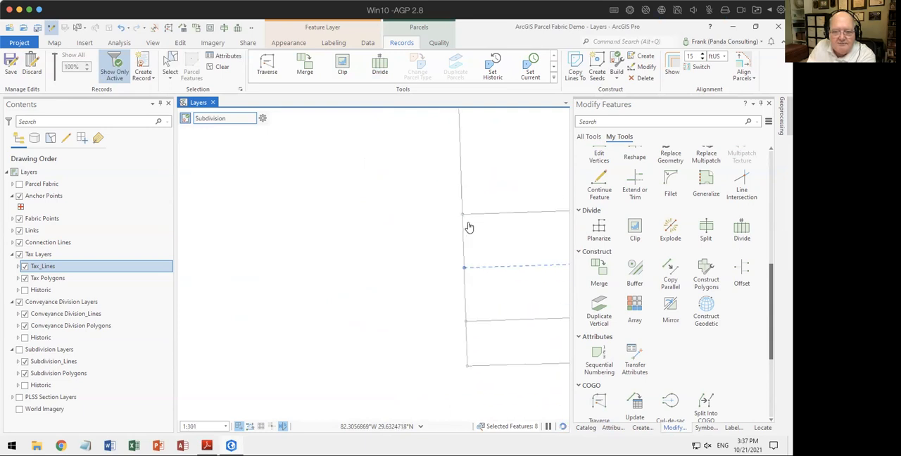
scroll(475, 241, down, 2)
drag(519, 269, 322, 270)
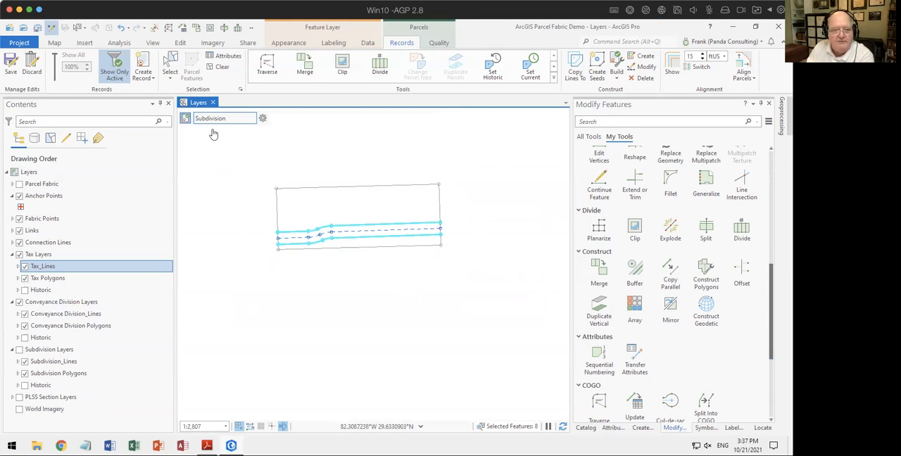
Step: Select only the parcel's north boundary line and set up Divide by multiple individual distances from the start of the line
click(221, 69)
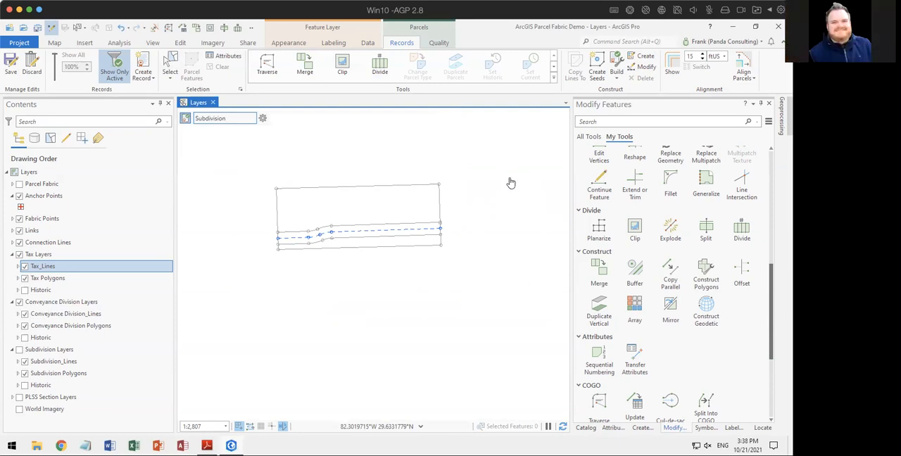
drag(312, 184, 408, 167)
click(170, 67)
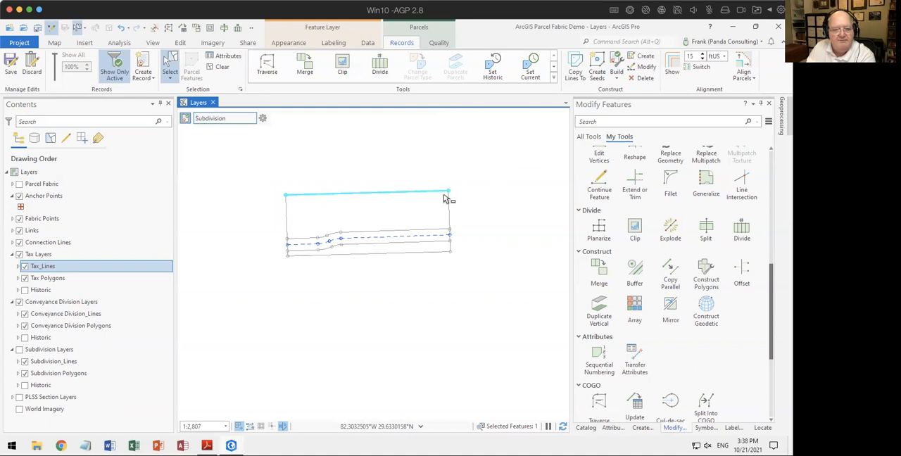
click(379, 67)
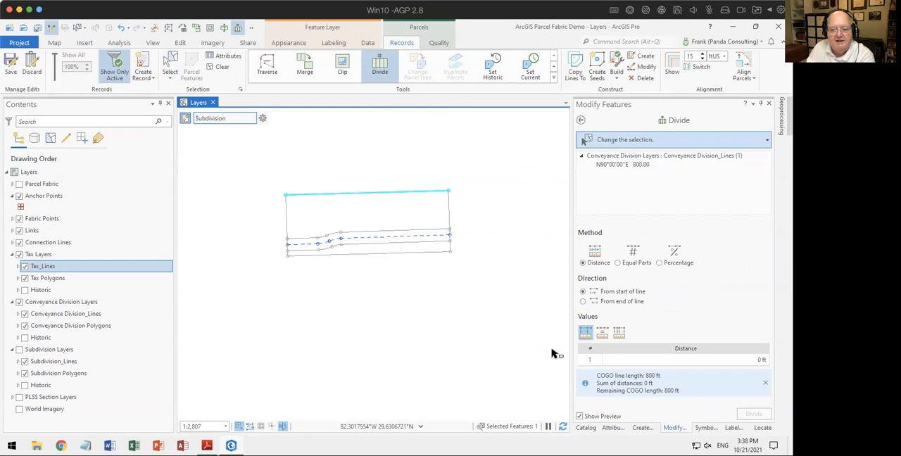
click(619, 334)
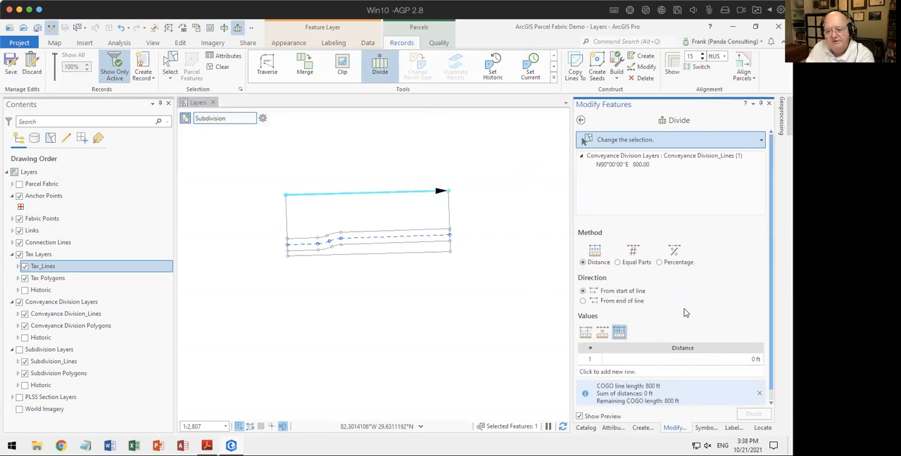
scroll(725, 321, down, 1)
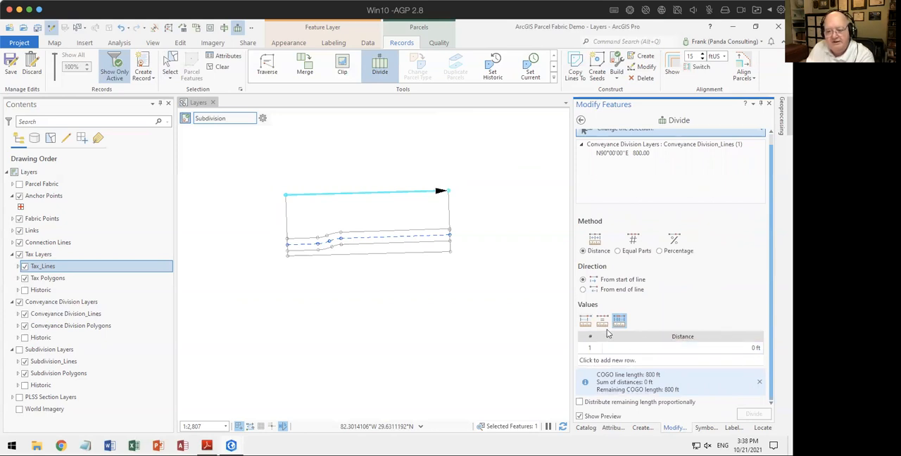
Step: Enter eight consecutive division distances of 100 ft each for the north boundary line
click(748, 348)
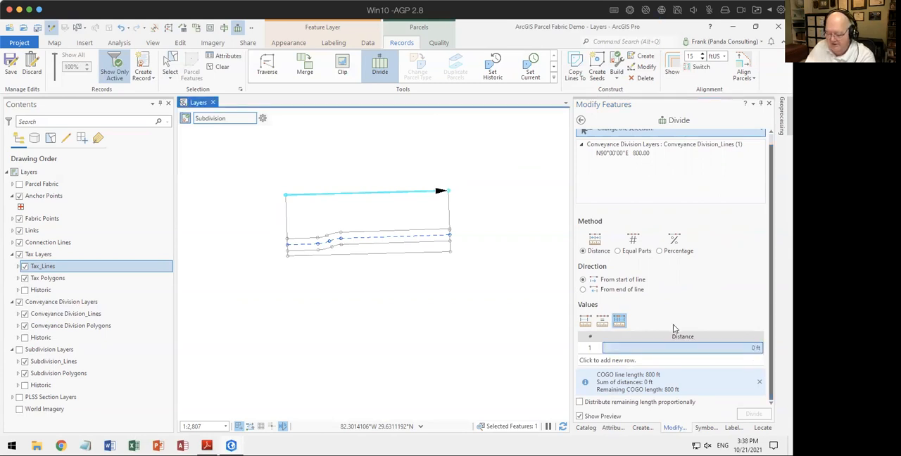
click(752, 348)
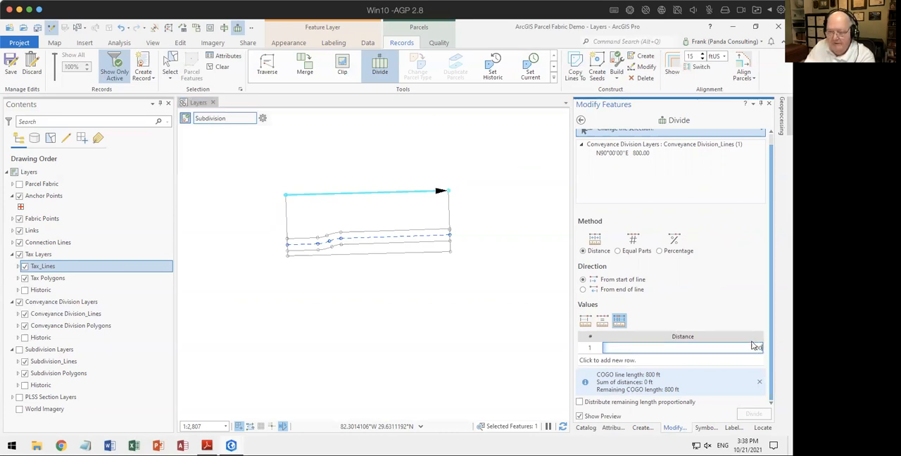
text(100)
key(Return)
text(10)
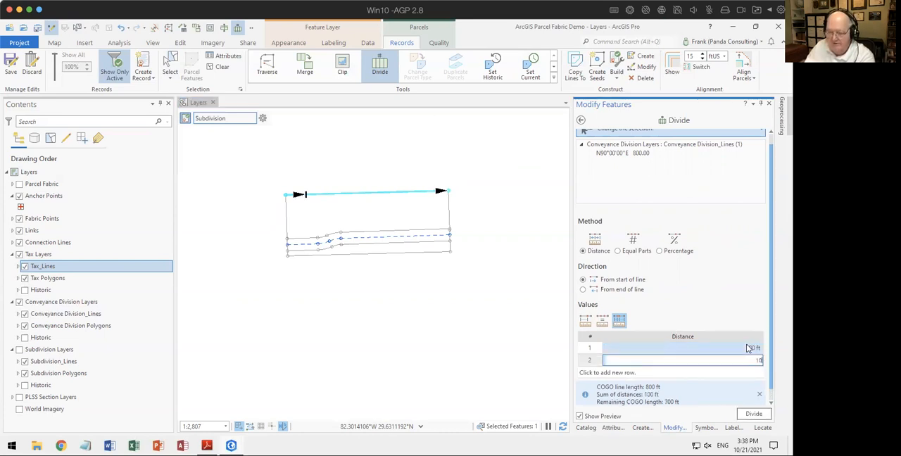
text(0)
key(Return)
text(100)
key(Return)
text(100)
key(Return)
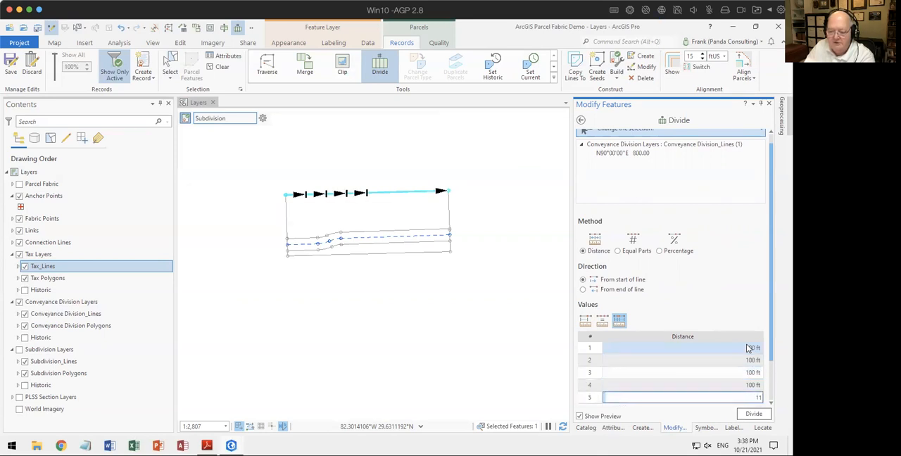
text(100)
key(Return)
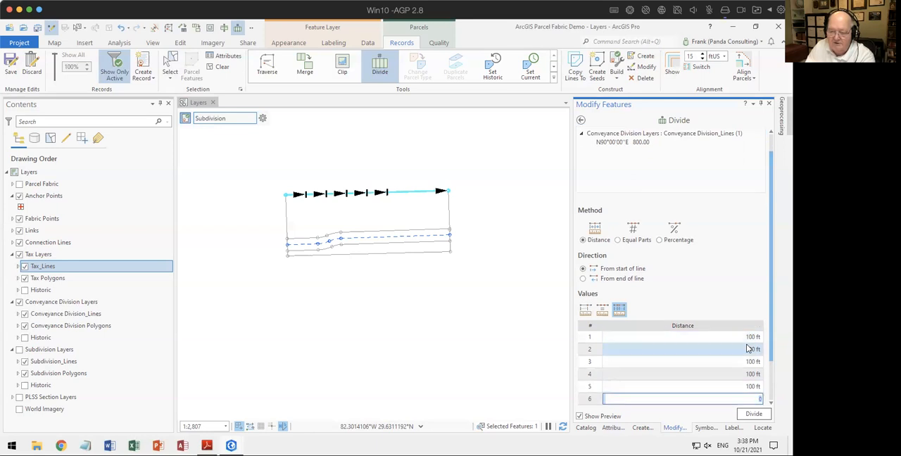
text(100)
key(Return)
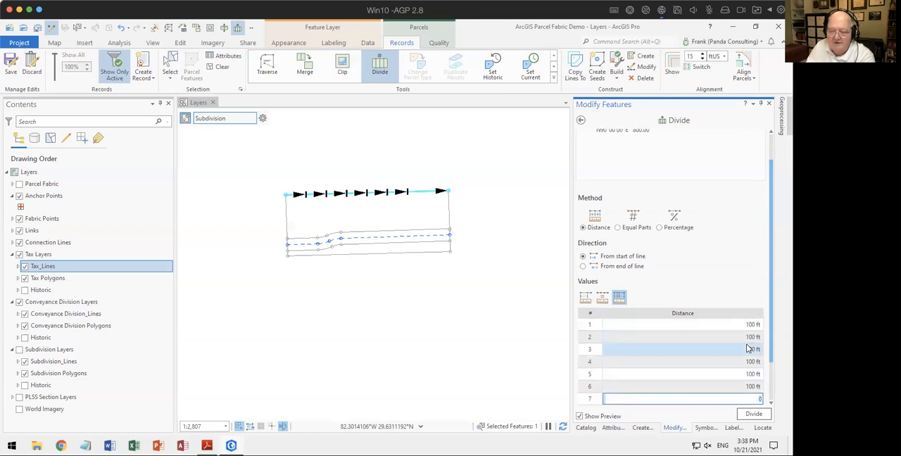
text(1)
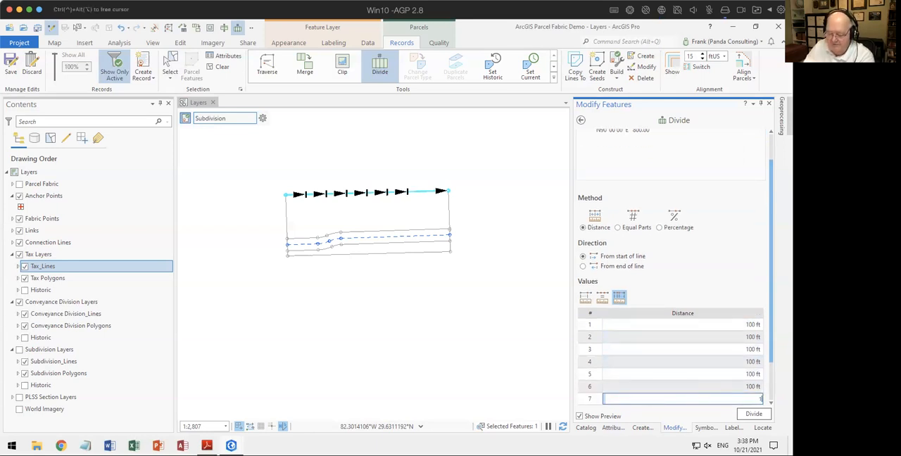
key(Return)
text(100)
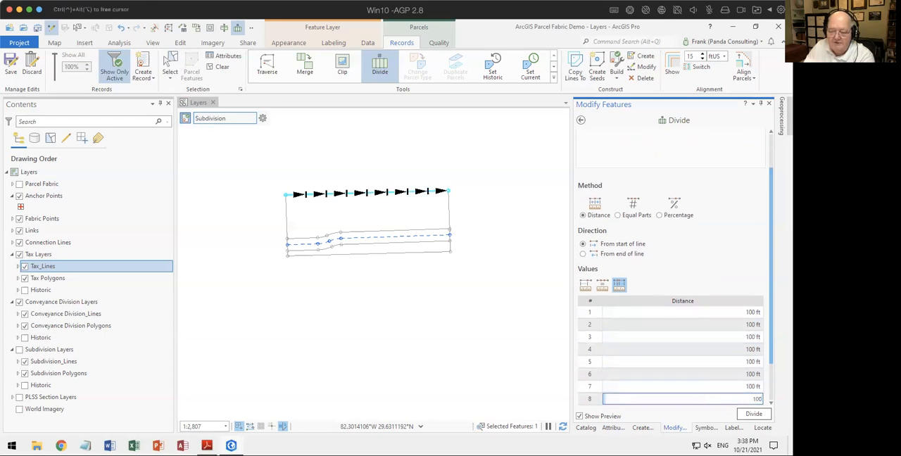
key(Return)
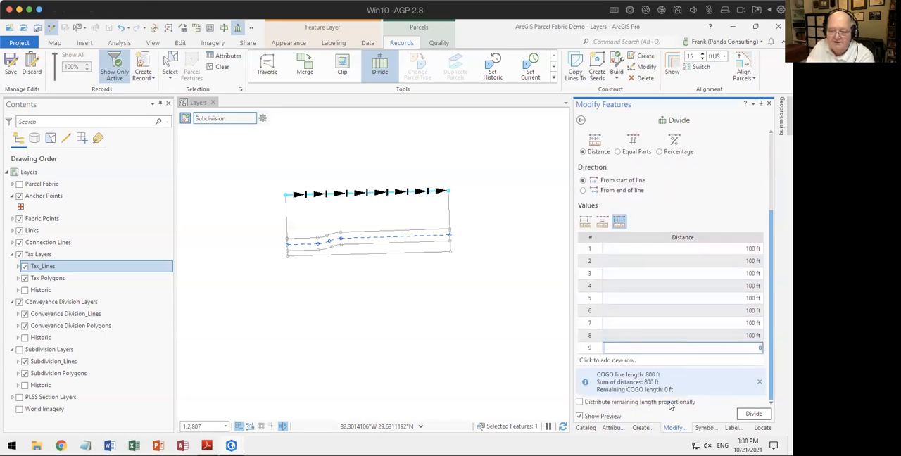
Step: Turn on proportional distribution of the remaining length and divide the north boundary line at the entered distances
click(579, 401)
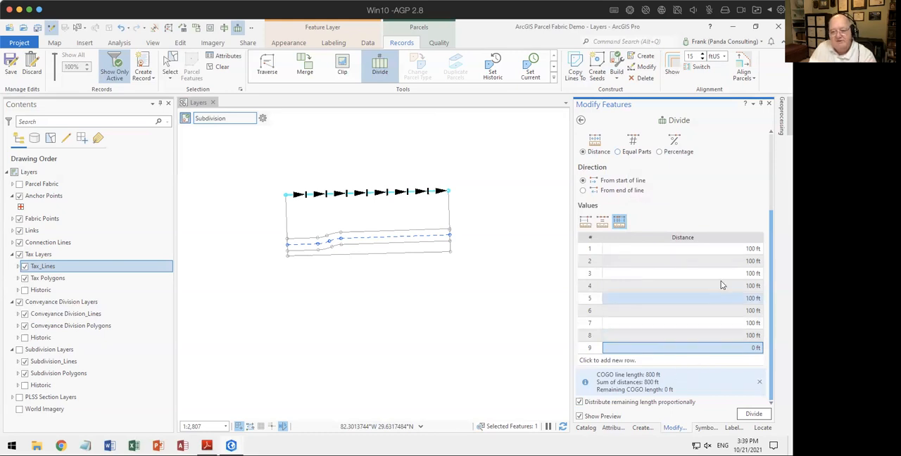
click(754, 414)
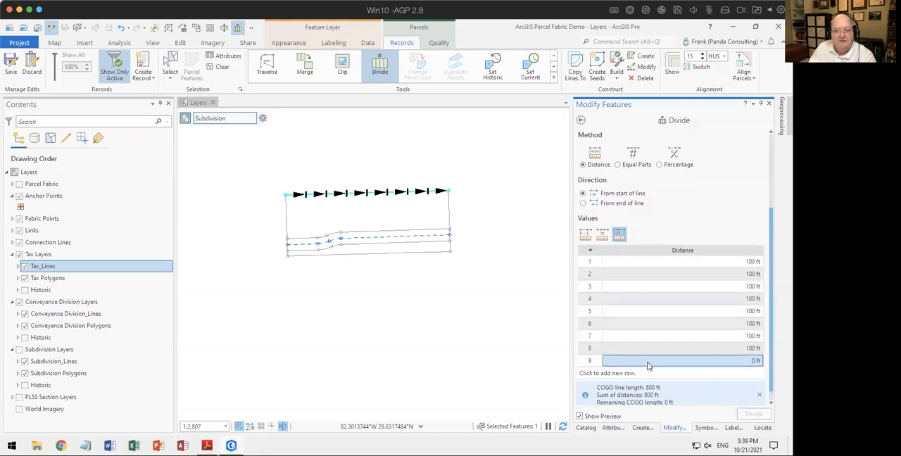
click(580, 119)
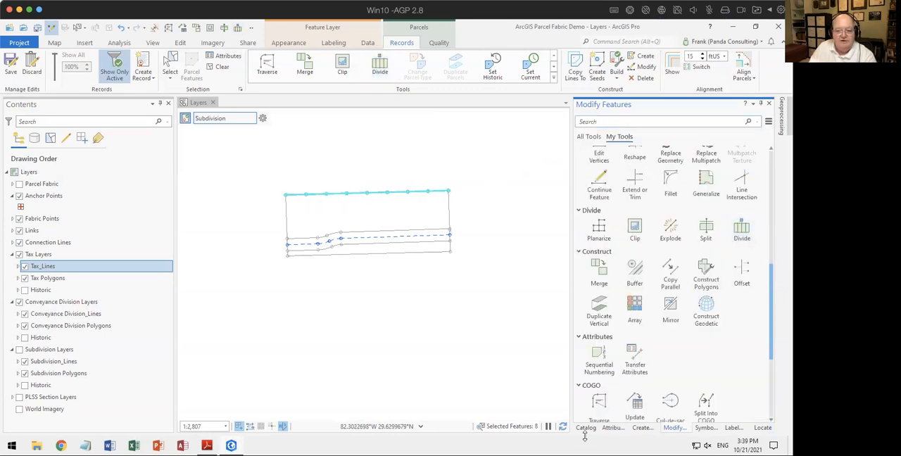
Step: Examine the attributes of the divided north boundary segments, including the COGO Type field, and clear the selection
click(612, 427)
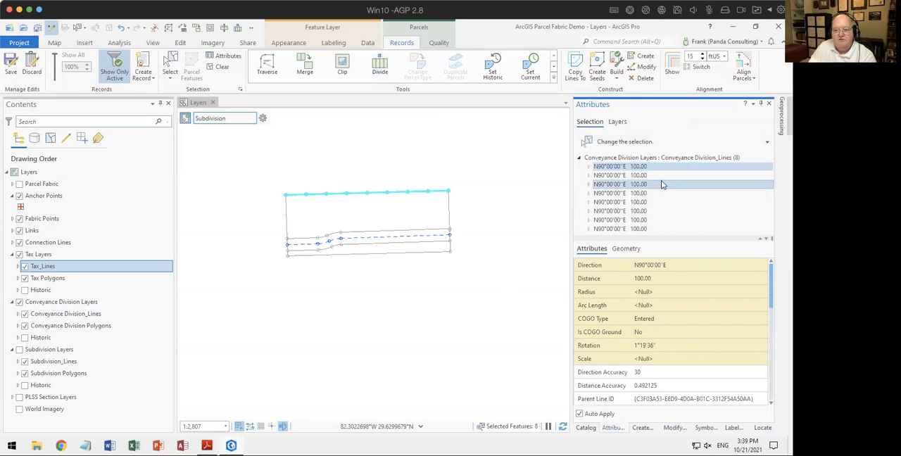
scroll(605, 333, down, 1)
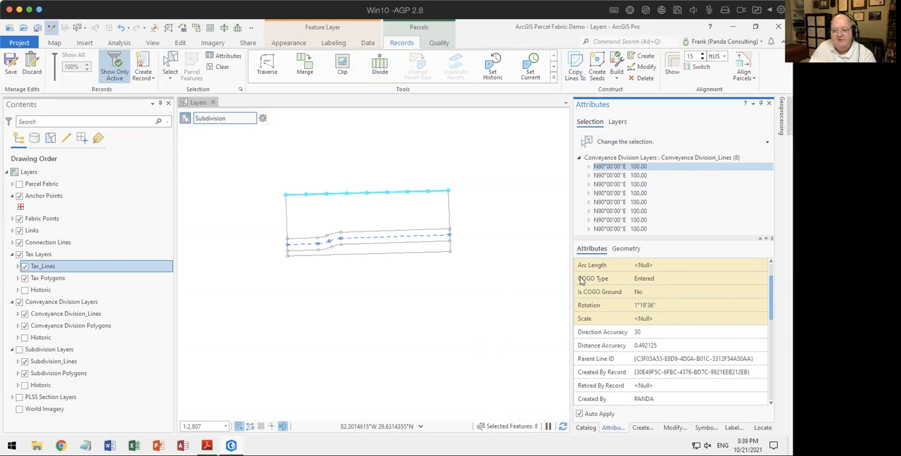
mouse_move(581, 281)
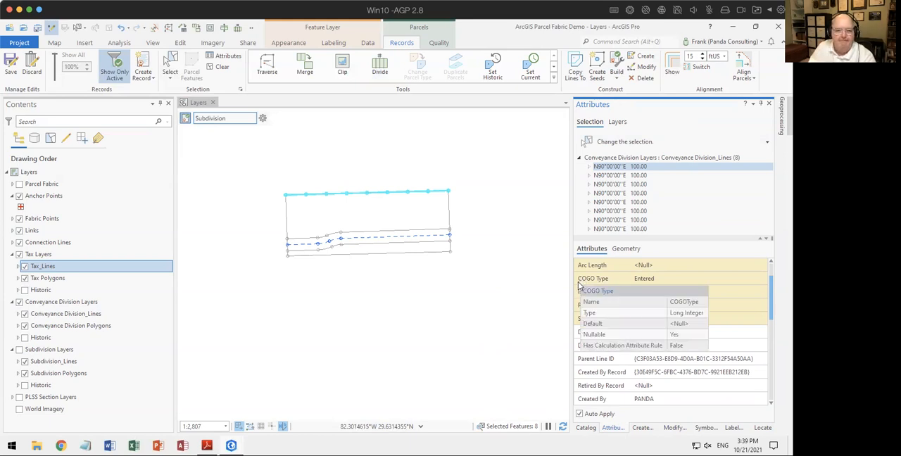
click(198, 165)
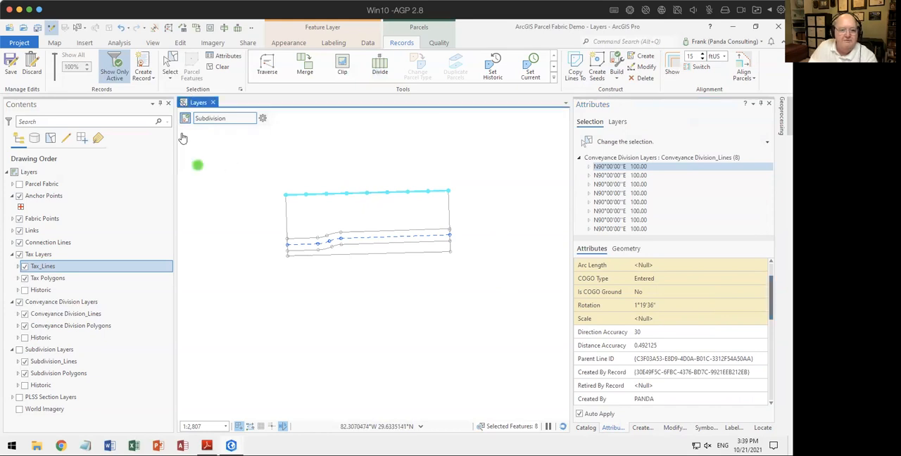
click(218, 67)
Step: Activate the two-point line tool of the Conveyance Division_Lines feature template
click(170, 68)
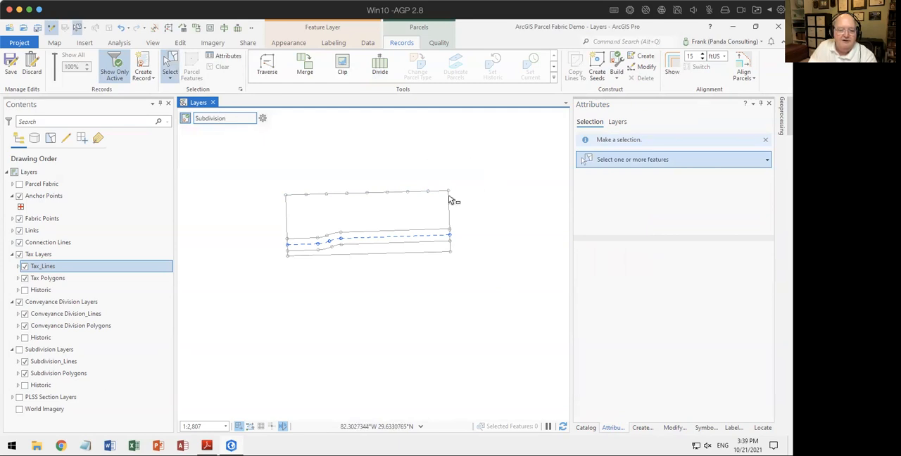
scroll(435, 204, up, 2)
scroll(432, 206, down, 1)
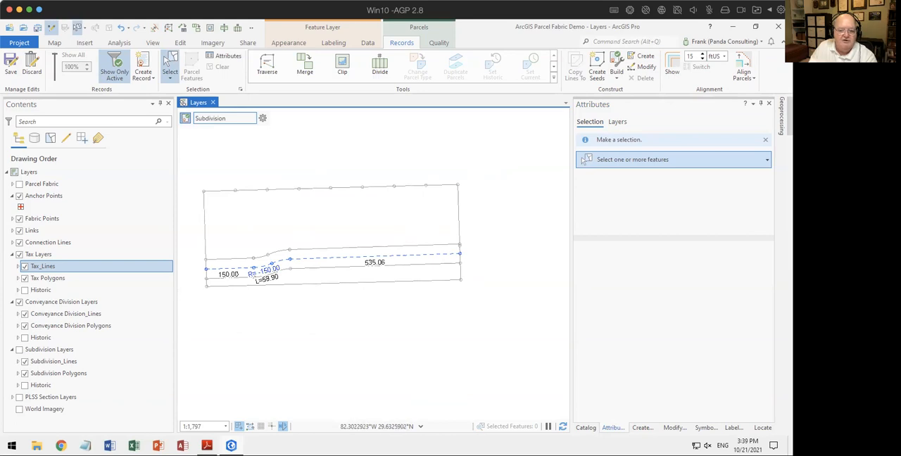
click(641, 429)
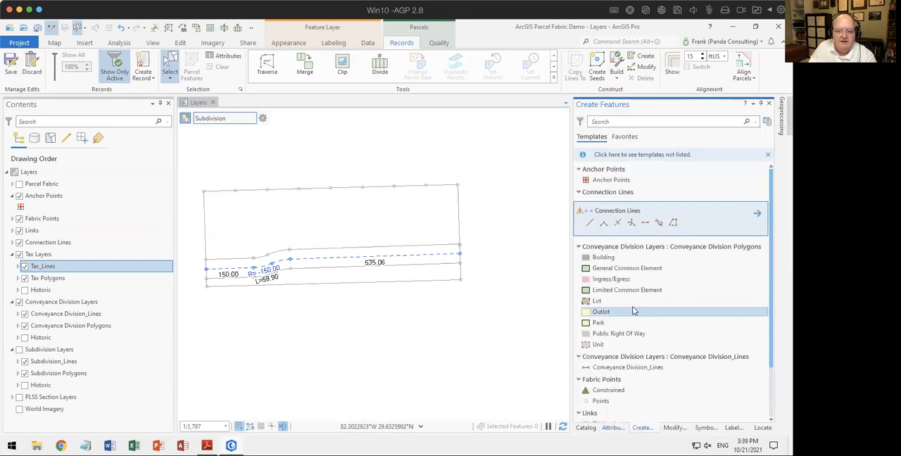
click(646, 223)
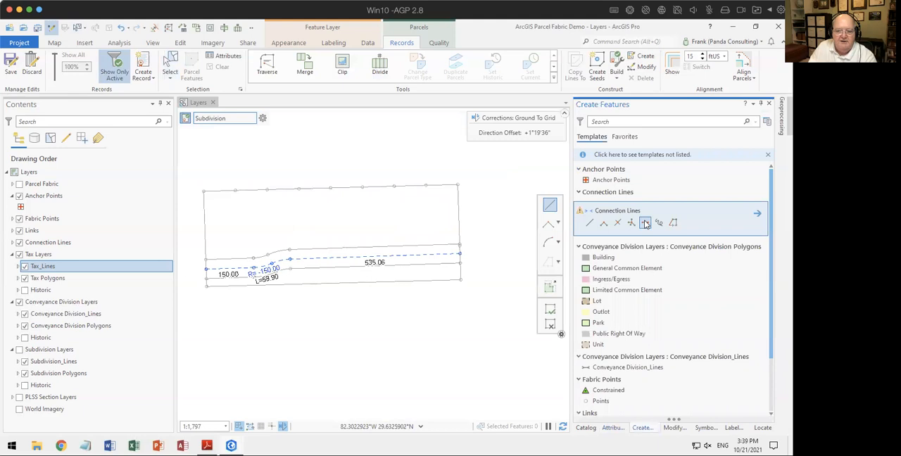
scroll(678, 295, down, 3)
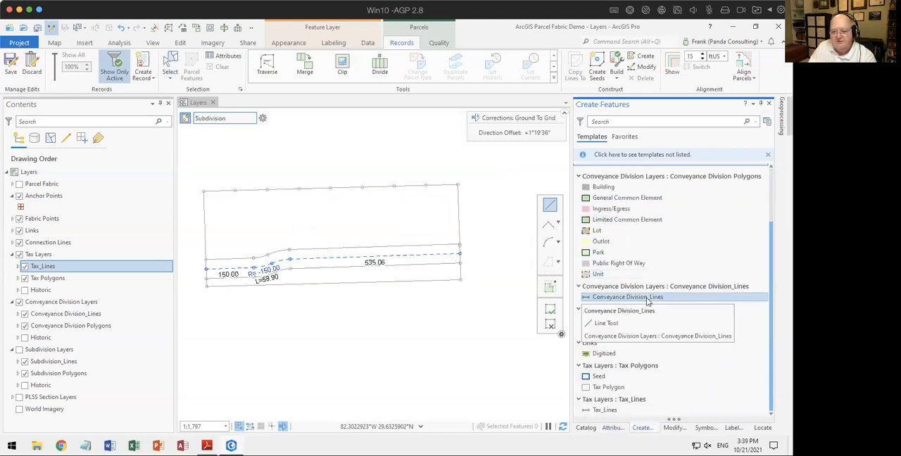
click(646, 297)
click(646, 286)
Step: Try a 175 ft conveyance division line at direction N90-00-00E from the north boundary's easternmost interior division point, and undo it
click(425, 187)
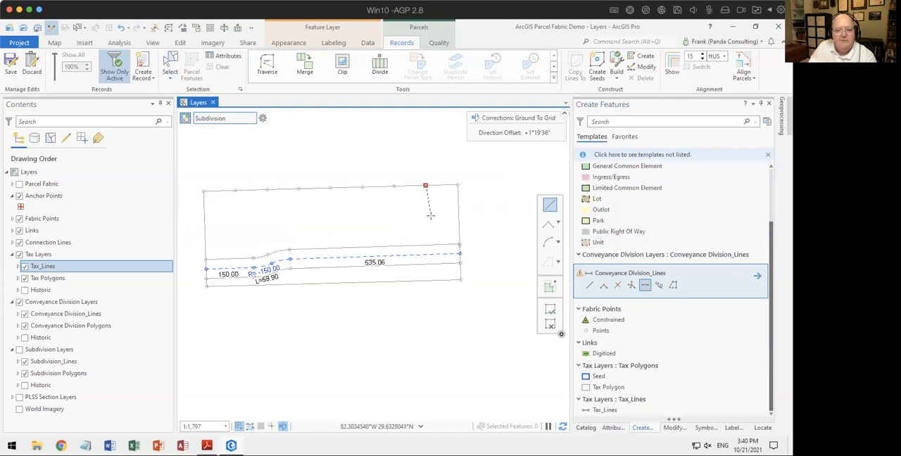
right_click(429, 217)
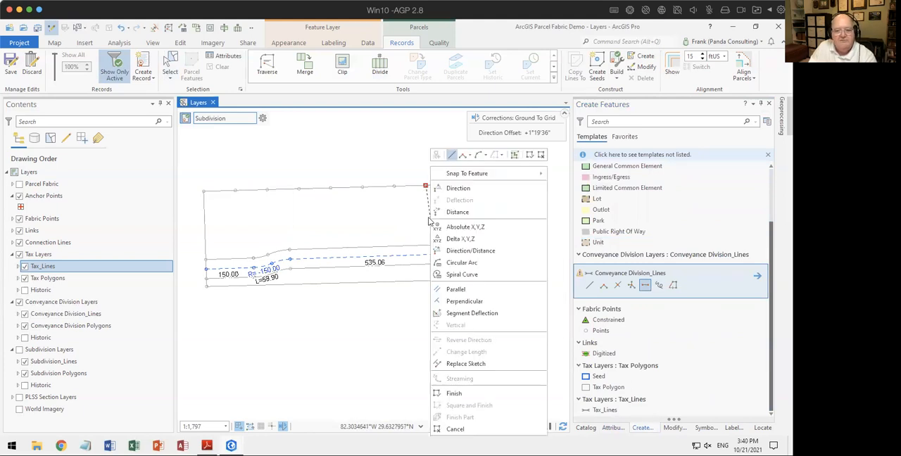
click(485, 248)
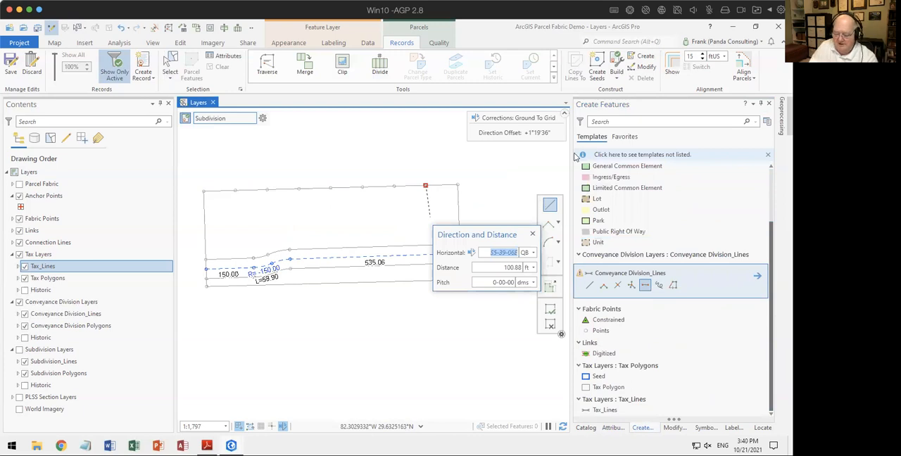
text(90-2)
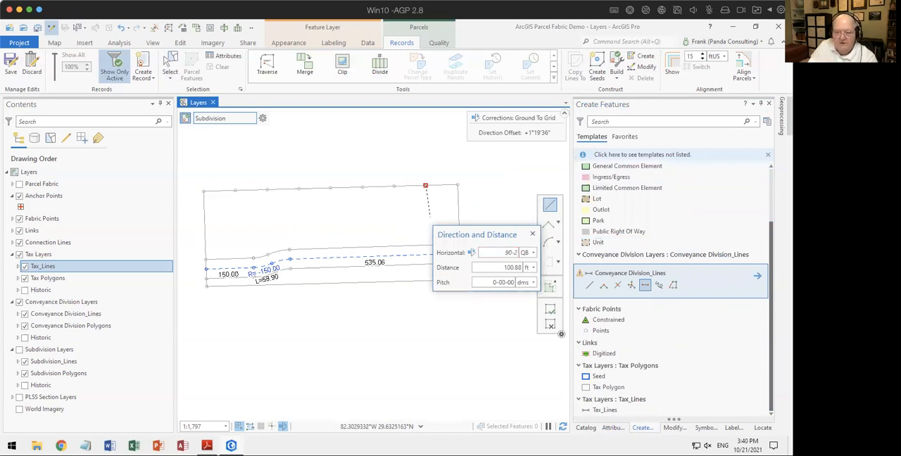
key(Tab)
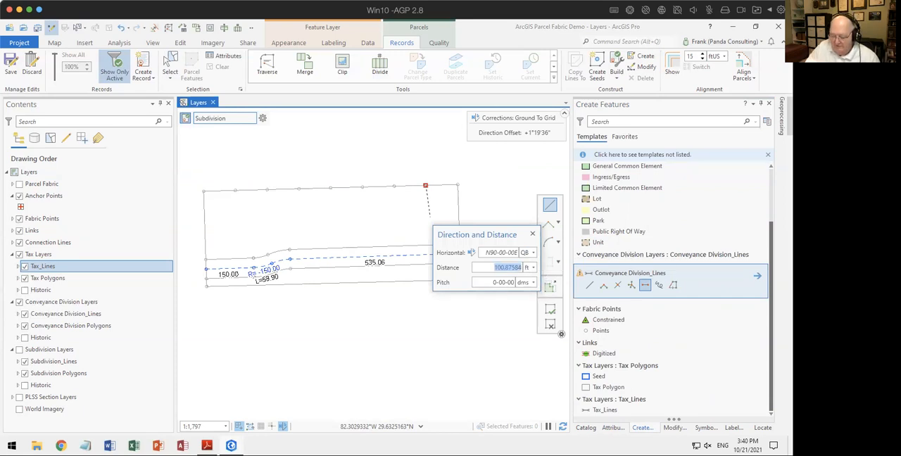
text(1)
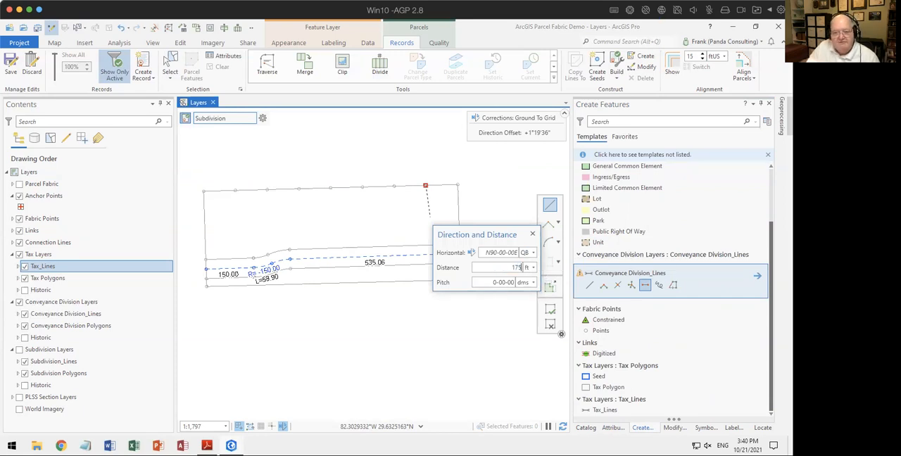
text(75)
key(Return)
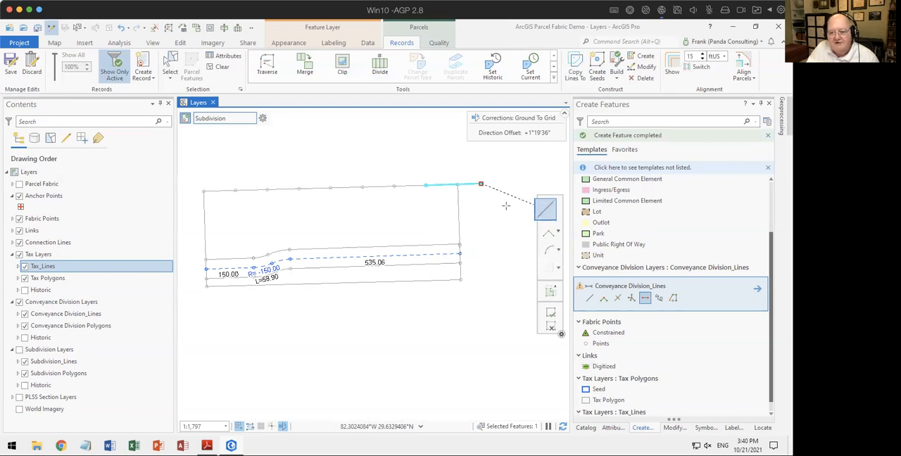
click(121, 28)
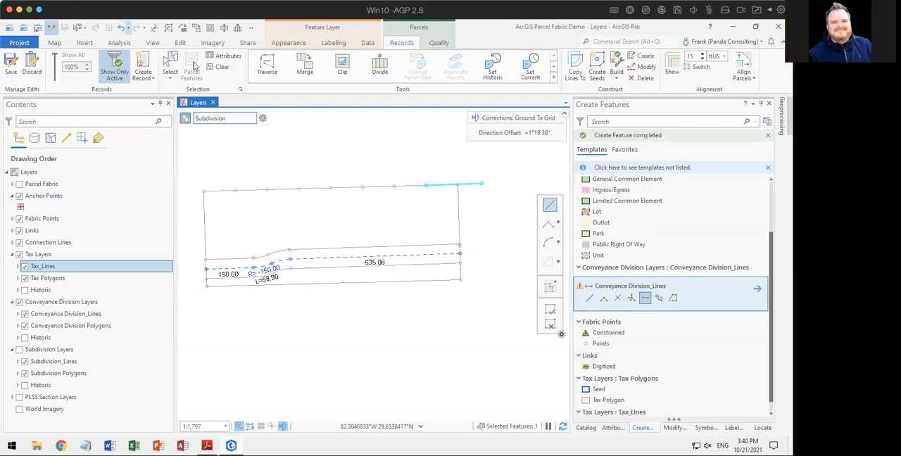
click(121, 28)
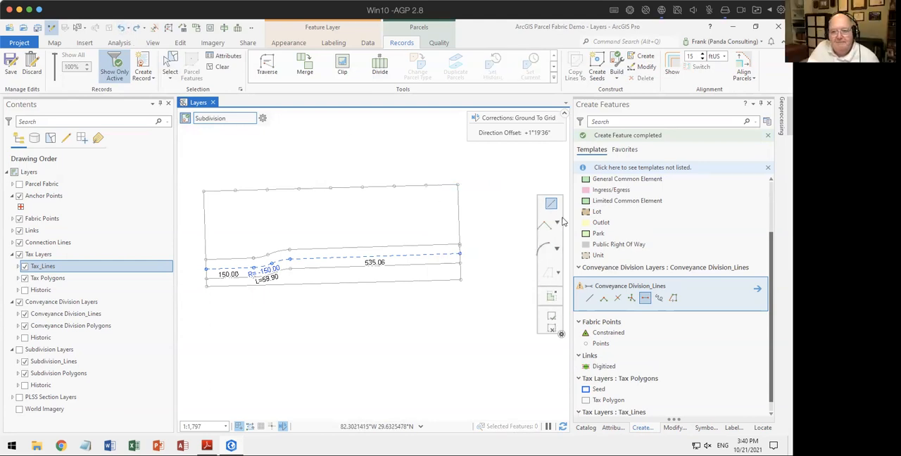
Step: Traverse a 175 ft connection line due south (direction 0-2) from the north boundary's easternmost interior division point and exit Traverse
click(280, 68)
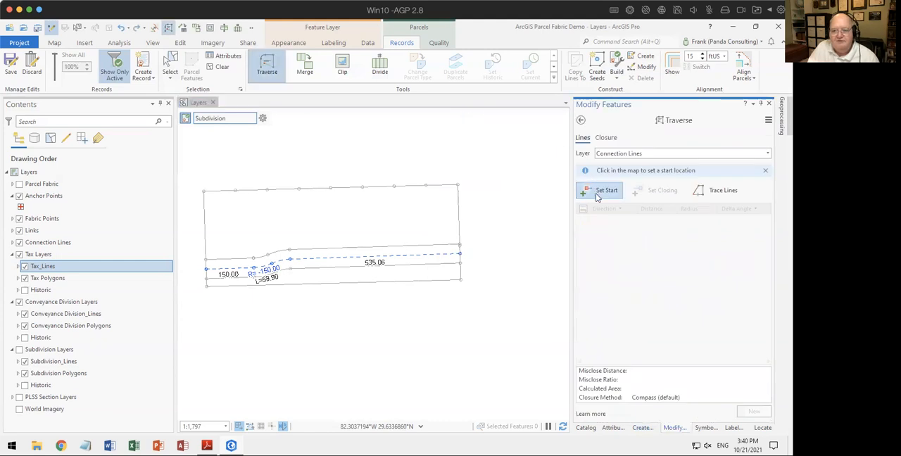
click(425, 186)
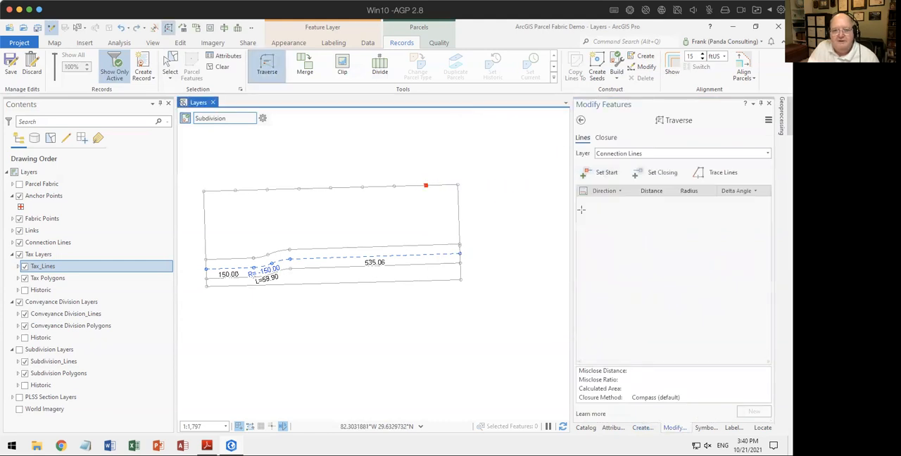
text(0-2)
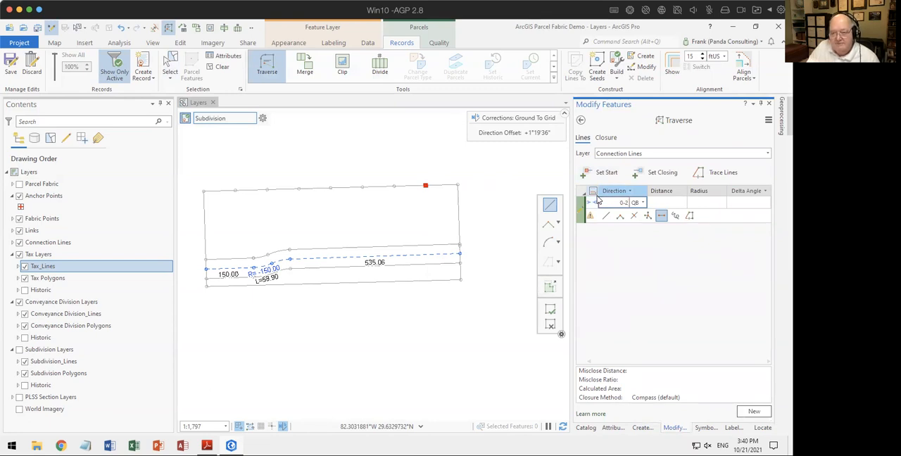
key(Tab)
text(175)
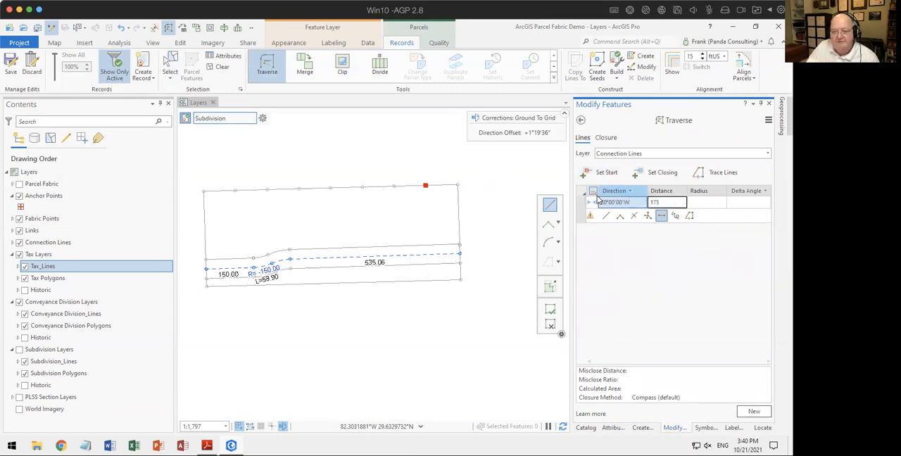
key(Return)
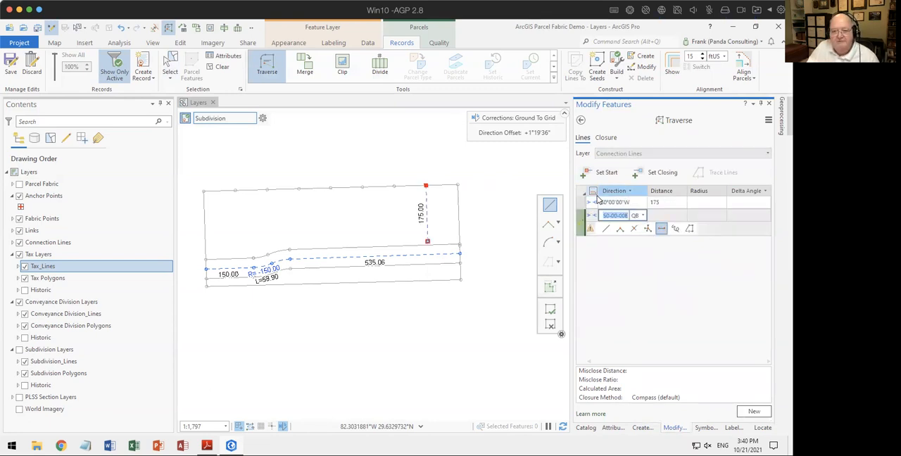
click(580, 119)
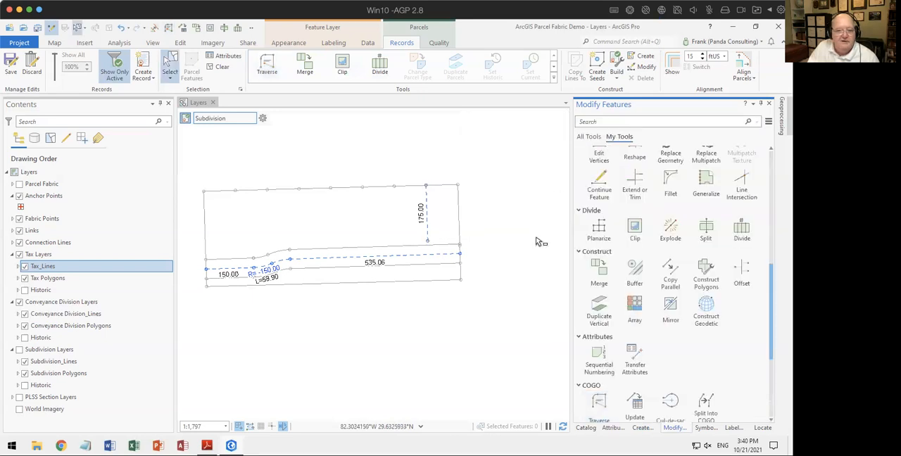
Step: Cut the 175 ft connection line and paste it into the Conveyance Division_Lines template, keeping source attribute values
click(427, 215)
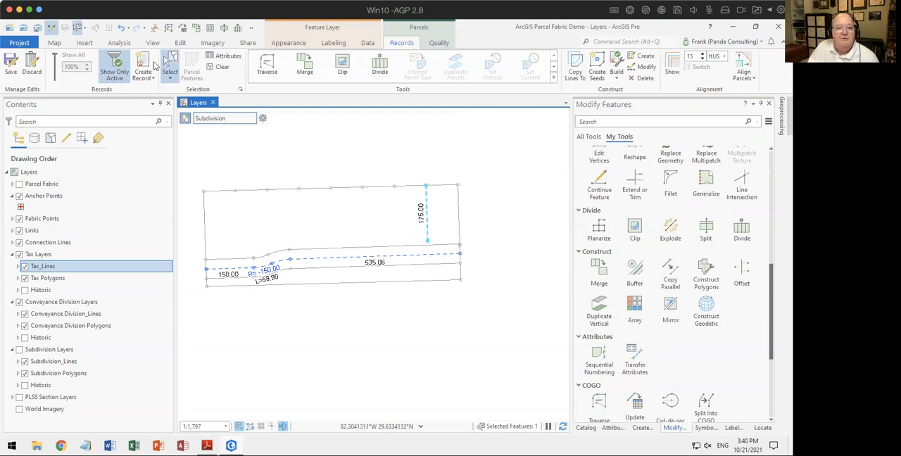
click(181, 44)
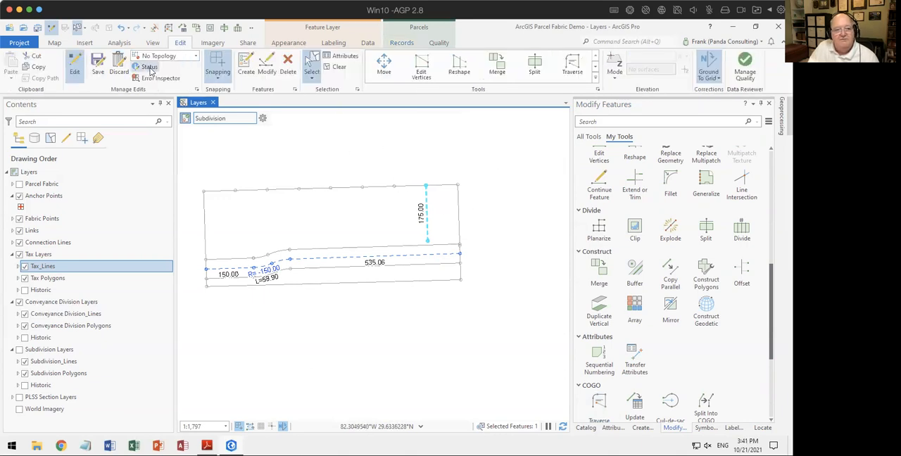
click(37, 67)
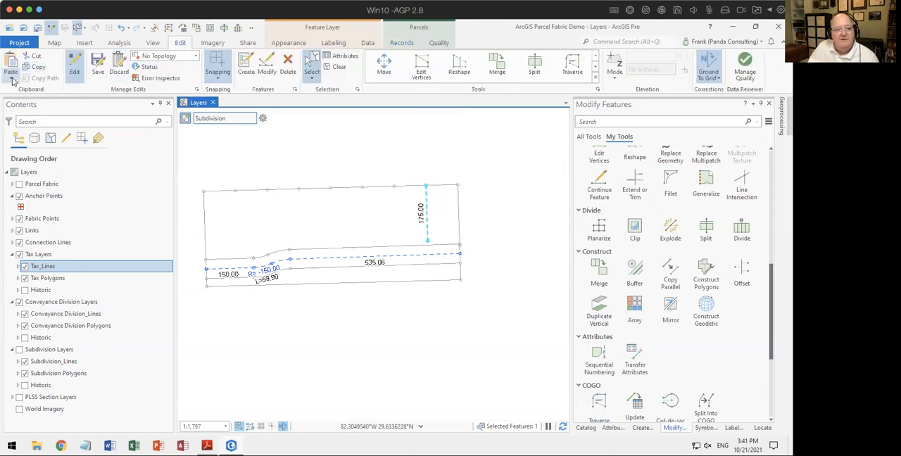
click(26, 90)
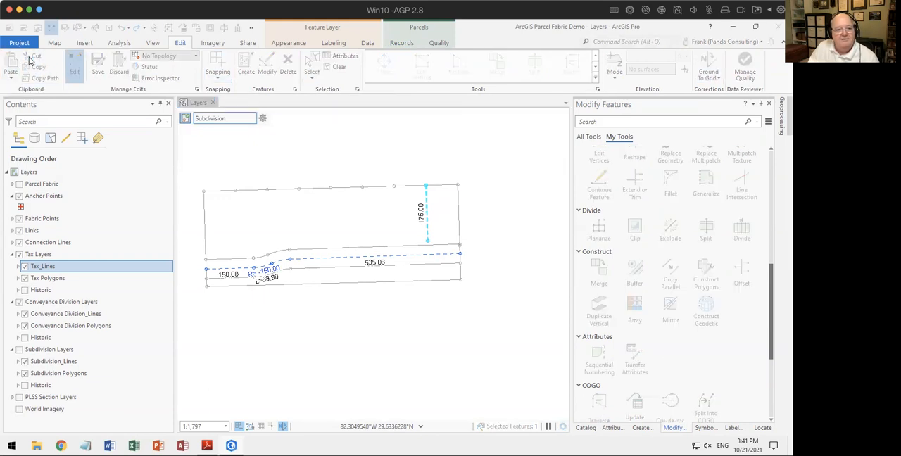
click(33, 58)
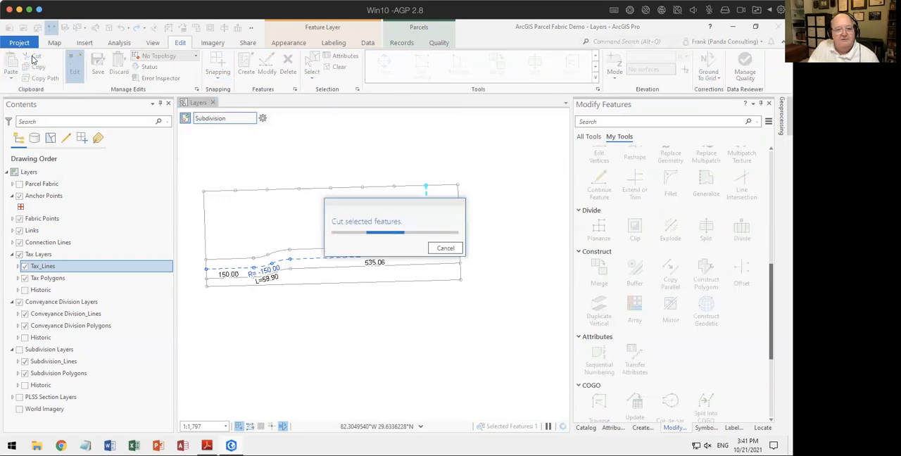
click(26, 93)
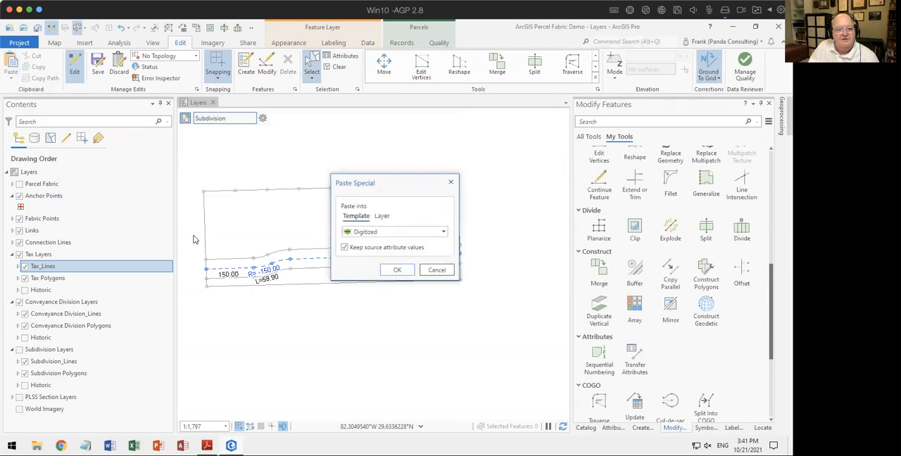
click(412, 232)
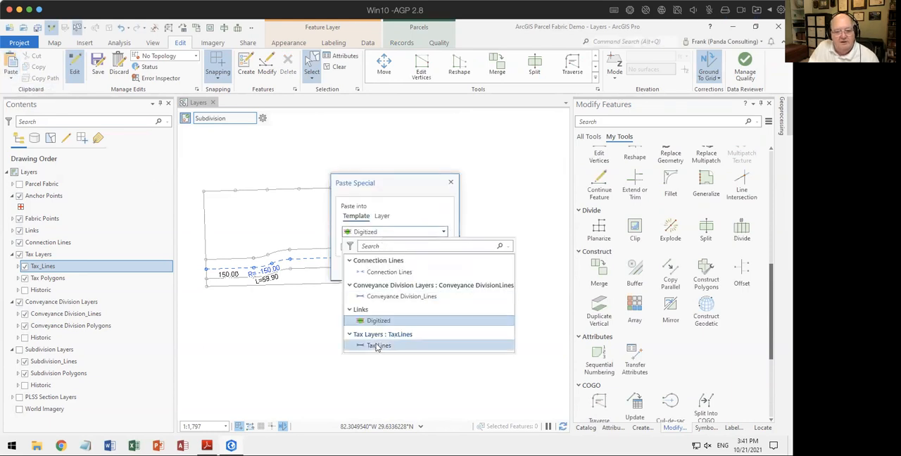
click(402, 297)
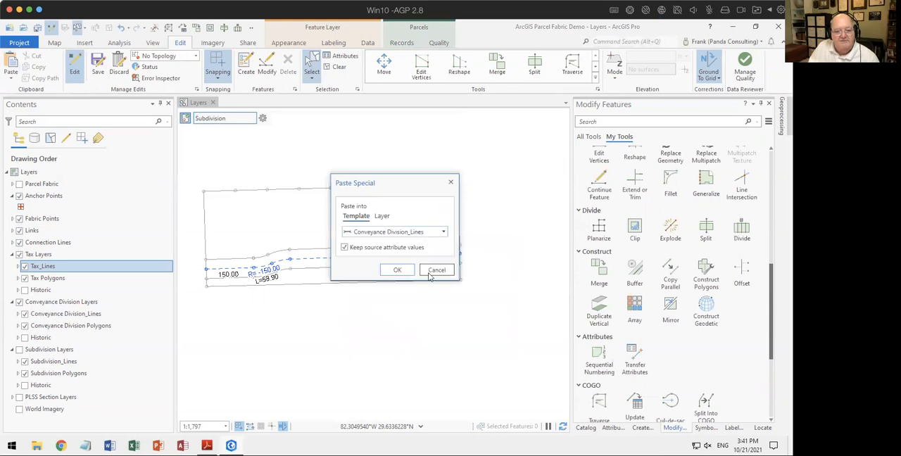
click(395, 272)
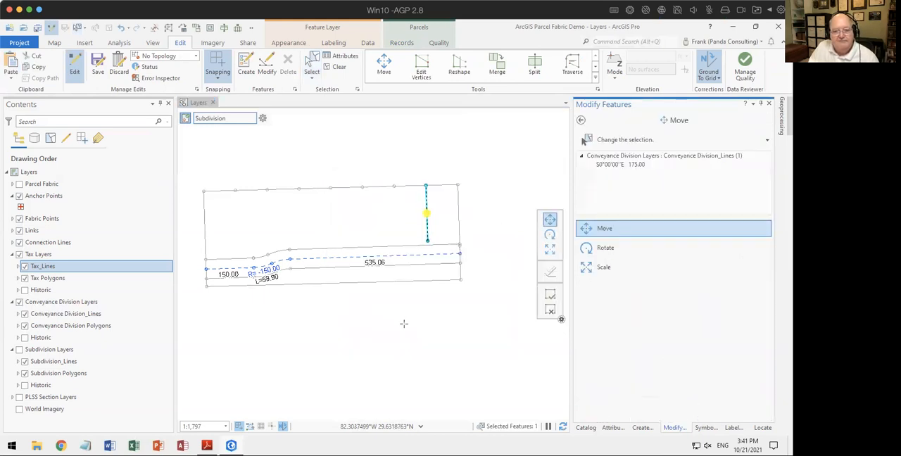
click(550, 309)
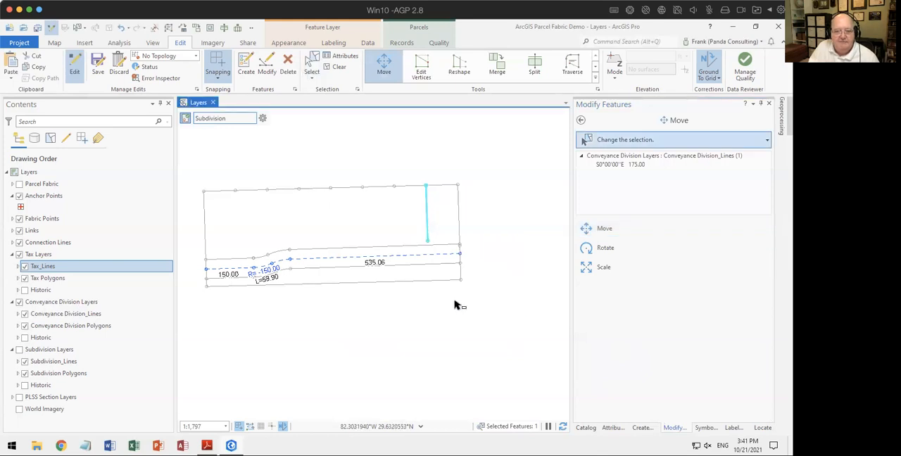
Step: Paste a second copy of the selected lot line into the Conveyance Division_Lines template, keeping source attribute values
drag(425, 206, 432, 210)
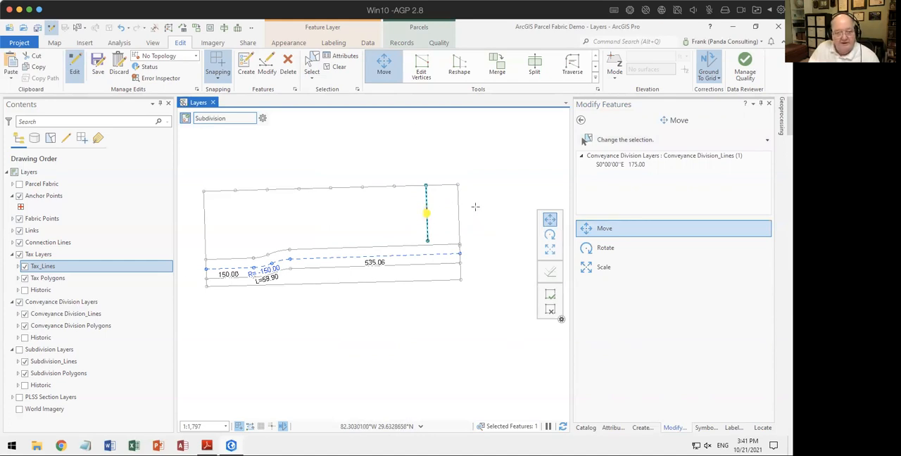
click(12, 81)
click(25, 92)
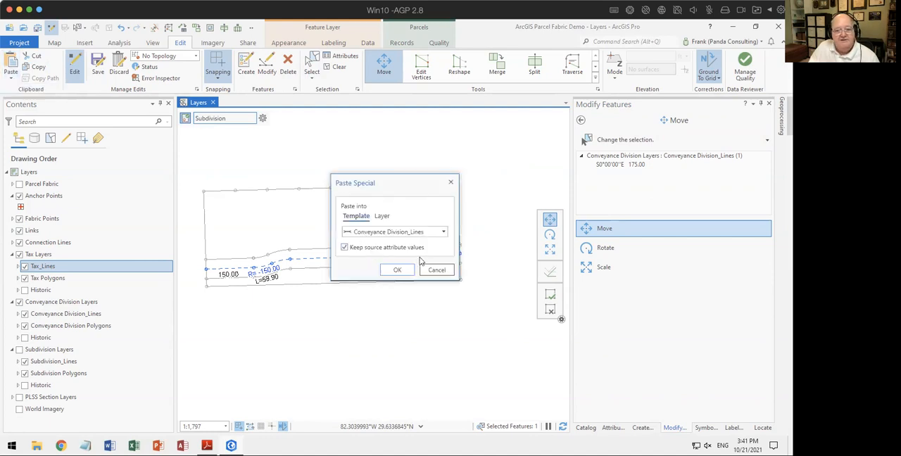
click(398, 270)
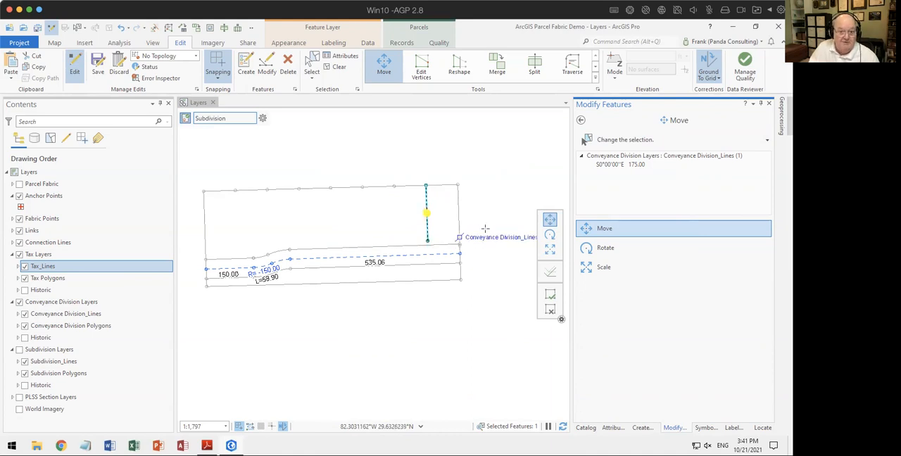
Step: Set the pasted line's north endpoint as its anchor and move it to the second interior division point from the east
click(427, 212)
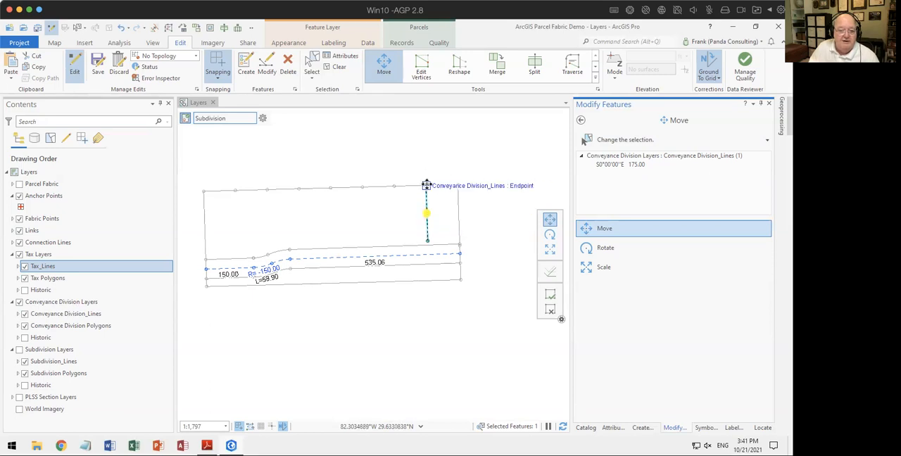
right_click(427, 177)
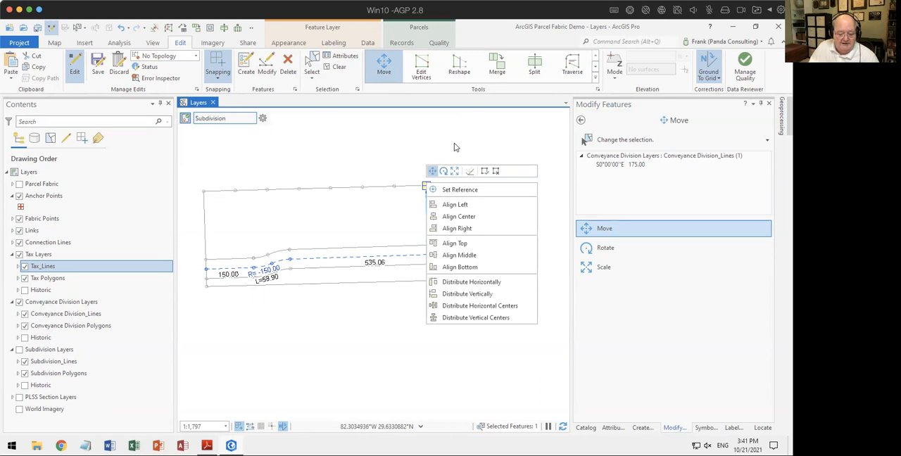
click(453, 143)
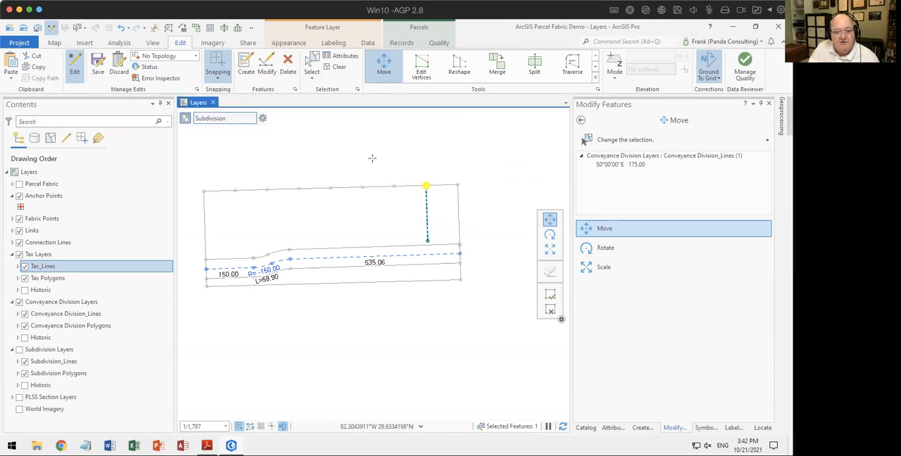
drag(426, 198, 396, 203)
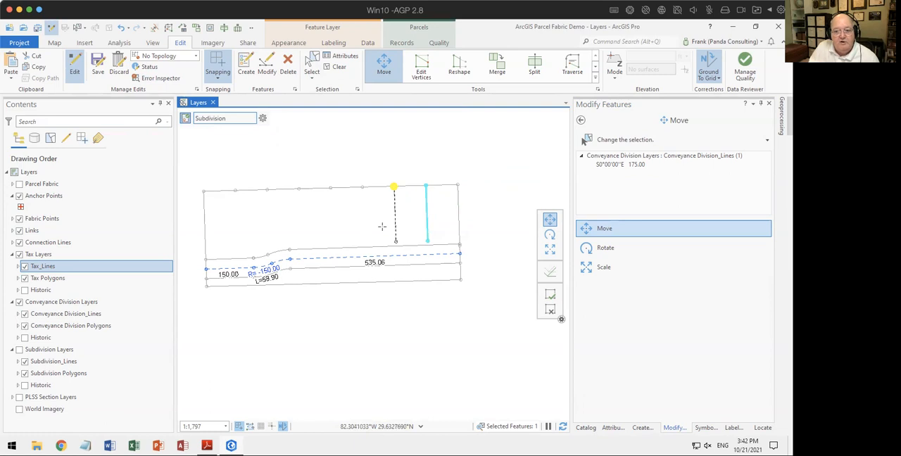
click(549, 295)
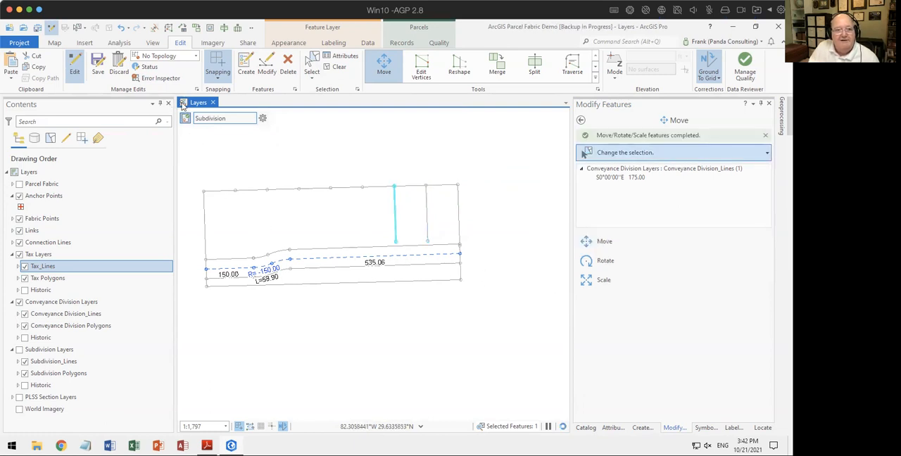
Step: Choose the ProCadastre topology and move a pasted lot line copy by its north endpoint to the third interior division point from the east
click(196, 56)
click(204, 117)
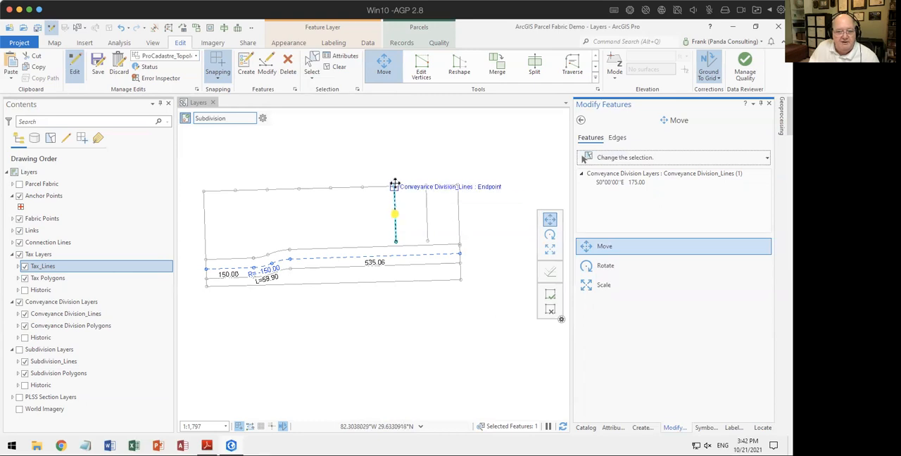
right_click(394, 185)
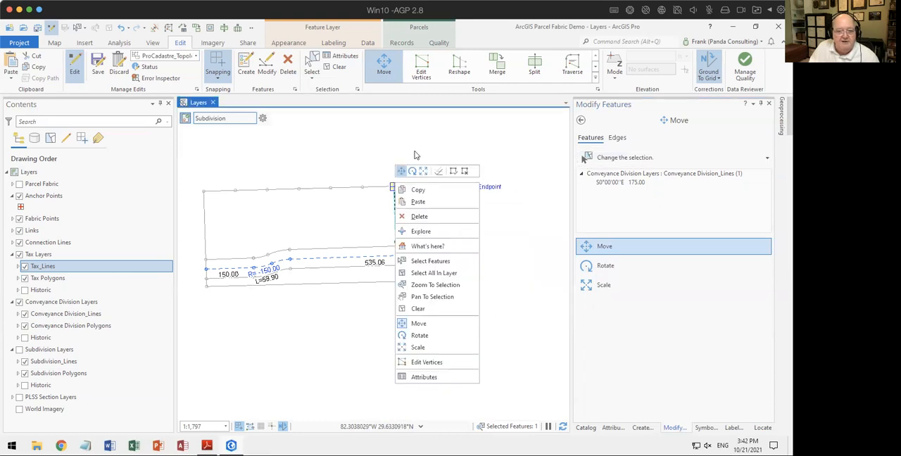
click(416, 155)
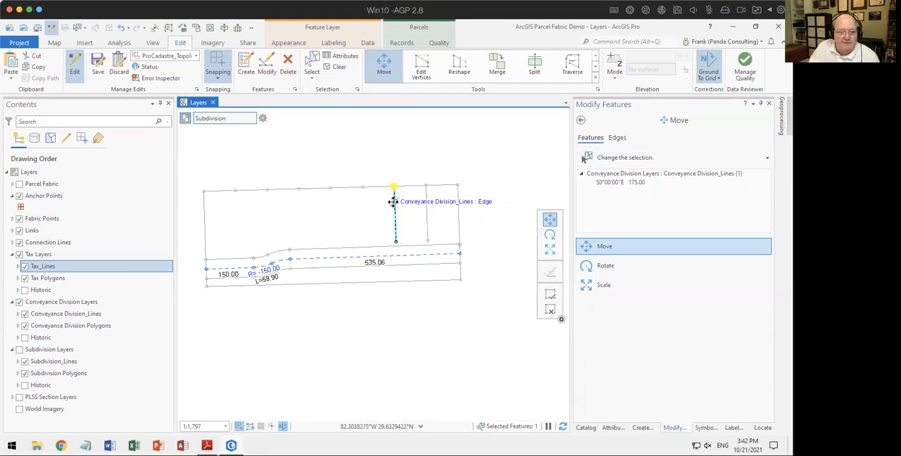
drag(394, 202, 361, 208)
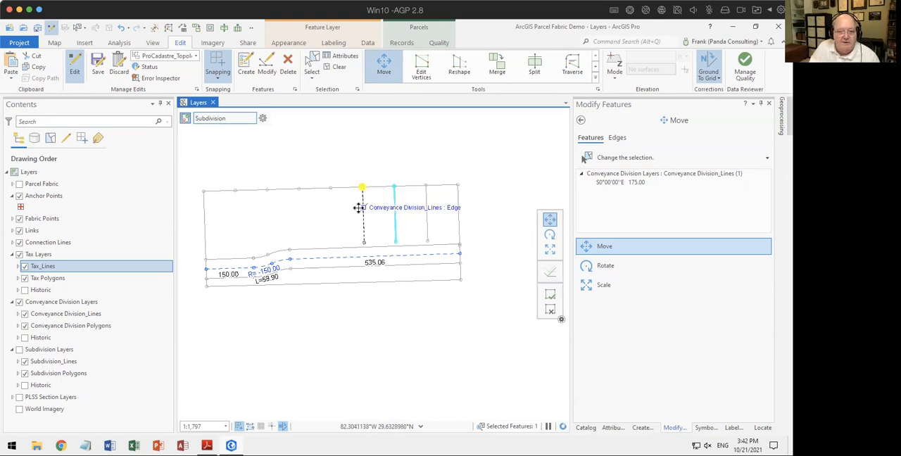
click(548, 297)
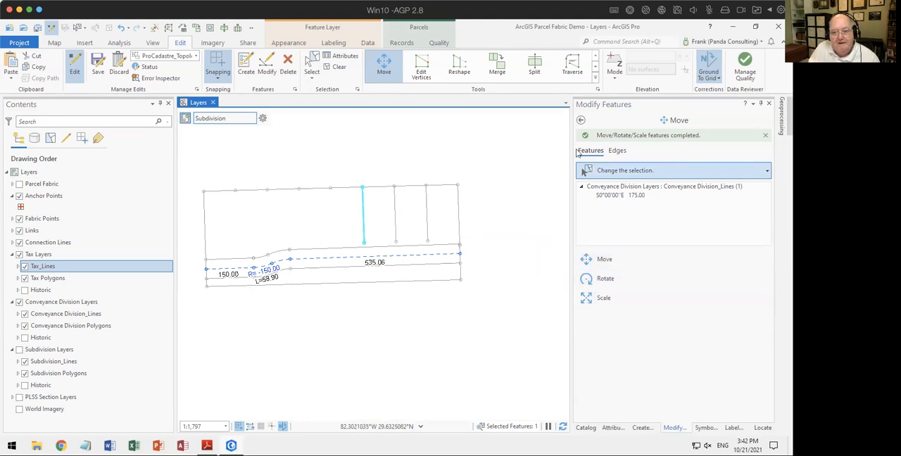
Step: Paste another lot line copy and move it by its north endpoint to the fourth interior division point from the east
click(581, 121)
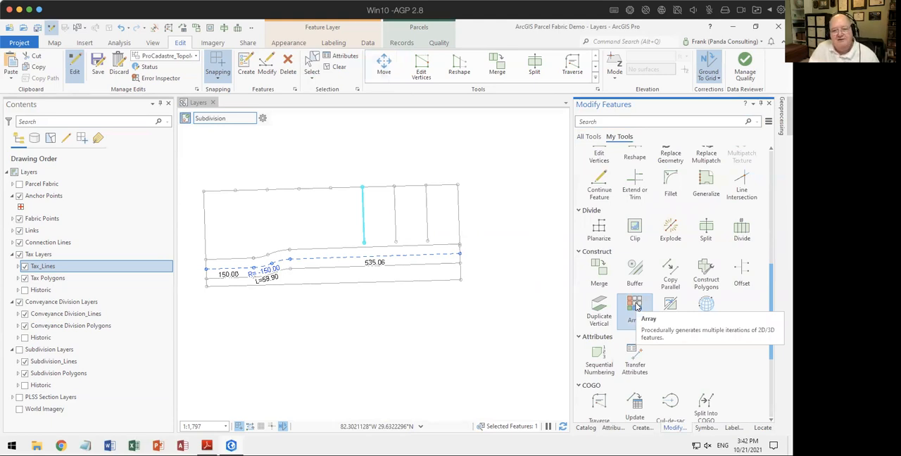
click(223, 71)
click(311, 65)
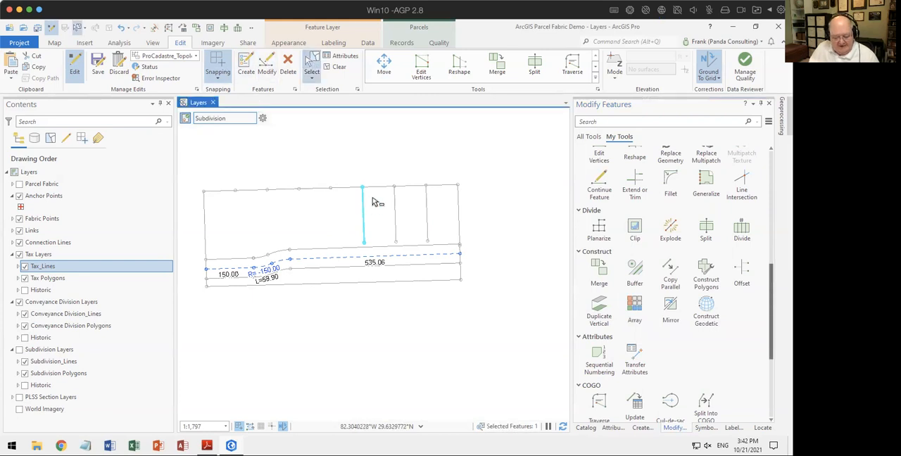
key(m)
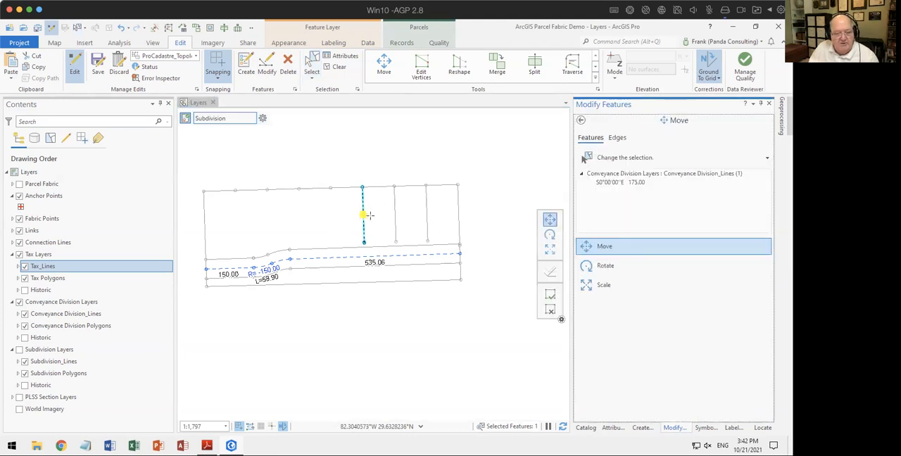
drag(362, 214, 328, 206)
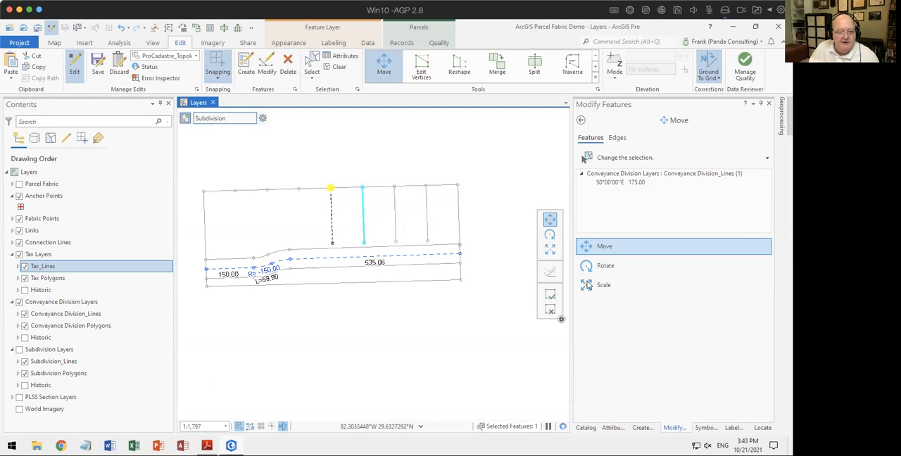
click(550, 293)
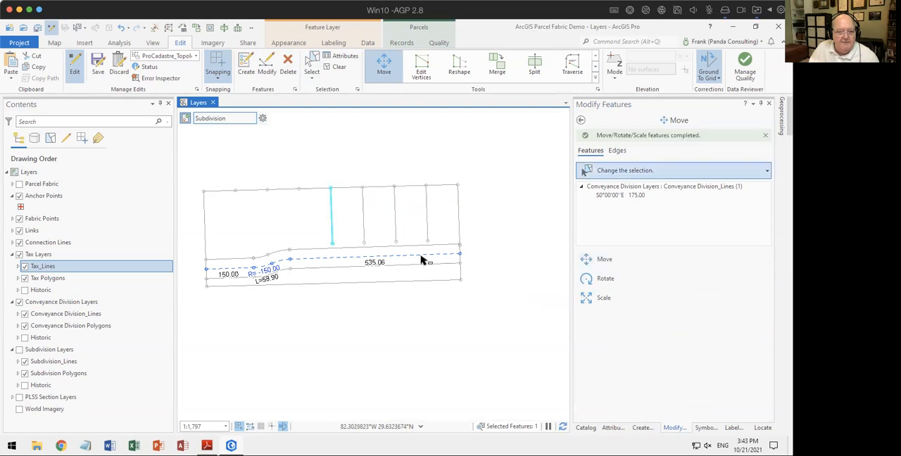
Step: Paste three more lot line copies and move them by their north endpoints to the fifth, sixth and seventh interior division points from the east
click(330, 219)
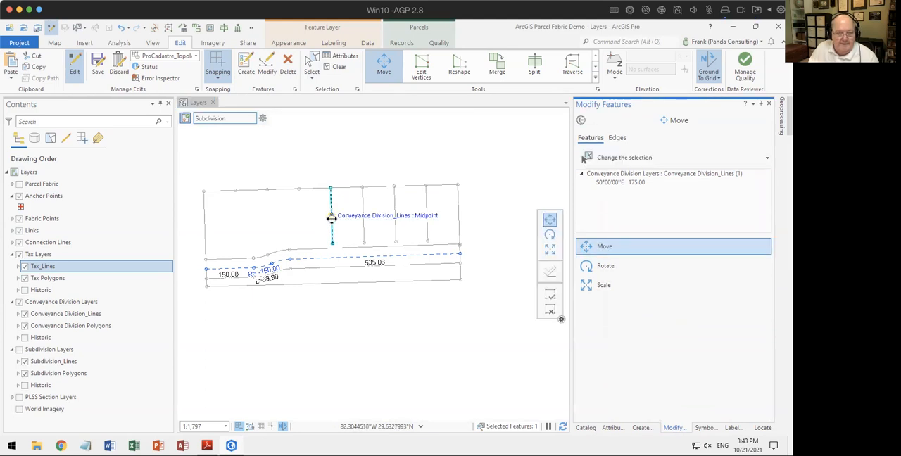
mouse_move(331, 215)
mouse_down()
mouse_move(330, 188)
mouse_move(300, 205)
mouse_up()
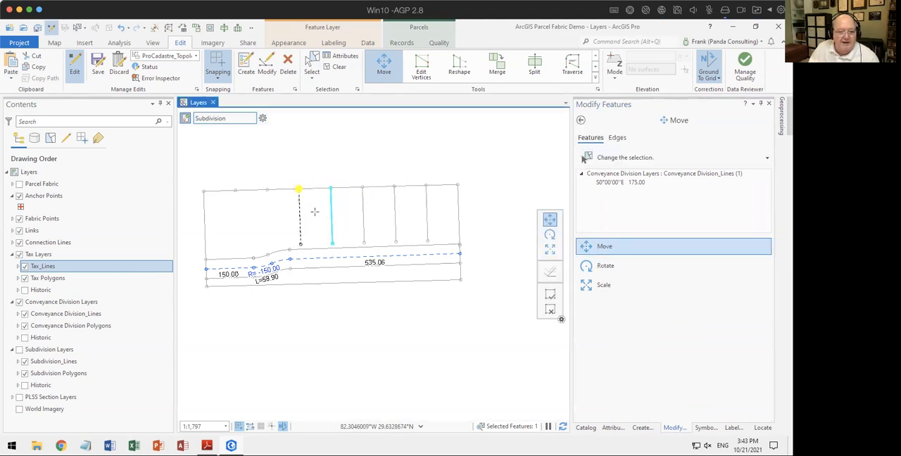
click(549, 272)
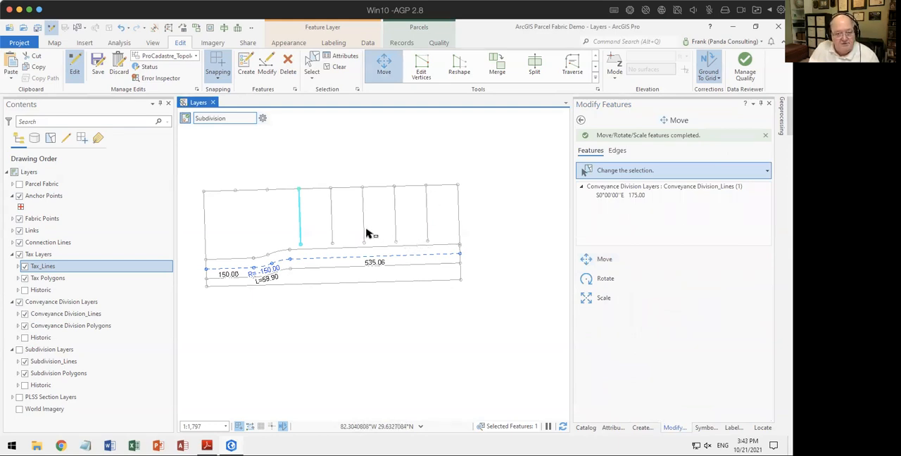
click(299, 218)
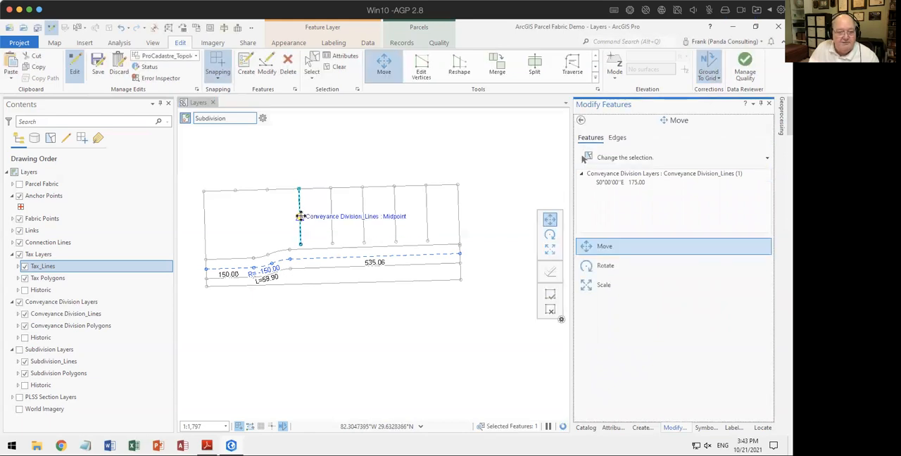
drag(301, 203, 268, 209)
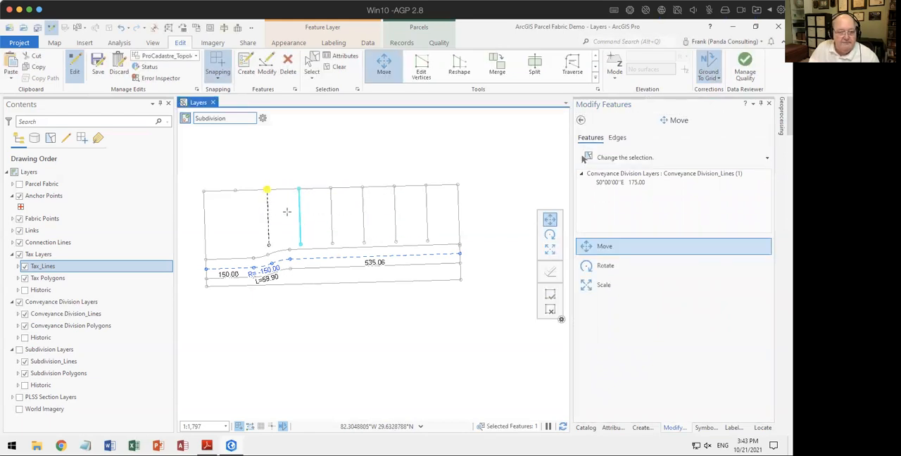
click(549, 294)
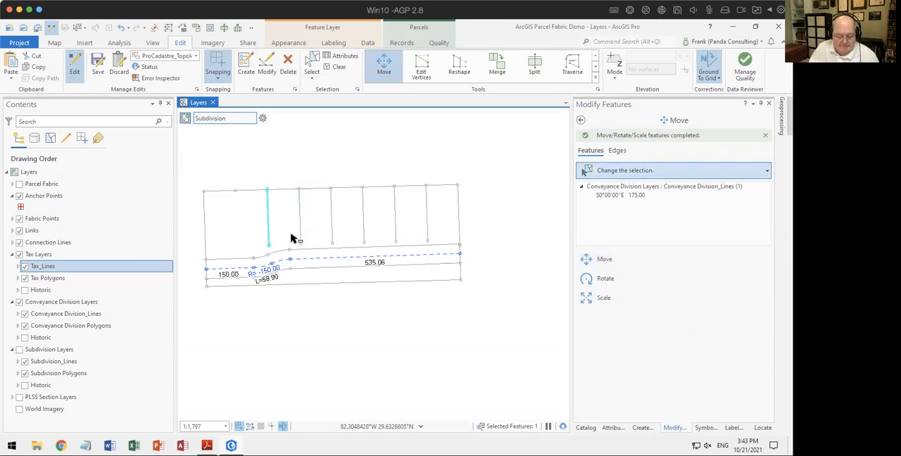
key(m)
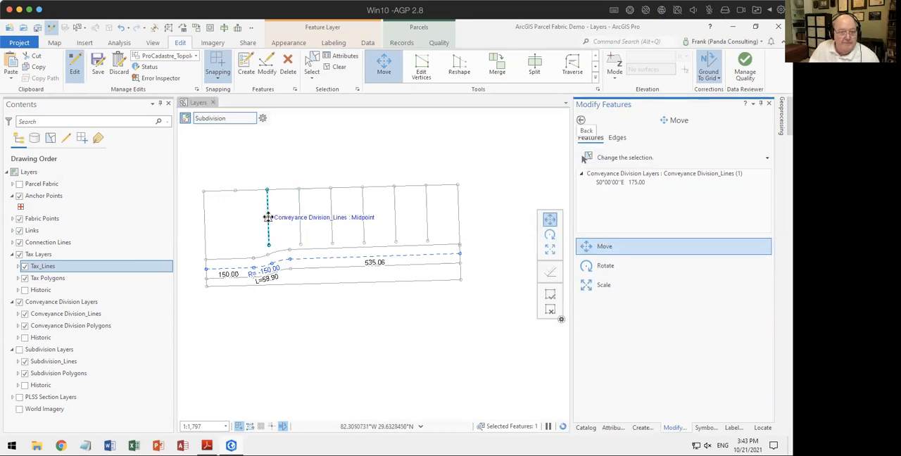
drag(265, 207, 235, 209)
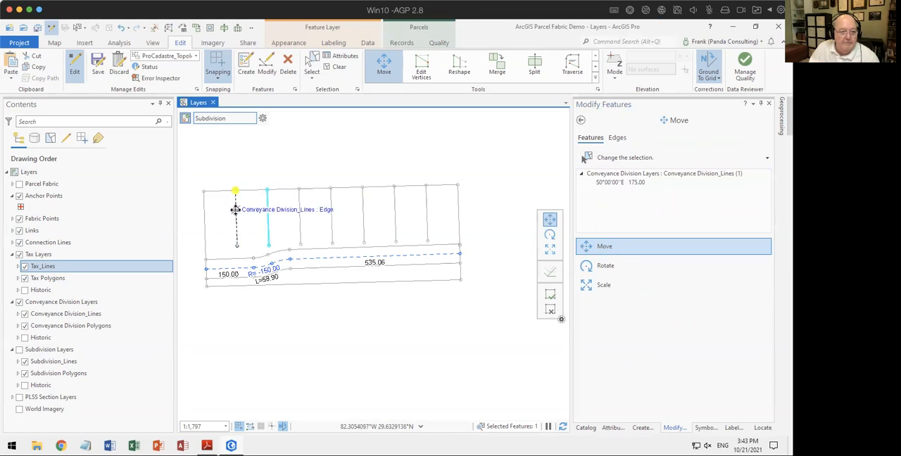
click(544, 294)
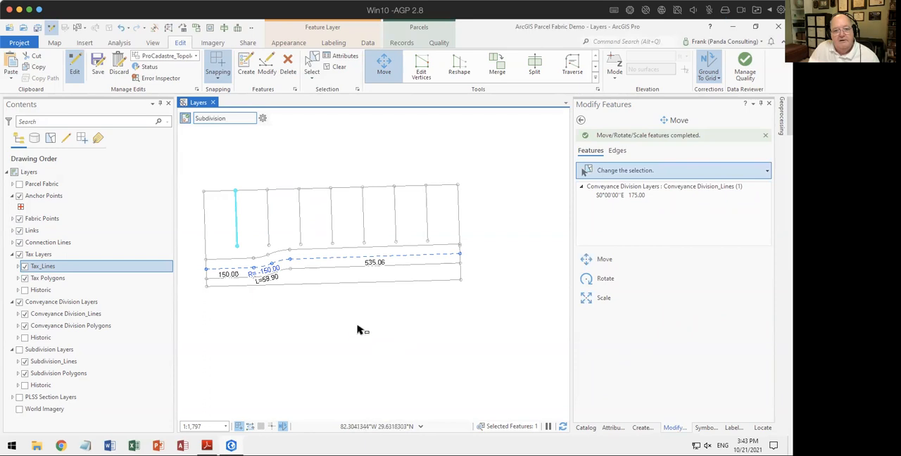
Step: Use Extend or Trim to extend the three easternmost interior lot lines south to the road's northern line
click(587, 427)
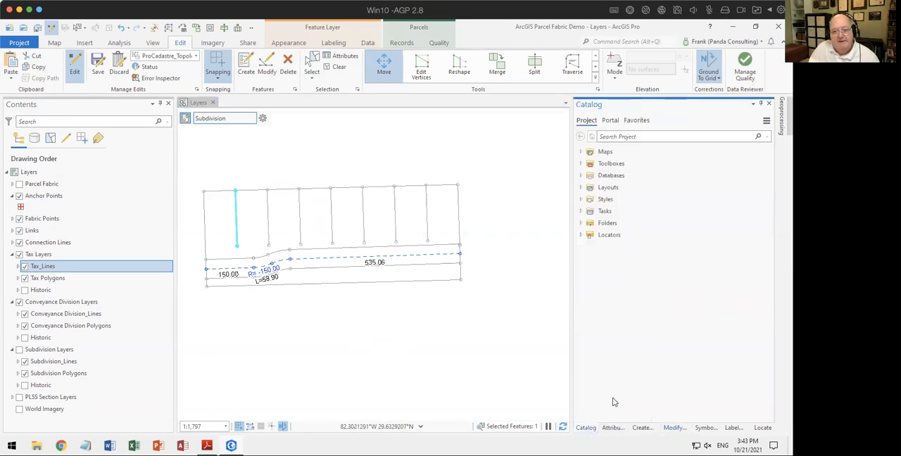
click(673, 428)
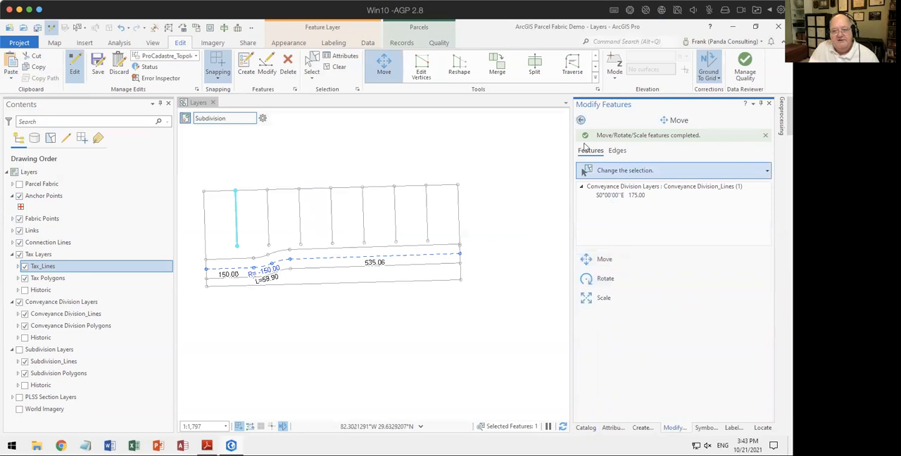
click(579, 121)
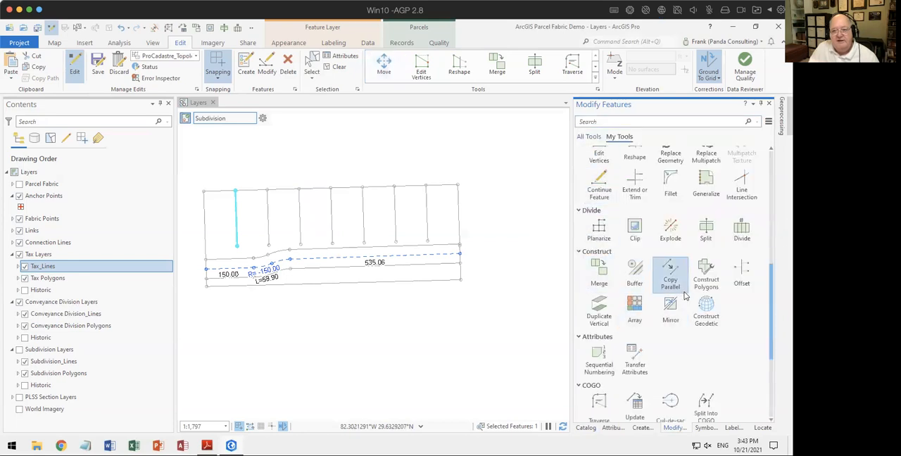
click(634, 185)
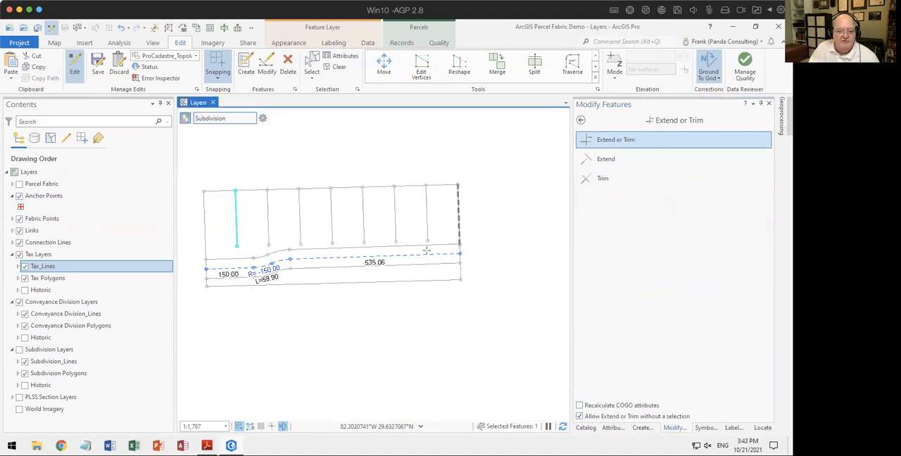
scroll(427, 249, up, 3)
scroll(426, 249, up, 2)
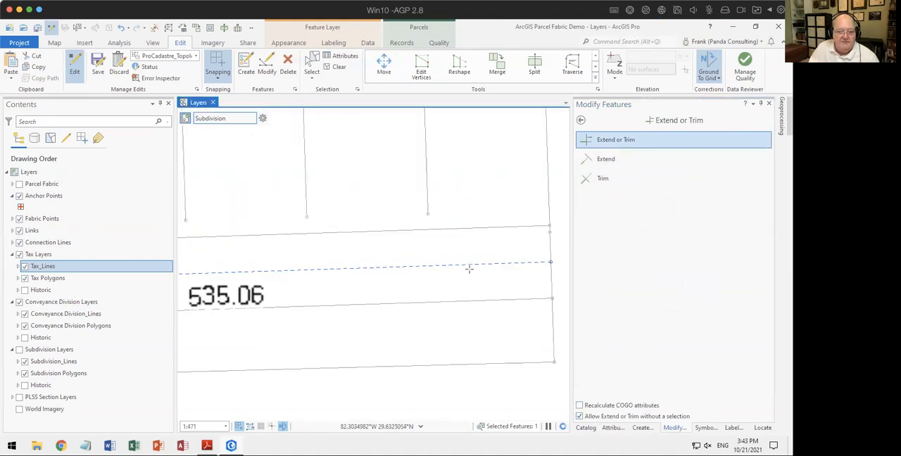
click(428, 213)
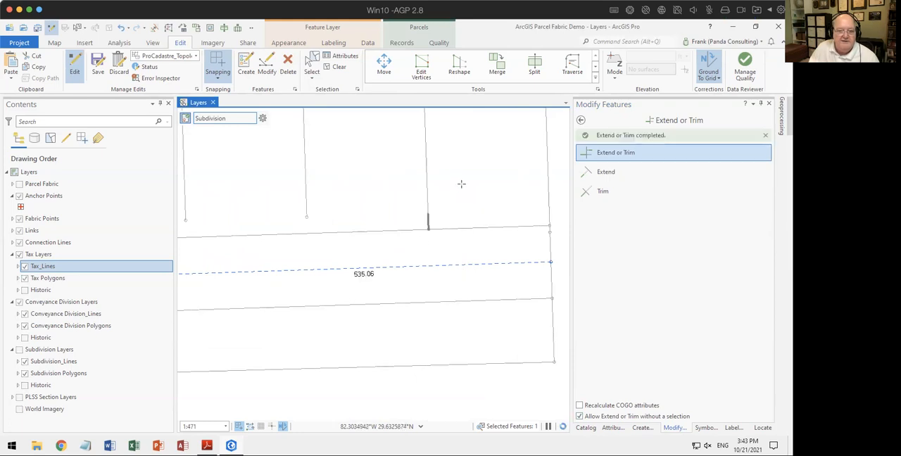
click(290, 224)
click(185, 220)
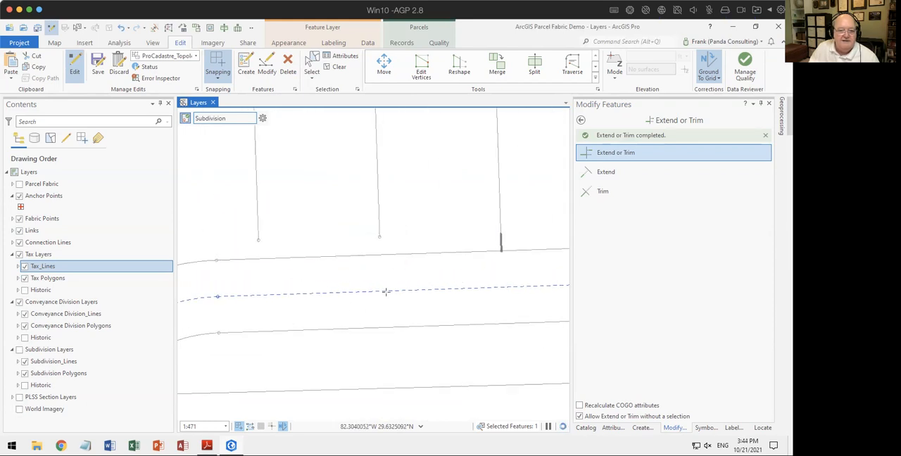
Step: Extend the remaining four interior lot lines to the road's northern line and clear the selection
click(495, 203)
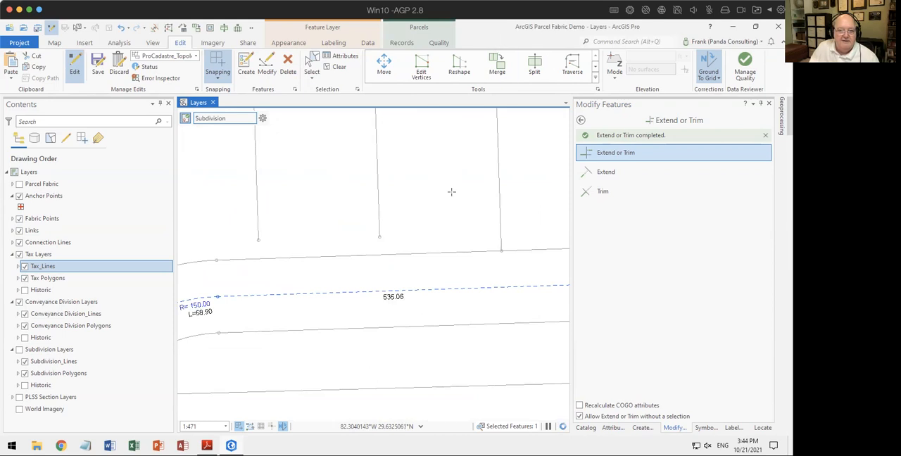
click(379, 237)
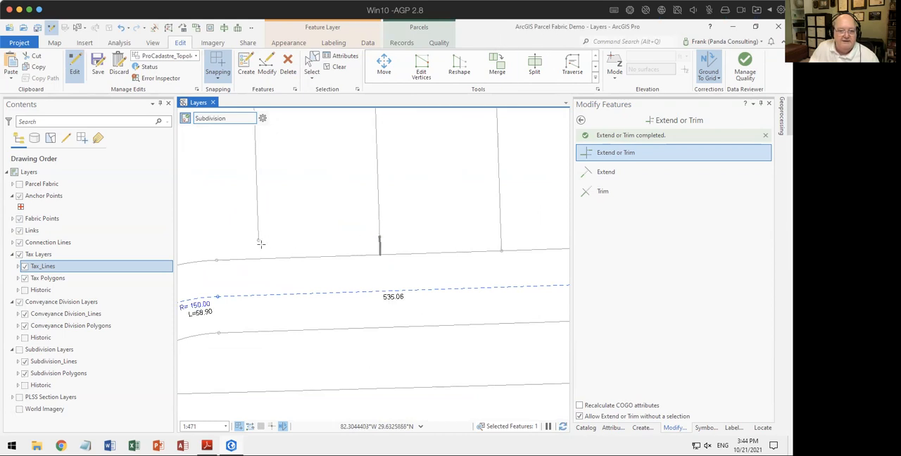
click(258, 240)
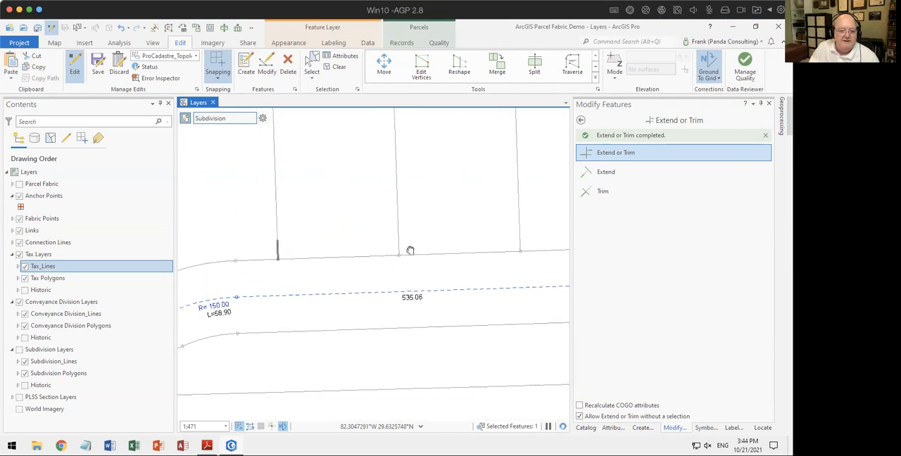
click(370, 239)
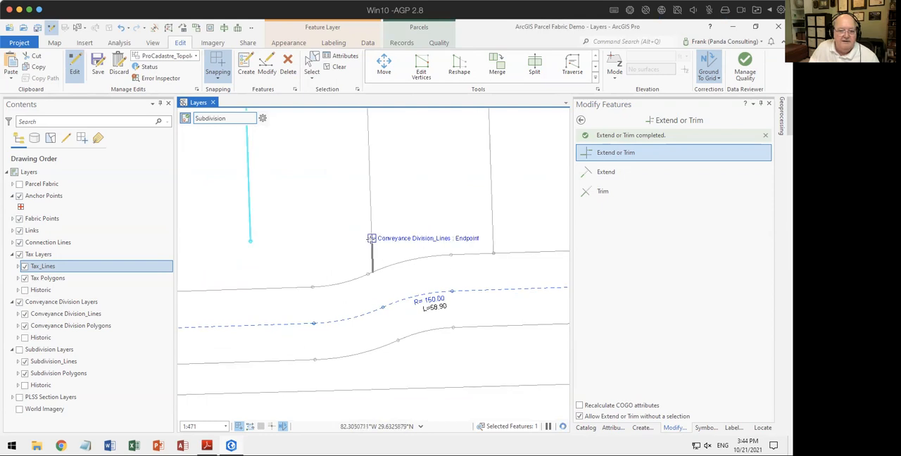
click(250, 241)
scroll(337, 294, down, 3)
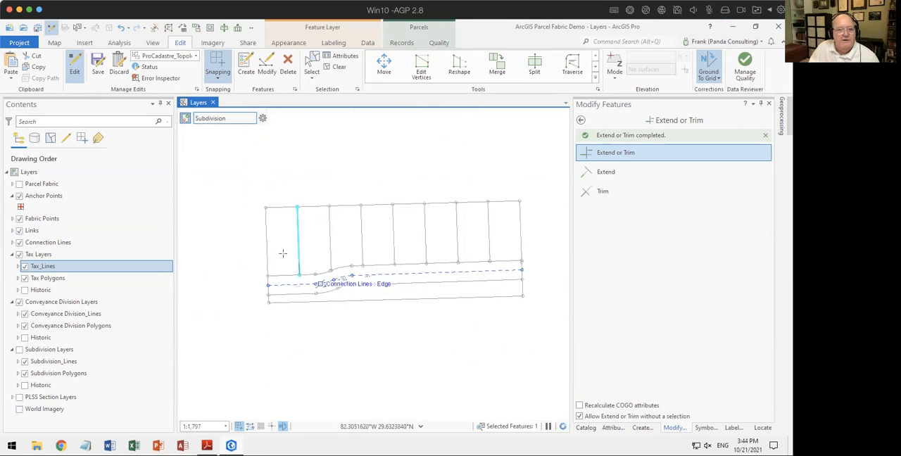
click(336, 68)
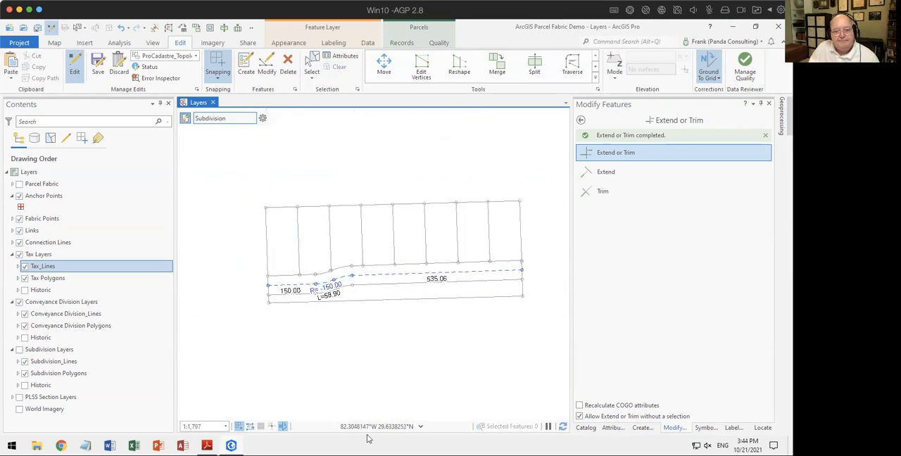
Step: Select segments of the road's northern line to examine where it is split, and deselect them
click(311, 70)
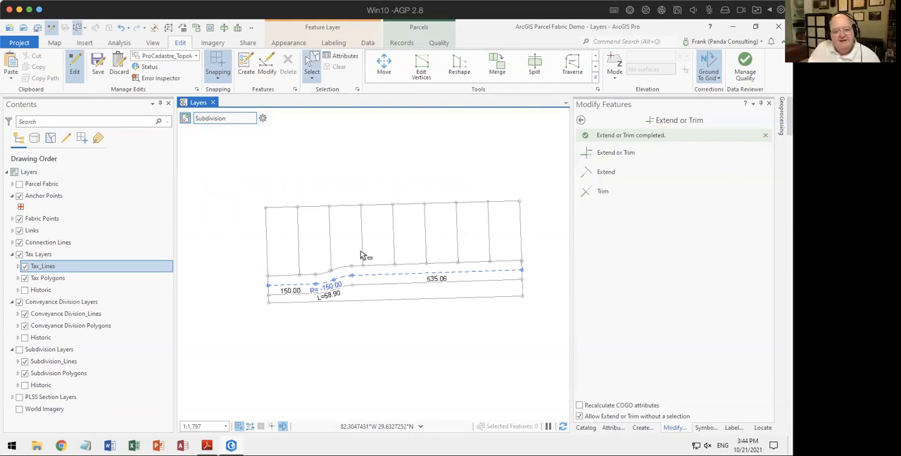
click(288, 276)
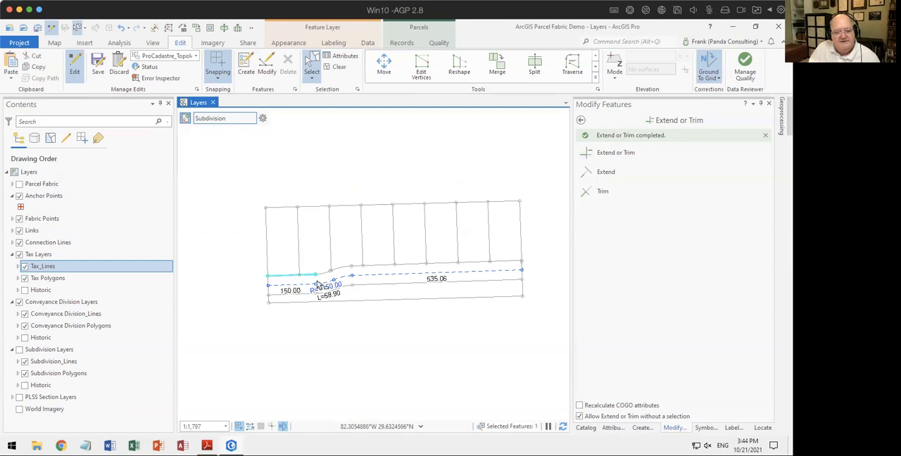
click(384, 270)
click(389, 337)
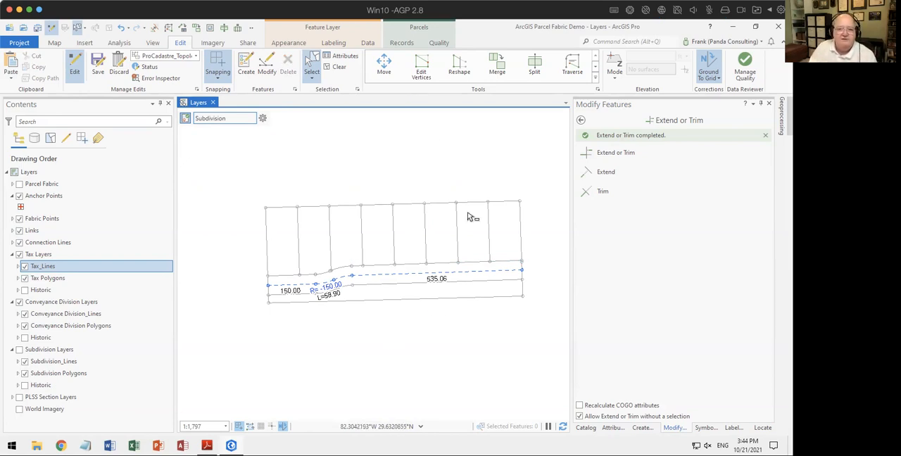
Step: Try creating parcel seeds in the enclosed lots and road area, and undo their creation
click(401, 42)
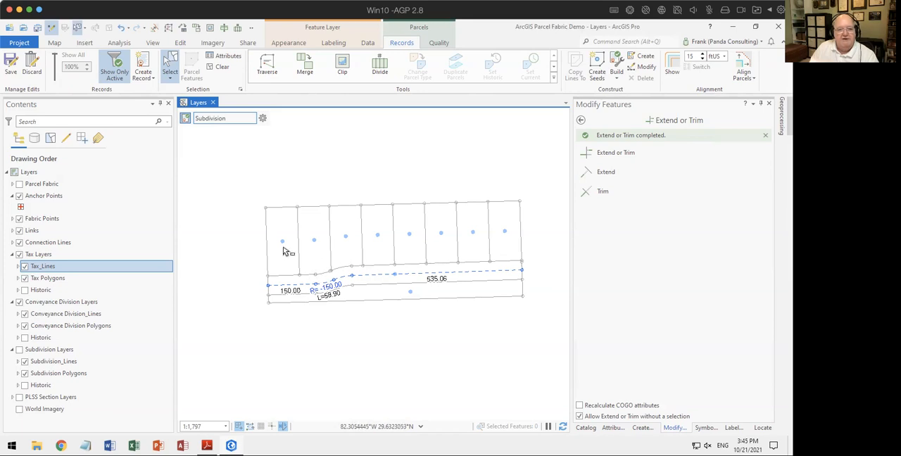
click(121, 28)
Step: Select all the lot, boundary and road lines, start Planarize, and review its list of selected features
drag(234, 179, 549, 324)
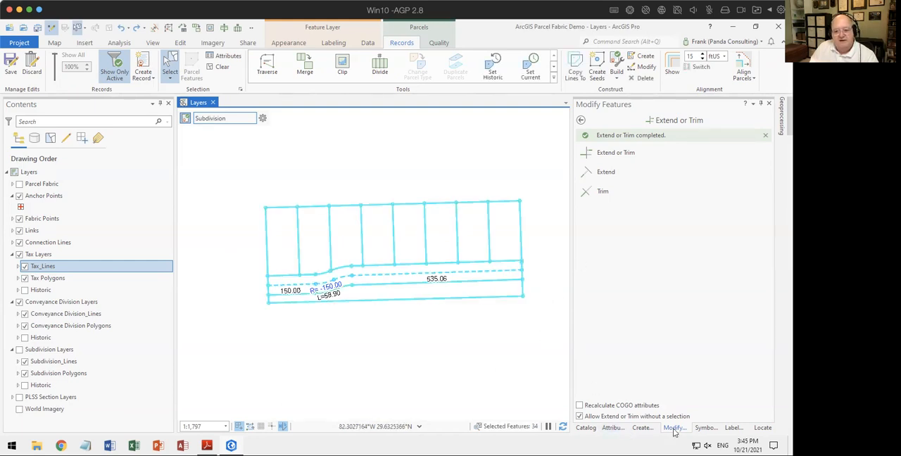
click(581, 120)
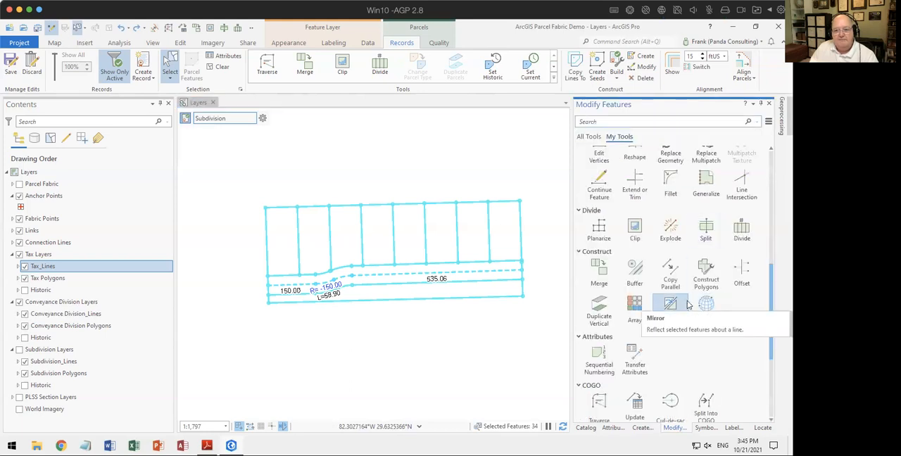
click(599, 227)
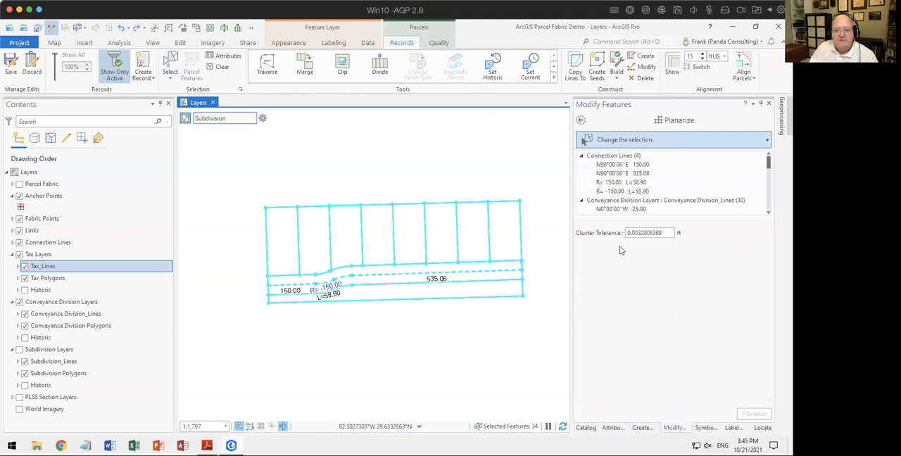
scroll(672, 177, down, 4)
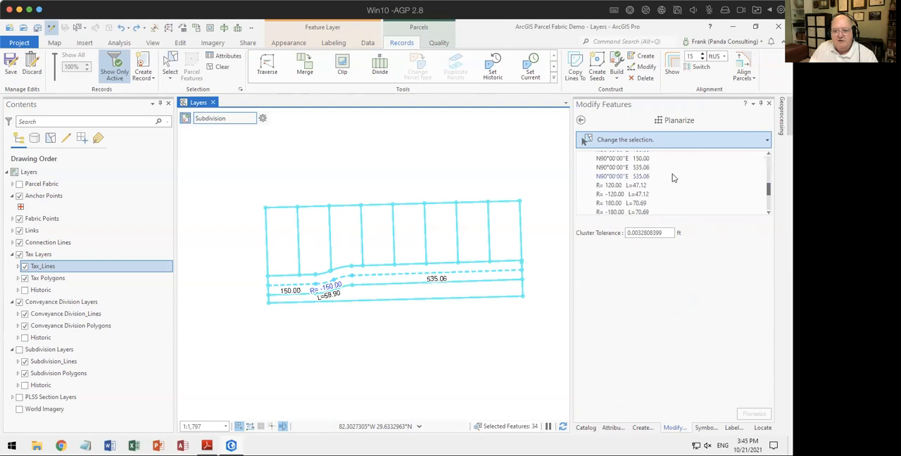
scroll(672, 178, down, 3)
scroll(672, 177, up, 8)
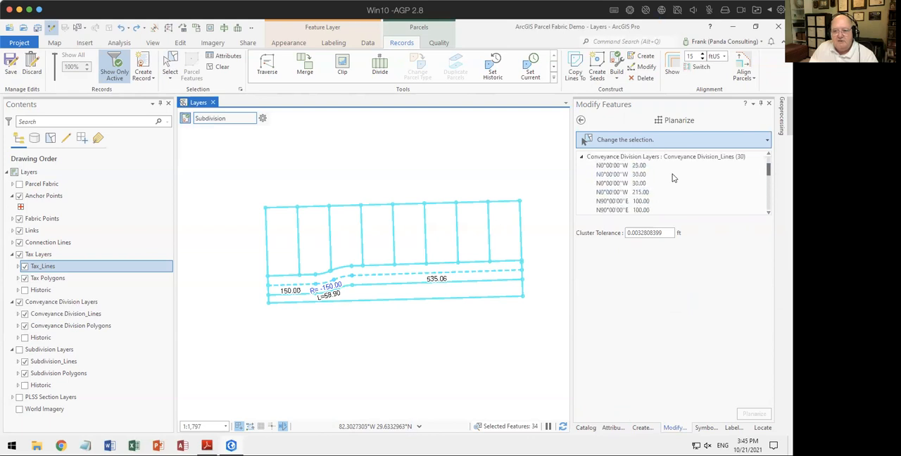
click(156, 28)
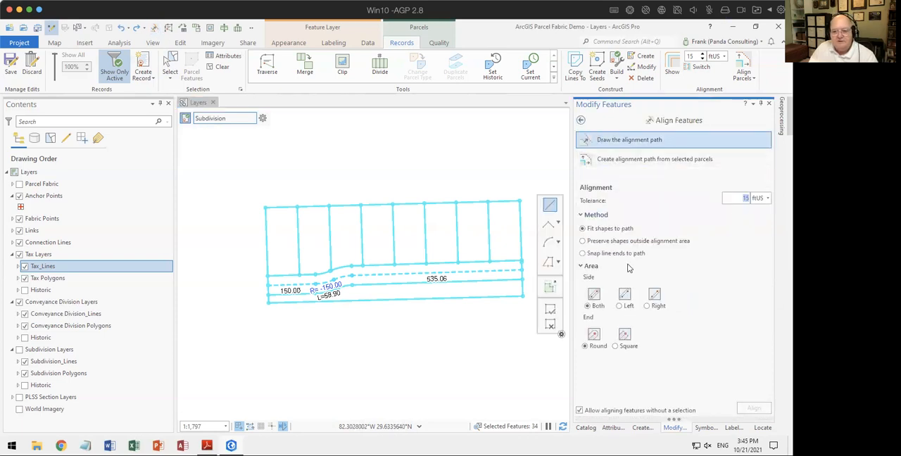
click(581, 120)
click(597, 232)
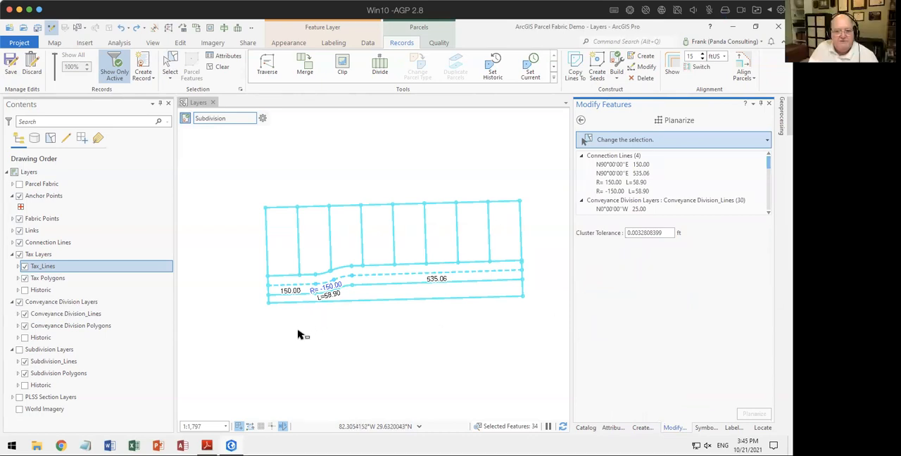
Step: Collapse the Planarize selection list to its layer headings and highlight the Conveyance Division Layers group in the layer tree
click(581, 156)
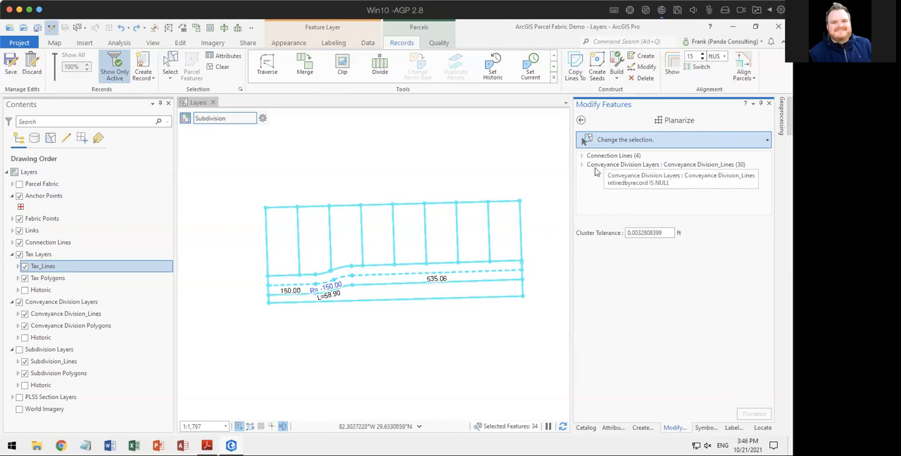
click(44, 307)
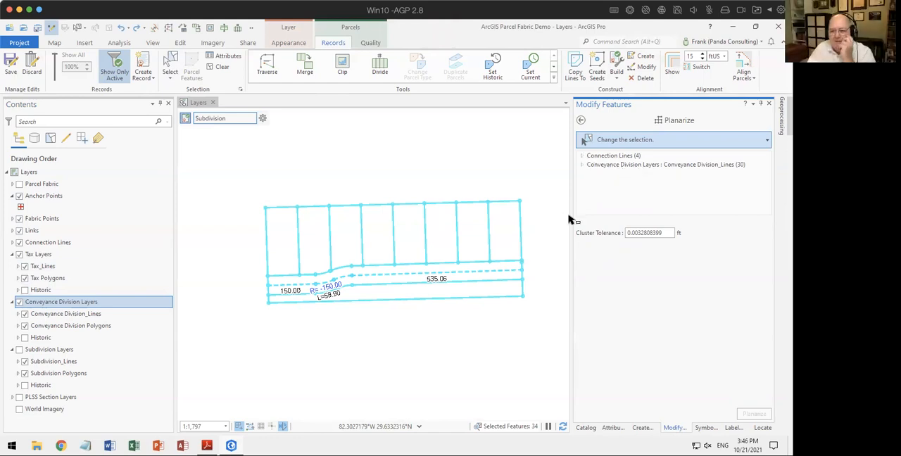
Step: Drop the Connection Lines from the selection, planarize the remaining Conveyance Division lines, and review the list of resulting lines
right_click(607, 159)
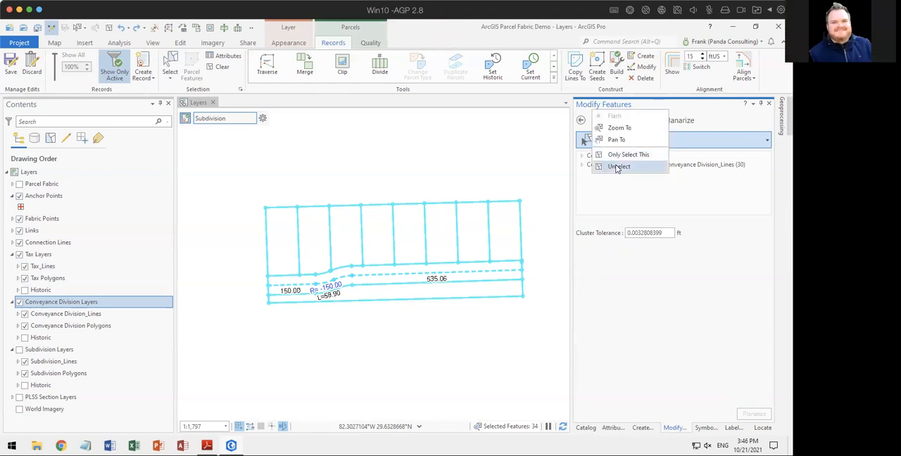
click(616, 169)
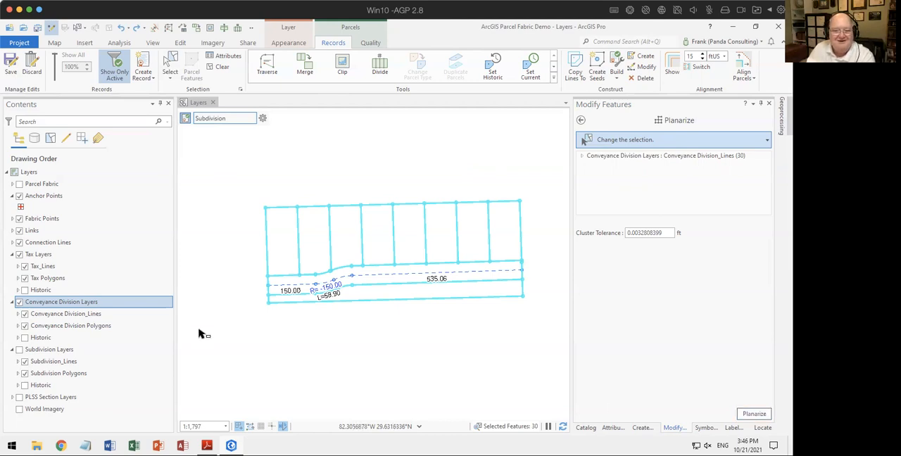
click(753, 414)
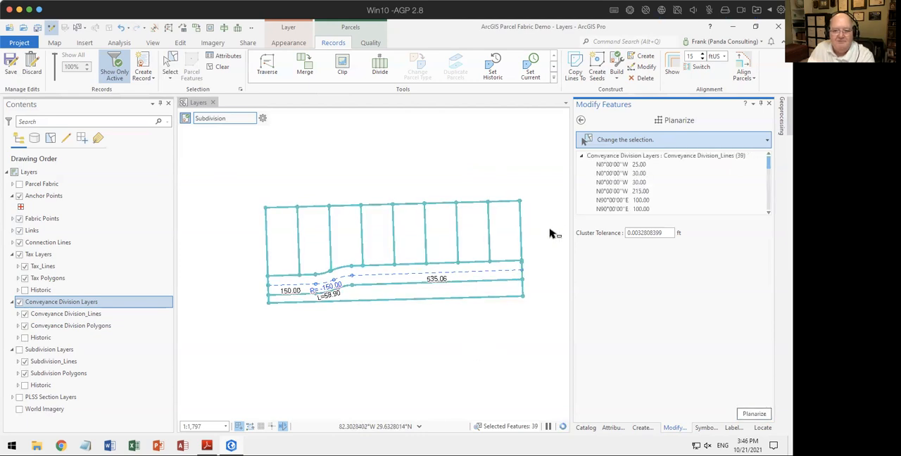
scroll(668, 180, down, 5)
scroll(671, 181, down, 8)
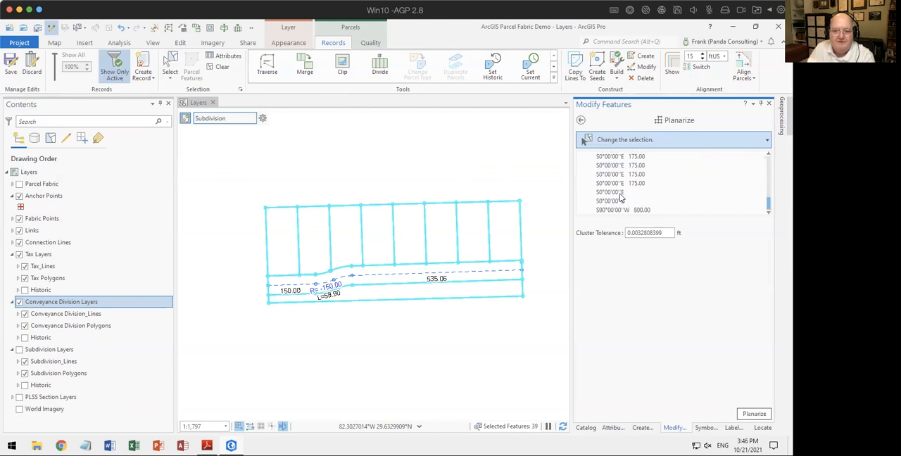
Step: Clear the selection, select segments of the road's northern line to check how it is split, and deselect them
click(442, 357)
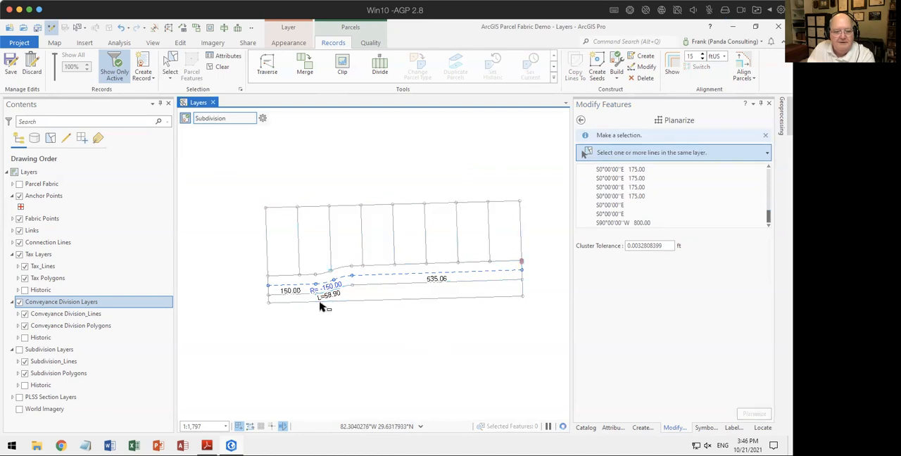
click(378, 266)
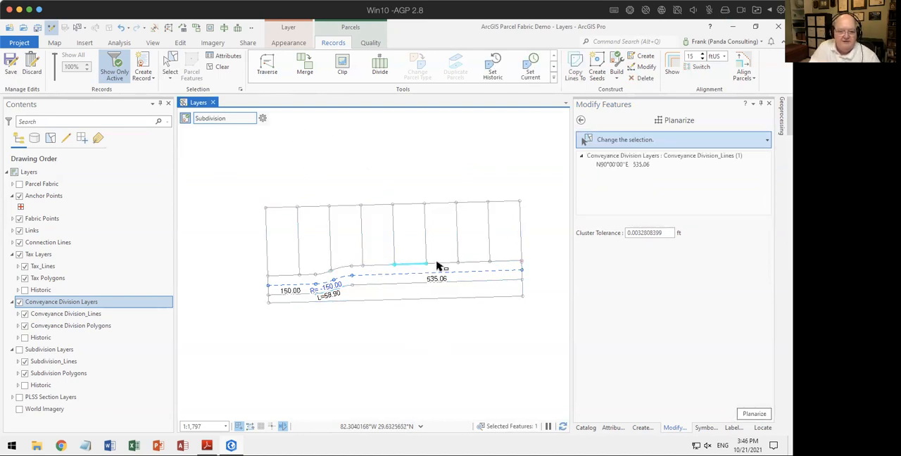
click(447, 196)
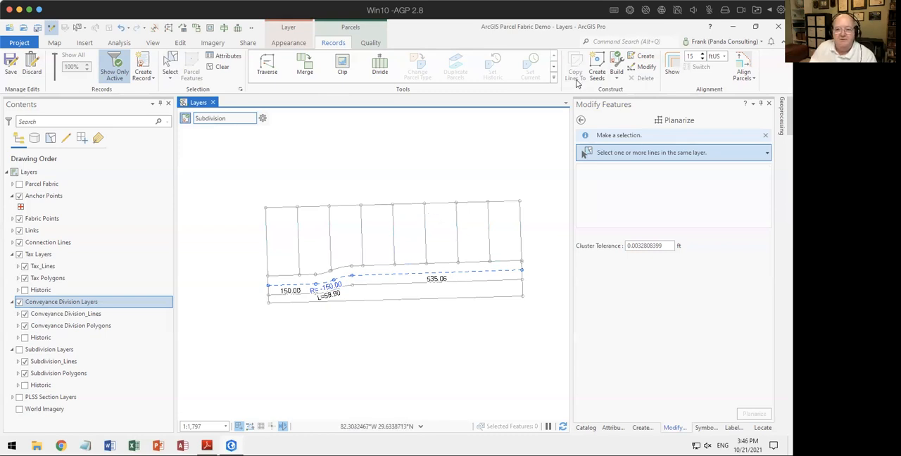
Step: Create parcel seeds in the enclosed lots, road and southern strip and build them into parcels
click(597, 63)
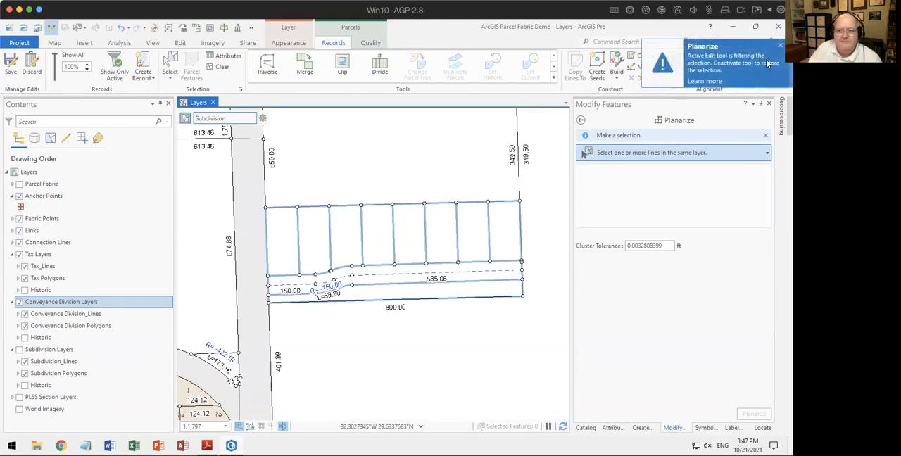
click(779, 44)
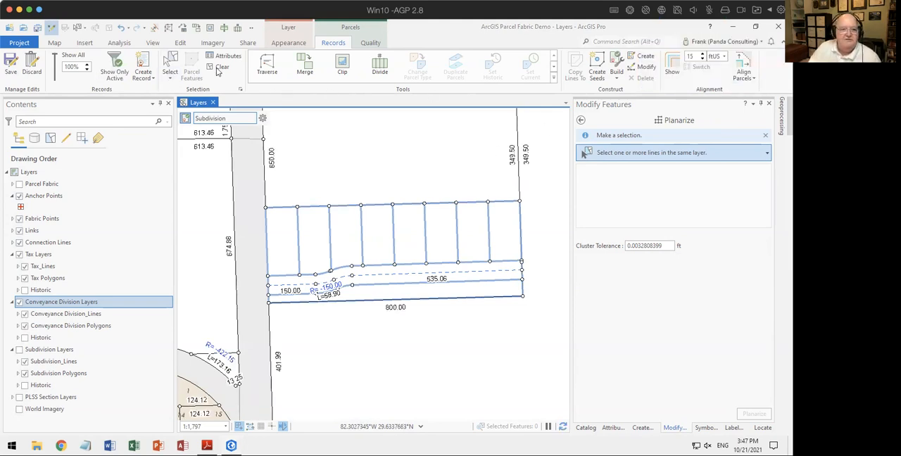
Step: Select all features in the active Subdivision record and list them with their attributes
click(611, 428)
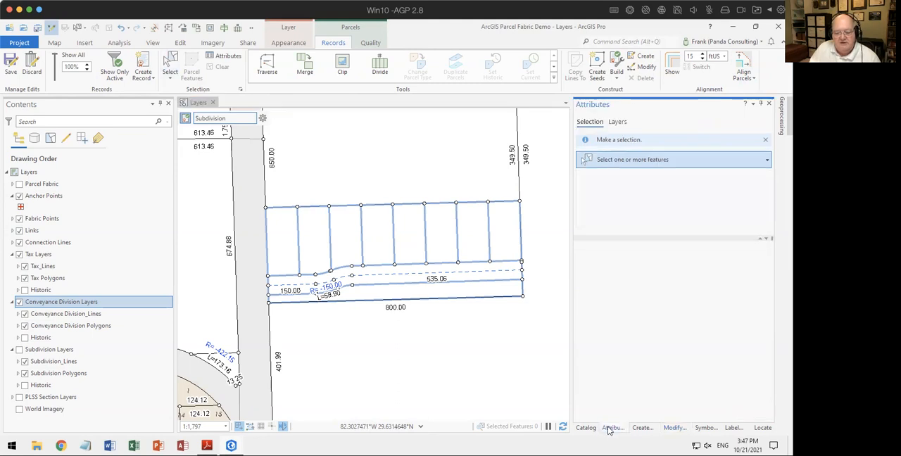
click(262, 120)
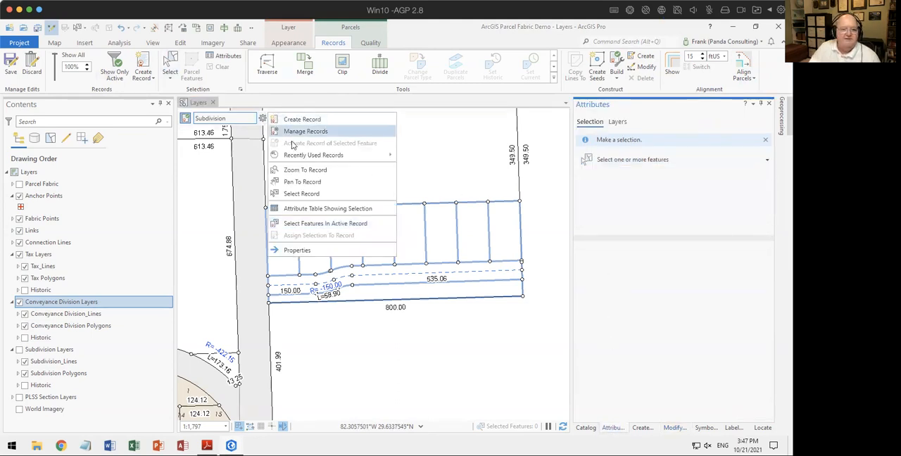
click(310, 225)
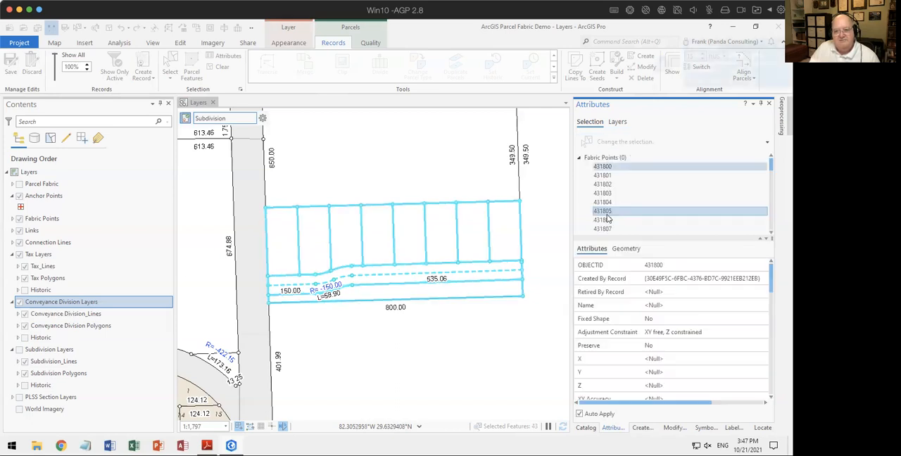
right_click(600, 159)
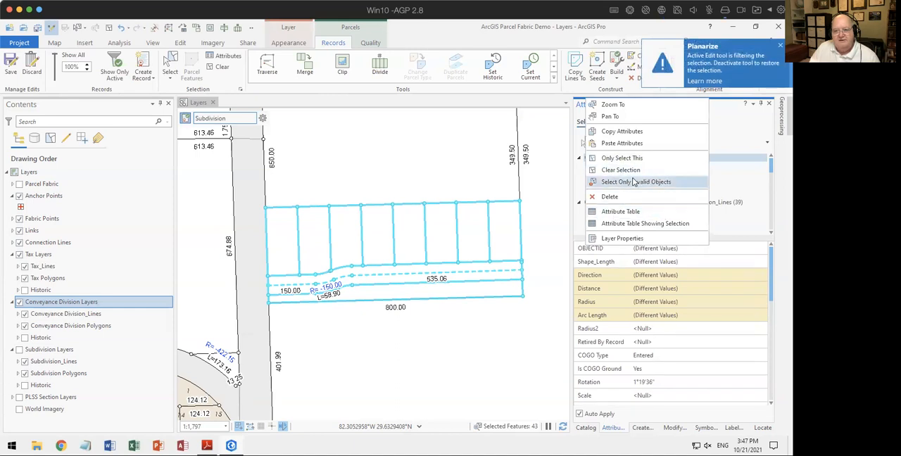
click(739, 138)
Step: Limit the selection to the Conveyance Division Polygons
scroll(722, 195, down, 8)
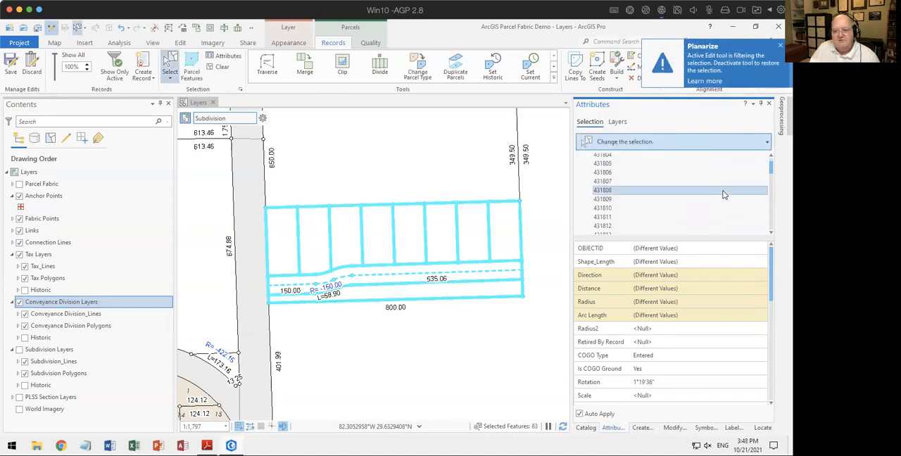
scroll(724, 189, down, 3)
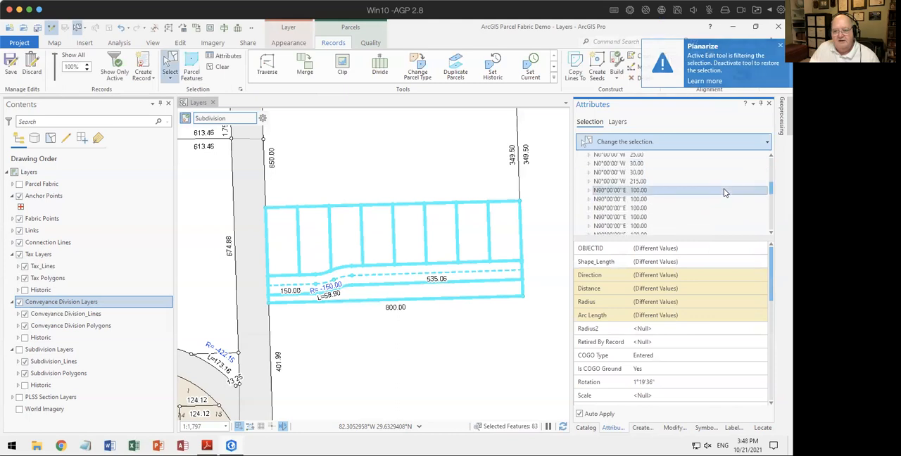
scroll(725, 188, up, 3)
scroll(726, 188, down, 2)
scroll(726, 191, down, 6)
scroll(728, 193, down, 3)
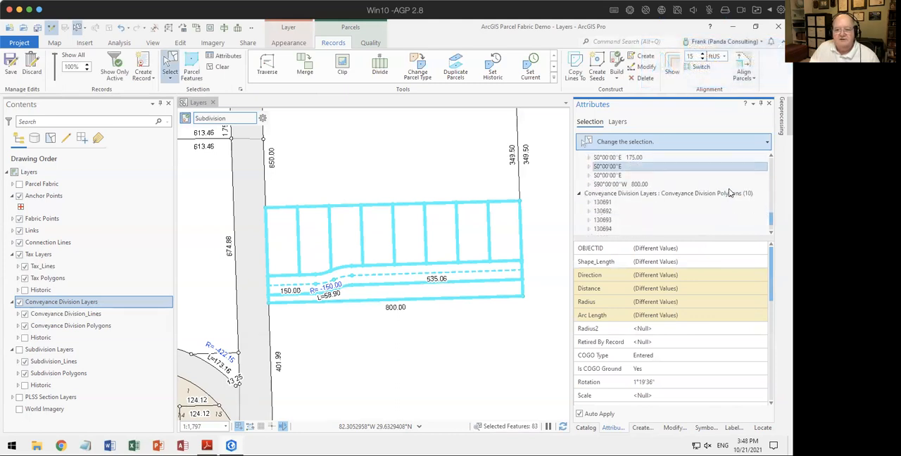
right_click(655, 171)
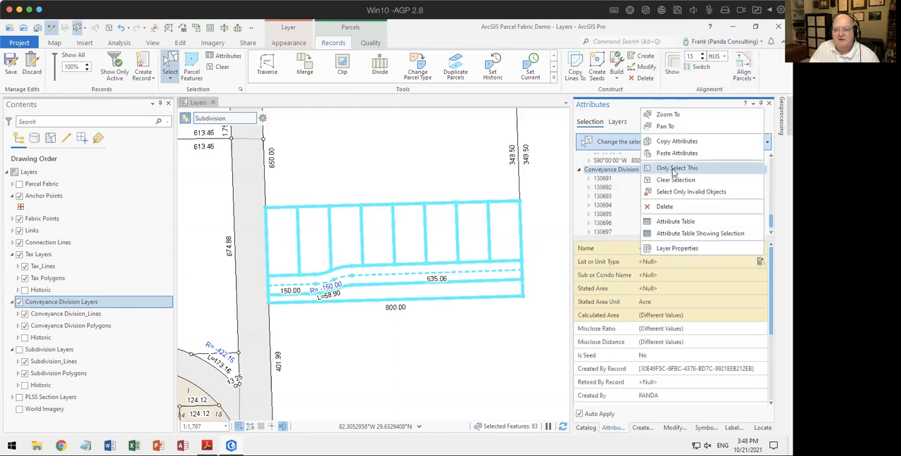
click(674, 169)
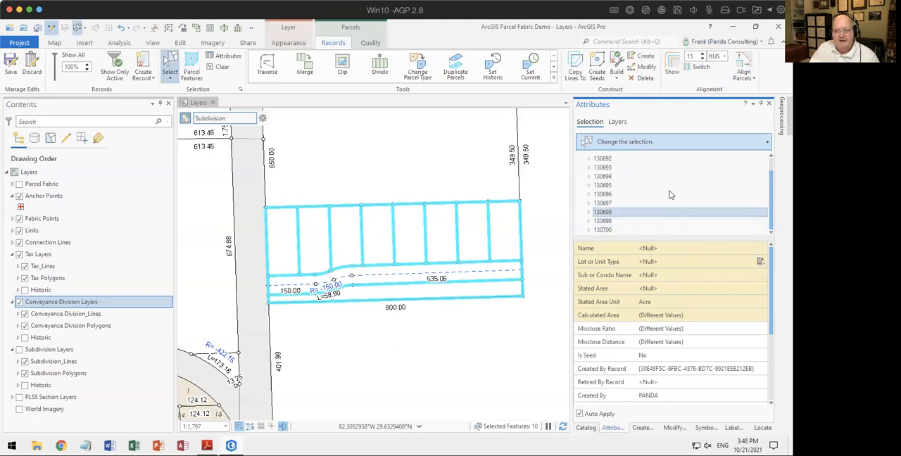
Step: Find the road polygon among the selected parcels and set its Lot or Unit Type to Public Right Of Way
click(603, 159)
click(606, 168)
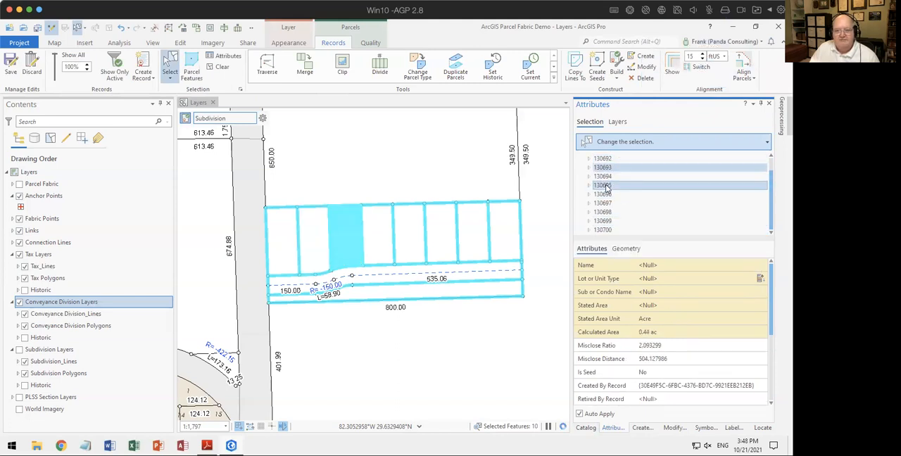
click(609, 194)
click(602, 186)
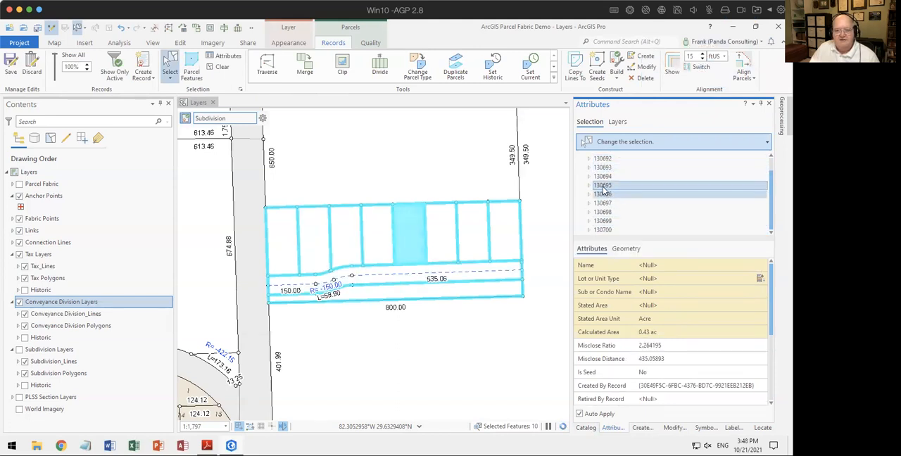
click(719, 277)
click(723, 278)
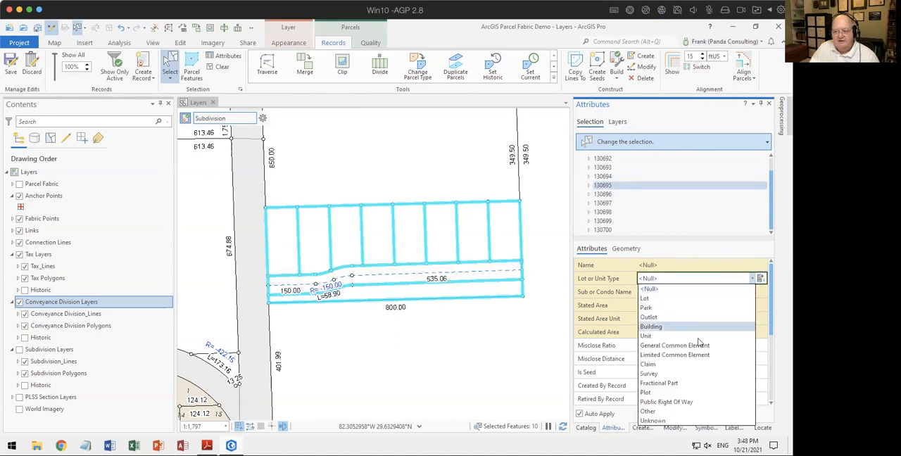
click(682, 403)
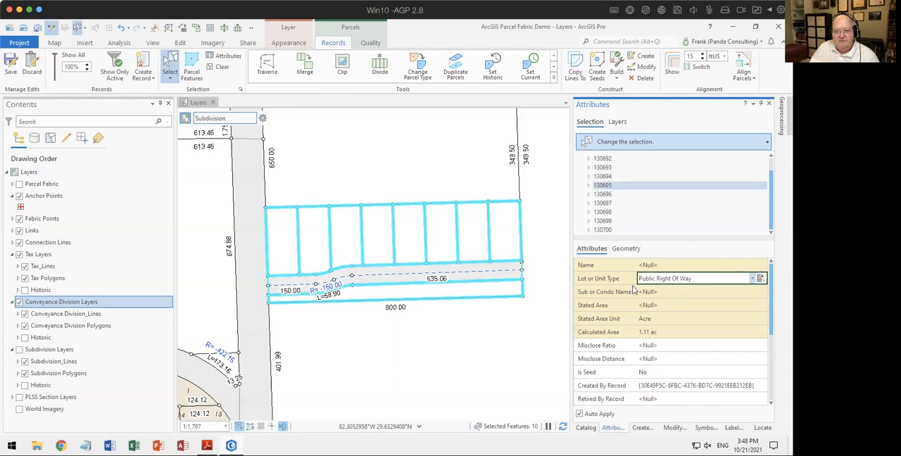
Step: Find the strip polygon south of the road and set its Lot or Unit Type to General Common Element
click(603, 202)
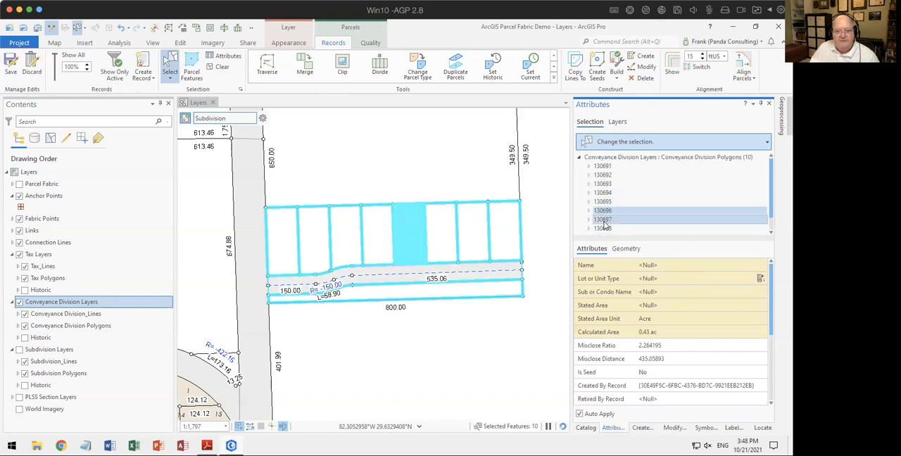
click(603, 228)
click(603, 220)
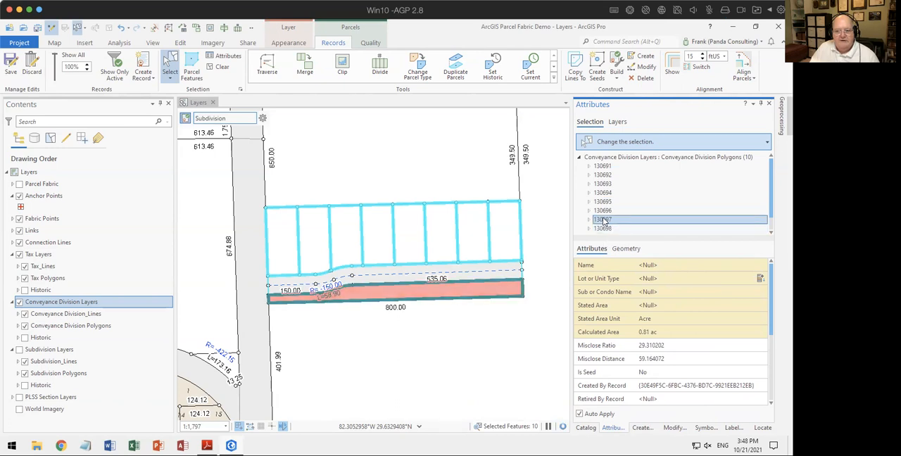
click(684, 279)
click(686, 281)
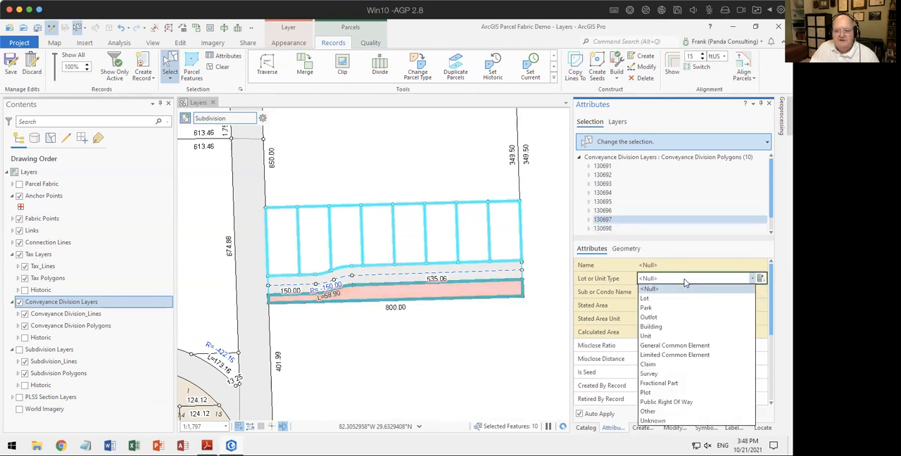
click(672, 345)
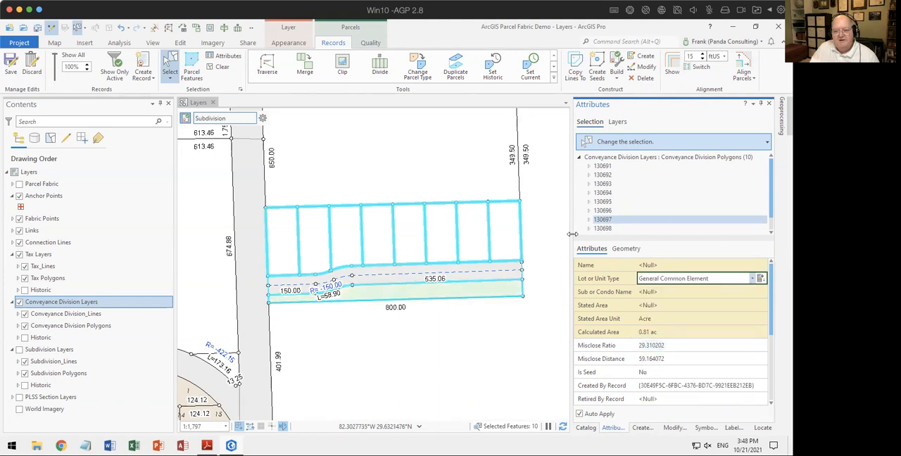
Step: Remove the common element strip and the road polygon from the selection so only the eight lots stay selected
right_click(609, 223)
click(619, 205)
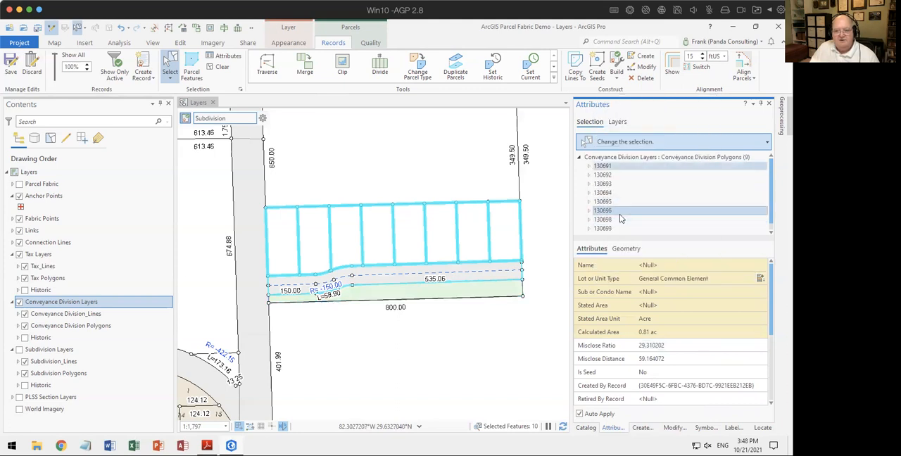
click(602, 202)
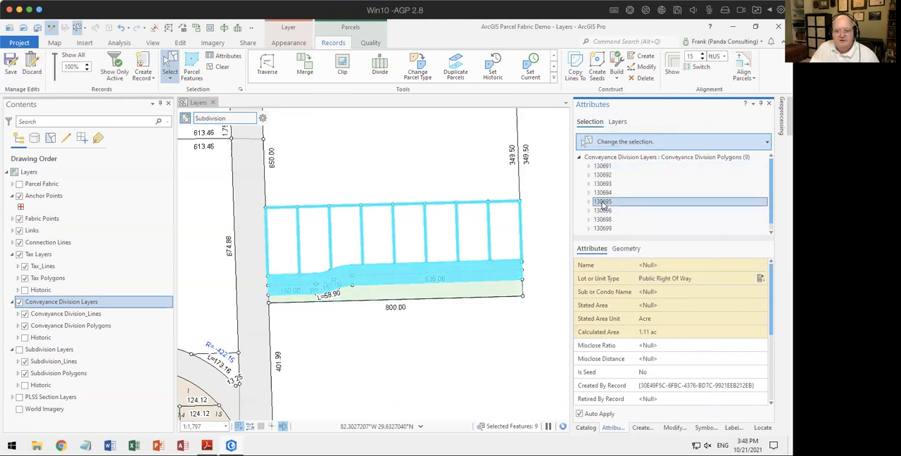
right_click(602, 202)
click(616, 205)
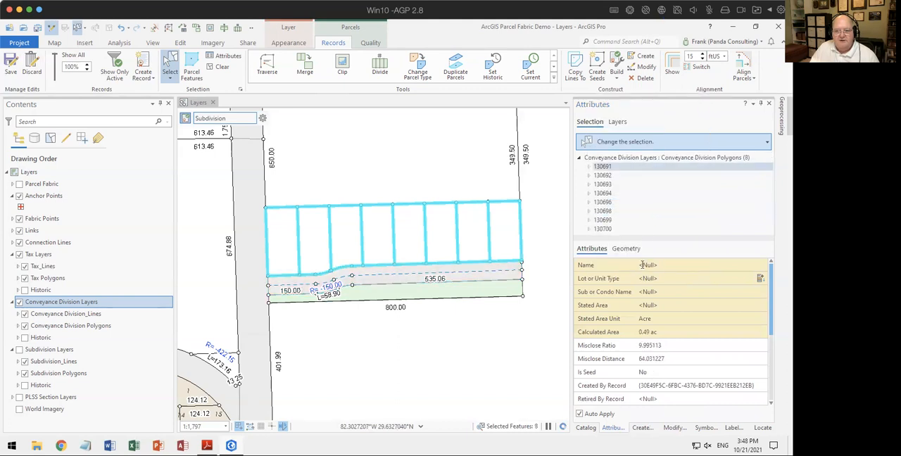
Step: Set the Lot or Unit Type of all eight selected lots to Lot and clear the selection
click(633, 158)
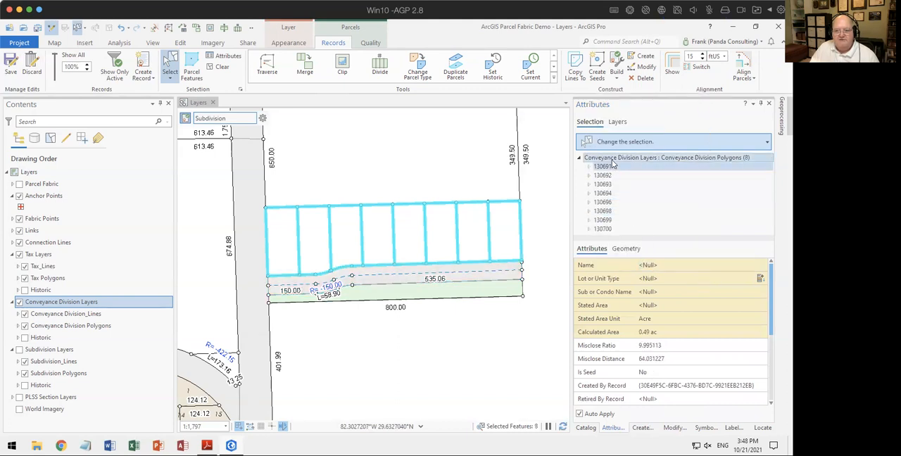
scroll(675, 263, down, 1)
click(674, 262)
click(675, 262)
click(670, 281)
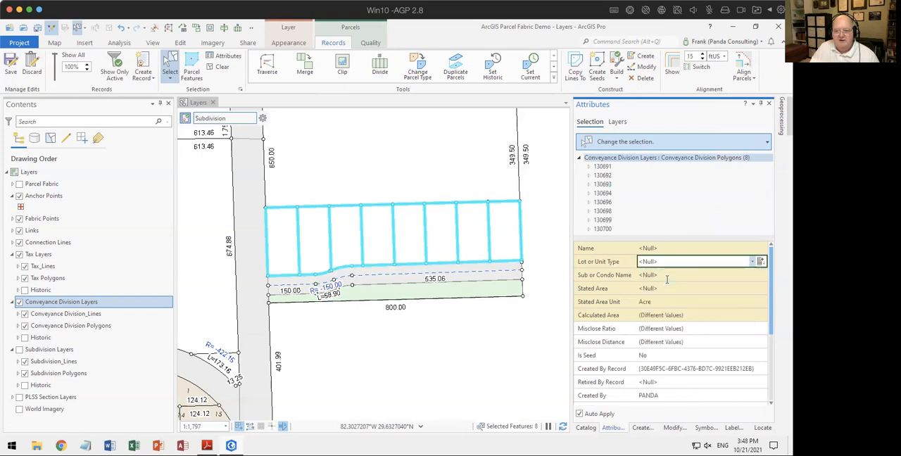
click(484, 349)
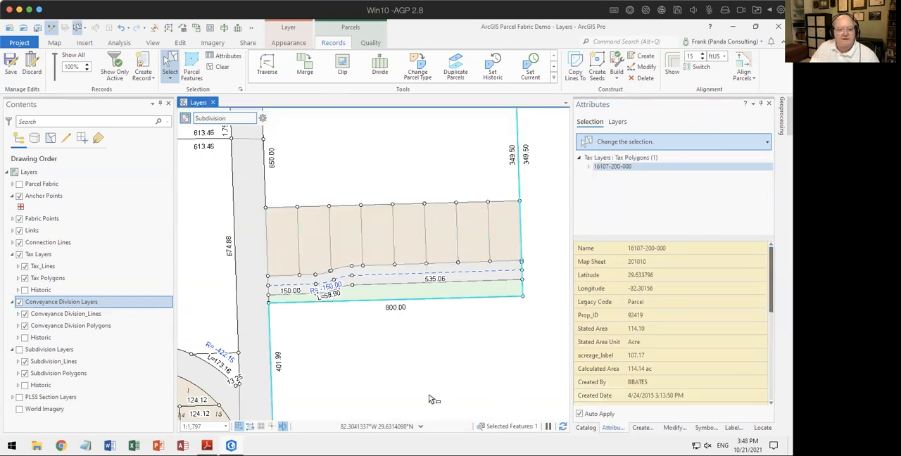
click(218, 67)
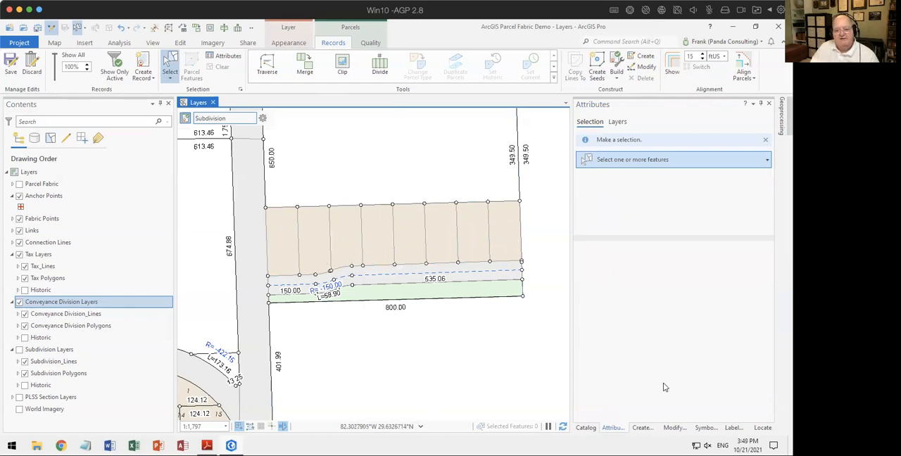
Step: Sequentially number the eight lots from west to east in the Conveyance Division Polygons' Name field, with format #, start value 1 and increment 1
click(675, 428)
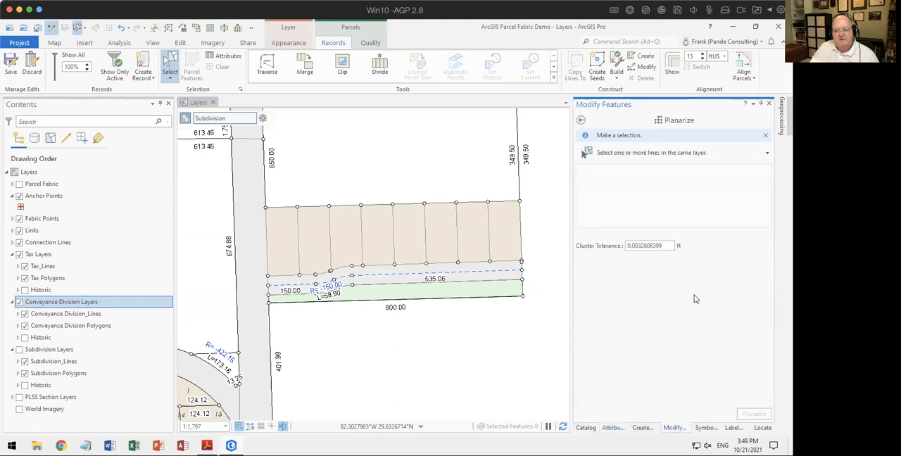
scroll(680, 246, down, 1)
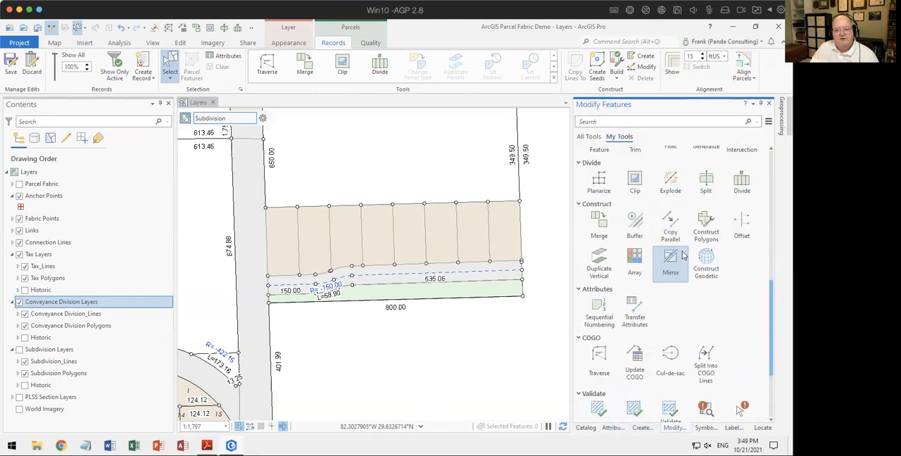
click(599, 314)
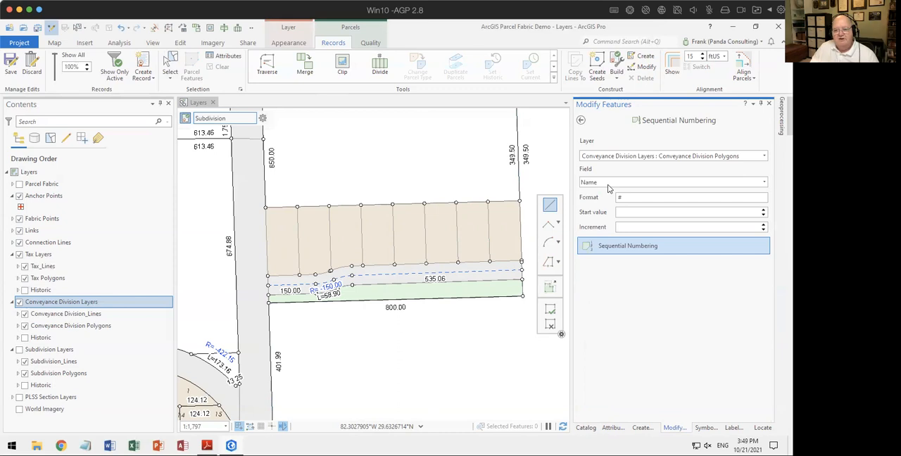
mouse_move(634, 199)
click(198, 103)
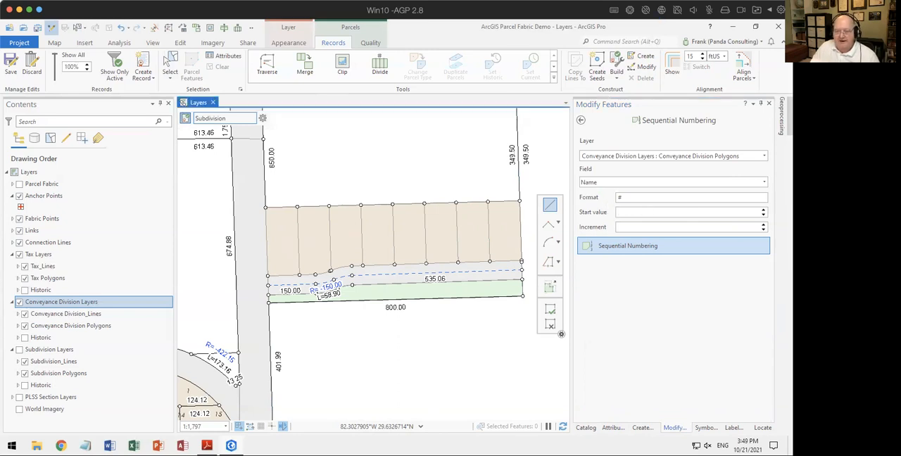
click(742, 209)
text(1)
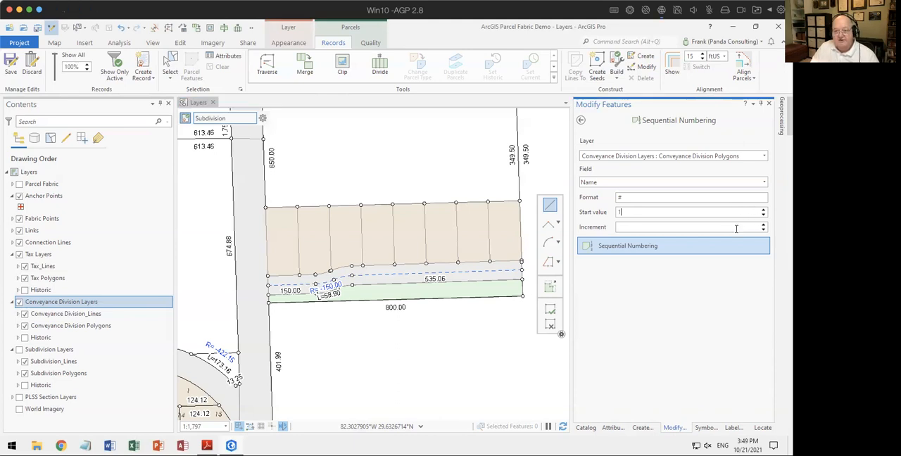
click(737, 227)
text(1)
click(639, 244)
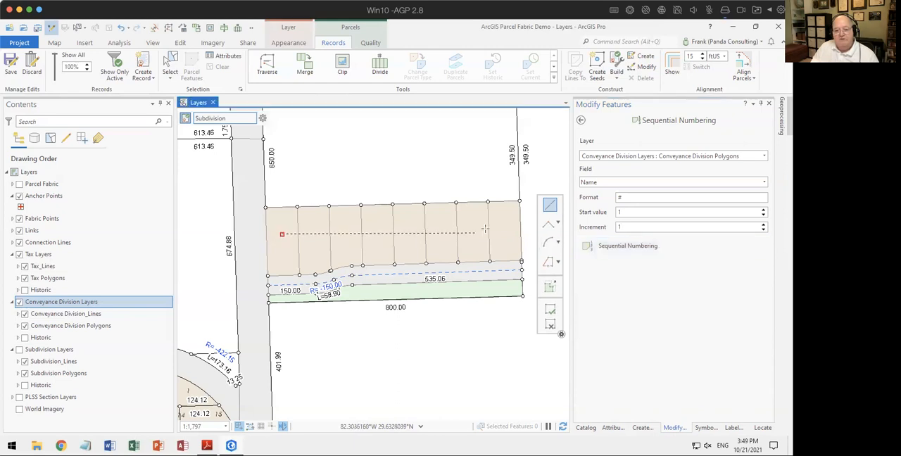
double_click(501, 224)
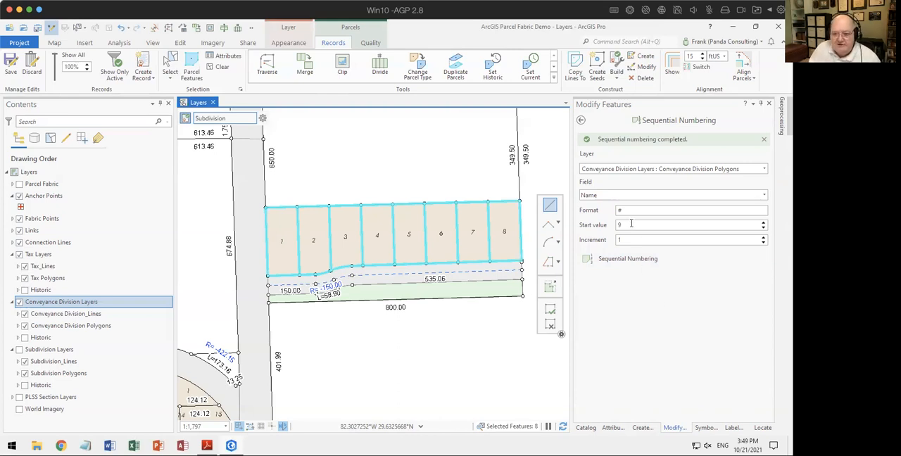
Step: Renumber the eight lots from west to east with the format Lot # and start value 1, clear the selection and leave Sequential Numbering
drag(631, 223, 611, 222)
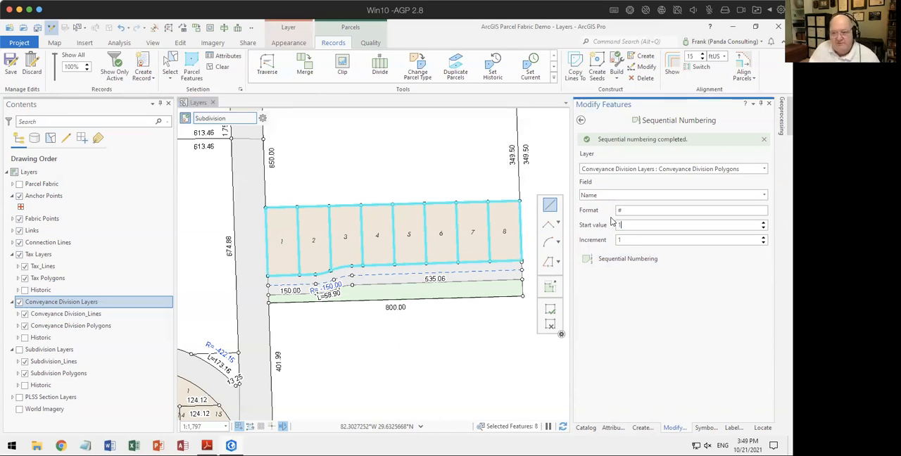
text(1)
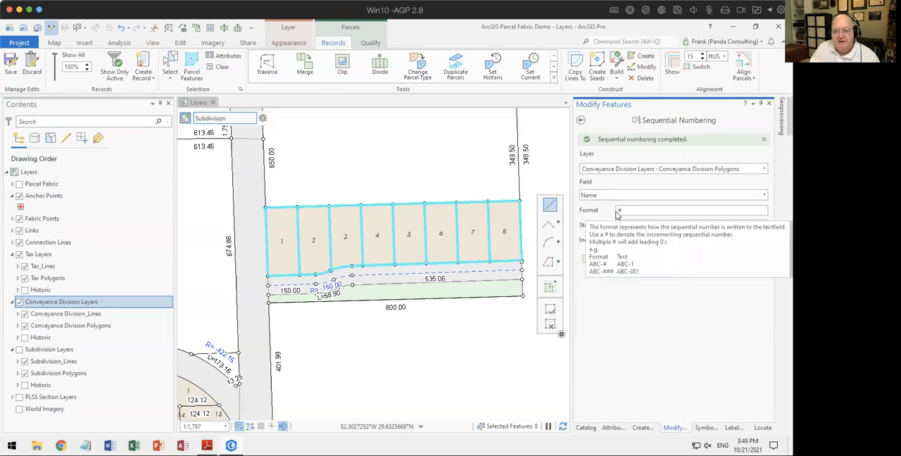
text(Lot)
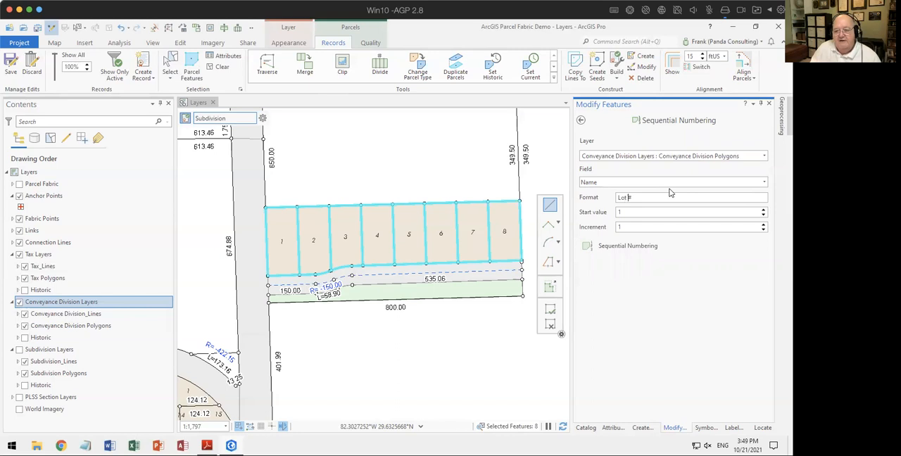
click(605, 249)
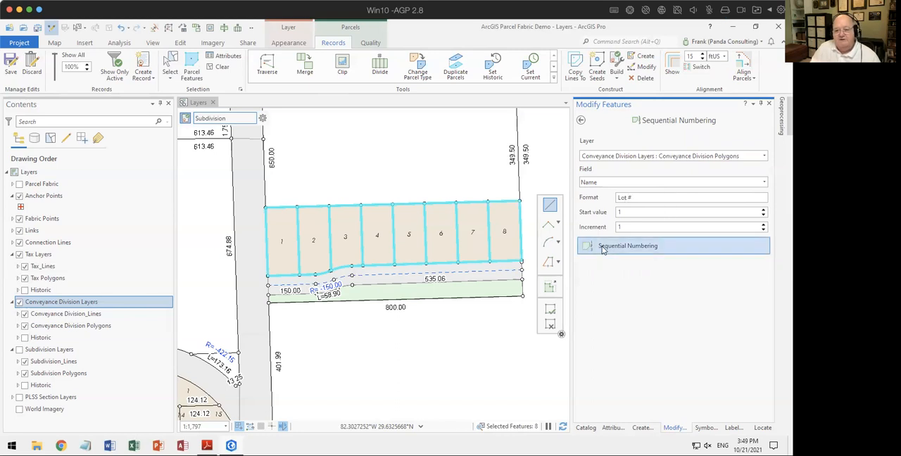
click(282, 231)
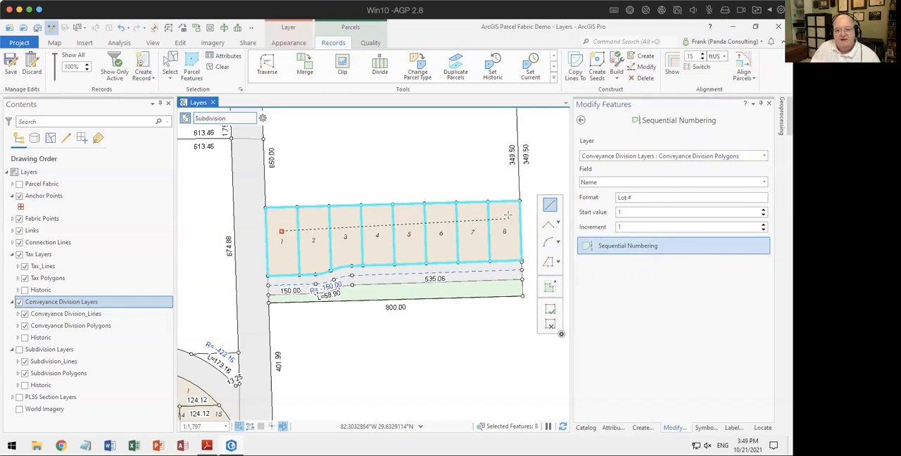
double_click(512, 236)
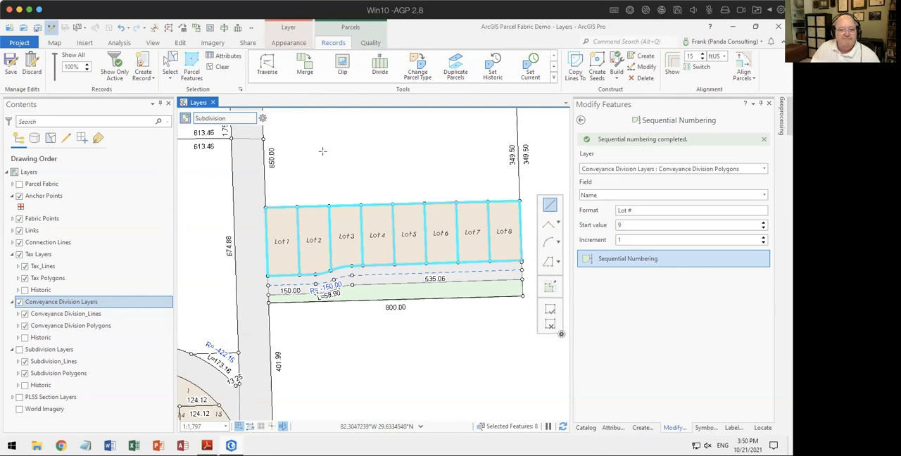
click(219, 67)
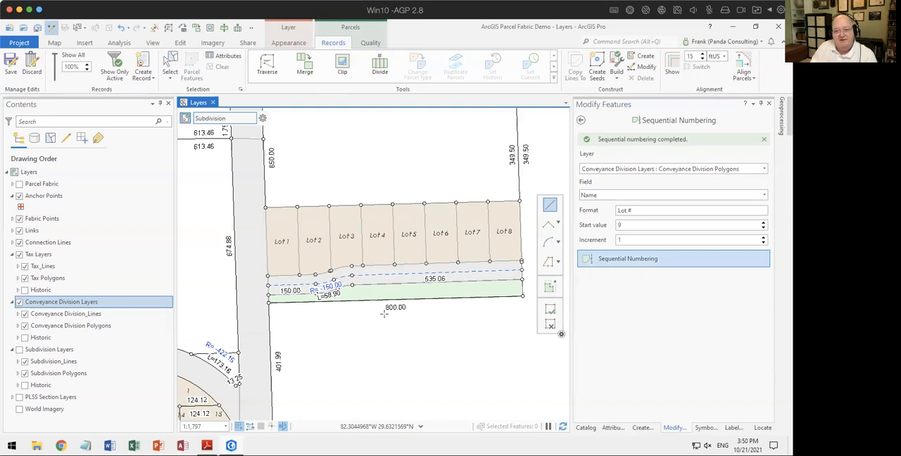
click(580, 119)
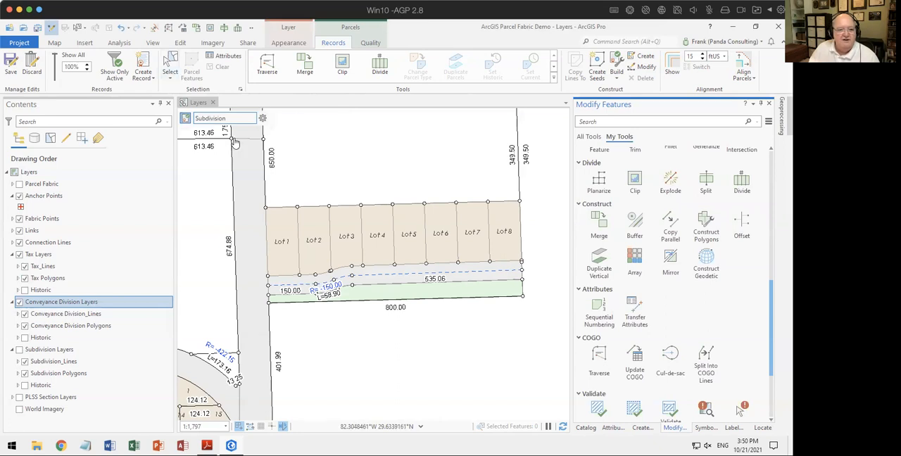
Step: Select the features across the lots, road and common element strip, keeping only the Conveyance Division Polygons selected
click(171, 64)
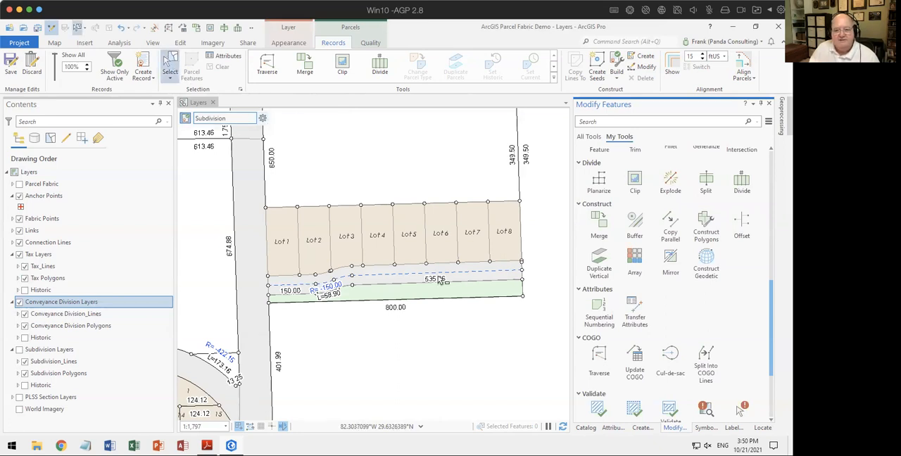
drag(275, 228, 515, 296)
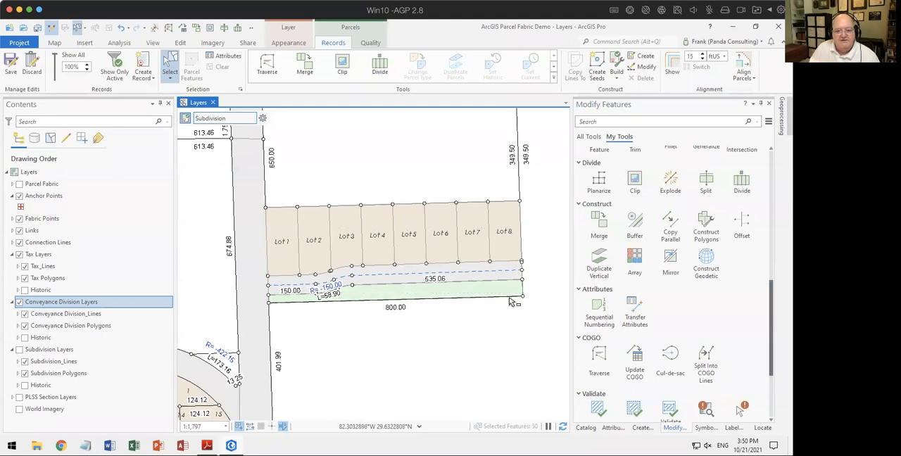
click(612, 428)
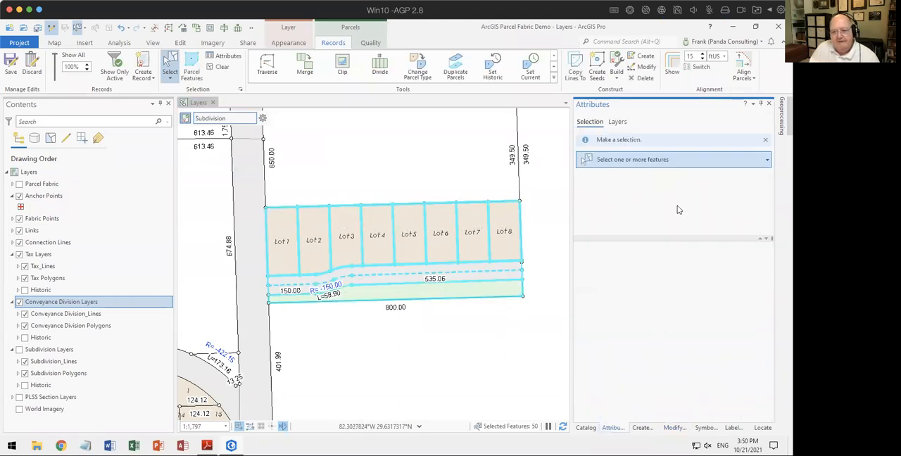
click(580, 159)
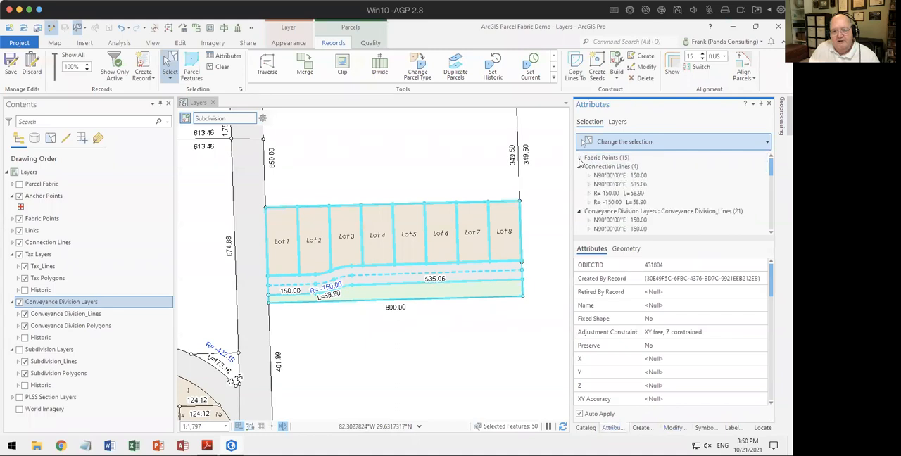
scroll(654, 174, down, 3)
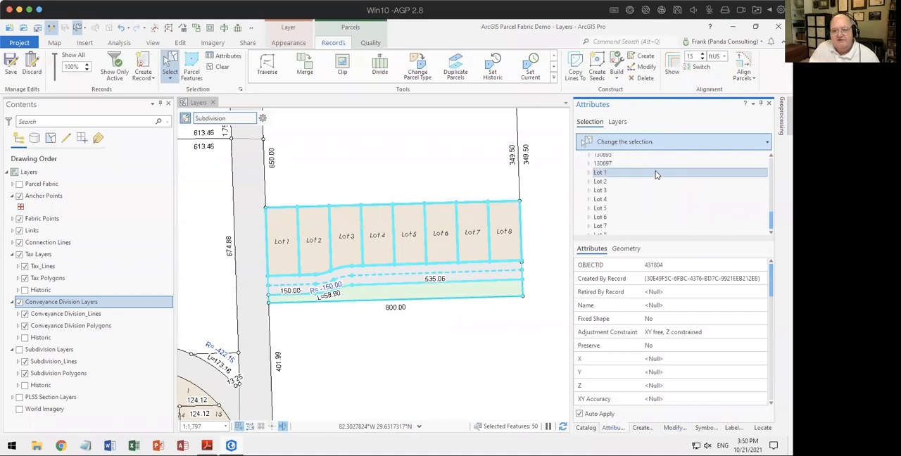
scroll(656, 170, down, 3)
click(640, 195)
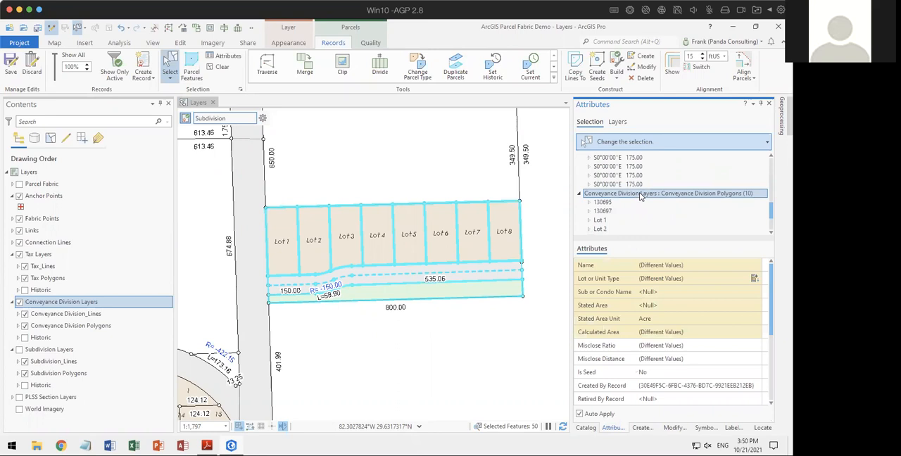
right_click(641, 196)
click(658, 194)
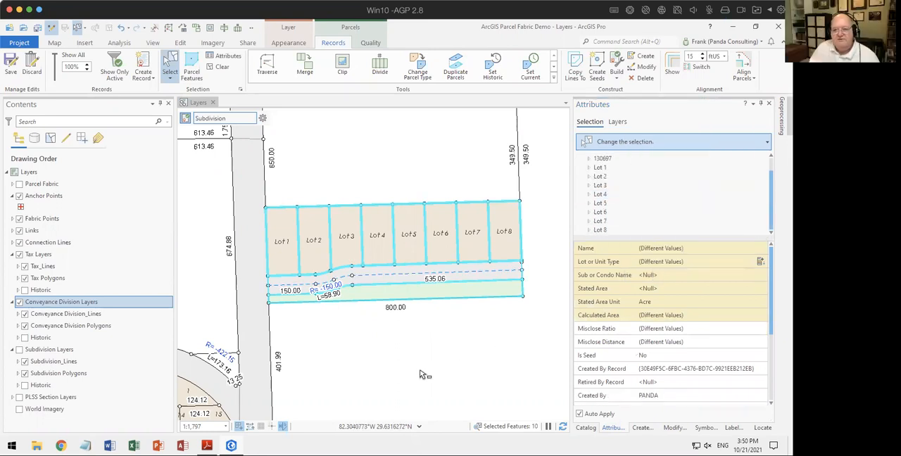
Step: Copy the selected parcels' lines to the Tax parcel type in the Subdivision record, preserving attributes and showing only the active record
click(573, 67)
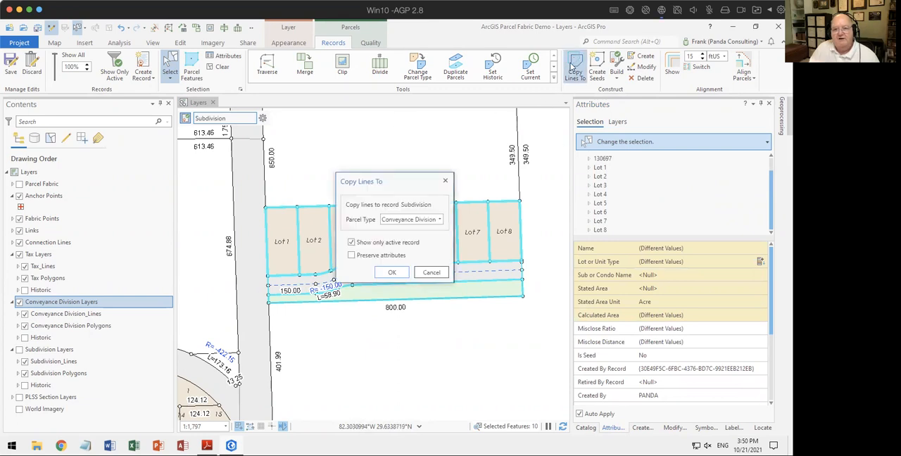
click(438, 219)
click(425, 230)
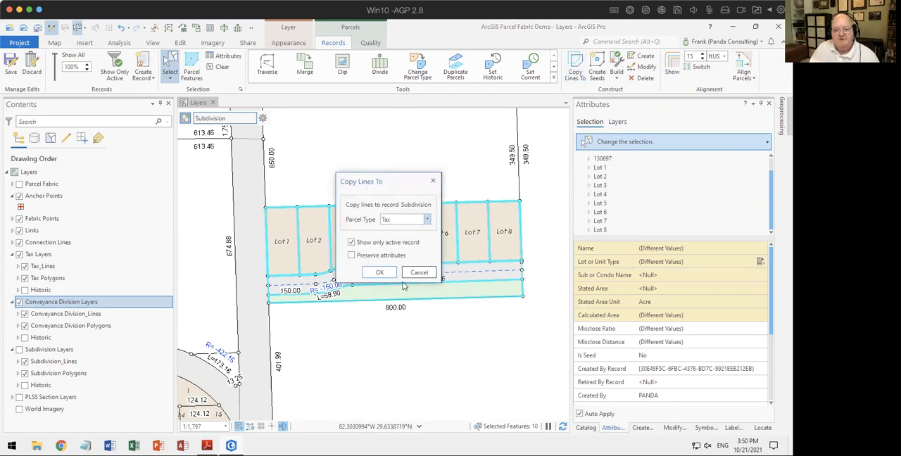
click(367, 254)
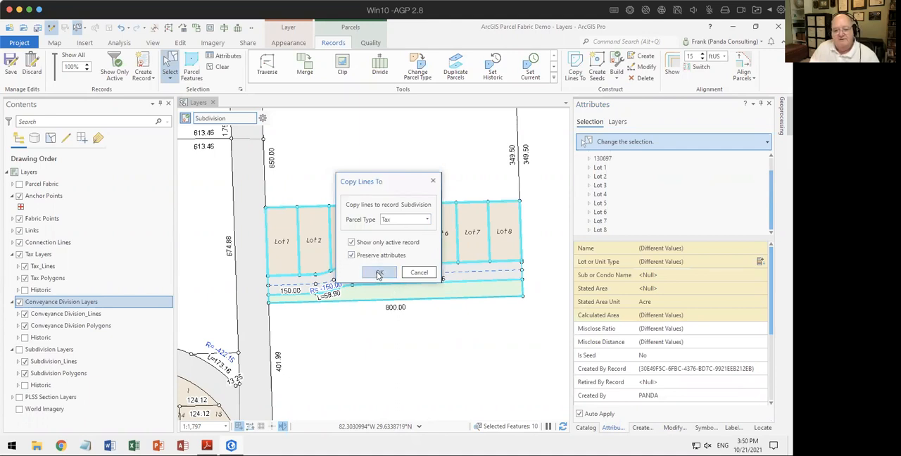
click(380, 273)
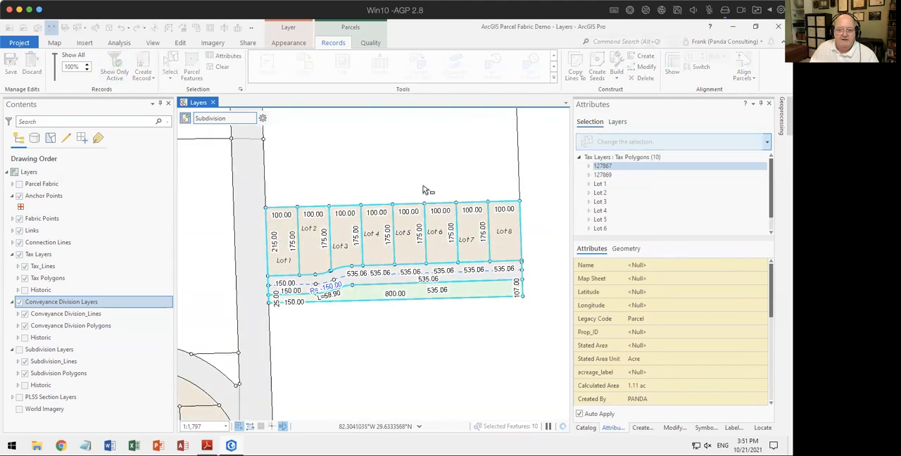
Step: Start Sequential Numbering on the selected Tax Polygons' Name field with the format 2365-15-25-###
click(645, 157)
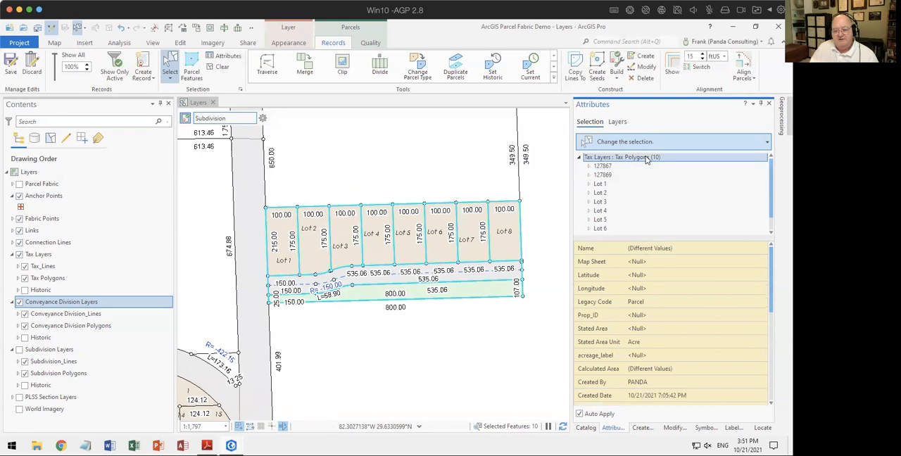
click(683, 425)
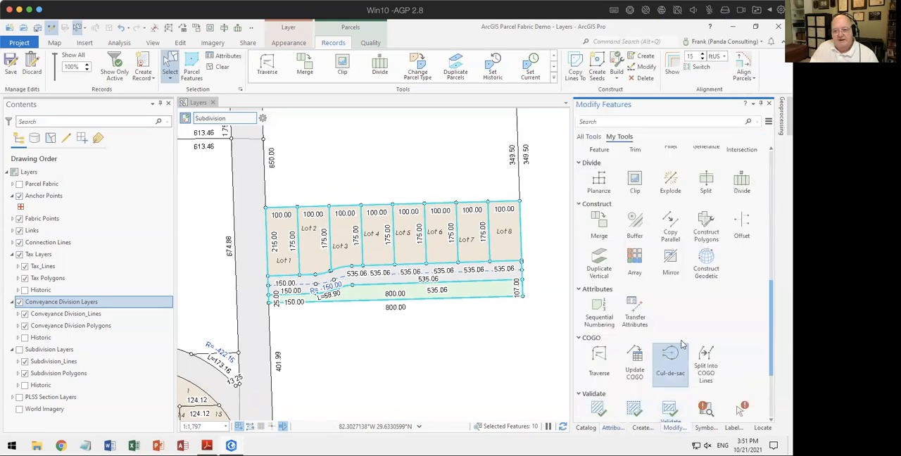
click(600, 310)
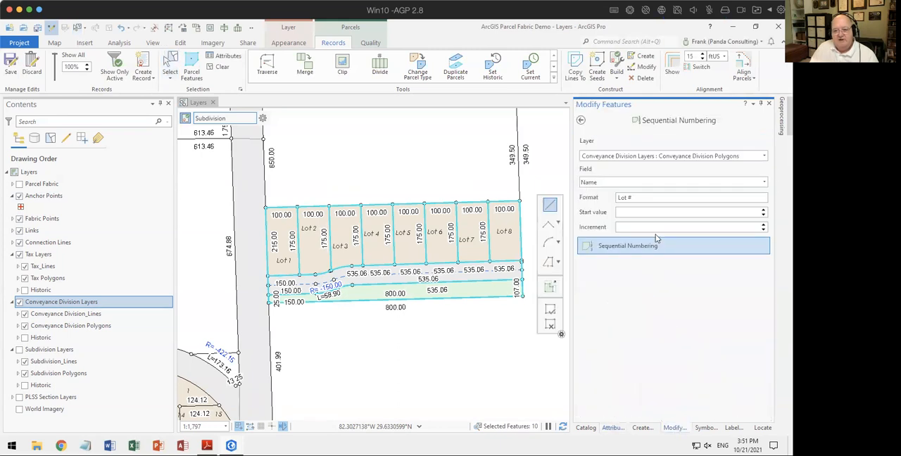
click(618, 155)
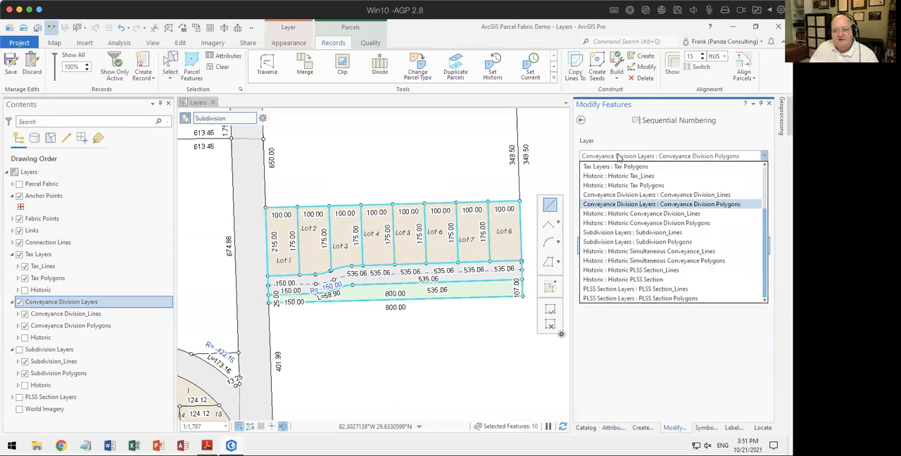
click(620, 168)
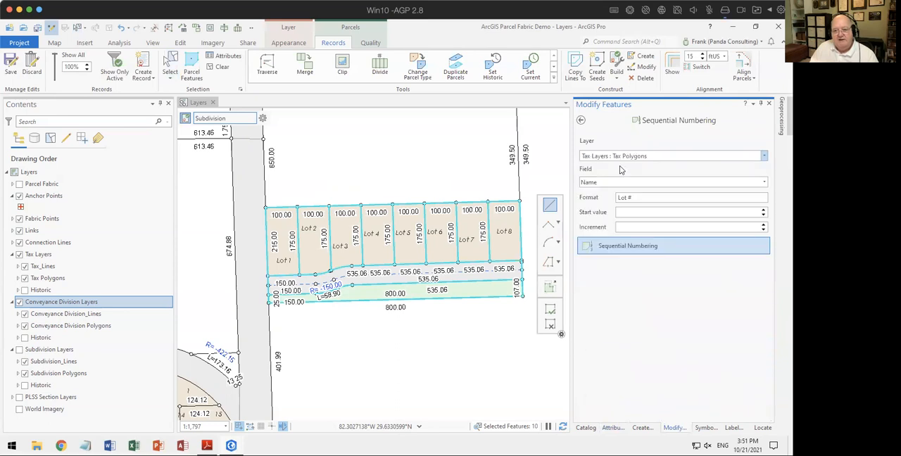
drag(632, 200, 589, 204)
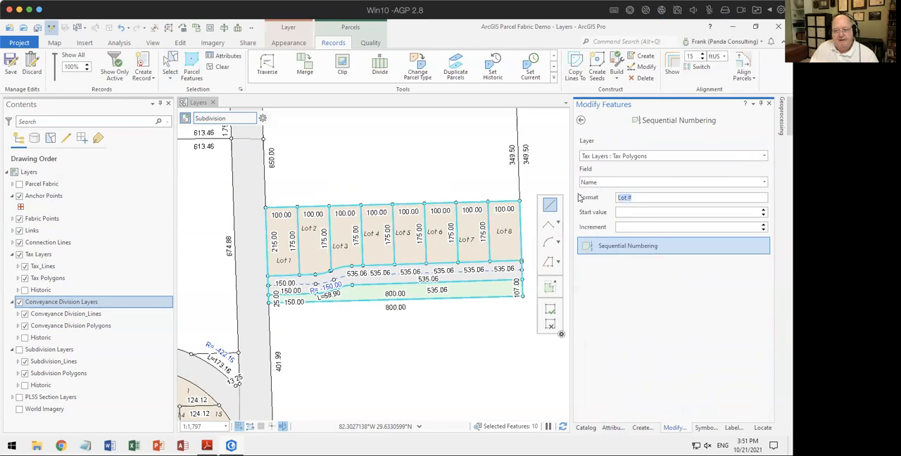
text(2365-15-25)
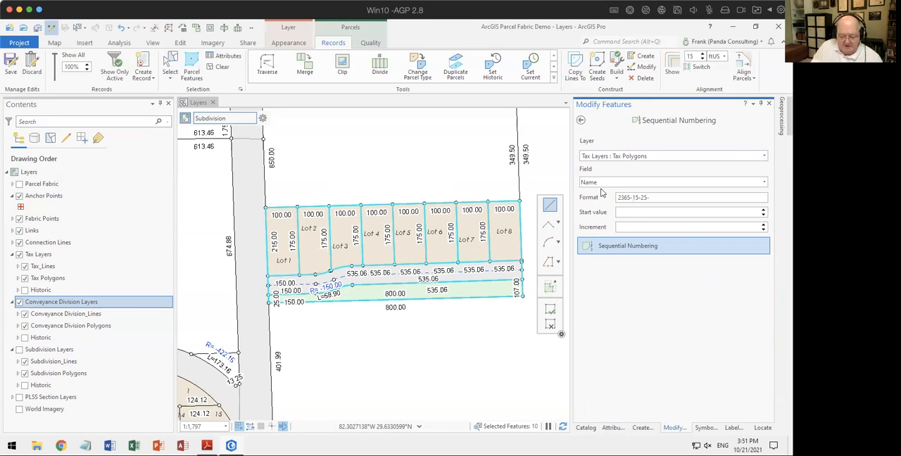
text(-###)
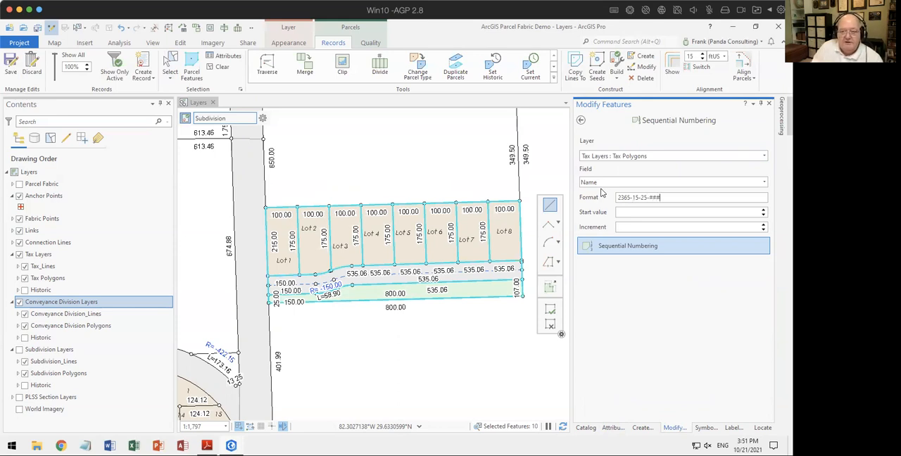
text(1)
Step: Number the eight tax lots from west to east with start value 1 and increment 1
click(735, 227)
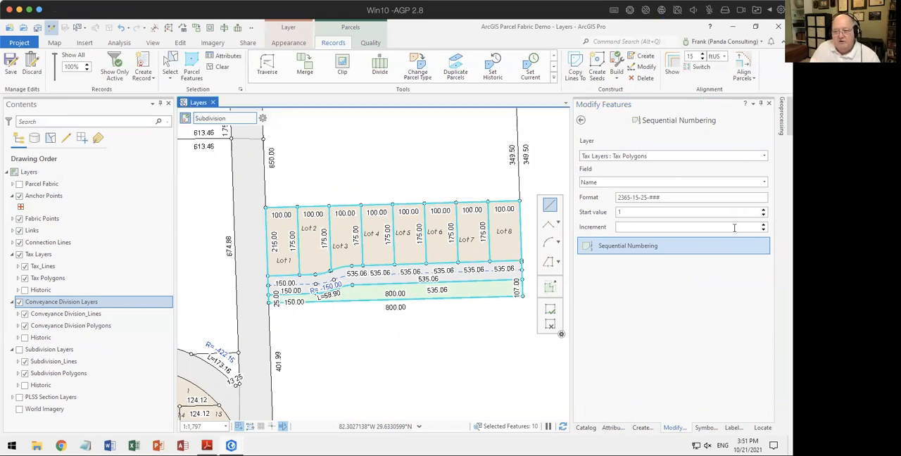
text(1)
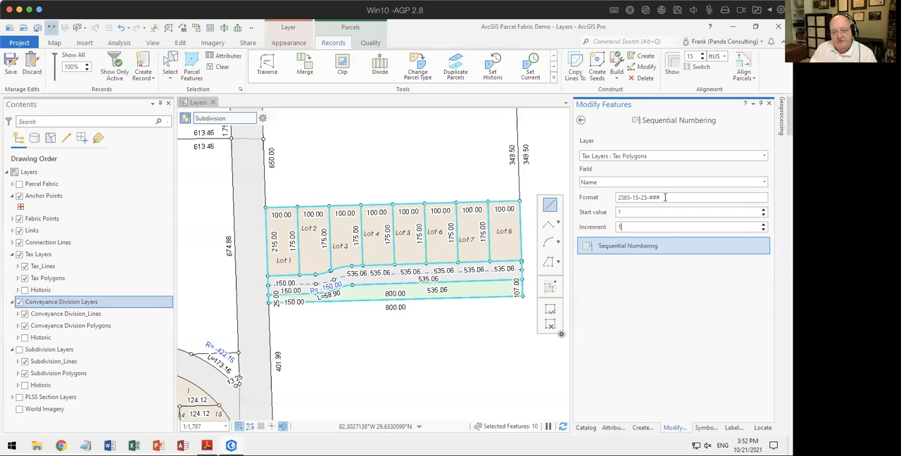
click(604, 249)
click(280, 237)
double_click(501, 226)
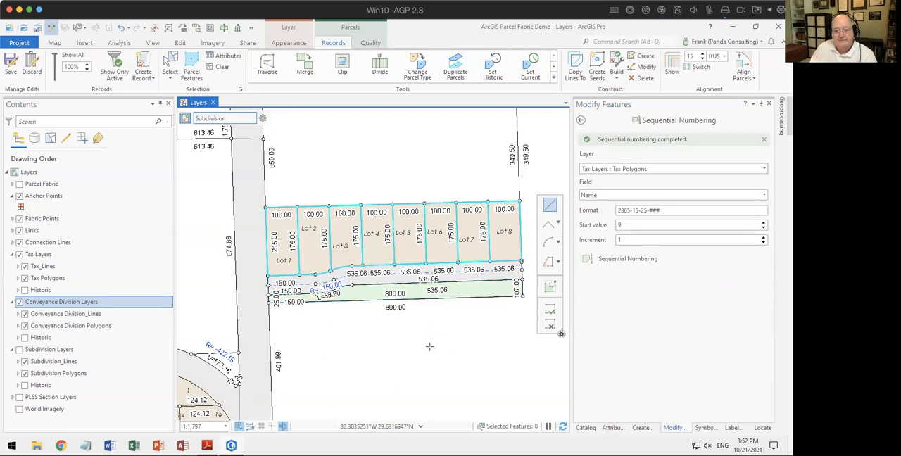
Step: Hide the Conveyance Division Layers group and turn on labels for the Tax Polygons layer
scroll(363, 241, up, 3)
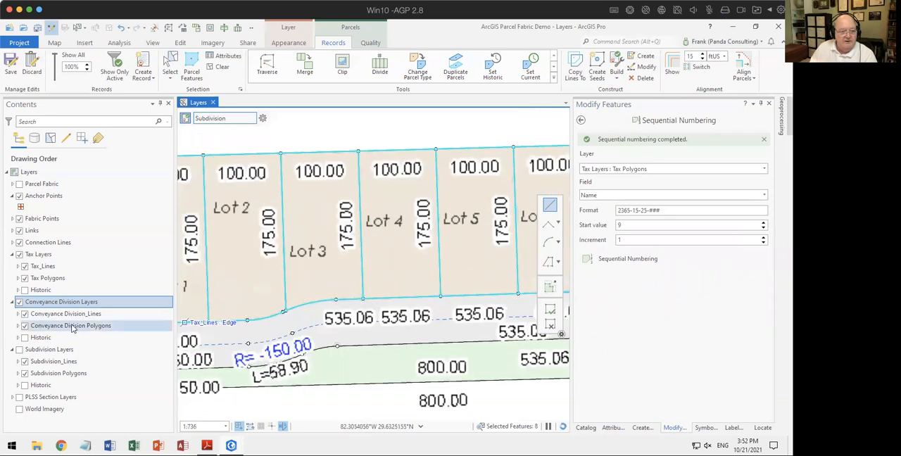
click(19, 302)
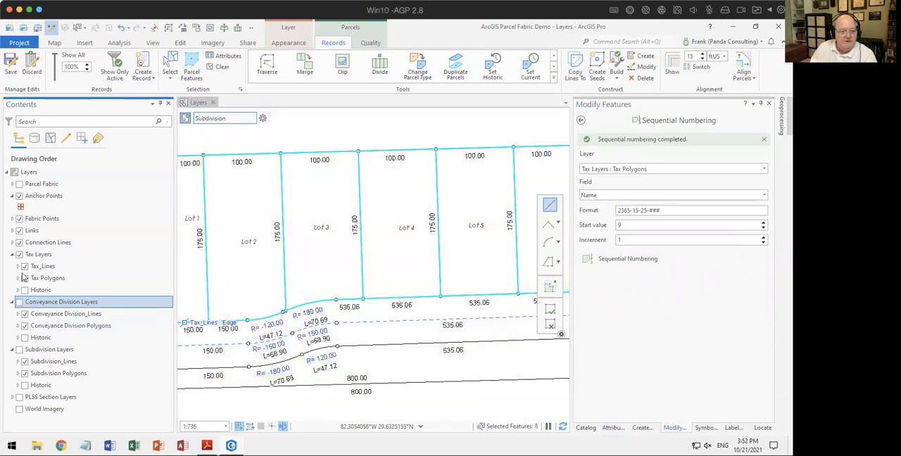
click(51, 279)
right_click(53, 279)
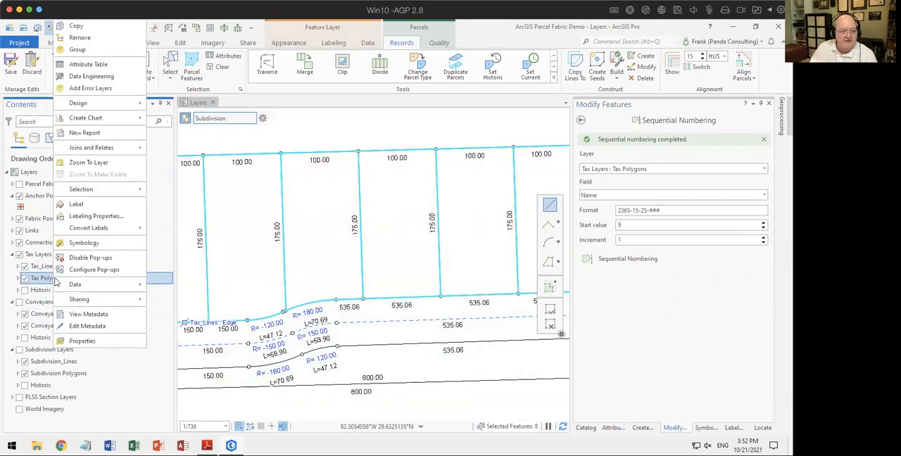
click(85, 204)
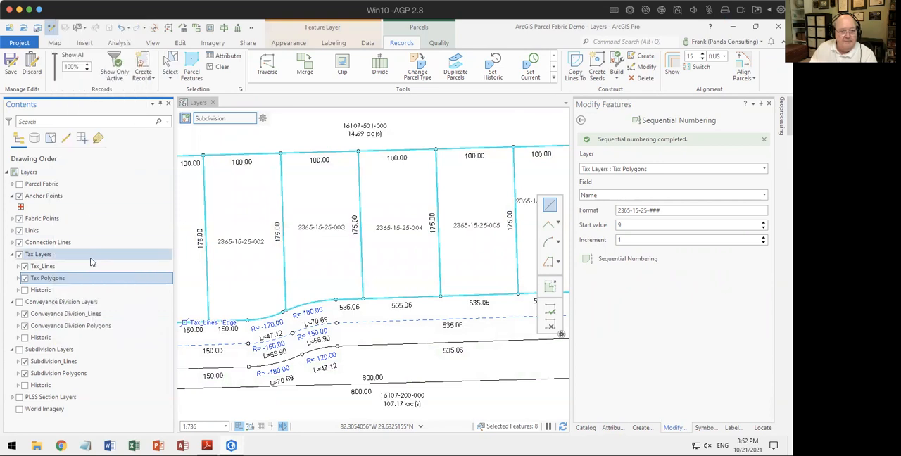
Step: Examine the parcel number labels across the tax lots and leave Sequential Numbering
scroll(339, 286, down, 3)
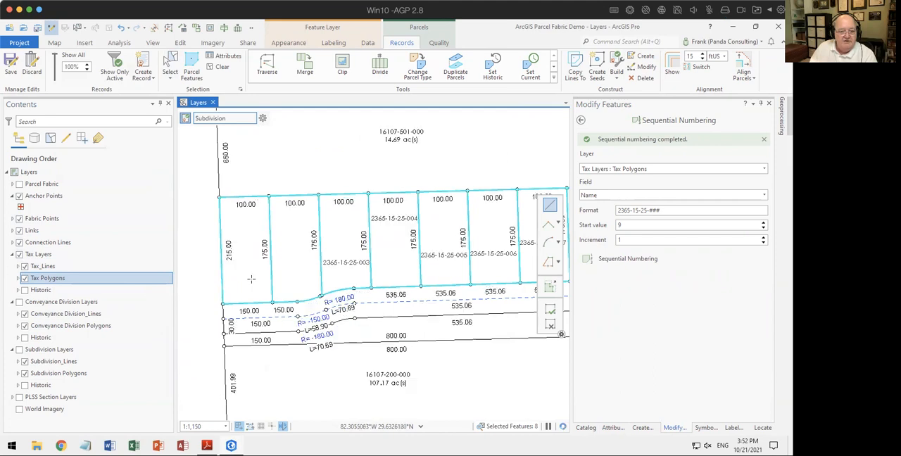
scroll(285, 278, up, 1)
scroll(285, 278, up, 2)
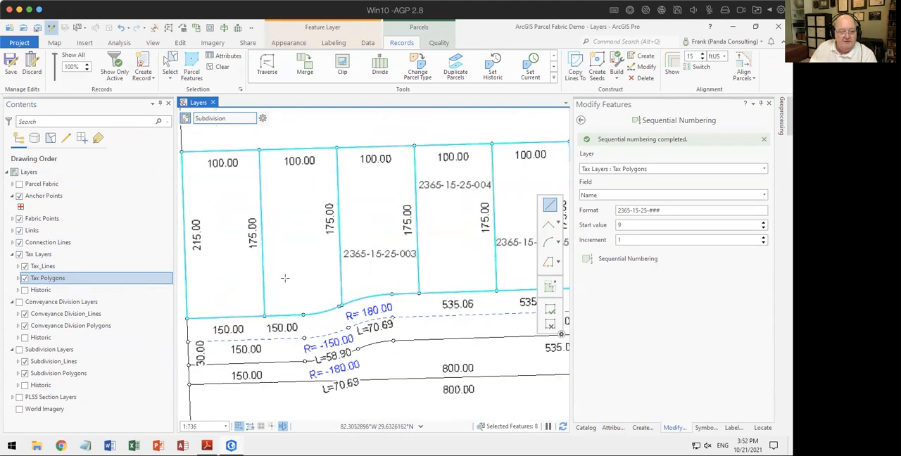
drag(284, 278, 342, 280)
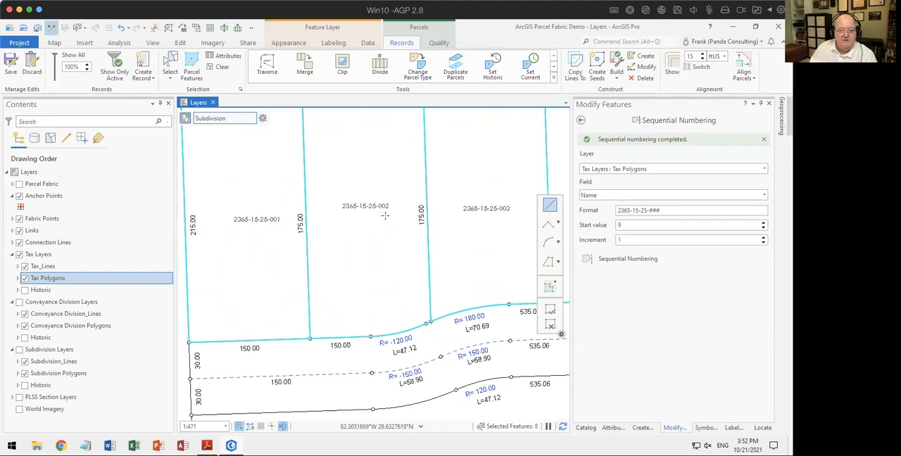
drag(502, 232, 444, 232)
scroll(444, 231, down, 3)
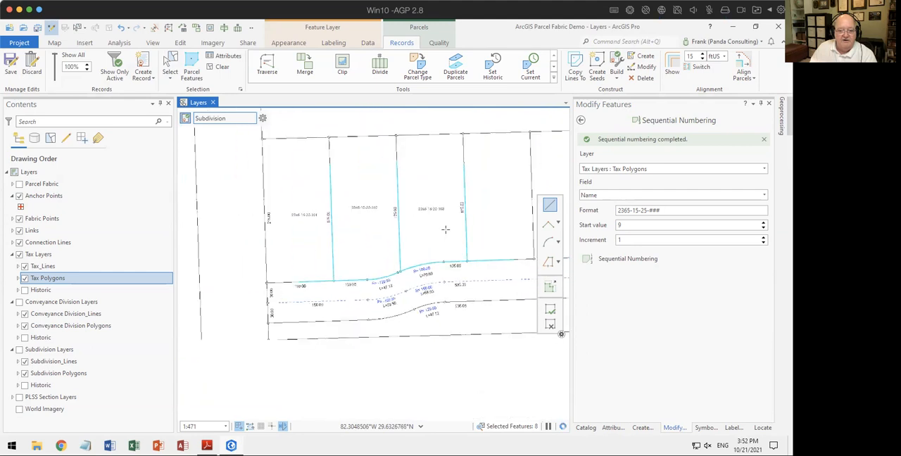
drag(446, 354, 387, 305)
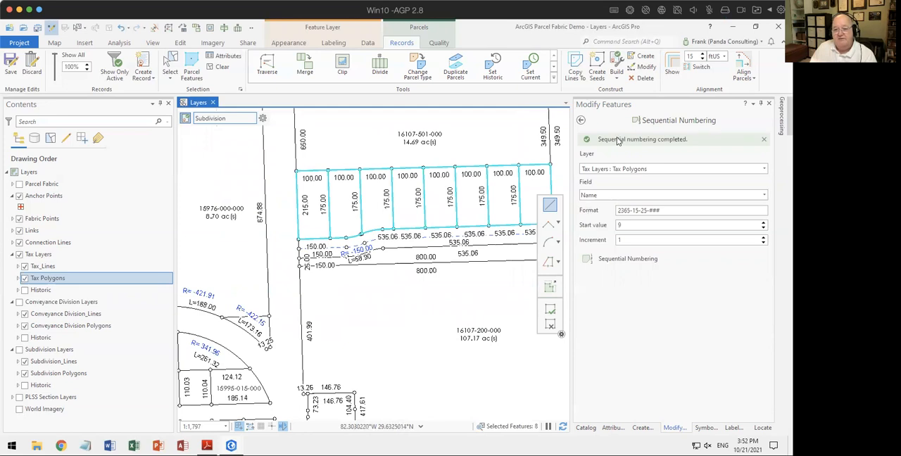
click(581, 120)
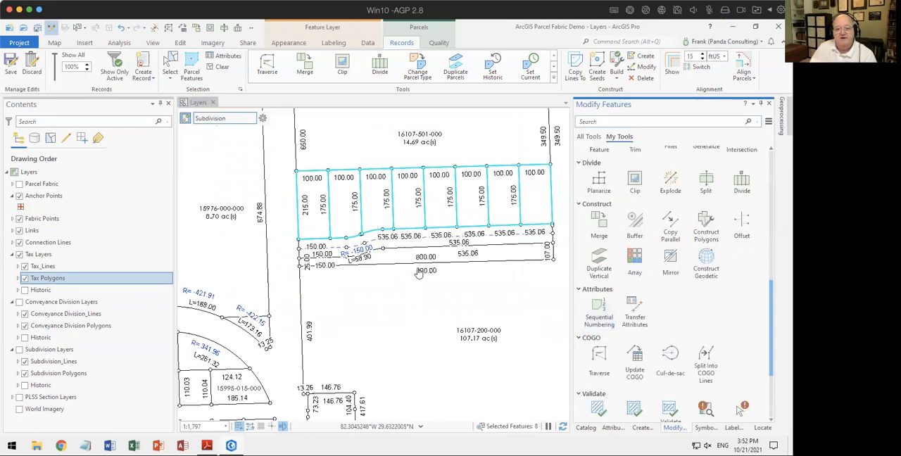
drag(388, 298, 366, 322)
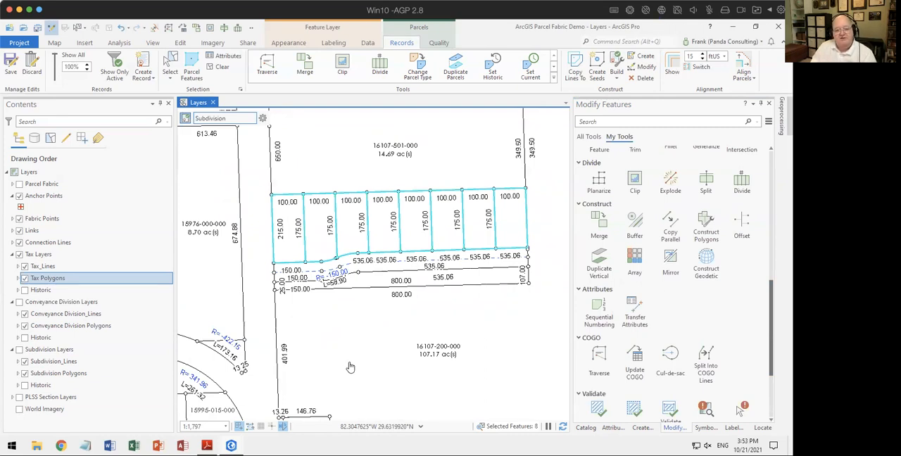
Step: Review the Ground to Grid Corrections settings for the map, including direction offset and distance factor
click(284, 427)
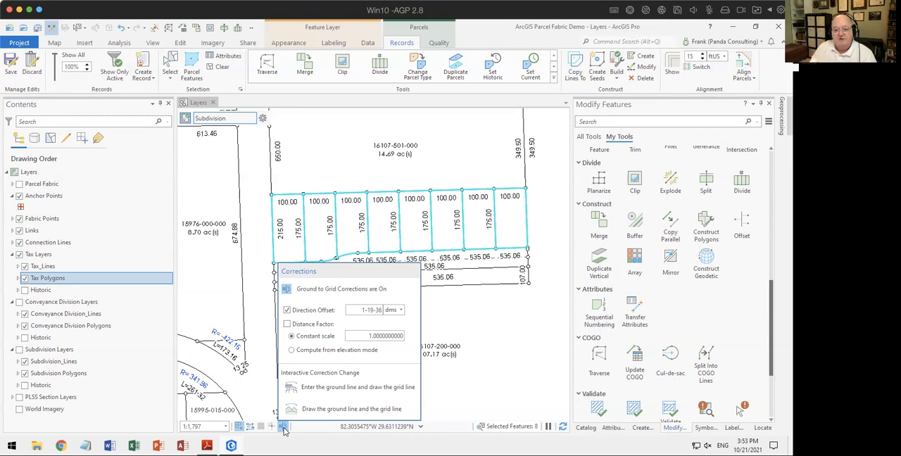
click(457, 136)
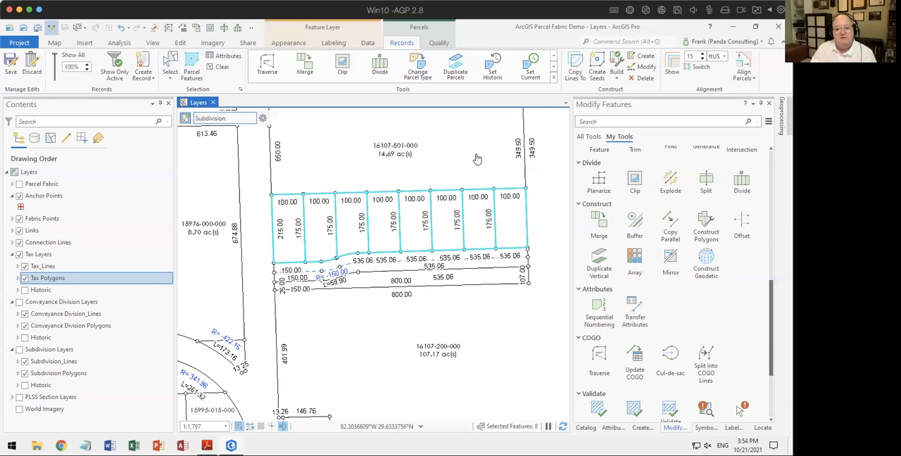
Step: Merge the two close fabric points at the easternmost lot's southeast corner, preserving point 431826, and clear the selection
click(218, 66)
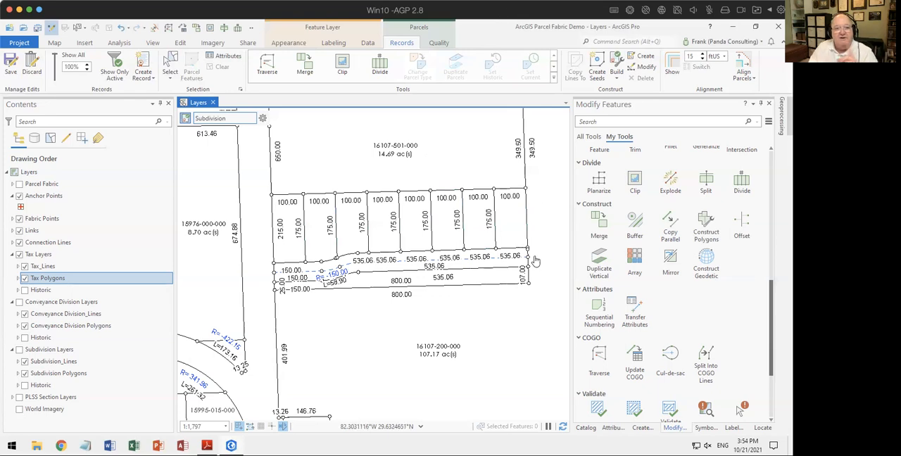
scroll(538, 256, up, 5)
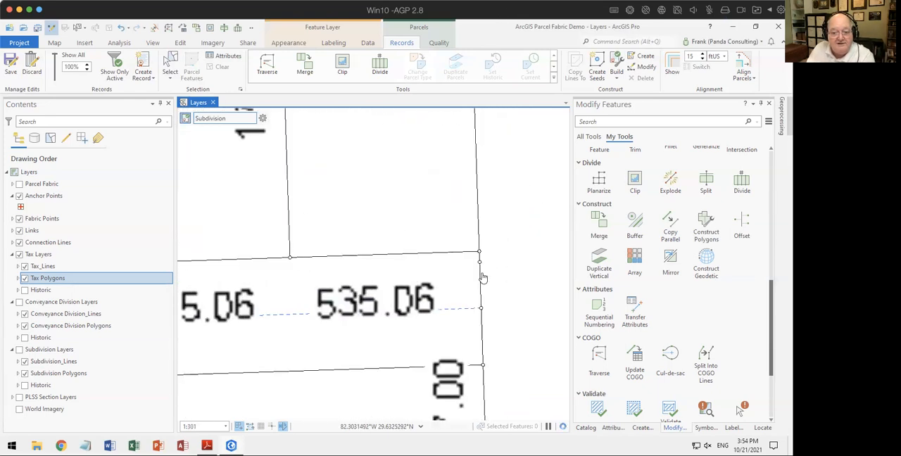
click(439, 43)
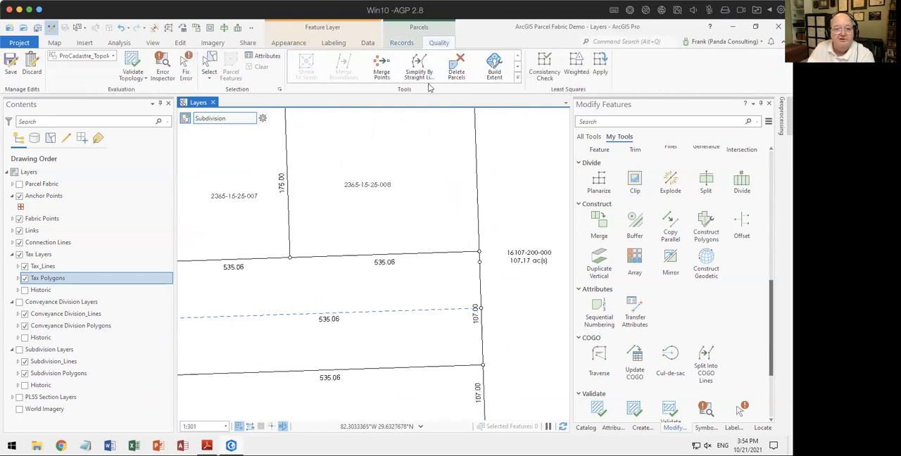
click(381, 66)
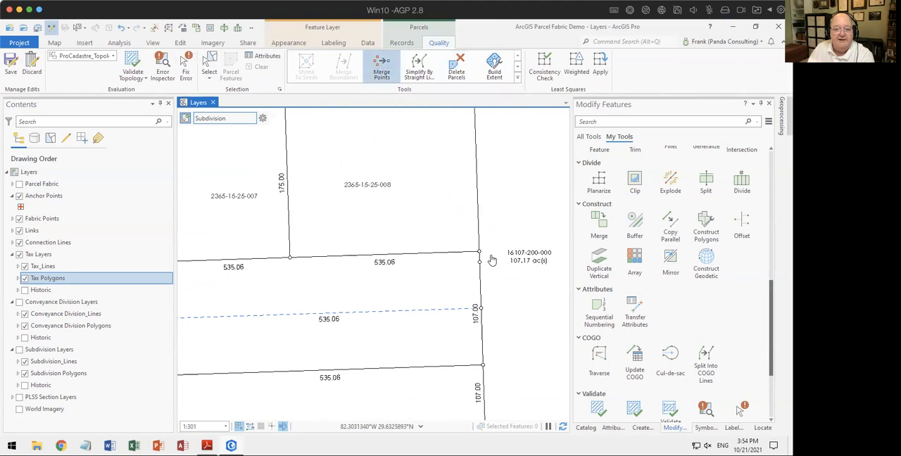
drag(468, 243, 497, 283)
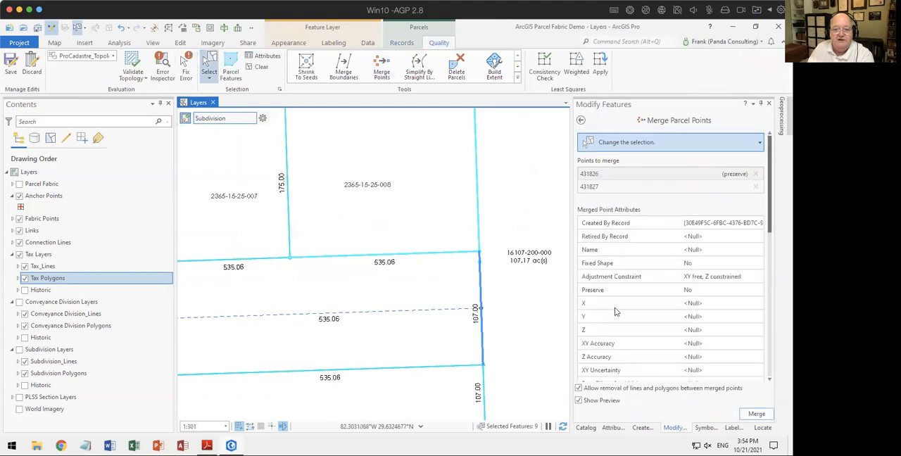
click(746, 418)
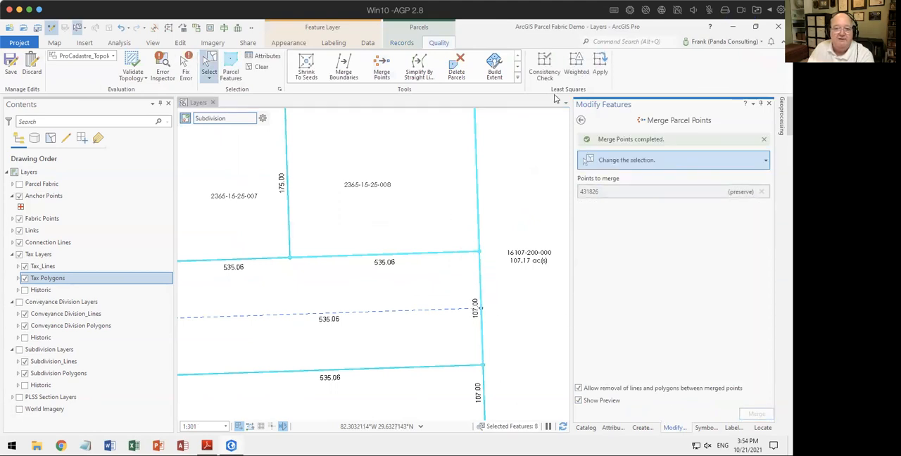
click(522, 282)
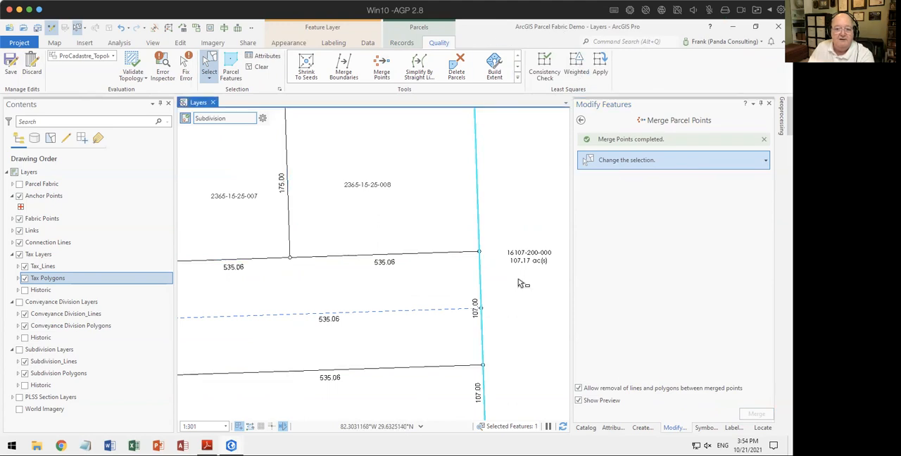
scroll(428, 270, down, 3)
scroll(430, 272, down, 3)
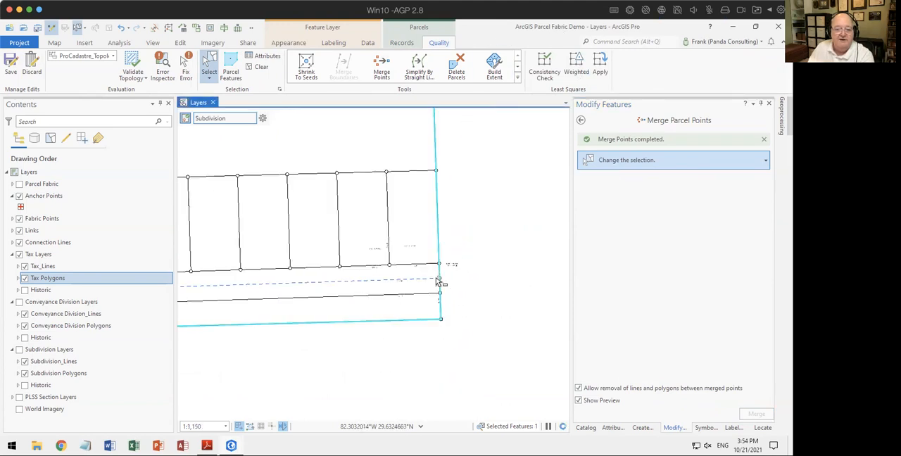
click(250, 69)
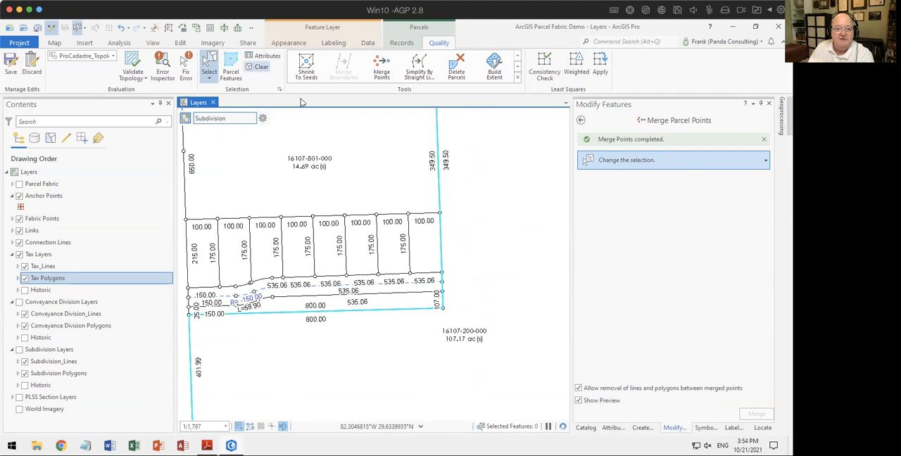
drag(372, 299, 483, 290)
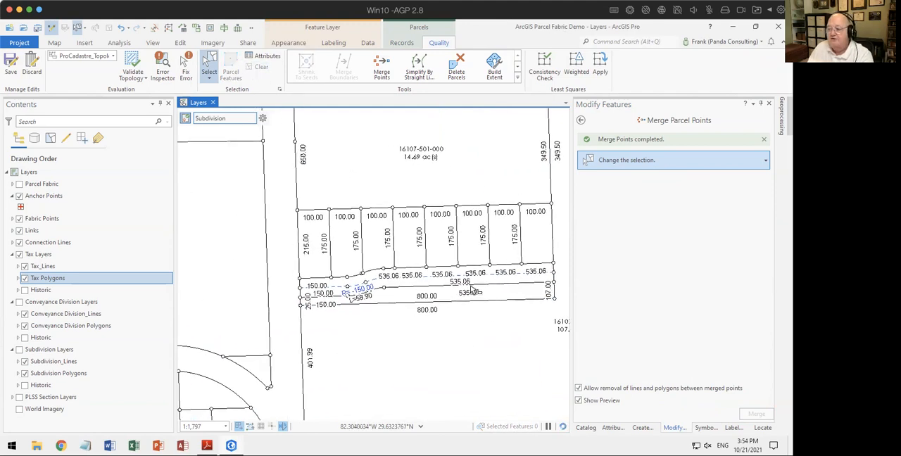
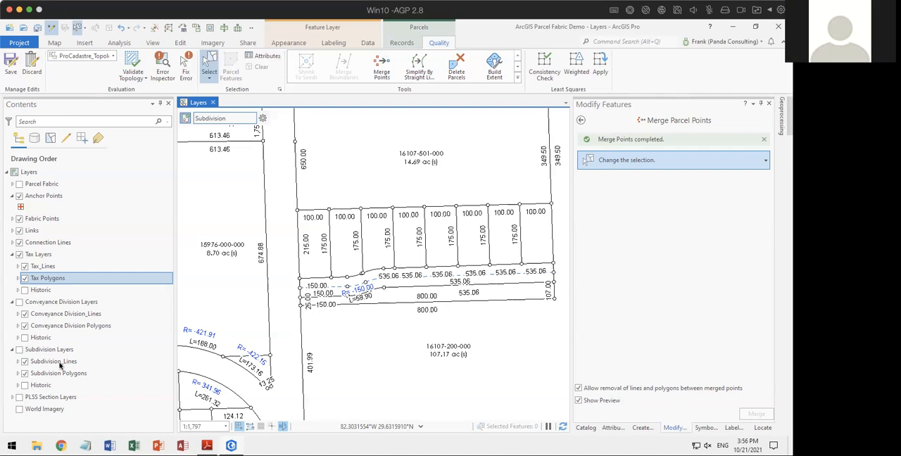
Step: Turn on the Subdivision Layers and Conveyance Division Layers groups for the map
click(20, 350)
click(19, 301)
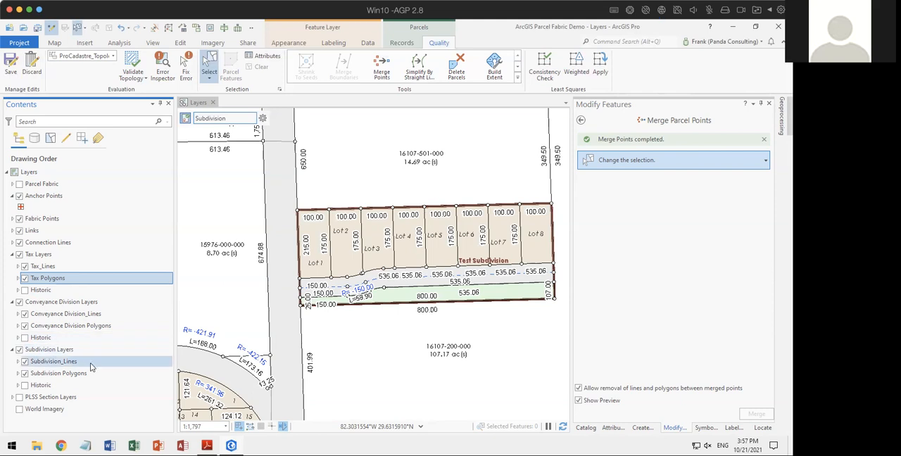
click(20, 302)
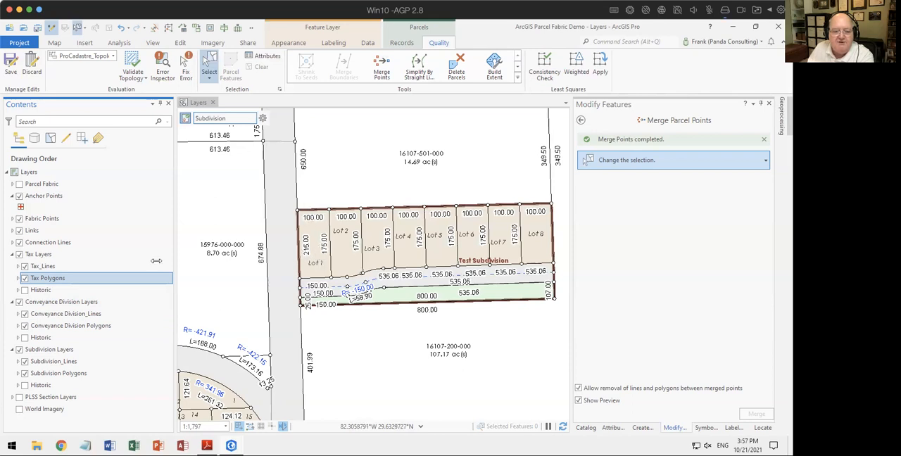
Step: With the Conveyance Division and Subdivision layer groups hidden, move the fabric point at the westernmost lot's northwest corner a short distance to the northeast
click(19, 301)
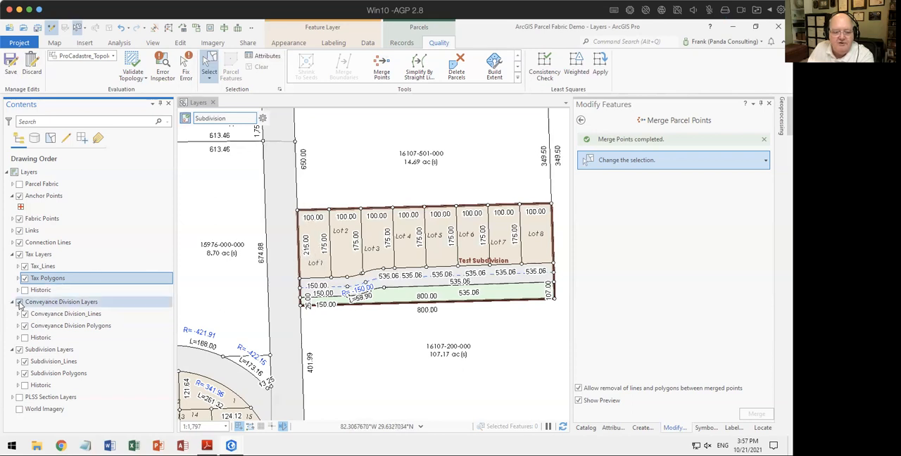
click(19, 350)
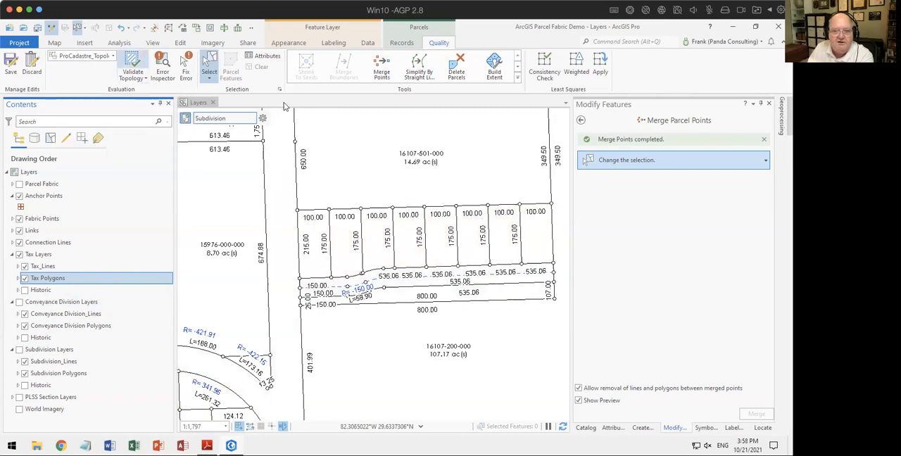
click(297, 212)
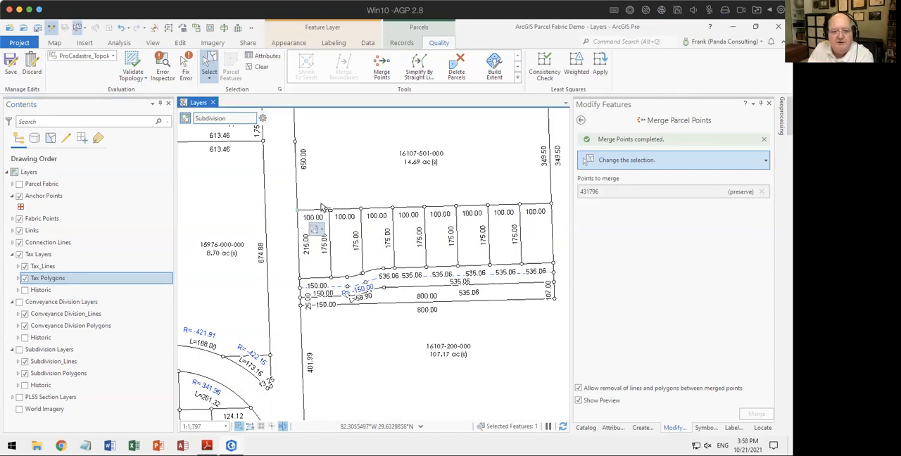
scroll(324, 211, down, 1)
right_click(351, 195)
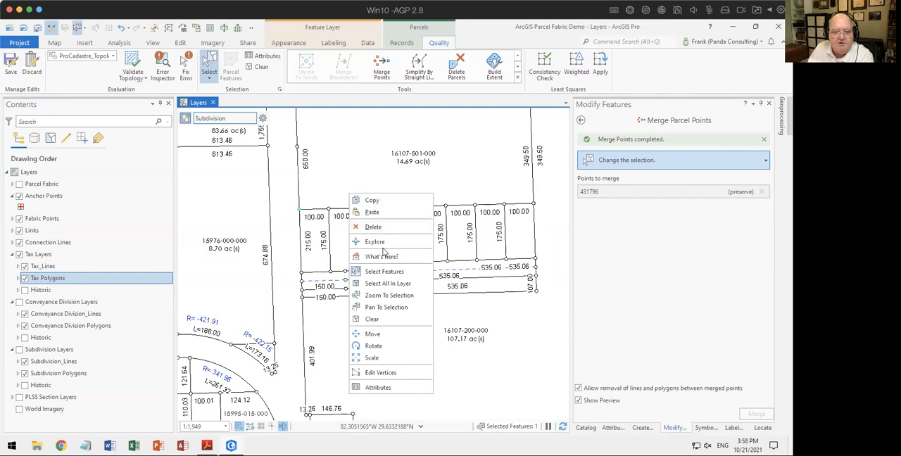
click(372, 334)
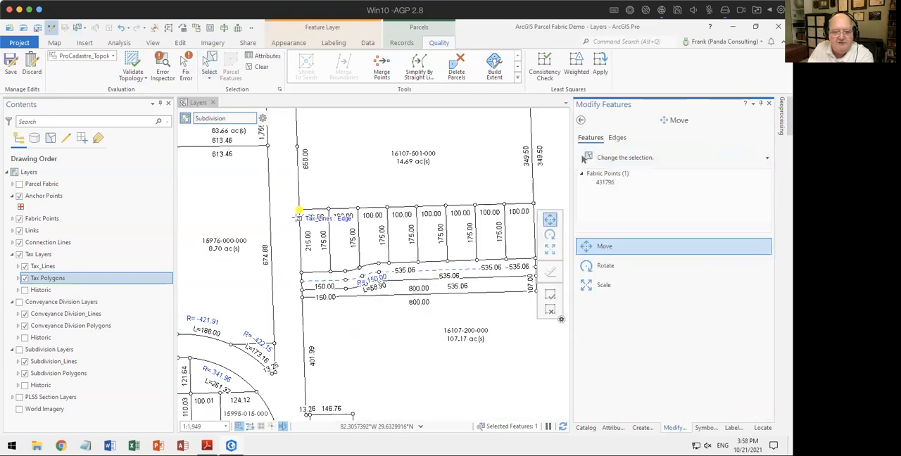
scroll(299, 211, up, 5)
drag(309, 184, 336, 163)
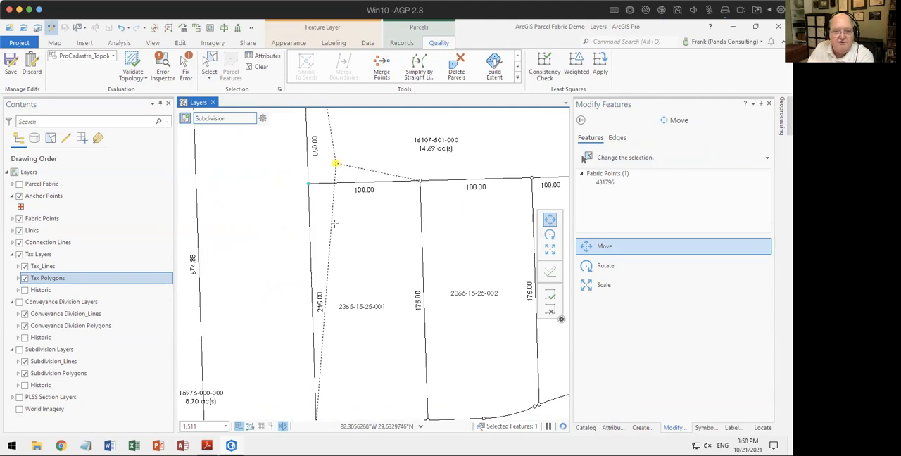
click(548, 302)
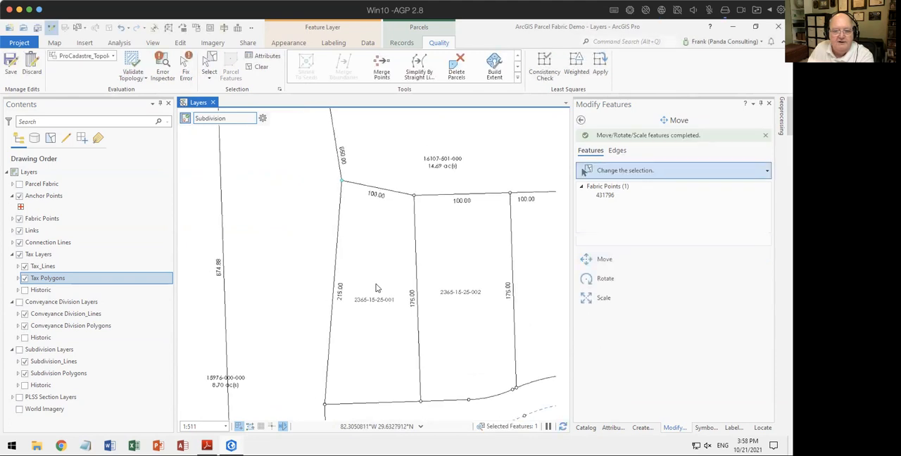
scroll(376, 284, down, 3)
drag(317, 290, 315, 288)
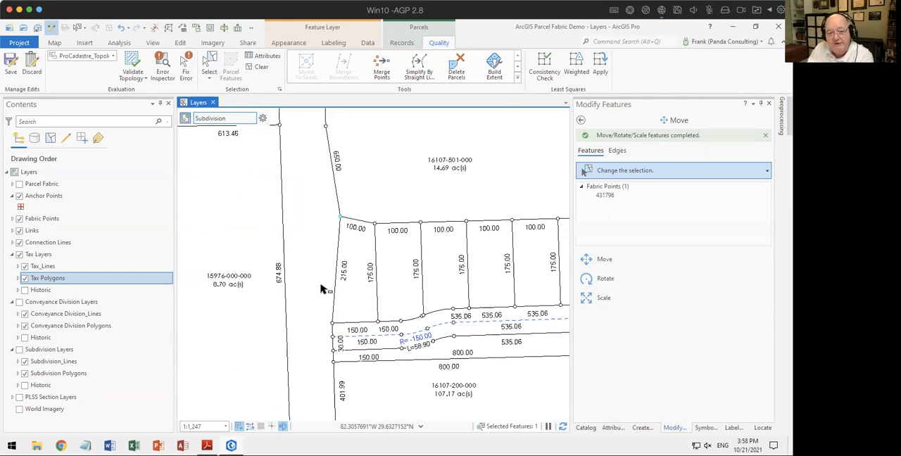
Step: Show the Conveyance Division and Subdivision layer groups to check the displaced lot corner, and undo the point move with the selection cleared
click(19, 302)
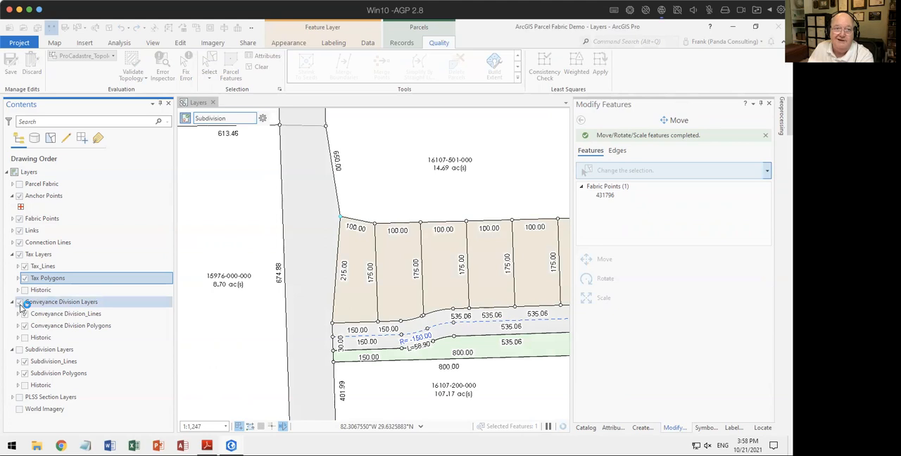
click(20, 349)
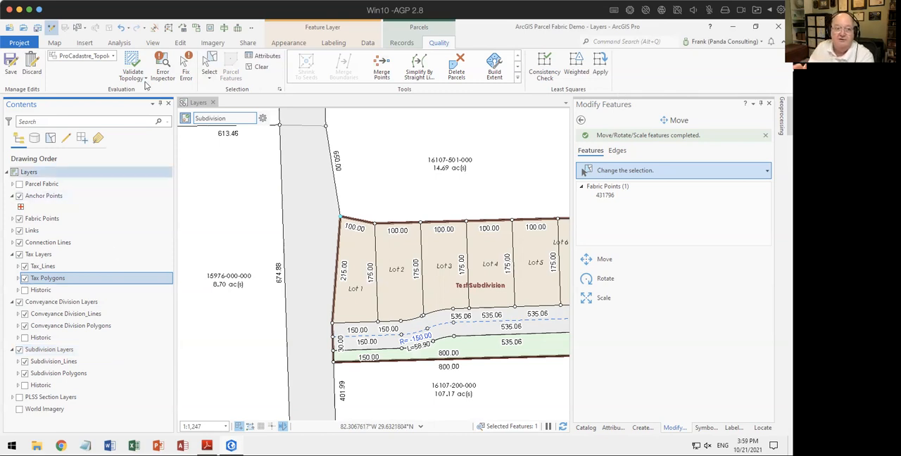
click(121, 31)
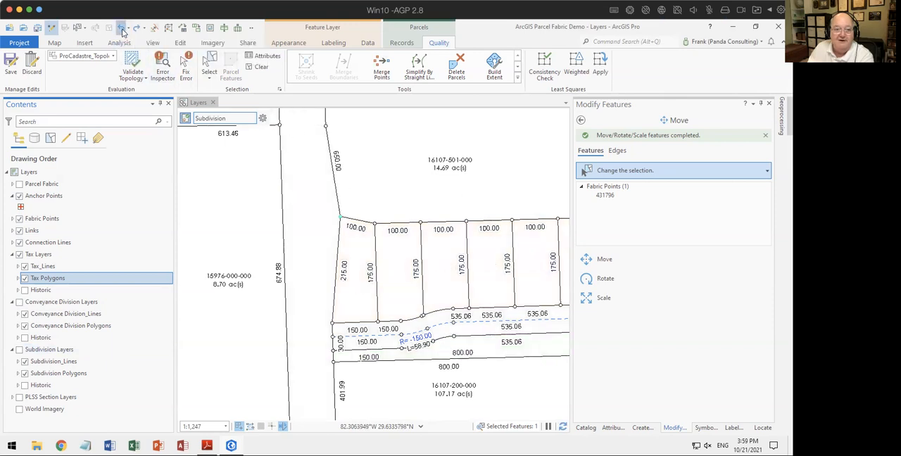
click(121, 29)
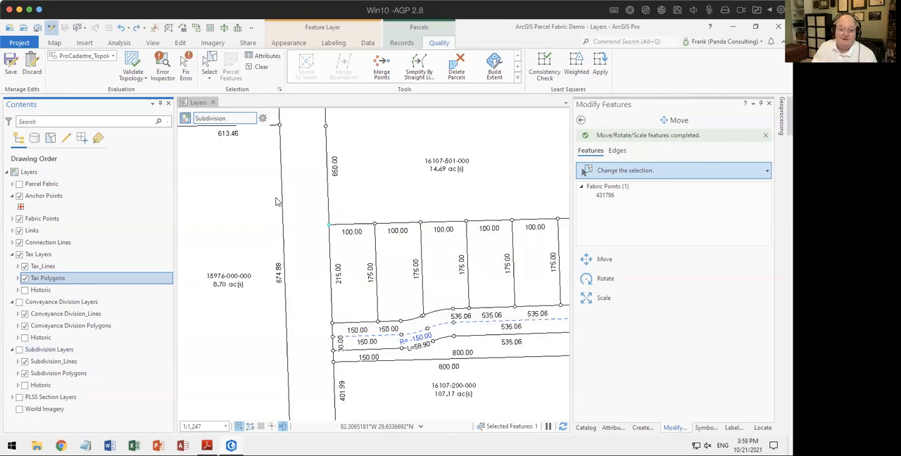
click(258, 66)
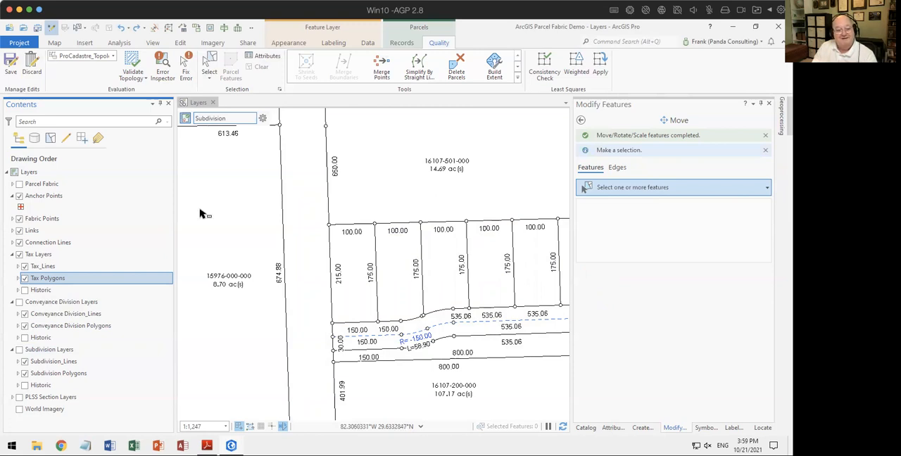
Step: Make the Conveyance Division Layers and Subdivision Layers groups visible and view the whole of Test Subdivision
click(19, 302)
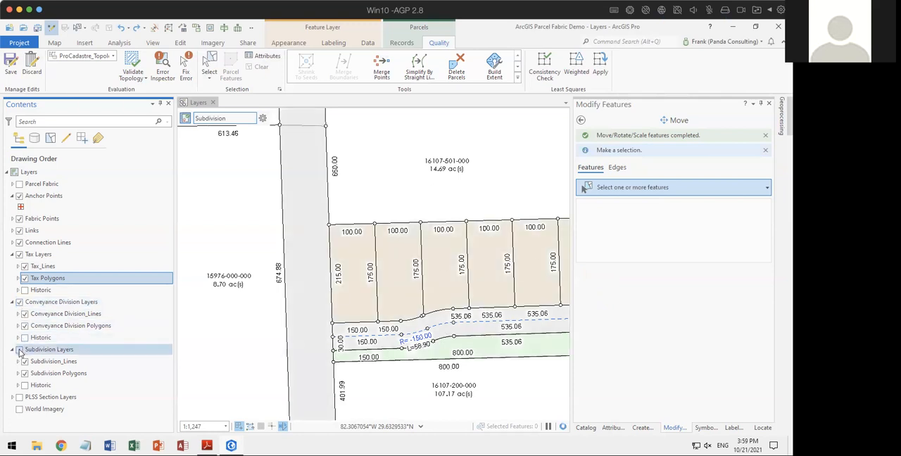
click(19, 349)
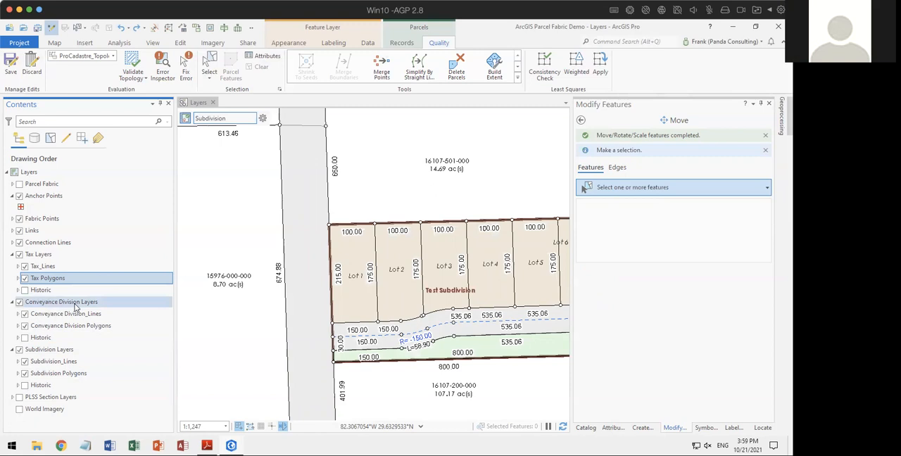
scroll(408, 253, down, 3)
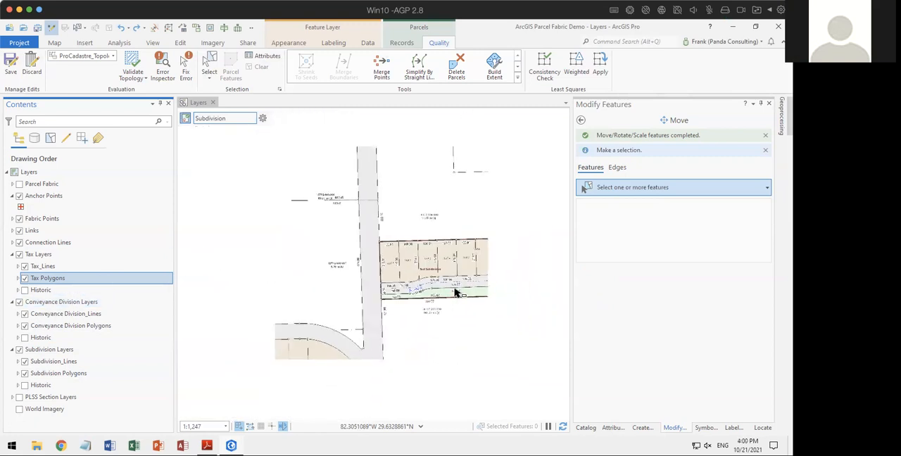
scroll(393, 252, up, 2)
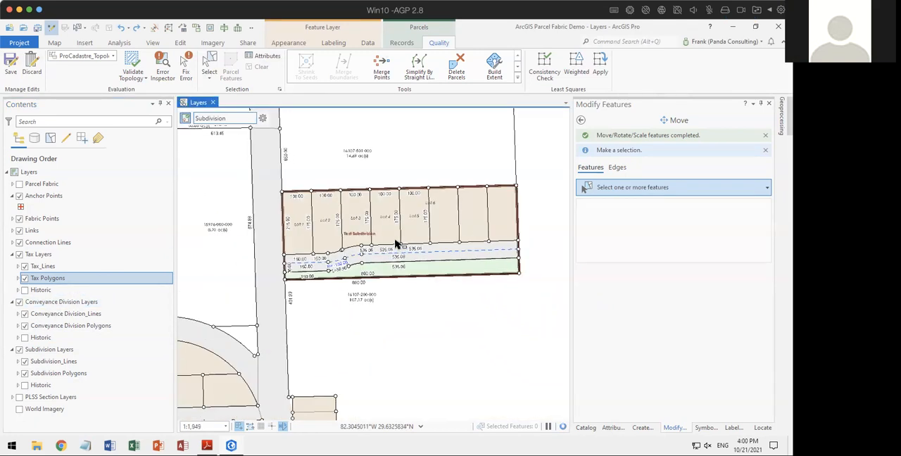
scroll(398, 241, up, 2)
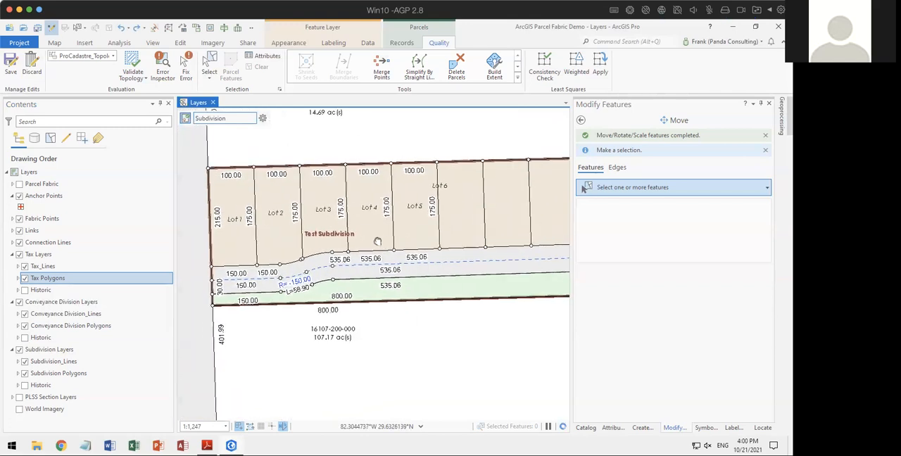
scroll(375, 244, down, 2)
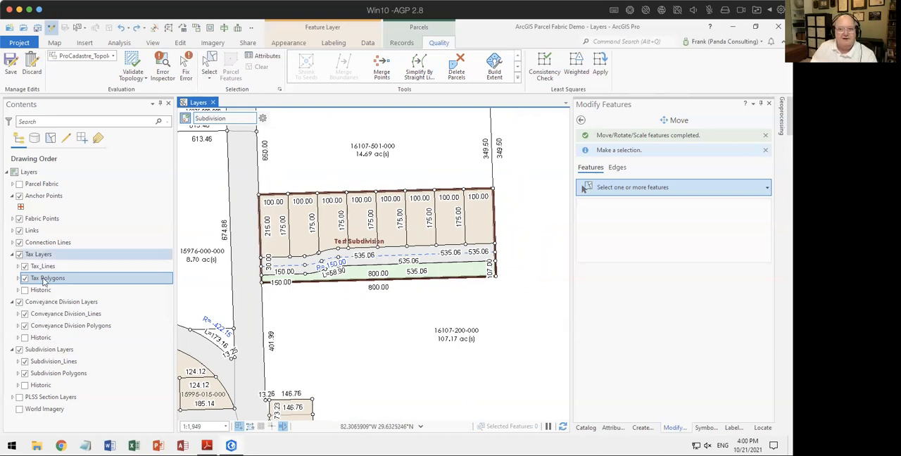
Step: Look through the sublayers of PLSS Section Layers and Parcel Fabric, leaving both groups and the Anchor Points legend collapsed
click(12, 398)
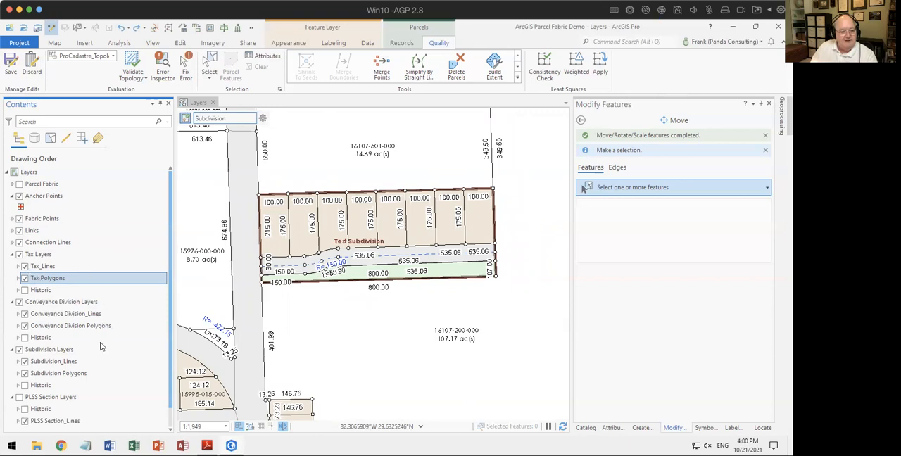
scroll(100, 345, down, 1)
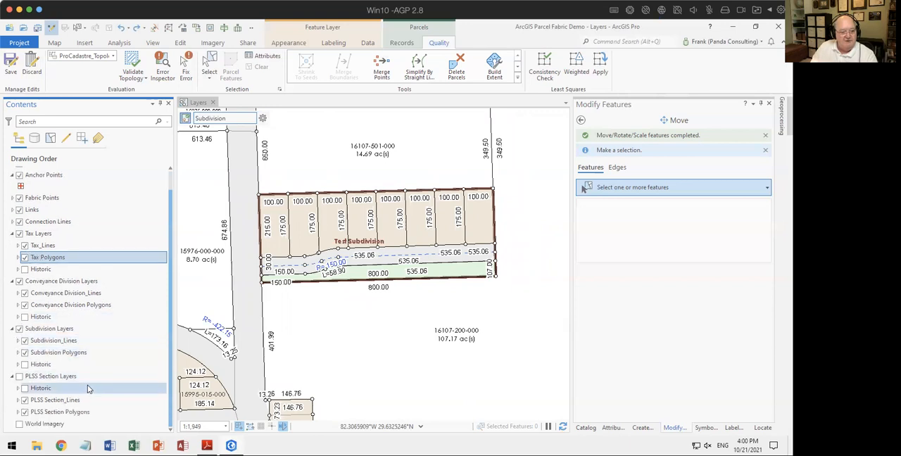
scroll(88, 386, up, 1)
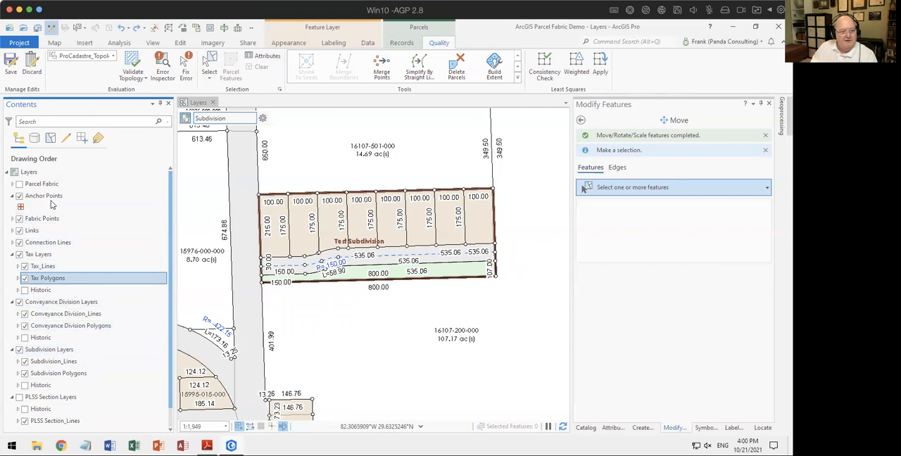
click(12, 184)
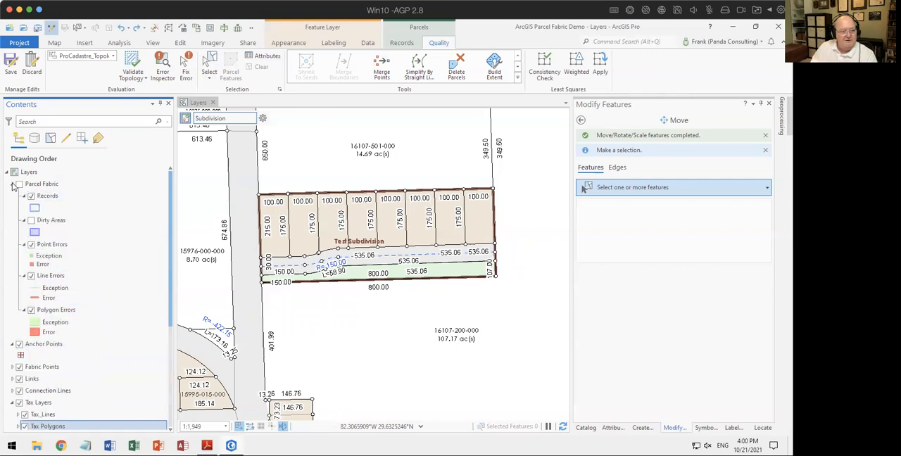
click(12, 184)
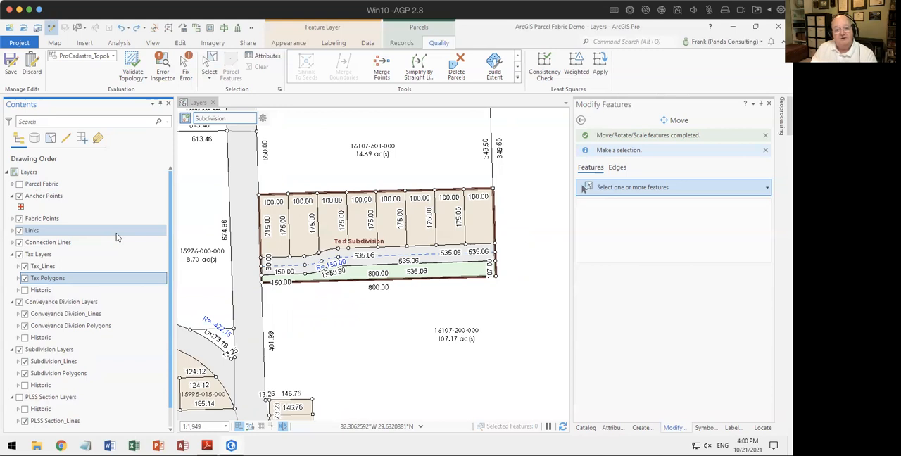
click(56, 398)
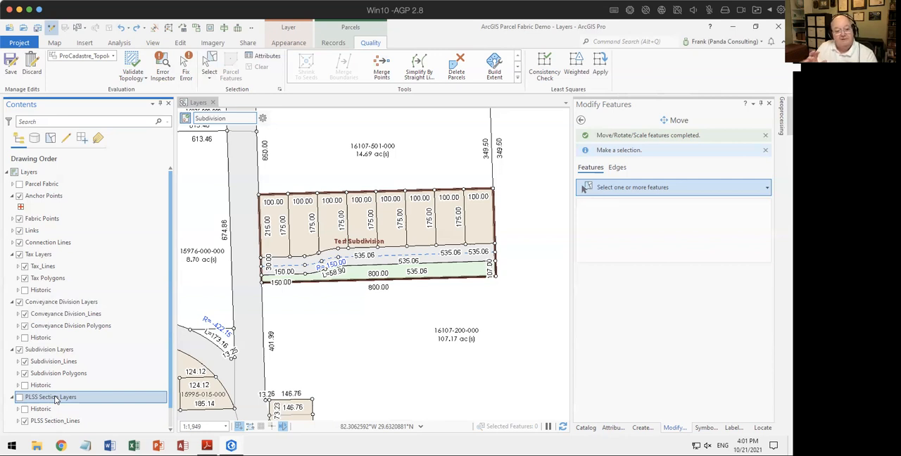
click(12, 398)
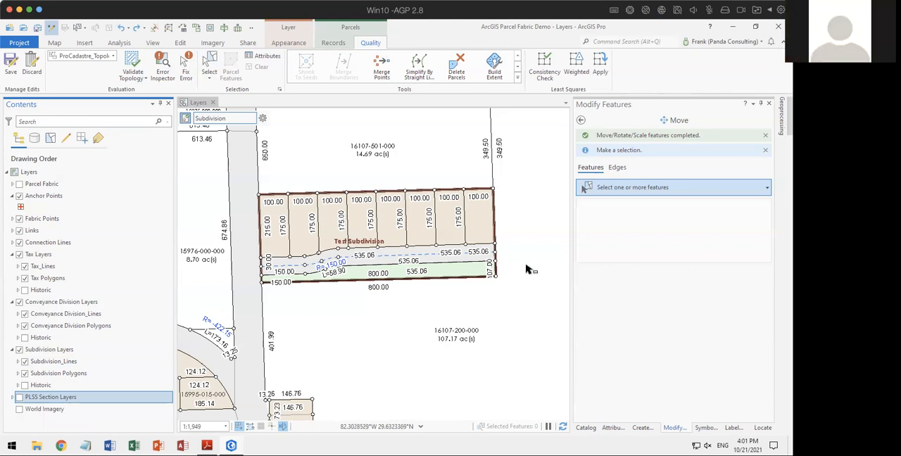
drag(499, 254, 513, 265)
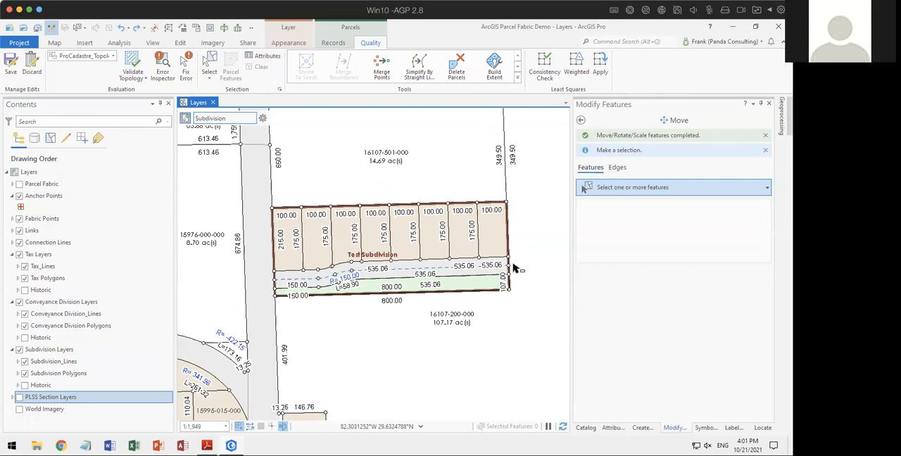
click(13, 196)
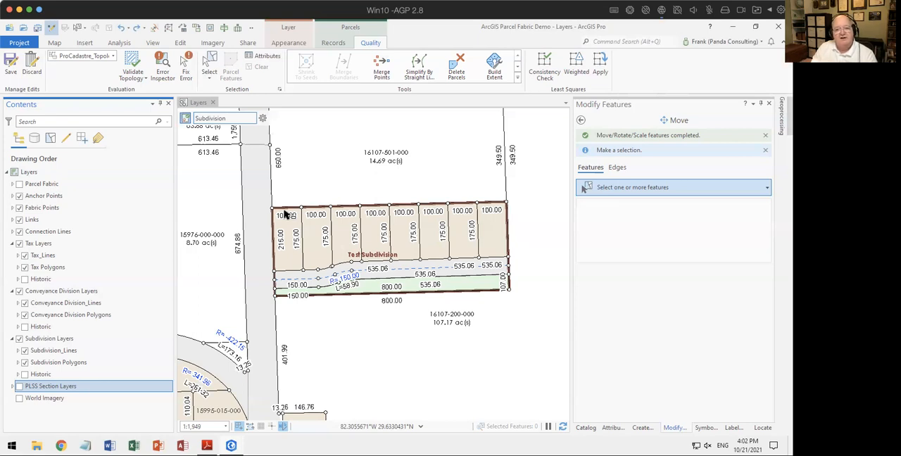
Step: Draw an Align Features path from Test Subdivision's northeast corner to a point on its west boundary slightly south of the northwest corner
click(695, 279)
click(580, 120)
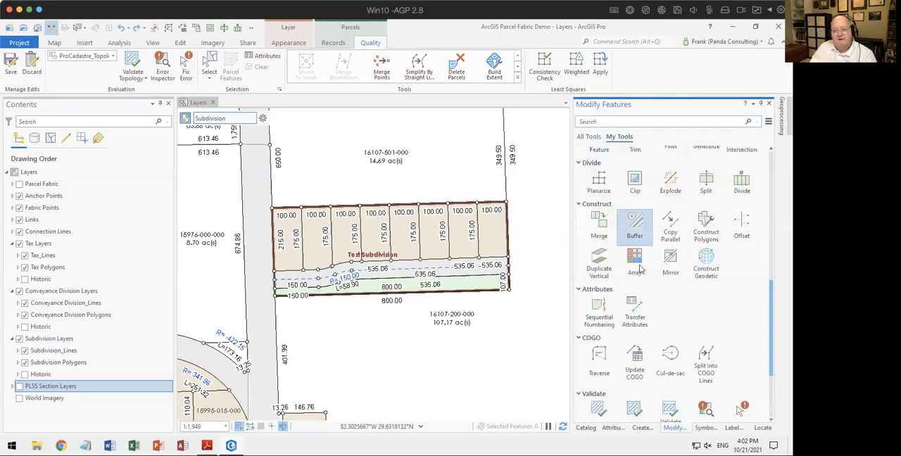
scroll(697, 265, down, 3)
scroll(697, 266, up, 5)
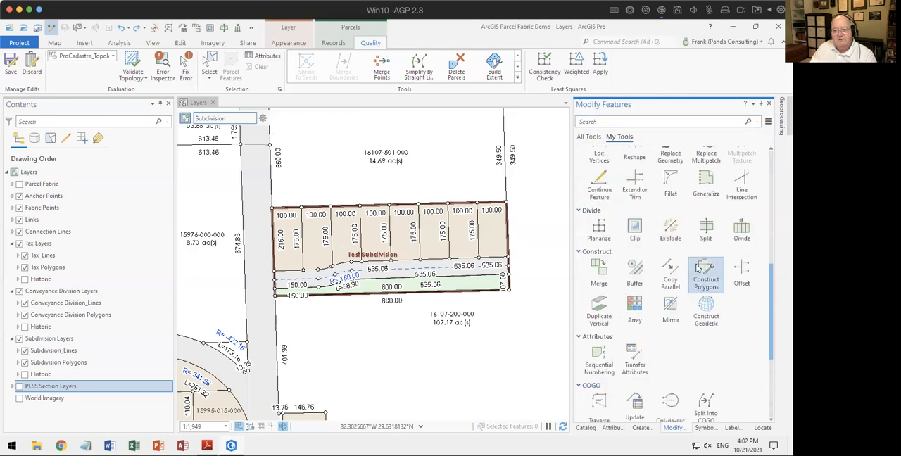
scroll(697, 267, up, 2)
scroll(697, 267, up, 1)
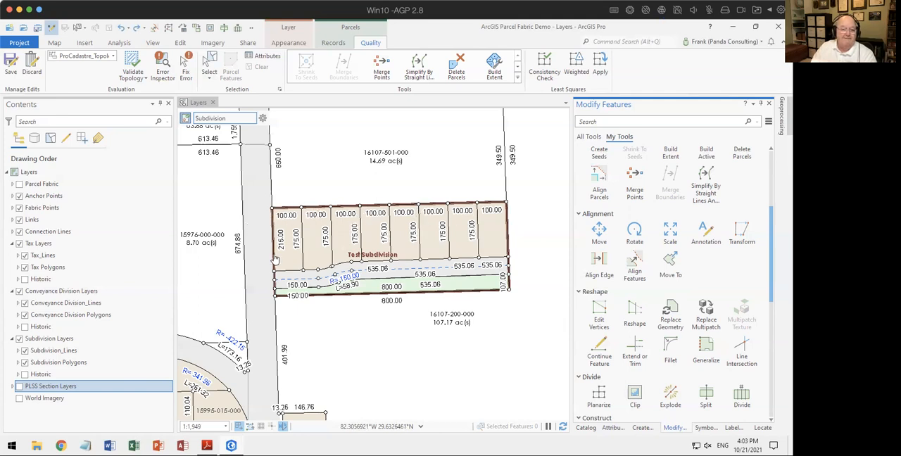
click(634, 184)
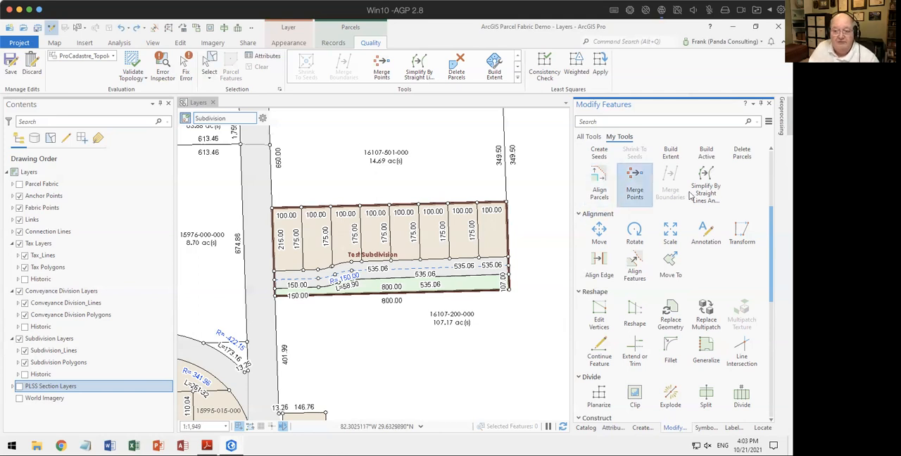
click(624, 262)
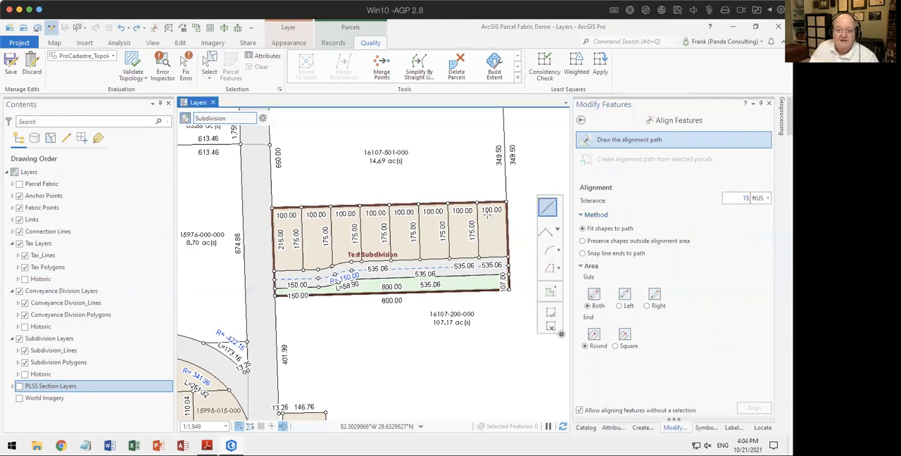
click(505, 202)
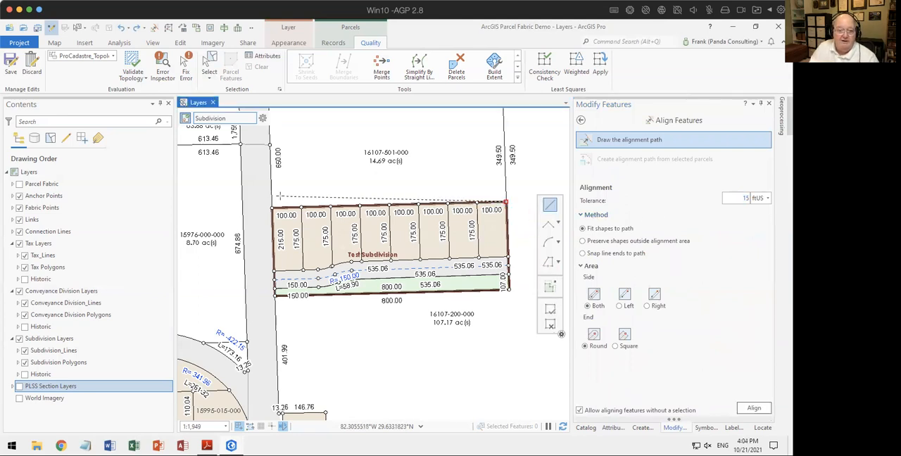
double_click(272, 219)
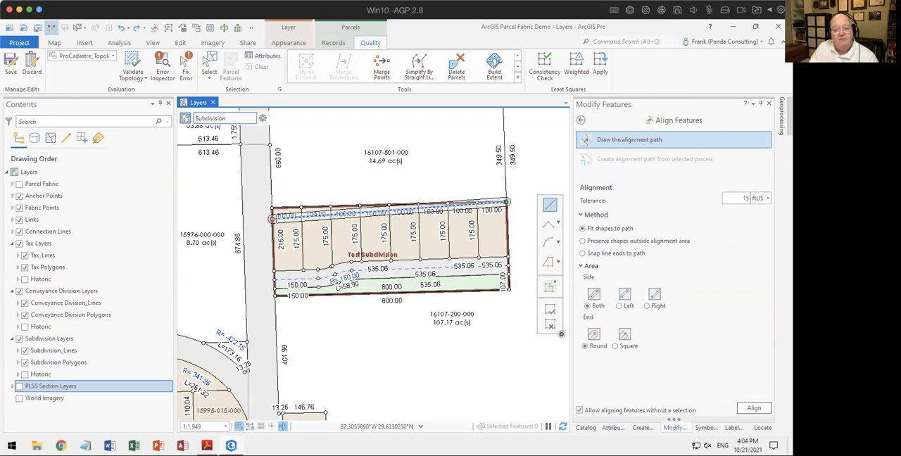
Step: Align the features to the drawn path with a 40 ftUS tolerance, and compare by undoing and redoing the alignment
click(738, 200)
text(25)
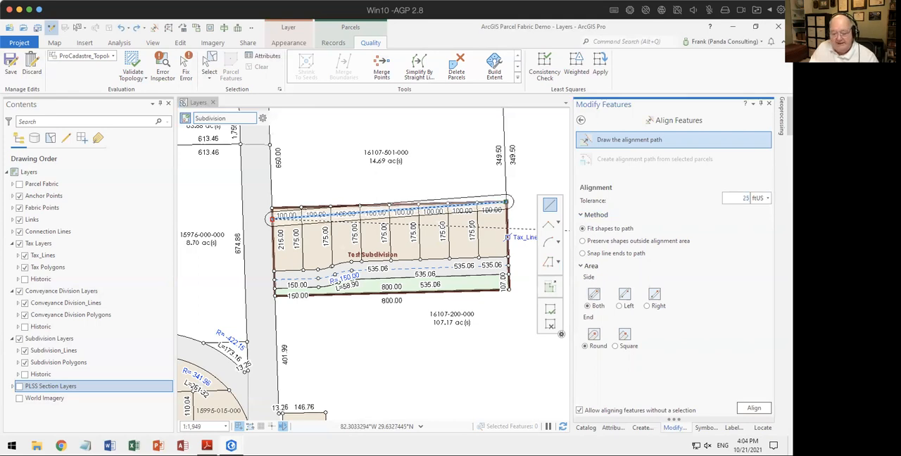
drag(737, 197, 768, 196)
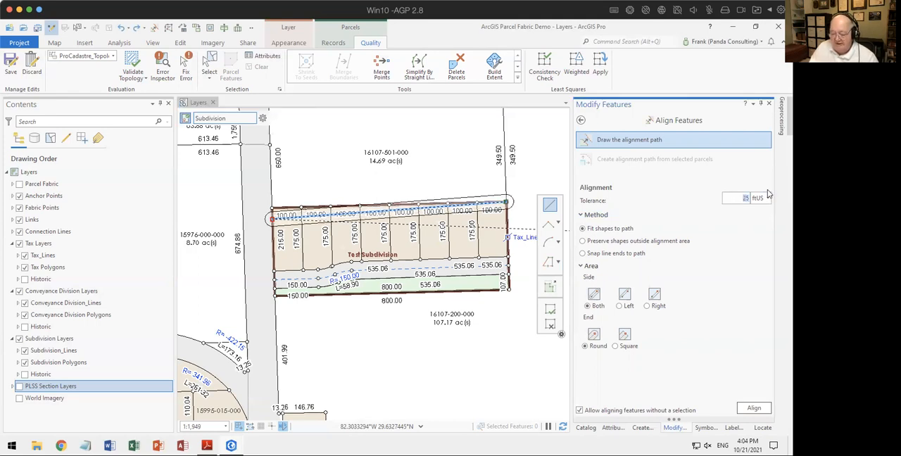
text(40)
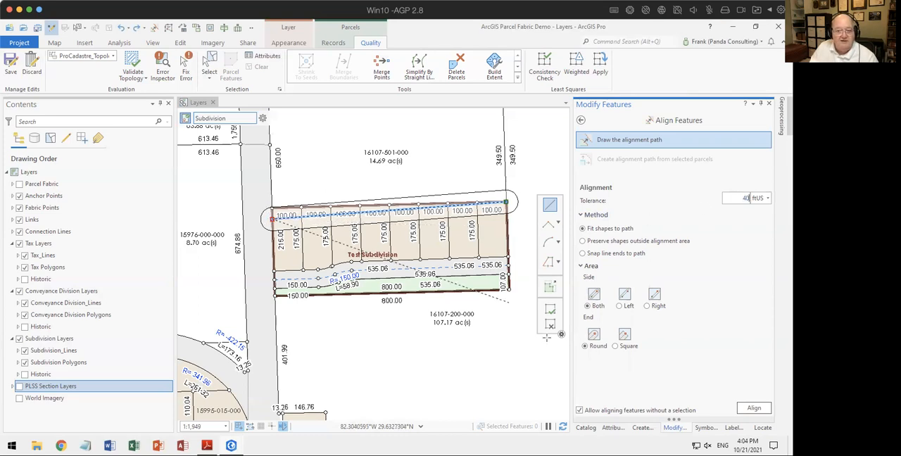
click(752, 408)
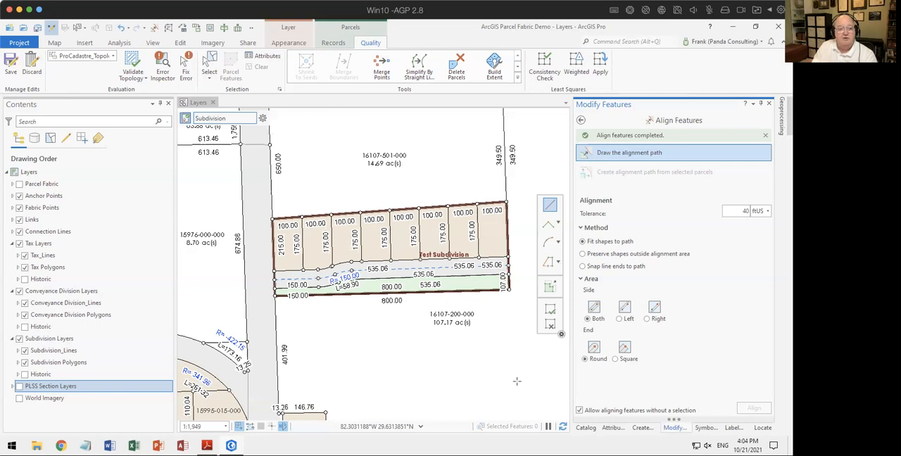
click(121, 32)
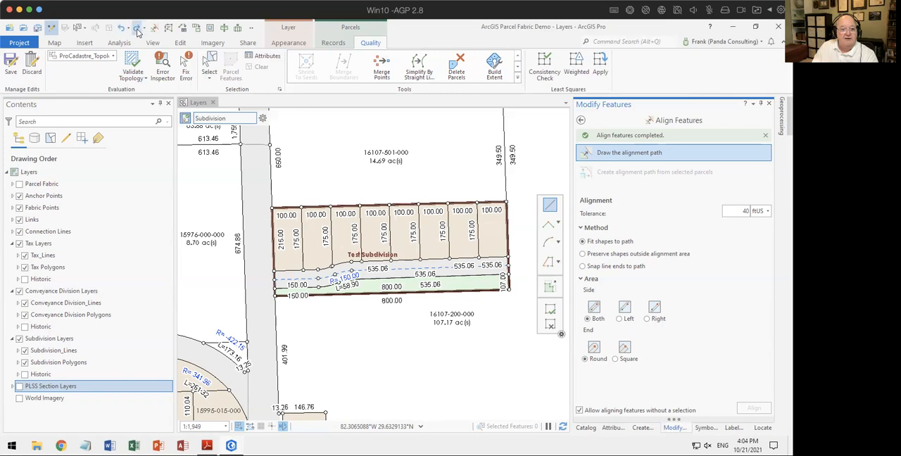
click(136, 29)
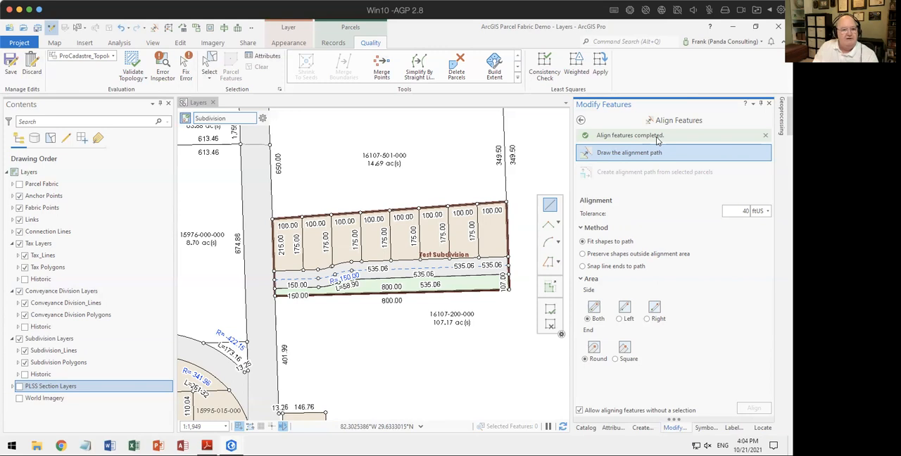
Step: Allow reshaping without a selection and reshape the features with a sketch that cuts across Test Subdivision's northeast corner
click(580, 120)
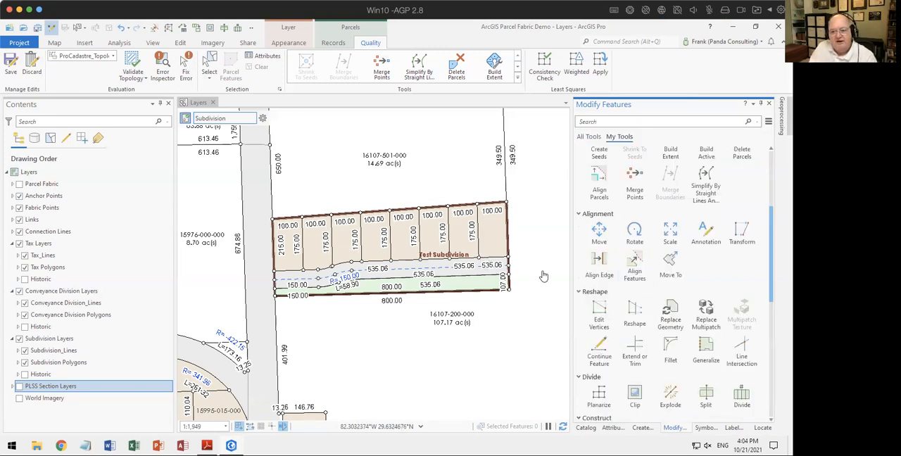
click(632, 316)
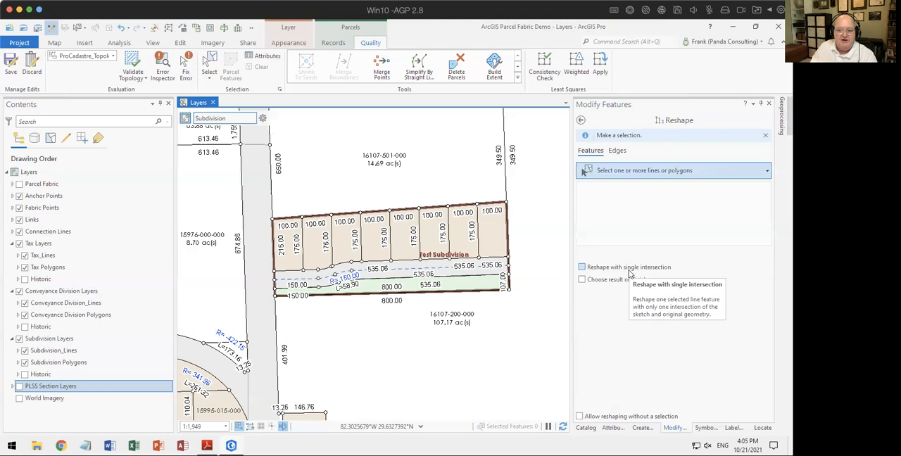
click(580, 416)
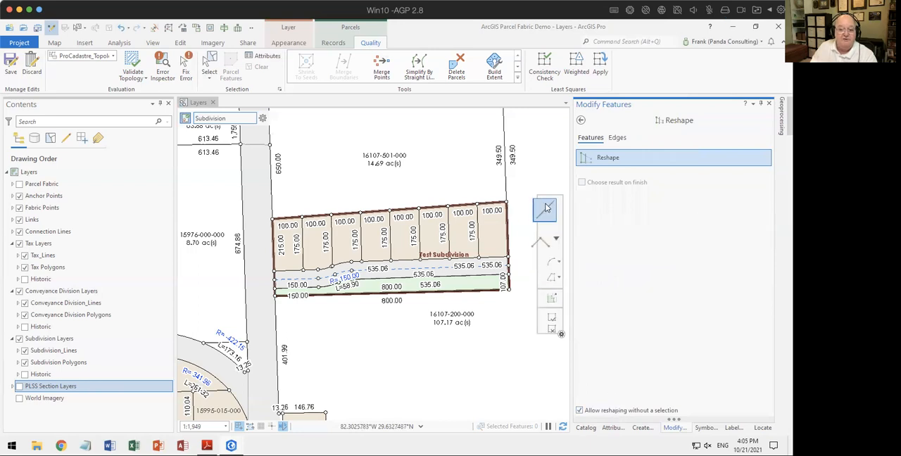
click(464, 218)
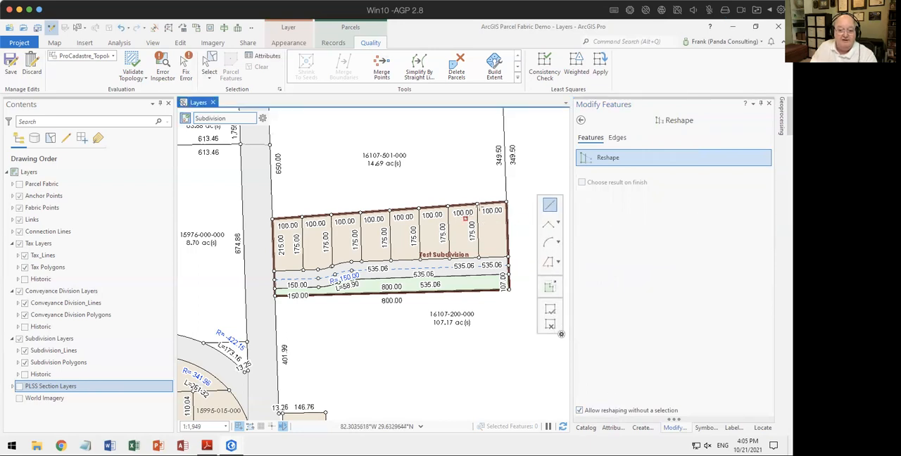
click(492, 203)
click(514, 225)
double_click(525, 272)
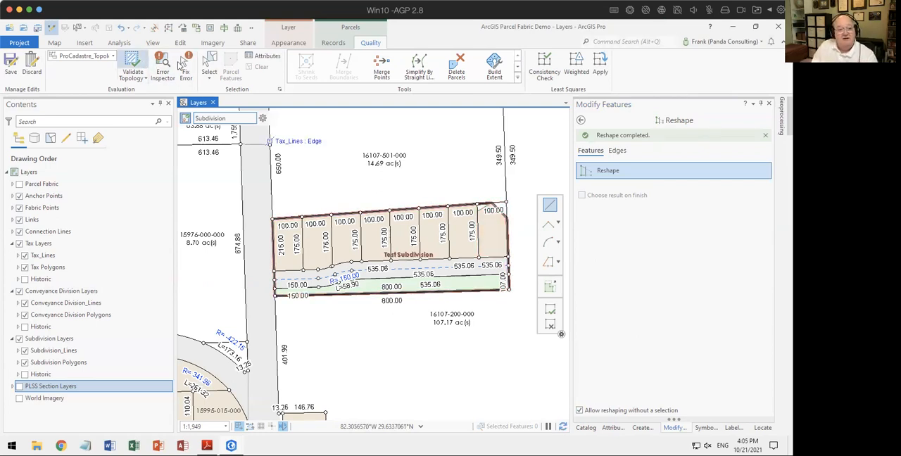
Step: Select the parcel to the north and the easternmost lot to check the cut corner, and undo the reshape
click(209, 67)
click(475, 161)
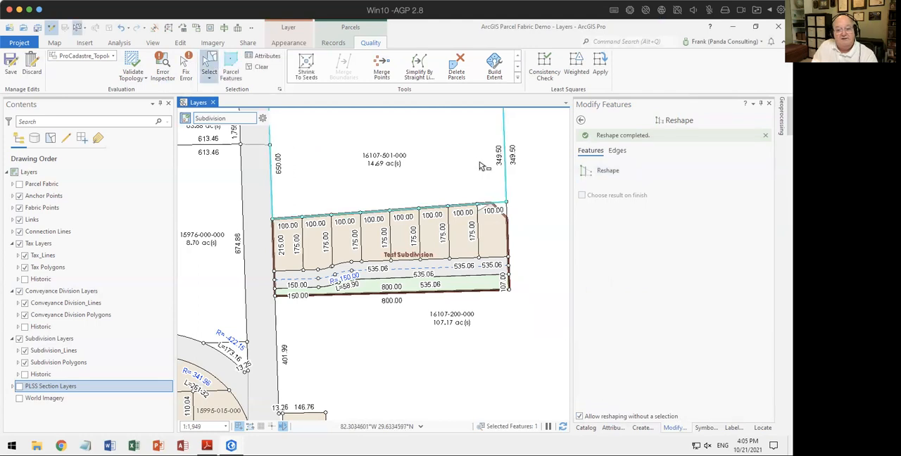
click(503, 211)
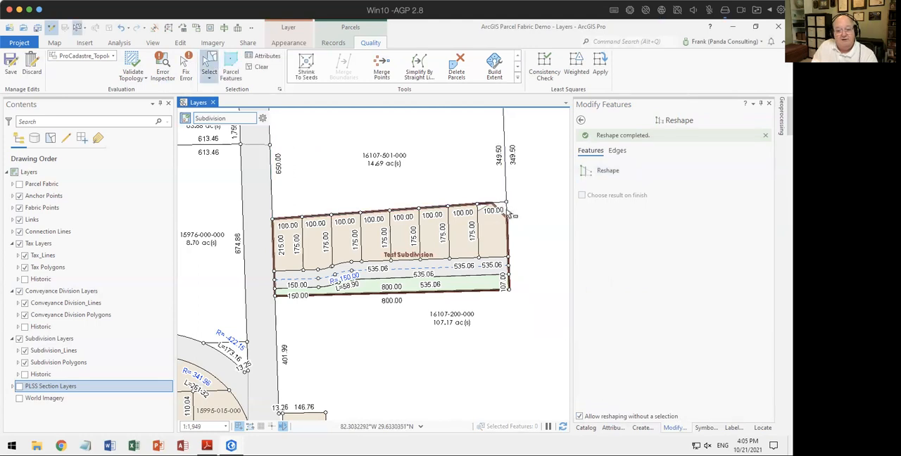
click(498, 222)
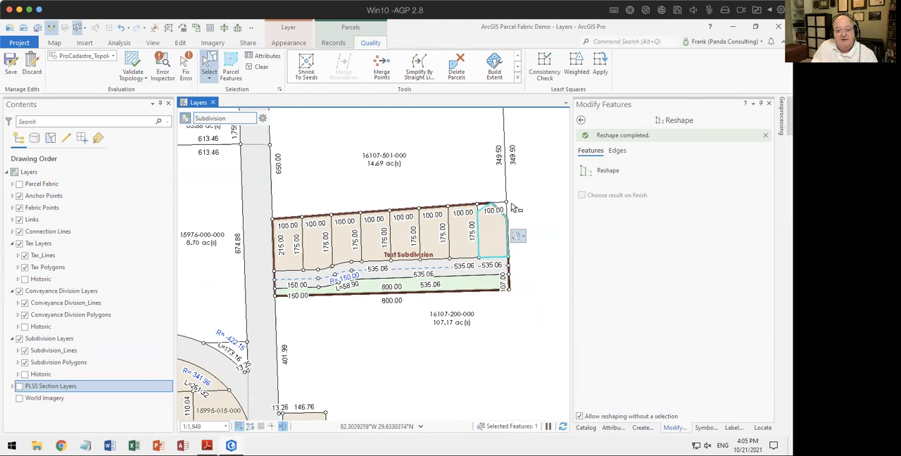
click(522, 216)
click(499, 231)
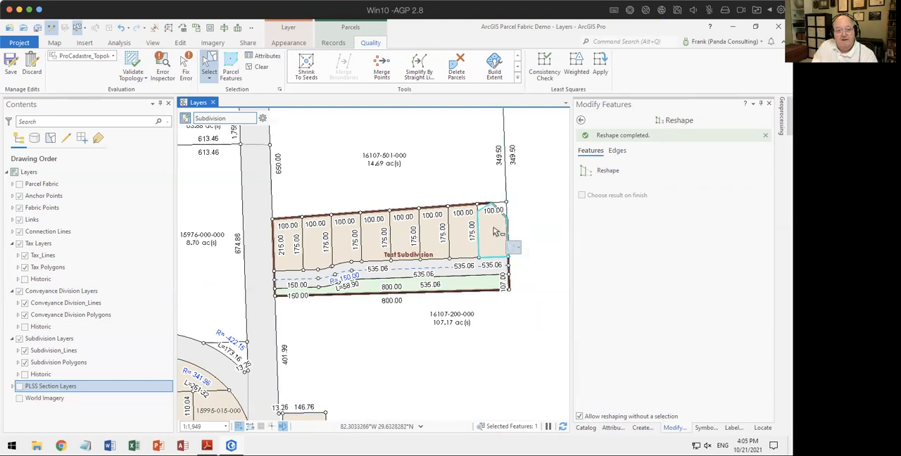
click(123, 29)
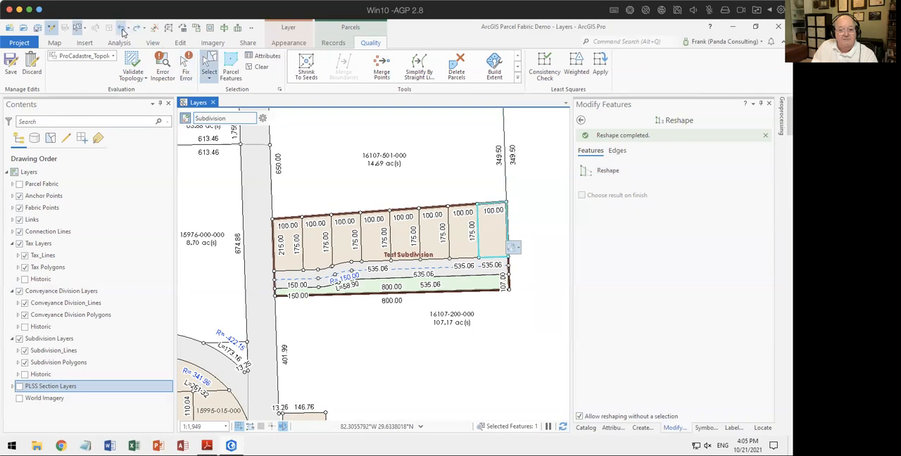
Step: Reshape the north boundary near the two easternmost lots with a peaked line that extends north of the subdivision
click(595, 171)
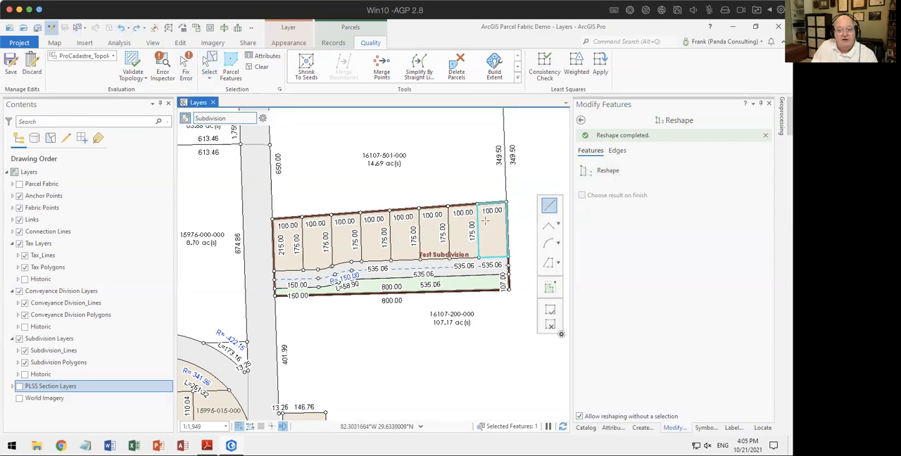
click(456, 224)
click(466, 189)
click(505, 219)
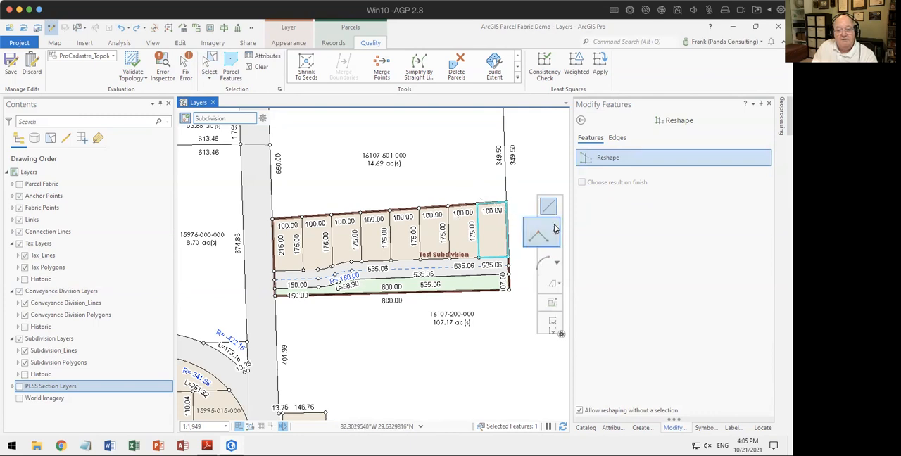
key(F2)
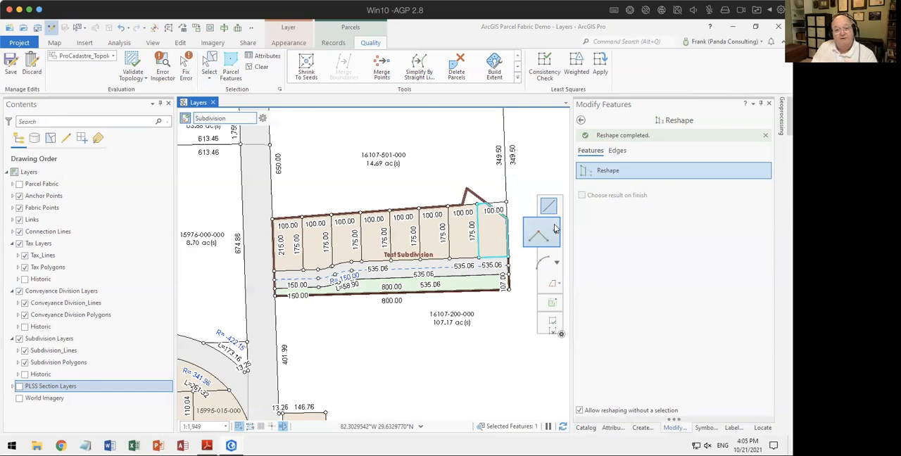
Step: Undo the peaked reshape and the earlier feature alignment, with the selection cleared
click(121, 30)
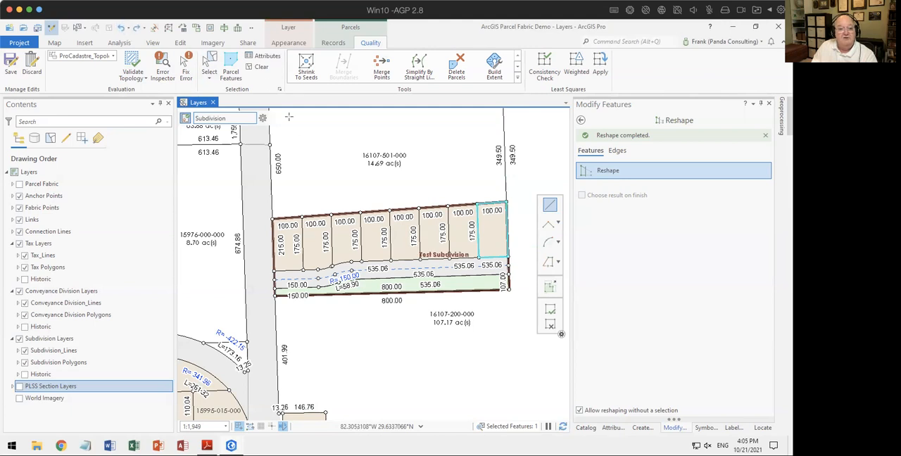
click(258, 69)
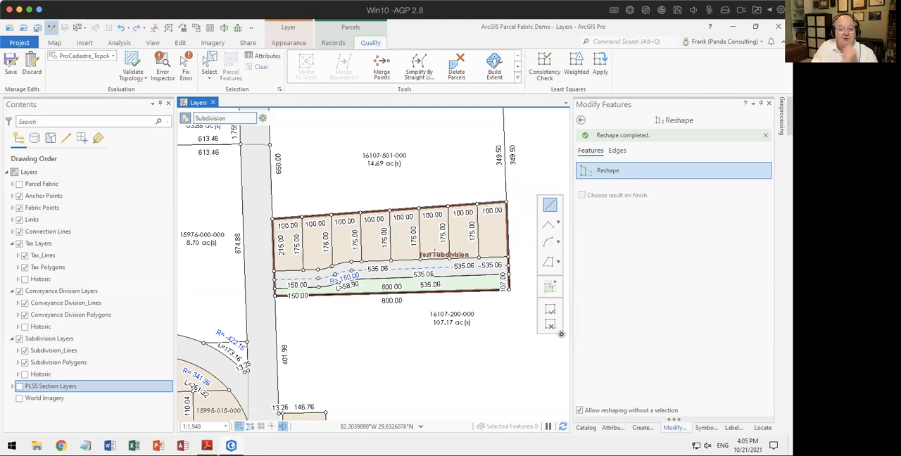
click(121, 29)
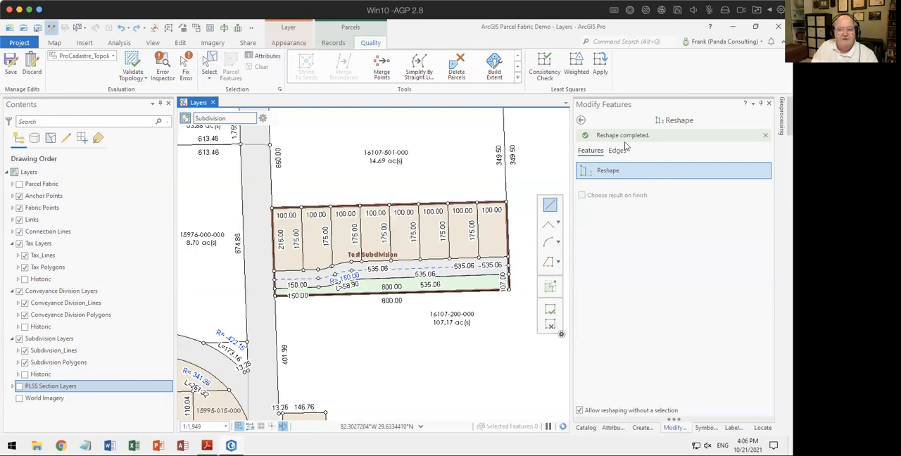